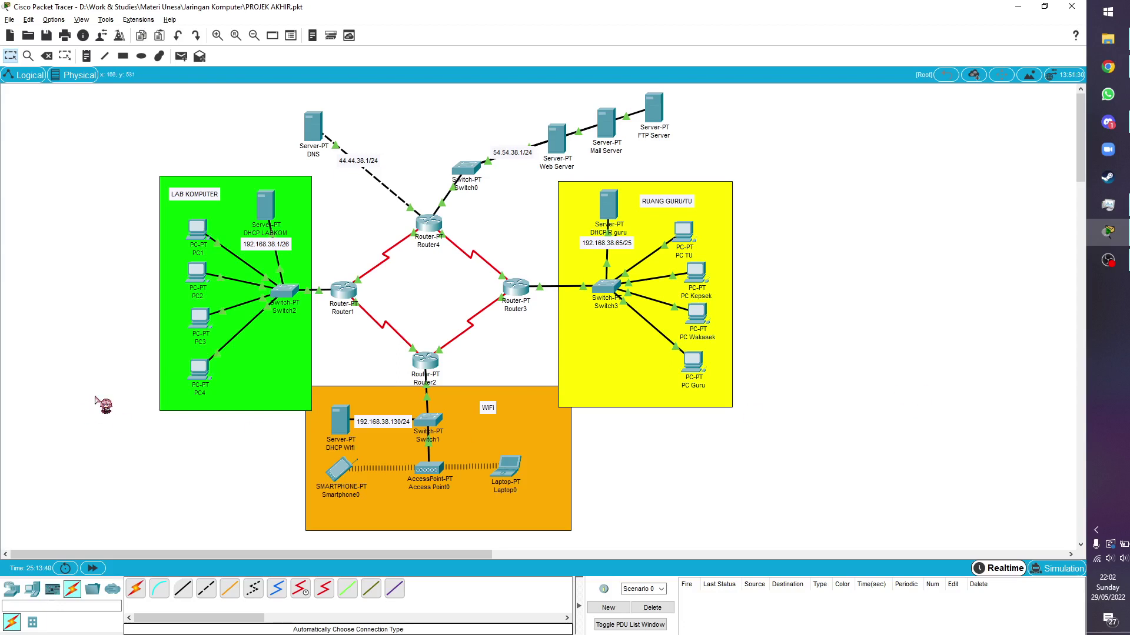
Place a generic PC (PC0) and Server0 side by side right of the network
left_click(11, 588)
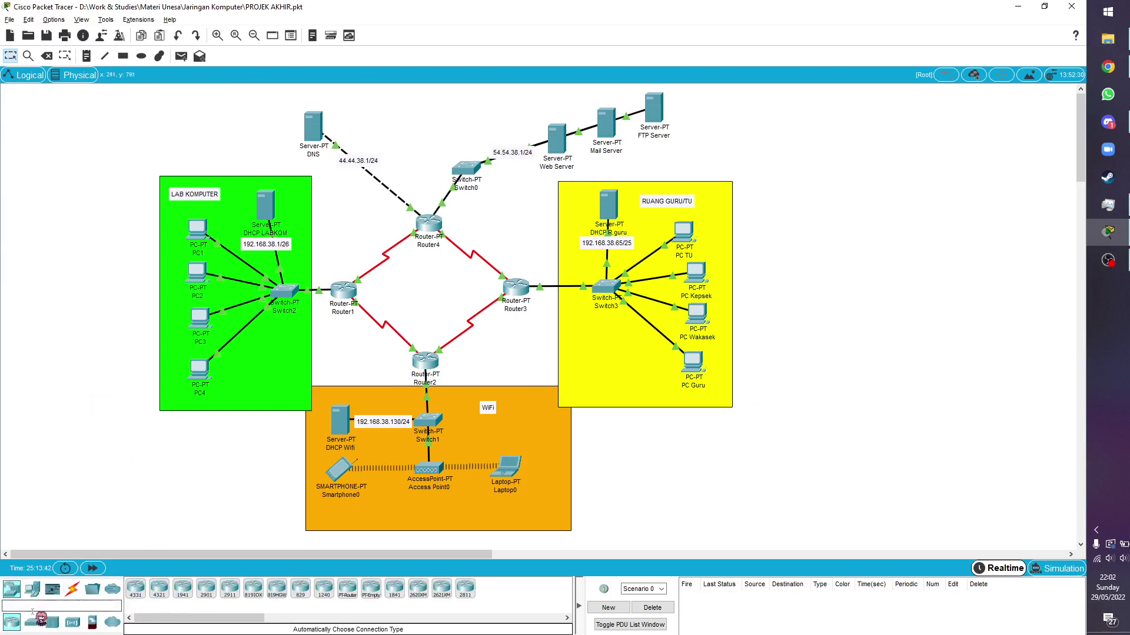
left_click(32, 588)
left_click(135, 589)
left_click(842, 203)
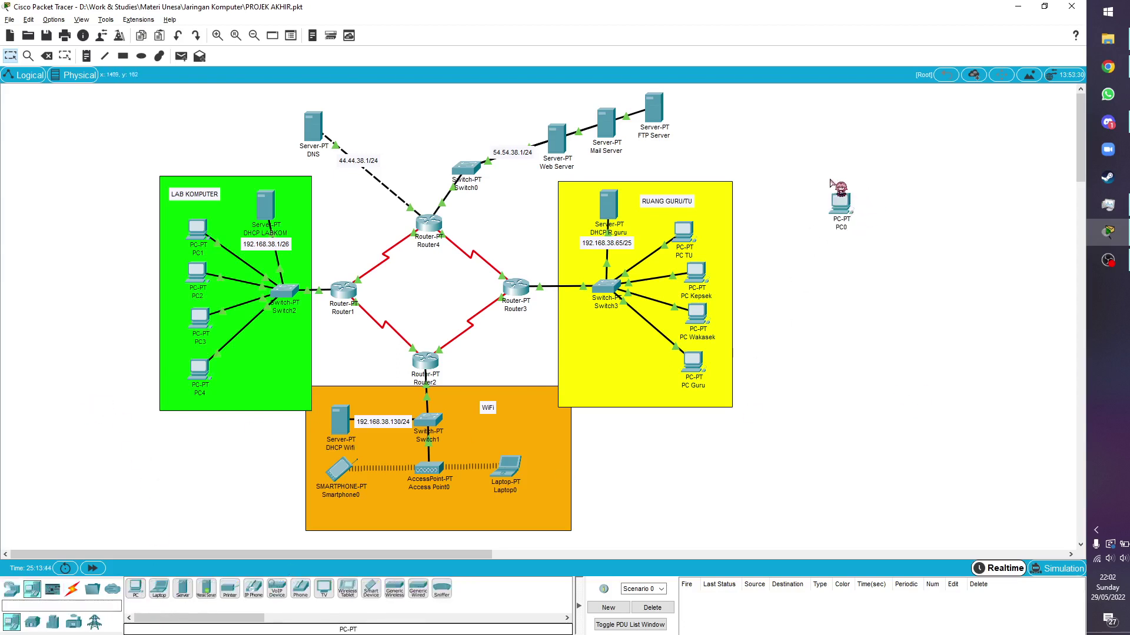
left_click(184, 590)
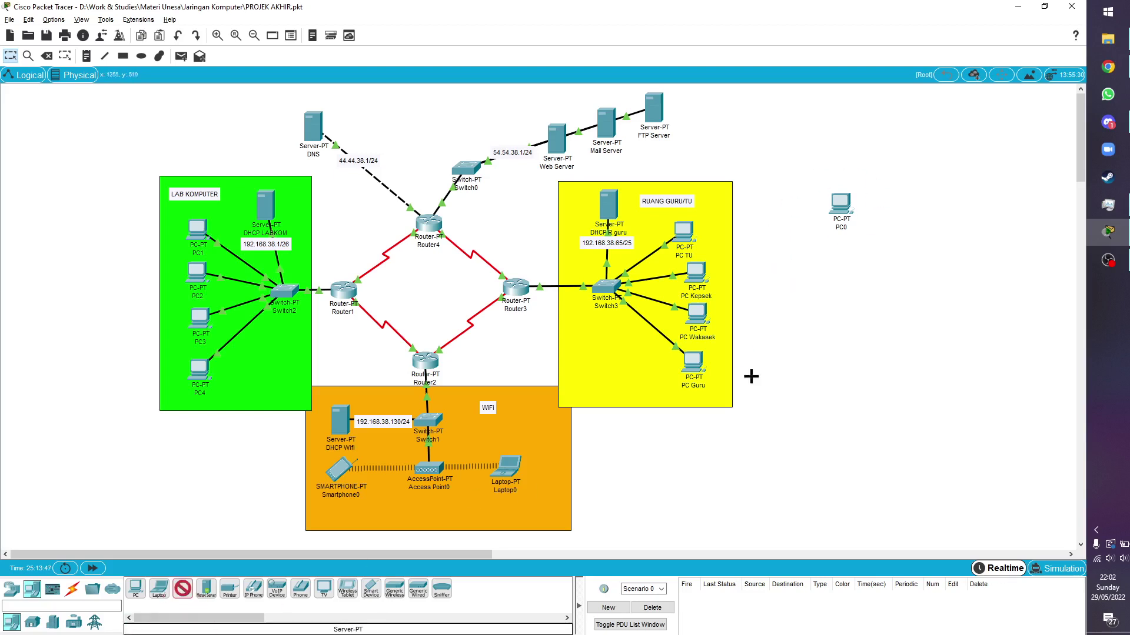
left_click(906, 203)
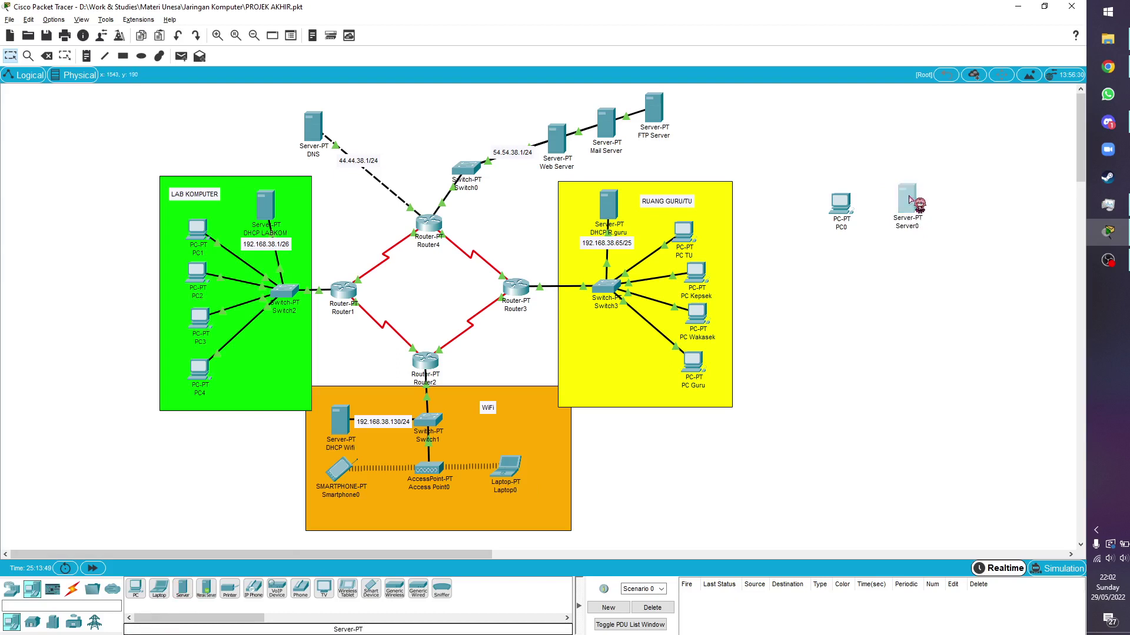
left_click_drag(909, 197, 896, 205)
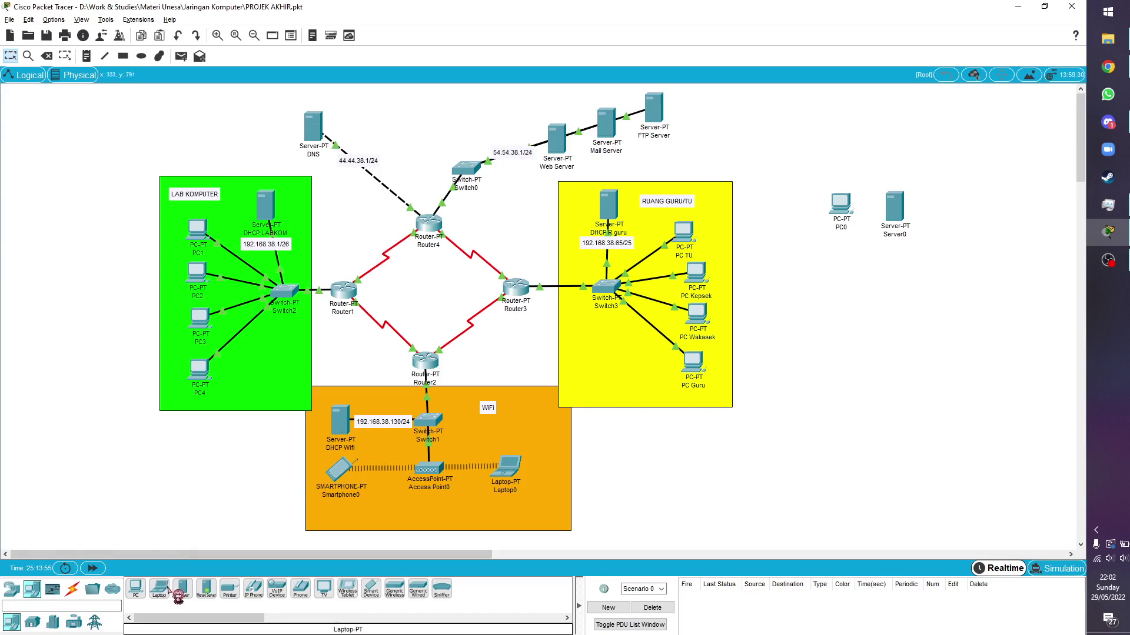
Add a generic Router-PT (Router0) just below PC0
left_click(17, 586)
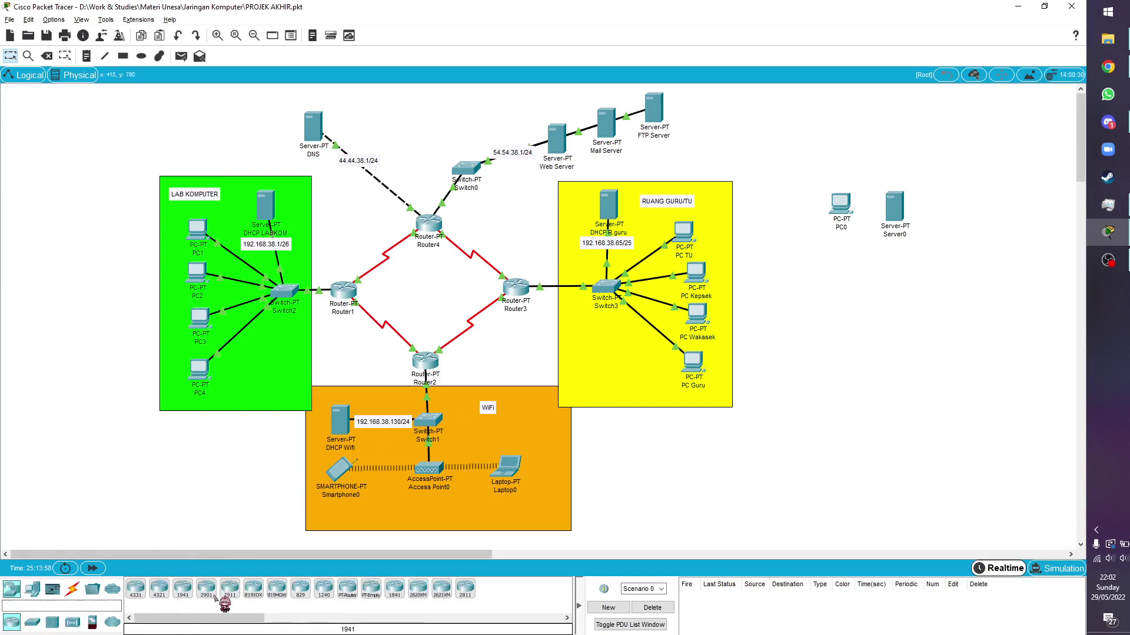
left_click(347, 588)
left_click(861, 278)
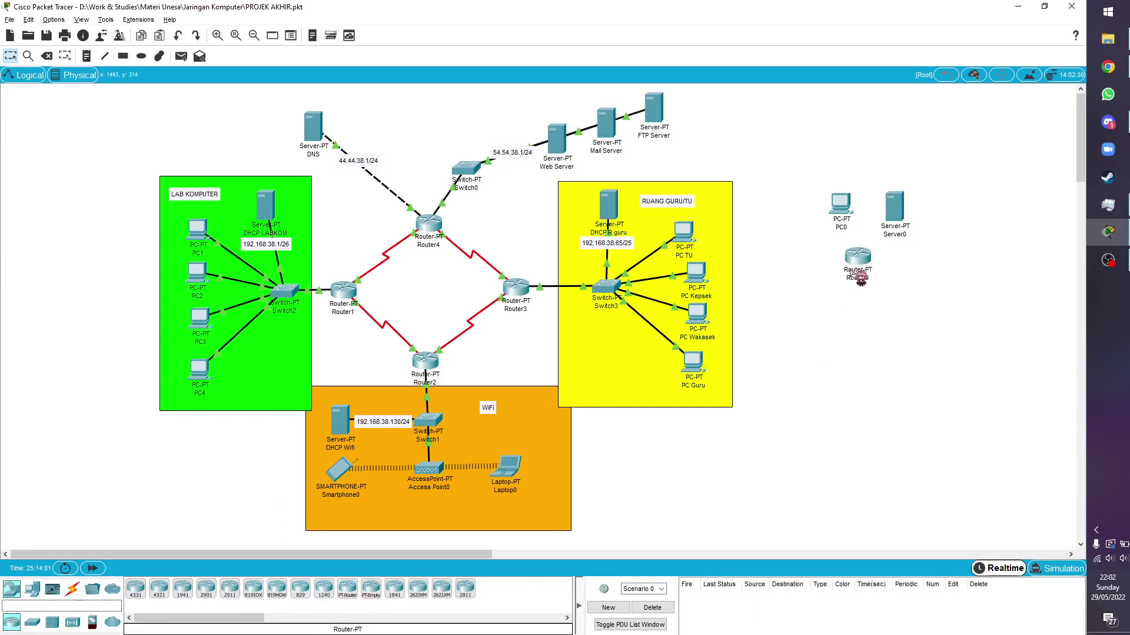
left_click_drag(853, 258, 842, 260)
left_click(890, 267)
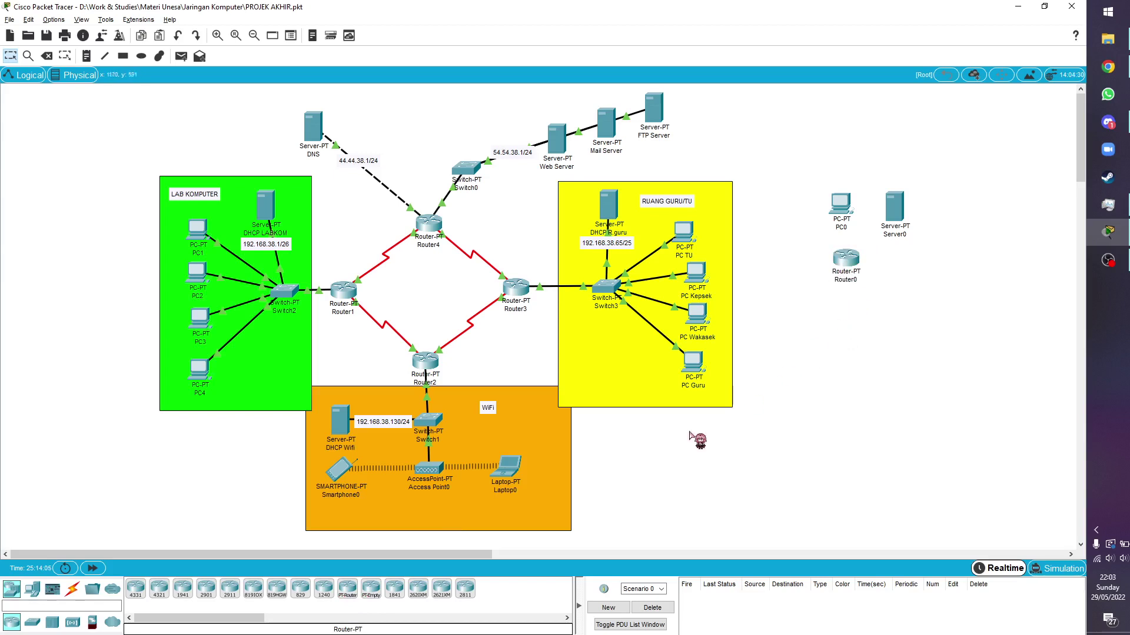
Place an AccessPoint-PT beside Router0 and a Switch-PT (Switch4) below it
left_click(73, 622)
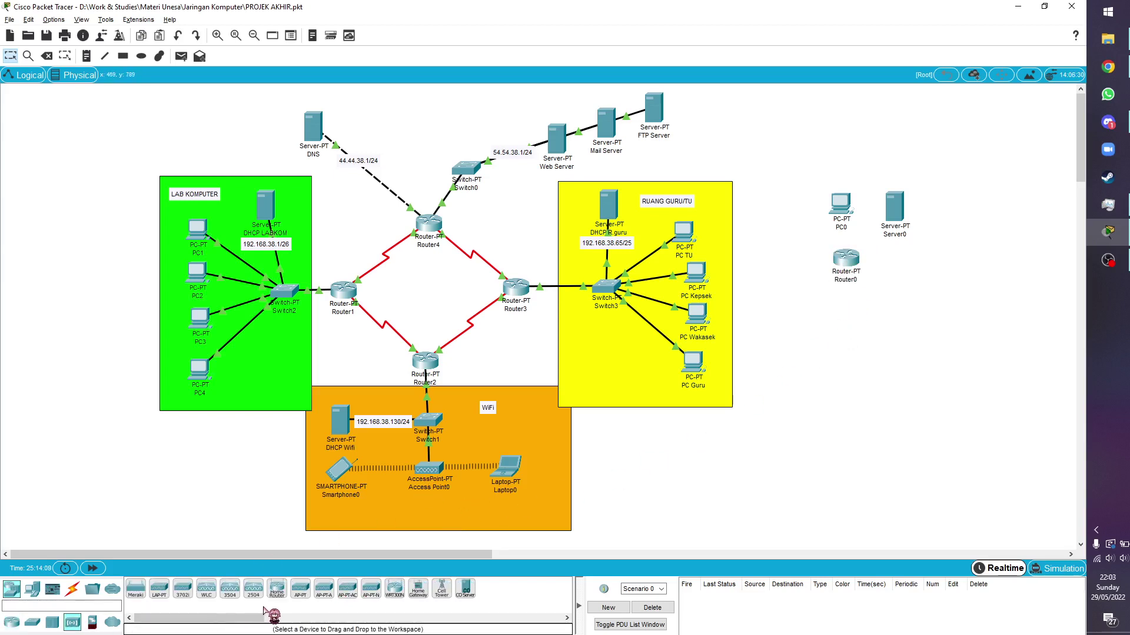
left_click(316, 601)
left_click(934, 361)
left_click_drag(944, 365, 909, 298)
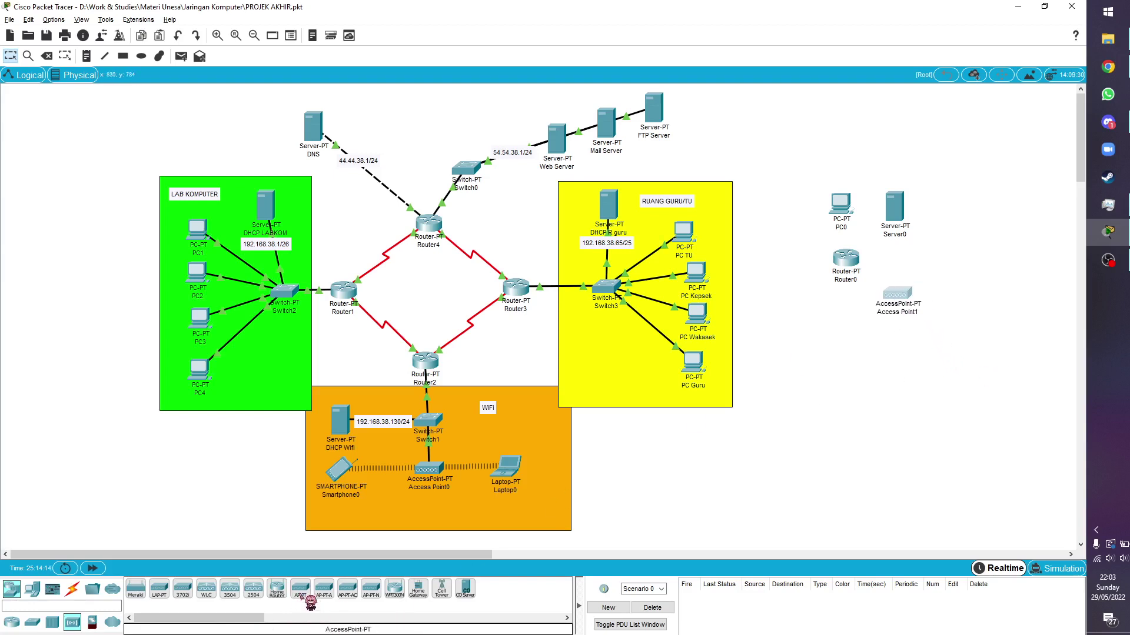
left_click_drag(893, 294, 850, 273)
left_click(32, 622)
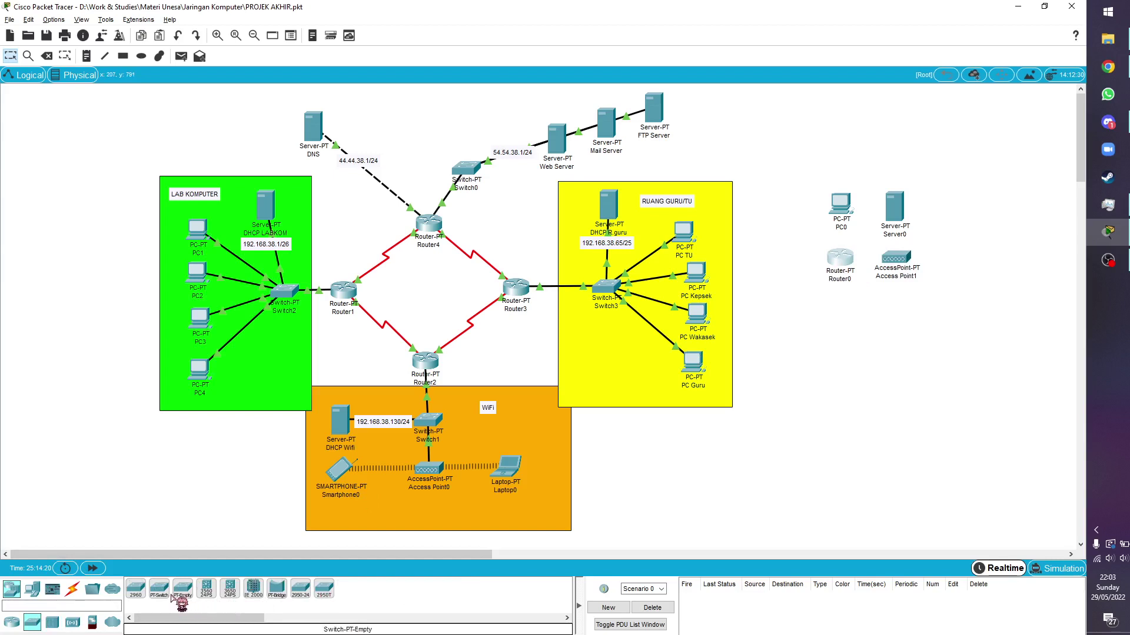
left_click(159, 590)
left_click(866, 307)
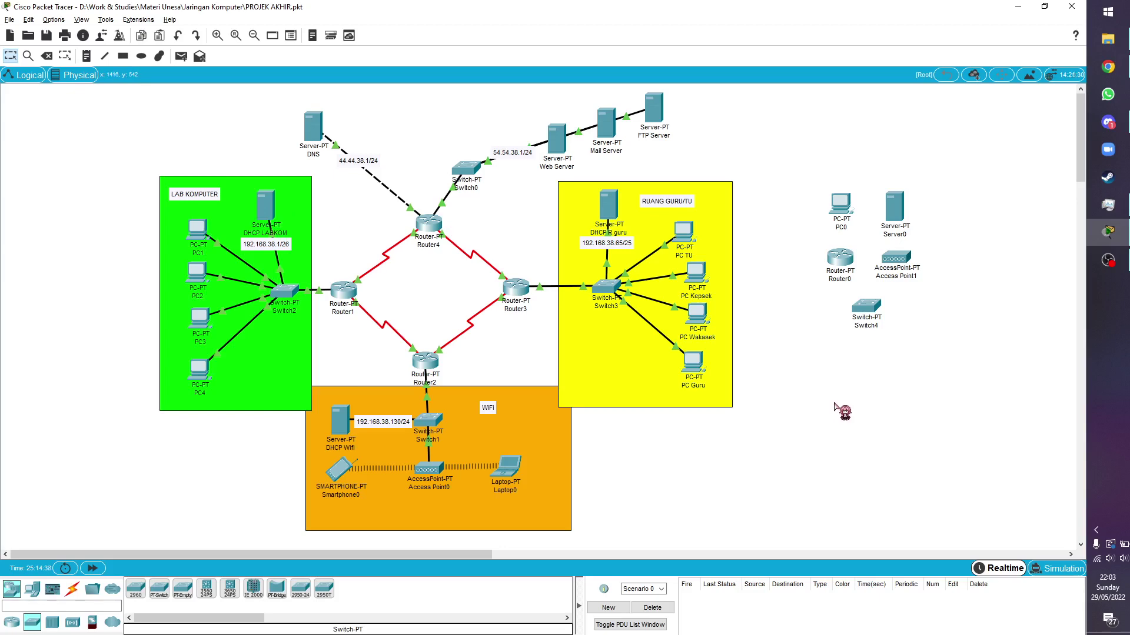
left_click(198, 236)
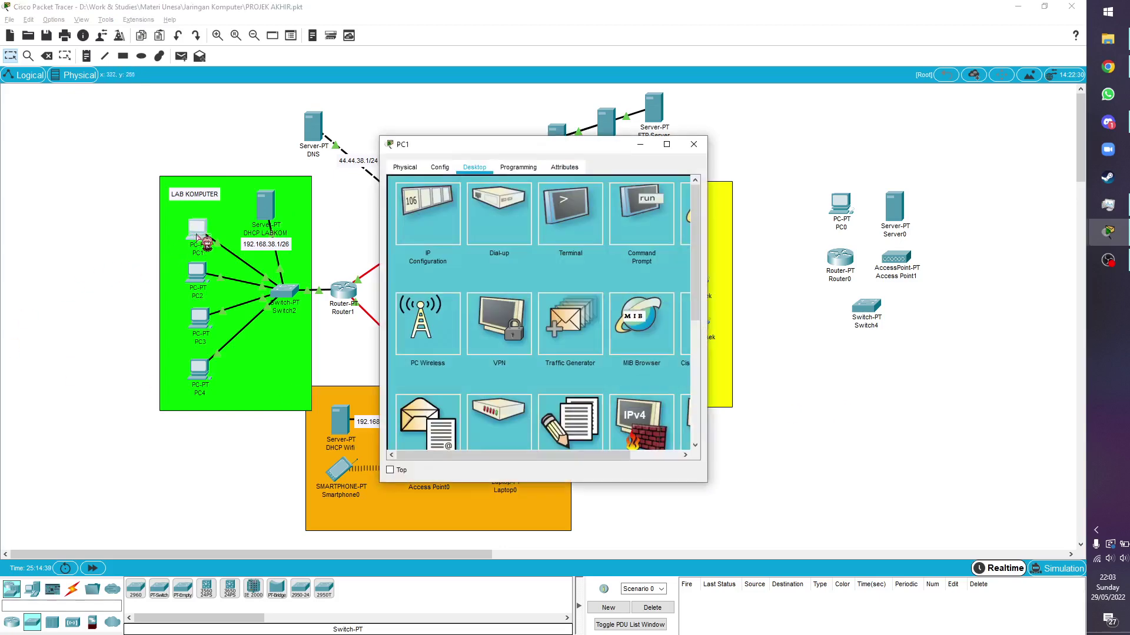
left_click(441, 221)
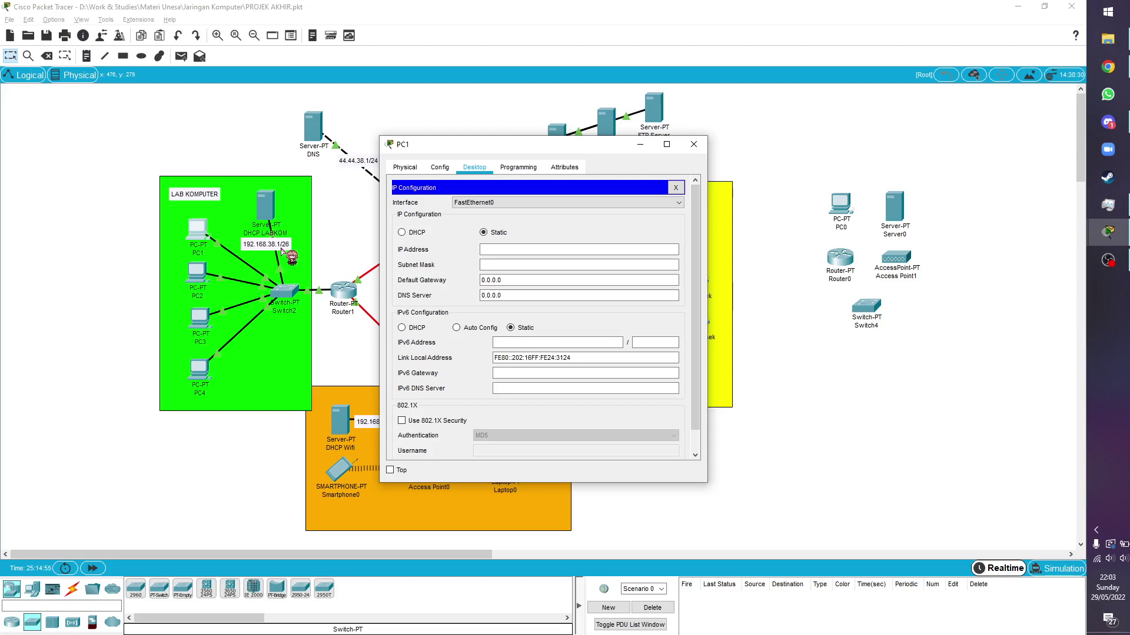
left_click(696, 143)
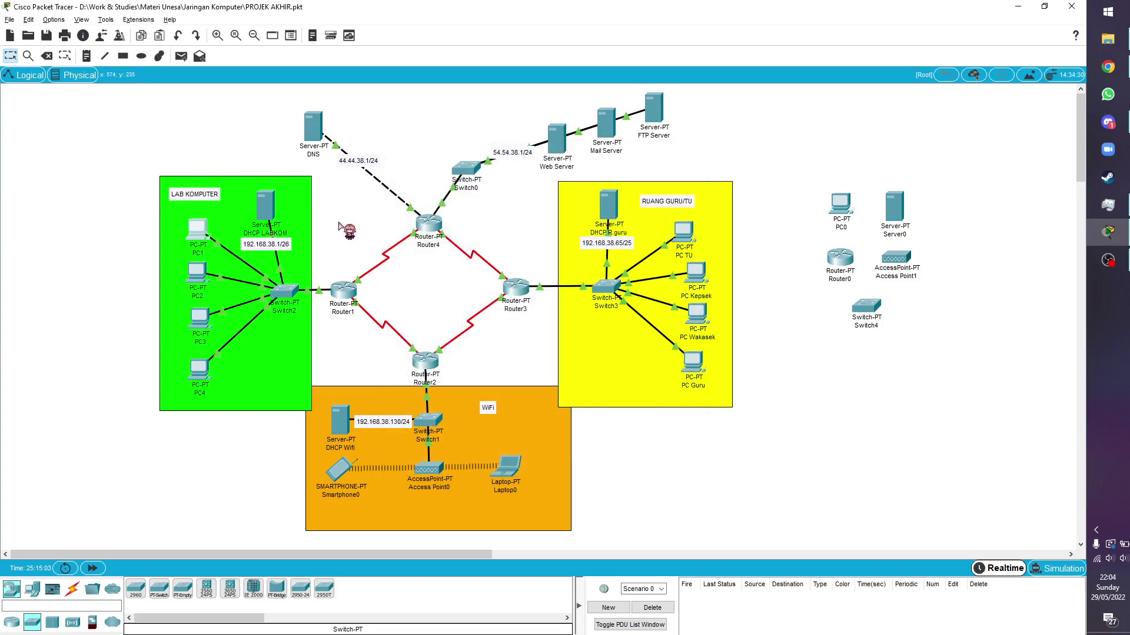
Confirm DHCP LABKOM's static IP 192.168.38.1 and DNS 44.44.38.1, then return to Services
left_click(269, 206)
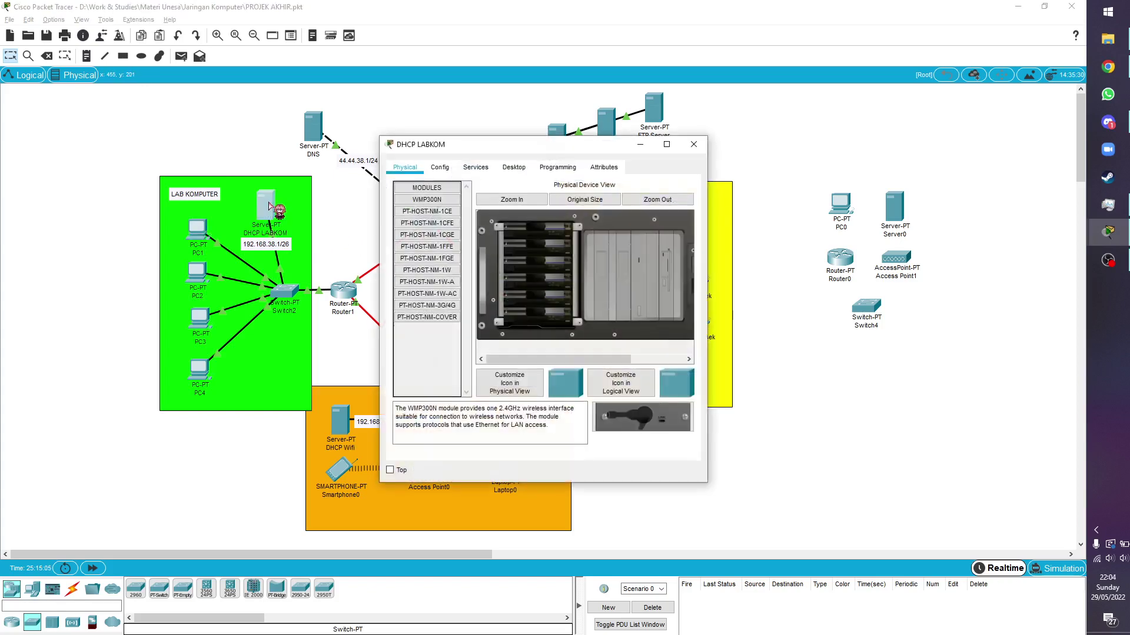
left_click(440, 168)
left_click(484, 167)
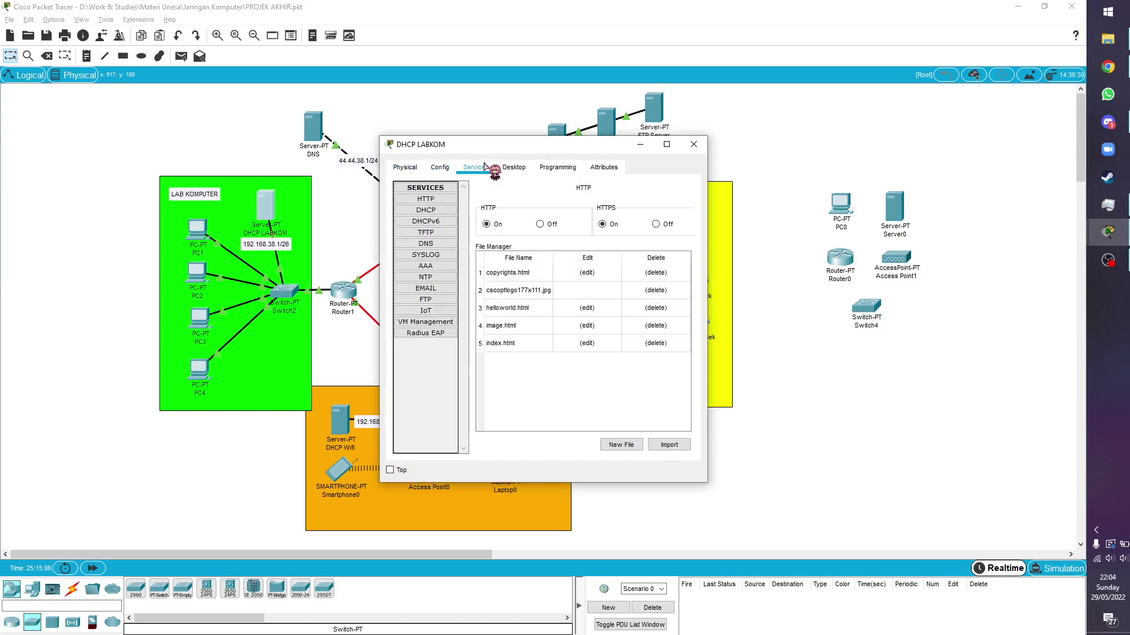
left_click(512, 168)
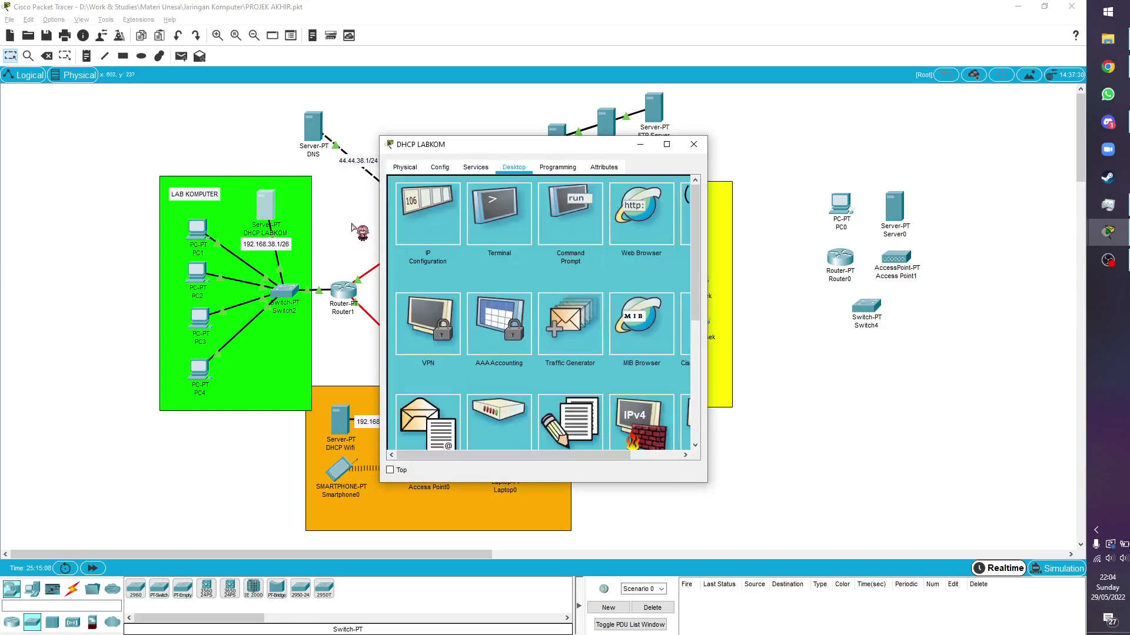
left_click(437, 220)
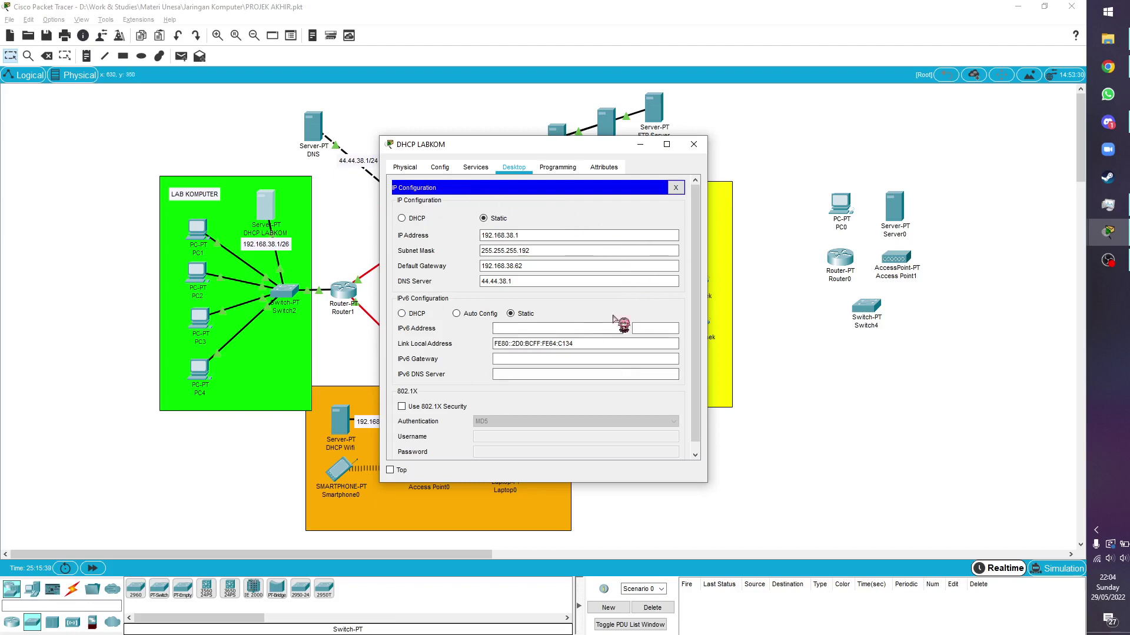
left_click(442, 168)
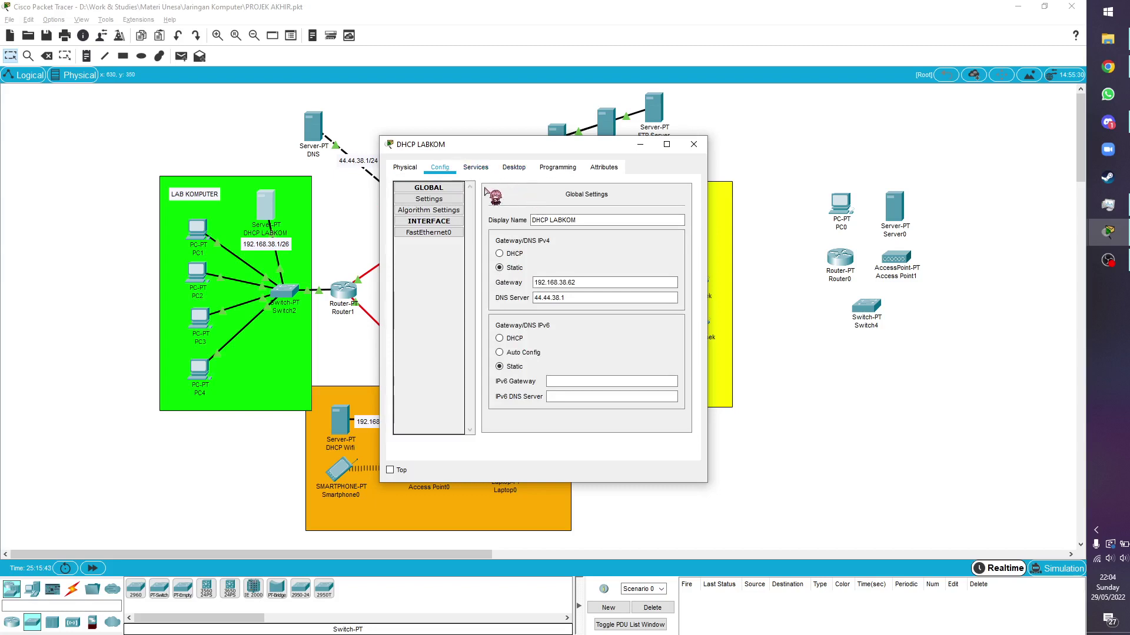
left_click(474, 170)
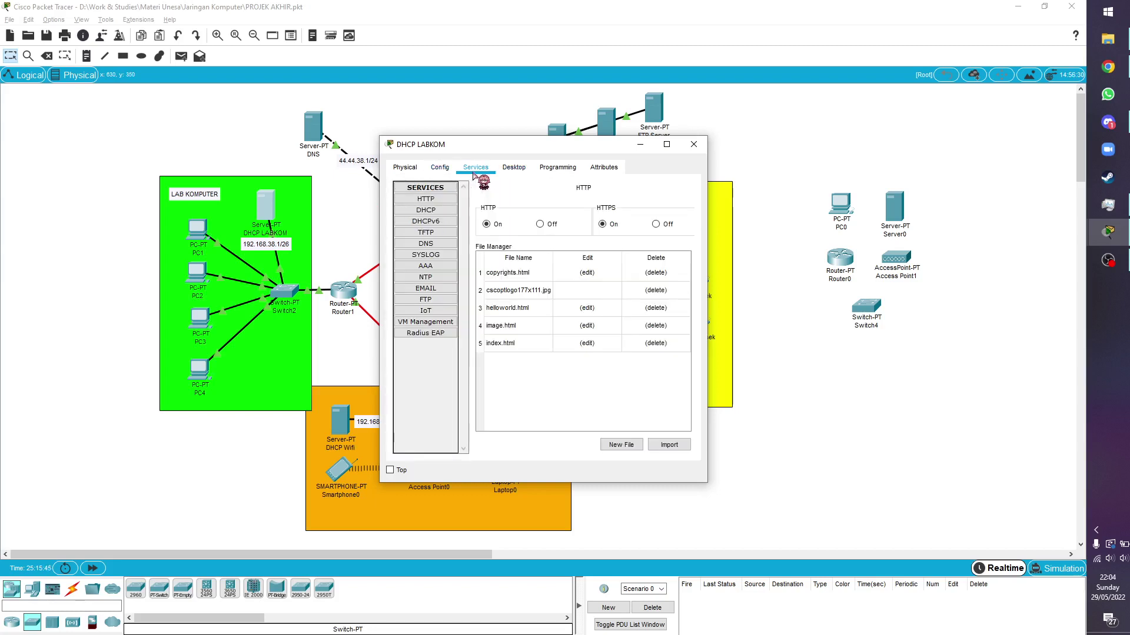
Review serverPool (start 192.168.38.2, gateway 192.168.38.62, DNS 44.44.38.1, 62 users) and close DHCP LABKOM
left_click(443, 211)
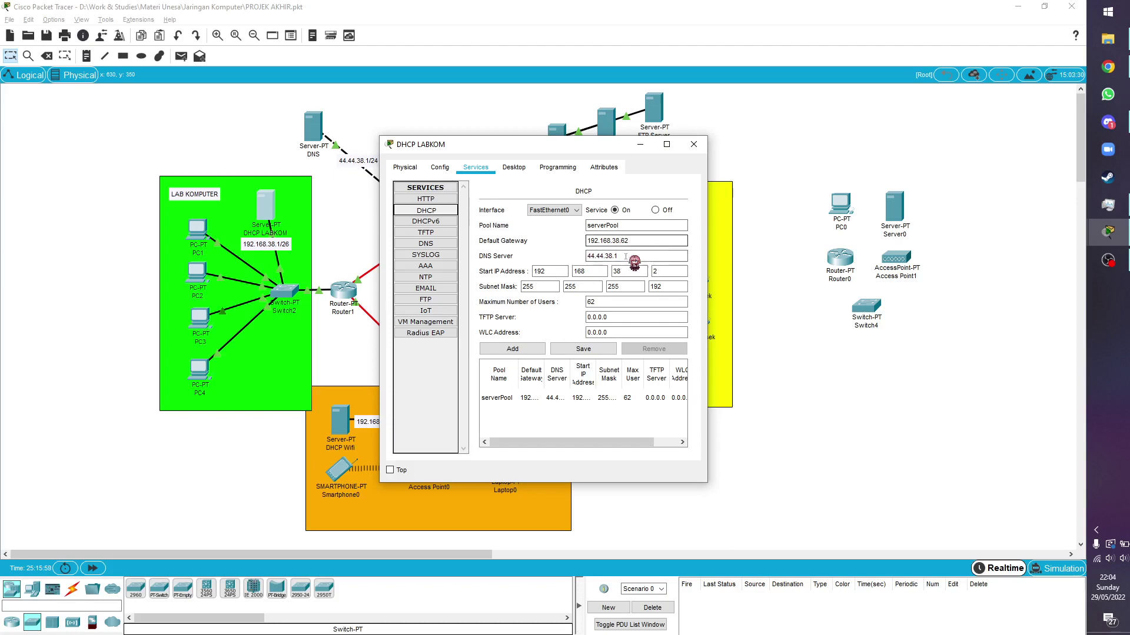
mouse_move(568, 153)
left_mouse_down()
mouse_move(628, 165)
mouse_move(585, 149)
left_mouse_up()
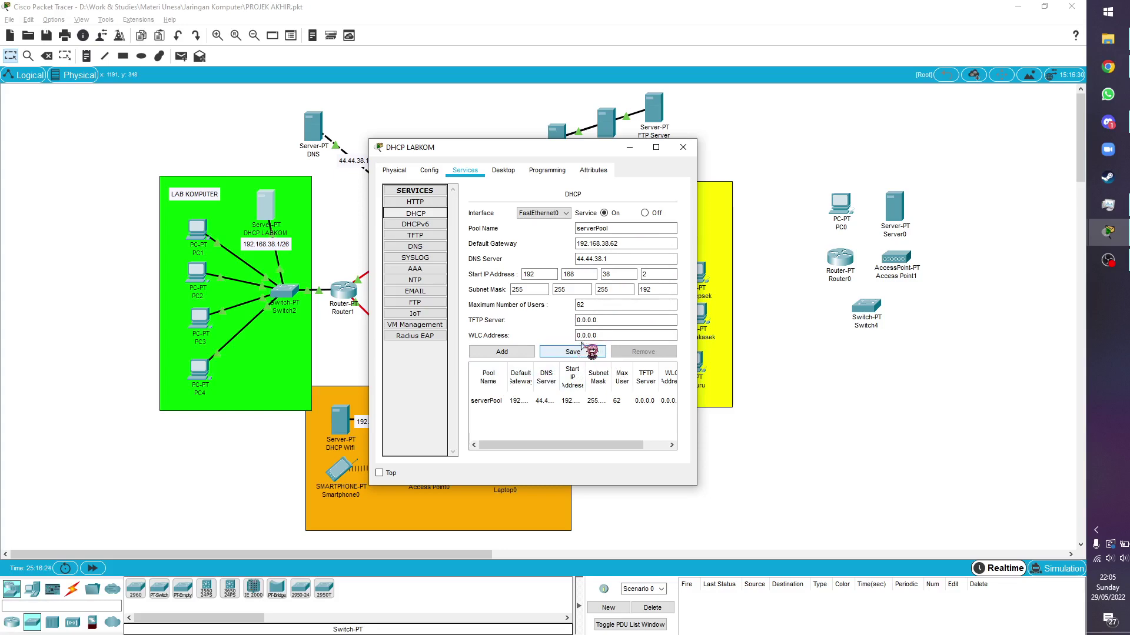
left_click(683, 147)
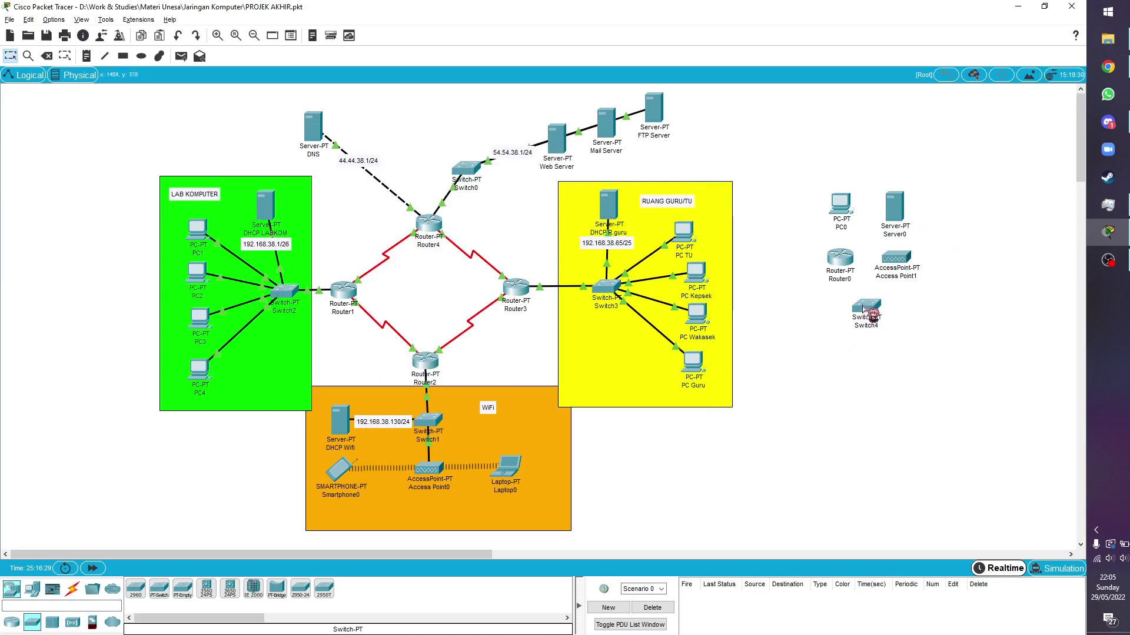
Rearrange Server0, Switch4 and PC0 lower right, and add PC5 below PC0
left_click_drag(909, 228, 979, 359)
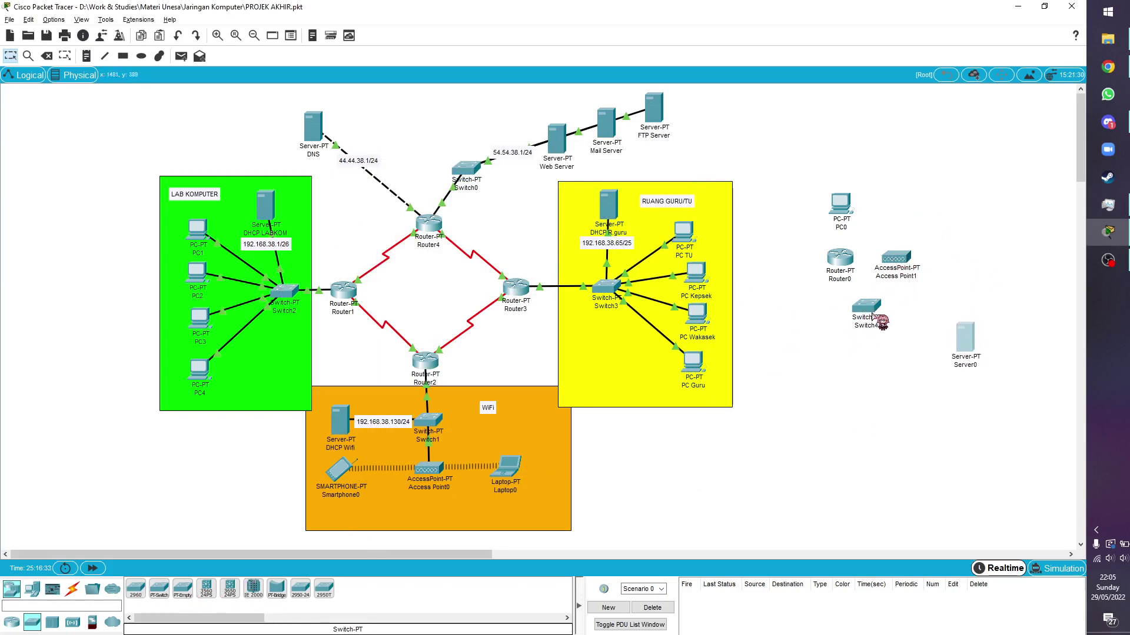
left_click_drag(875, 318, 967, 408)
left_click_drag(840, 206, 853, 385)
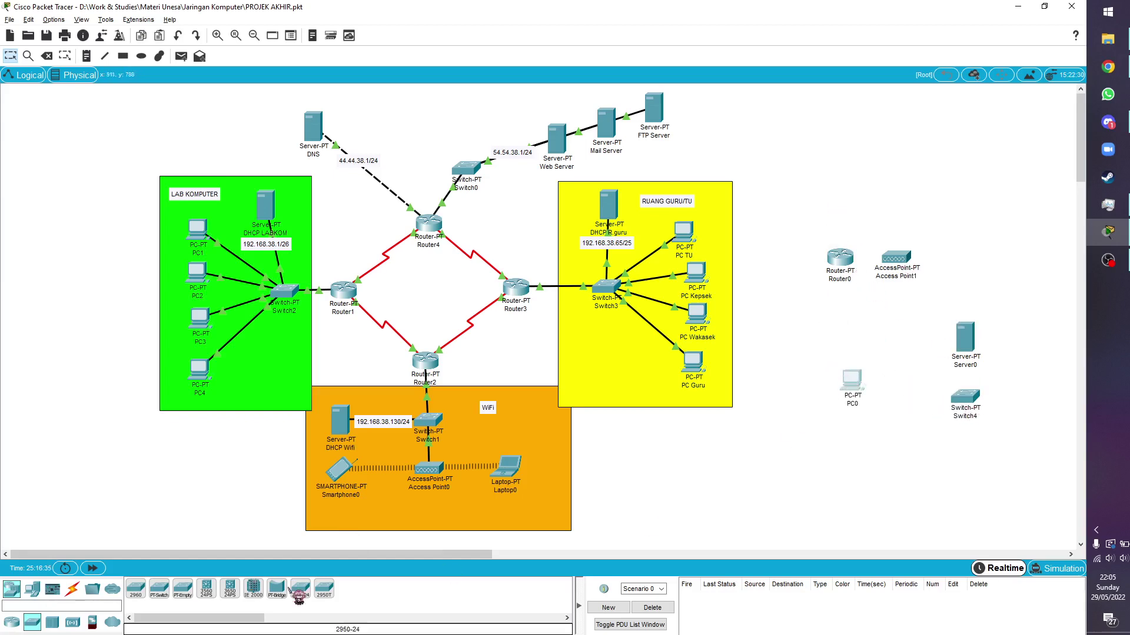
left_click(32, 589)
left_click(136, 589)
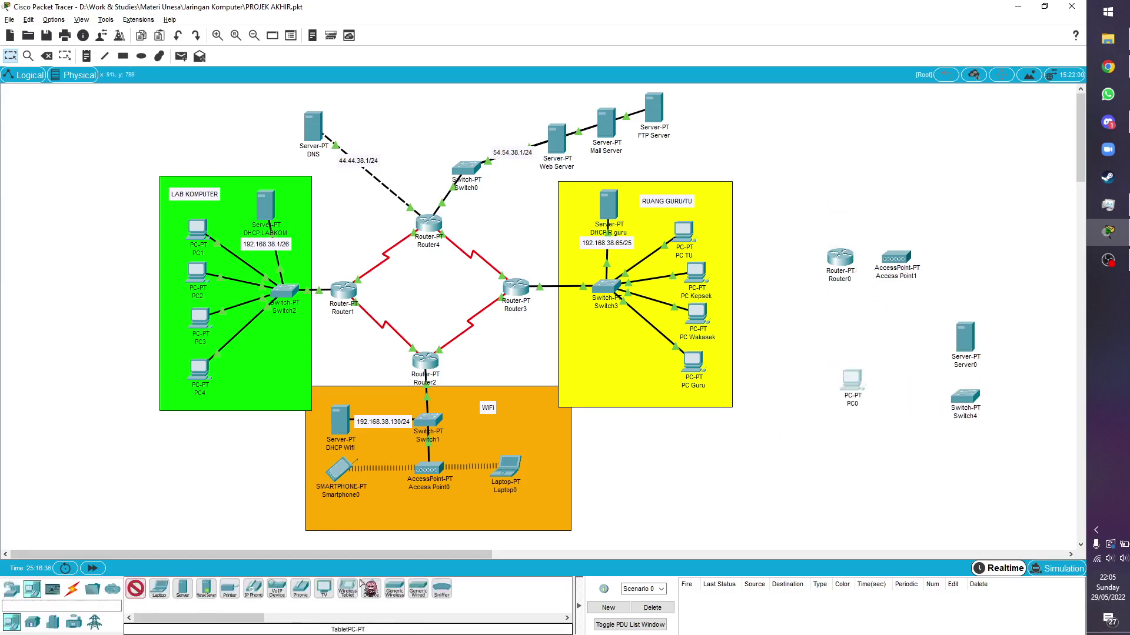
left_click(856, 462)
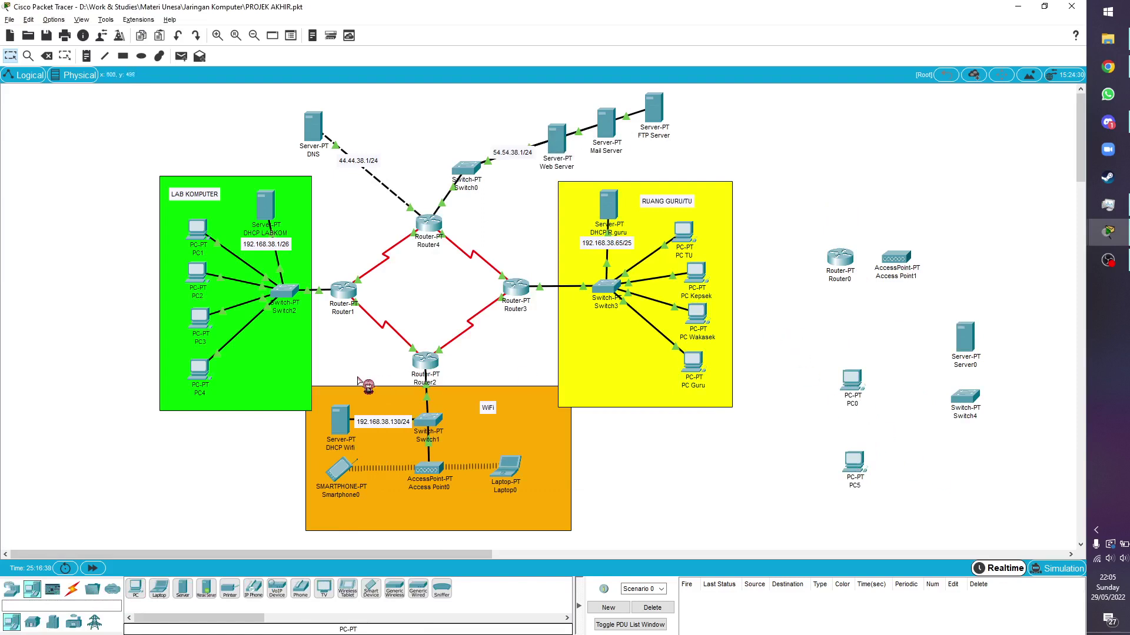
Cable Server0 to Switch4 with the Automatic connection type
left_click(73, 590)
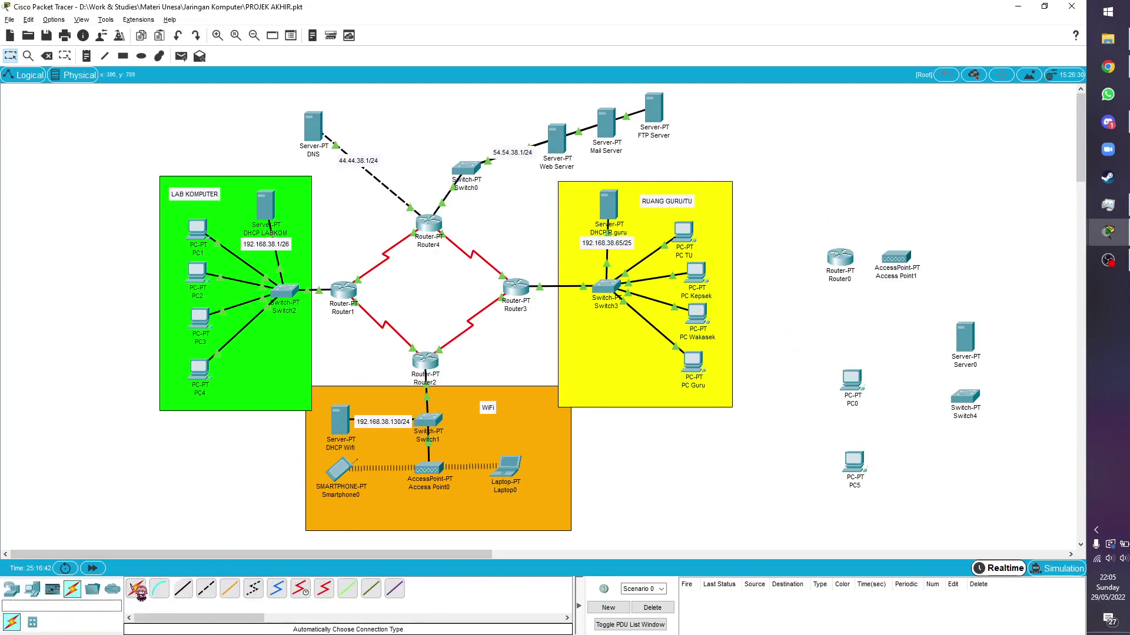
left_click(138, 590)
left_click(970, 347)
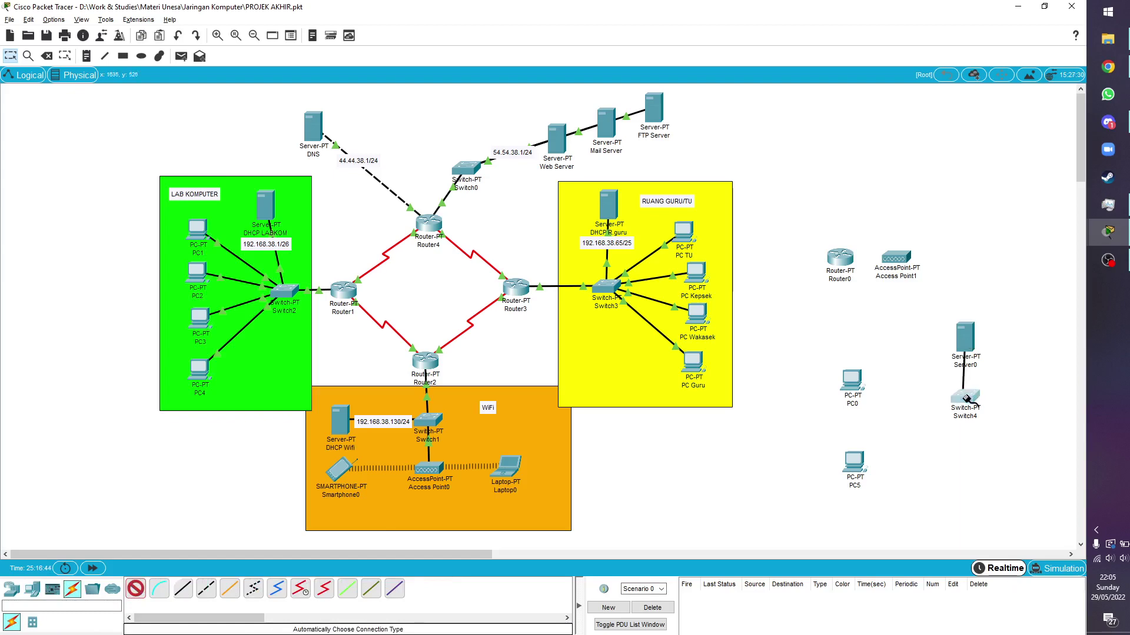
left_click(964, 398)
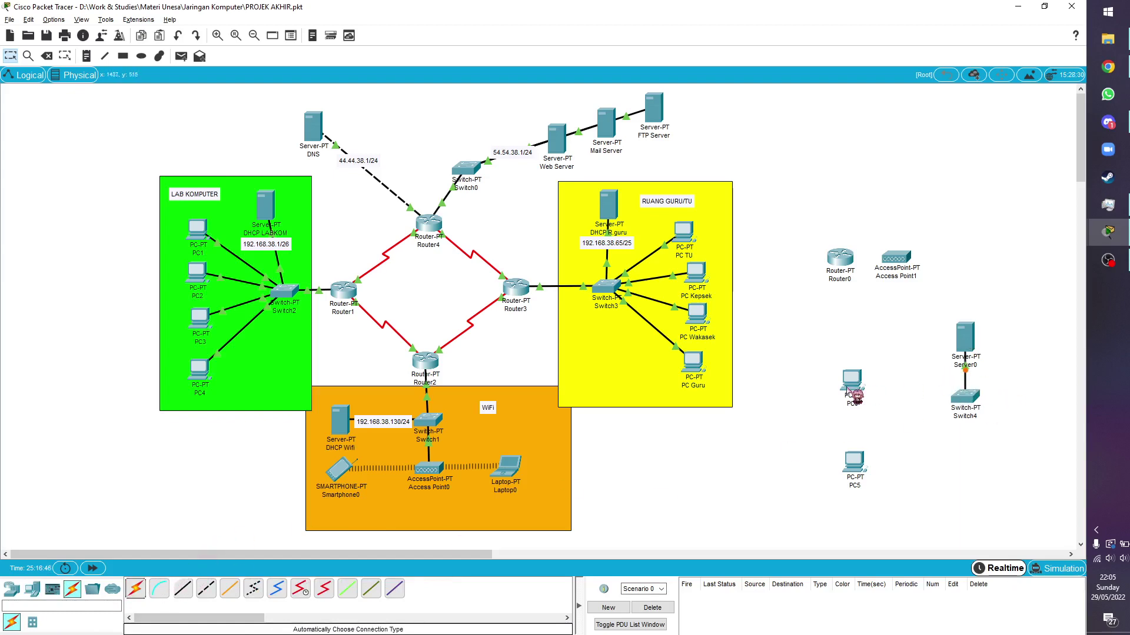
left_click(851, 386)
left_click(703, 140)
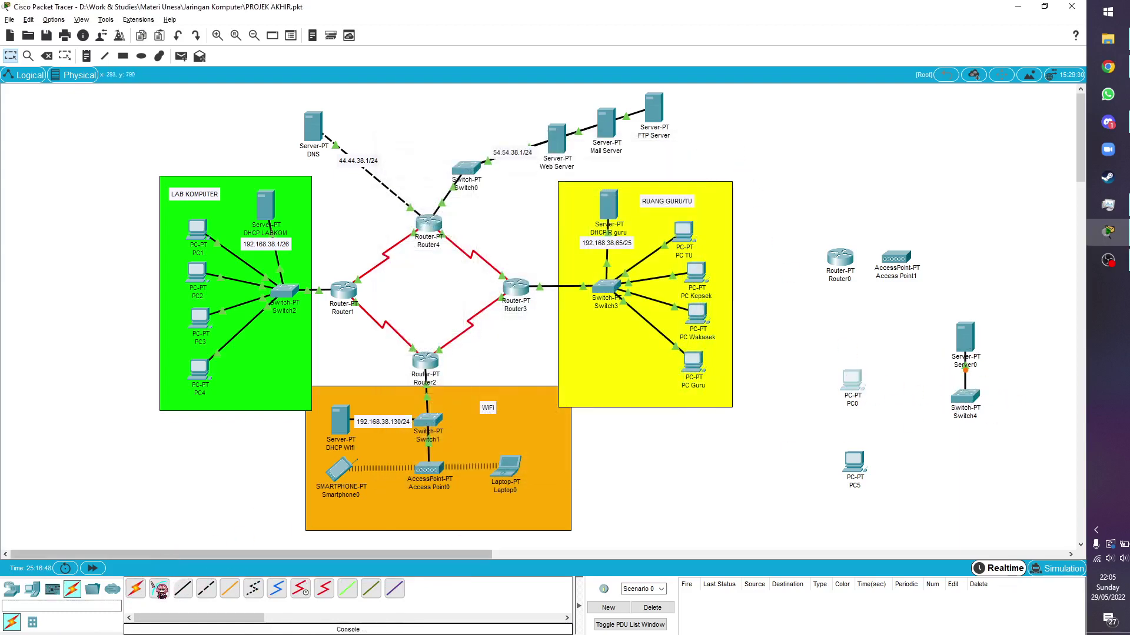
Cable PC0 and PC5 to Switch4 with automatic connections
left_click(139, 590)
left_click(853, 385)
left_click(964, 397)
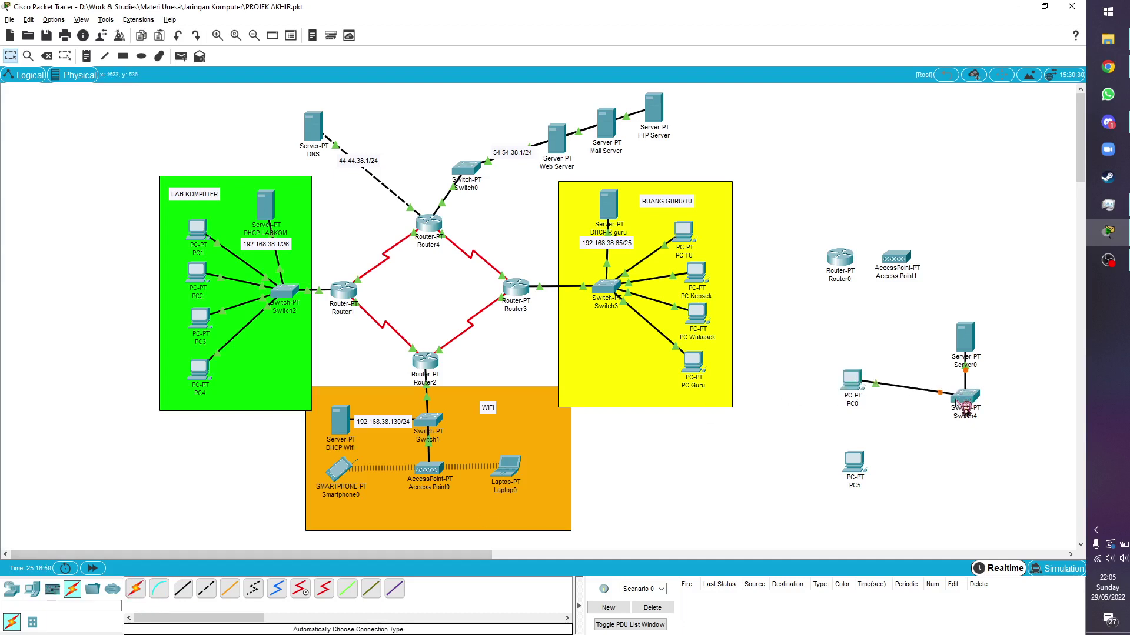
left_click_drag(855, 471, 821, 438)
left_click(135, 589)
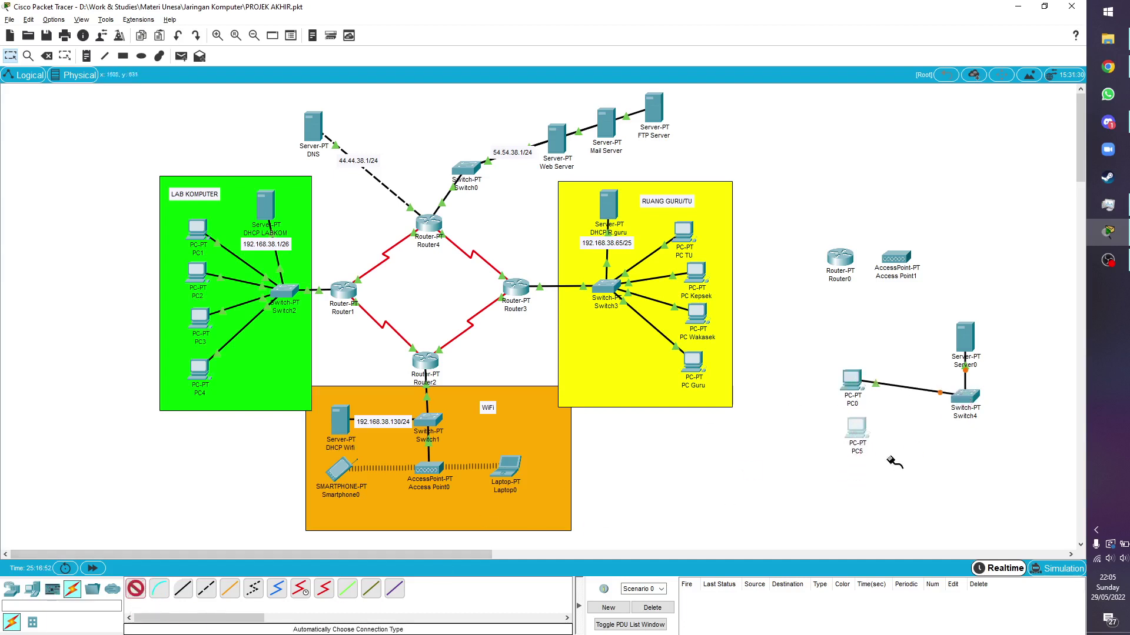
left_click(857, 434)
left_click(970, 409)
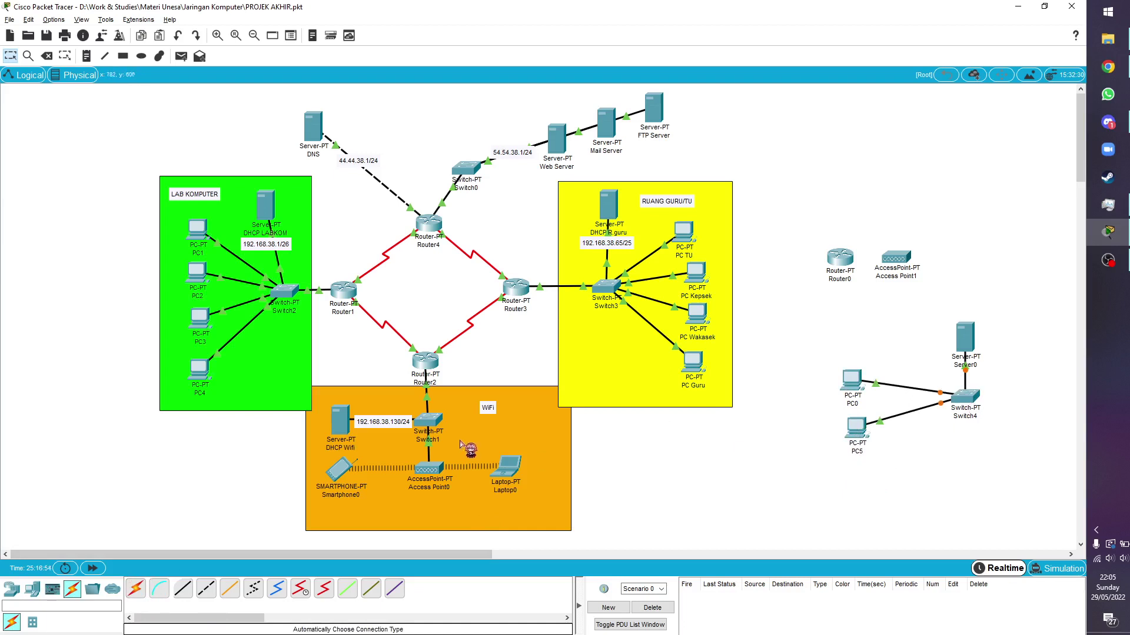
Place PC6 and PC7 below PC5 and cable PC6 to Switch4
left_click(33, 589)
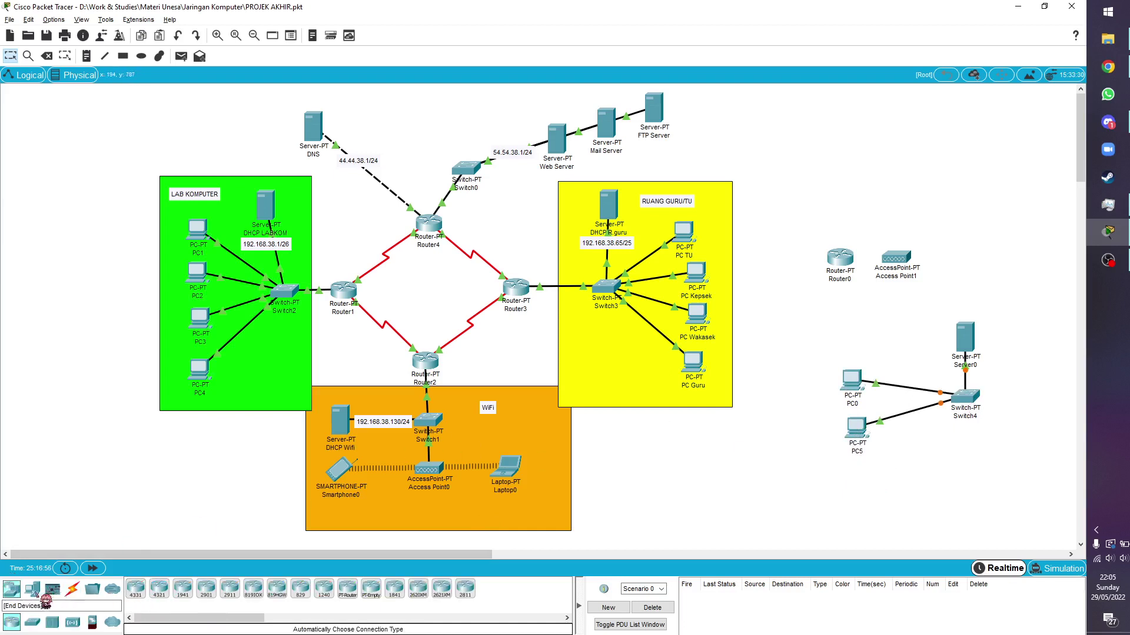
left_click(136, 589)
left_click(873, 477)
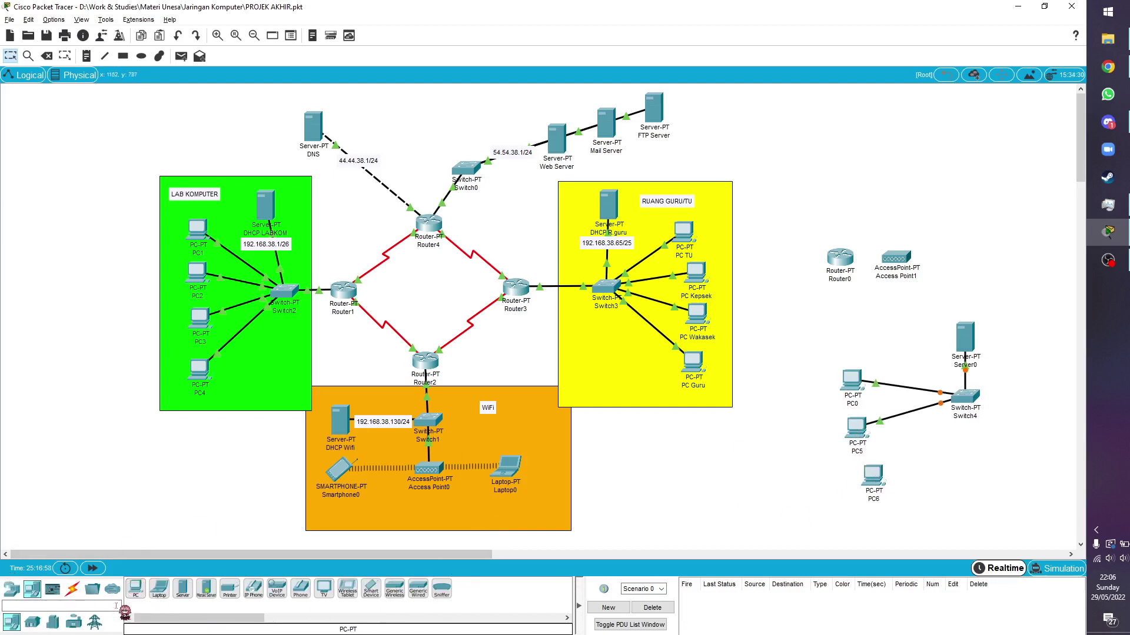
left_click(903, 504)
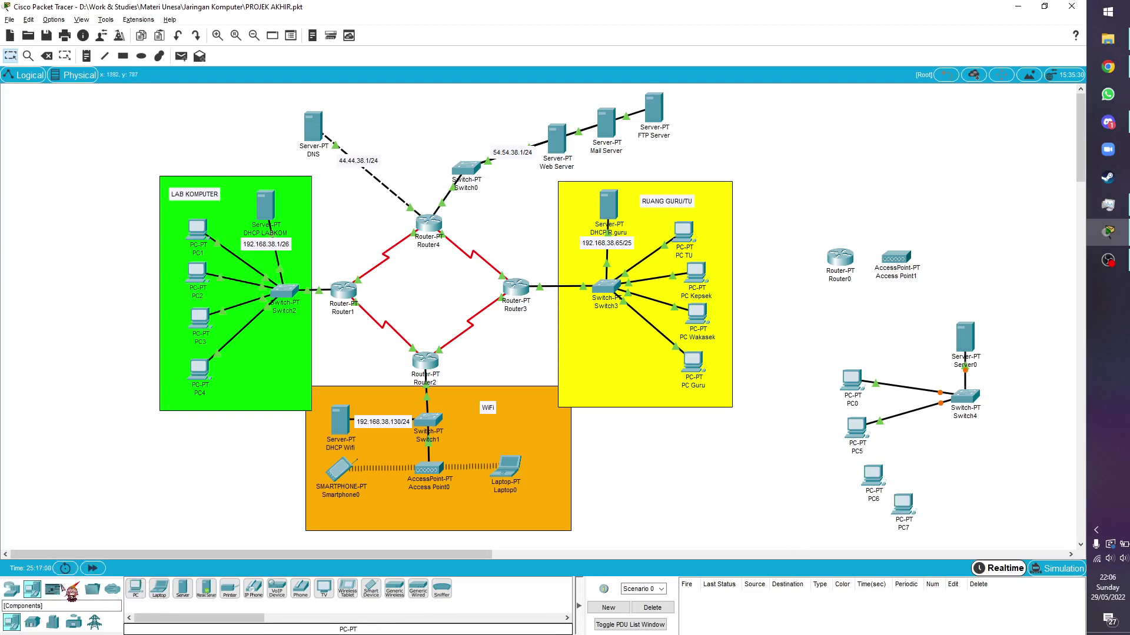
left_click(72, 589)
left_click(876, 478)
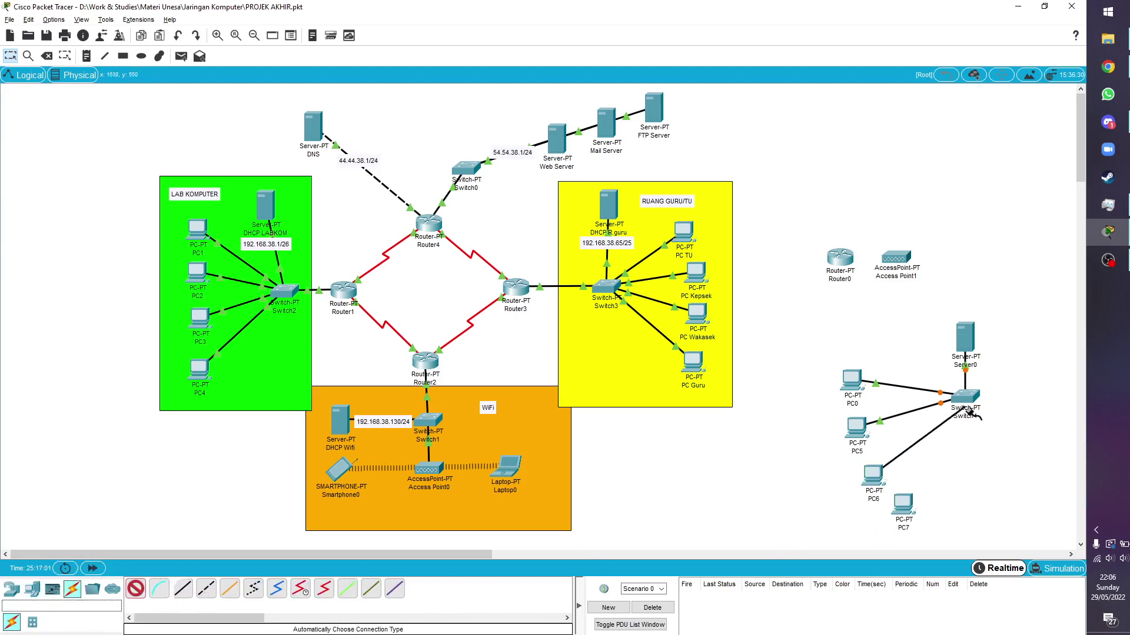
left_click(965, 398)
Try cabling PC7 to Switch4, dismiss the no-free-port error, and open Switch4
left_click(135, 588)
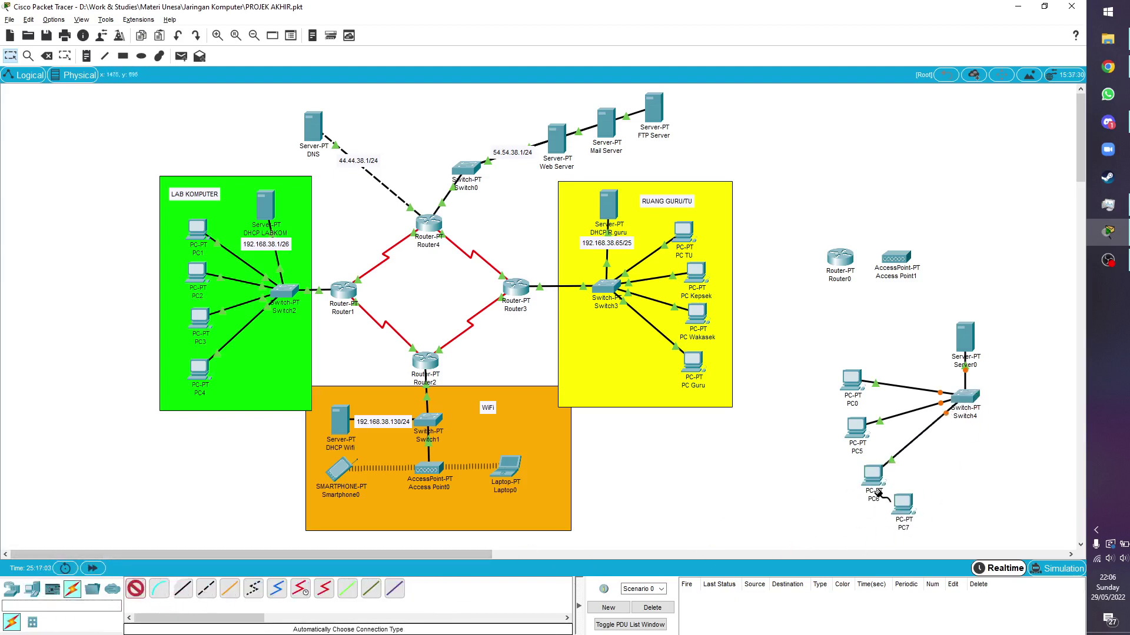
left_click(906, 507)
left_click(968, 401)
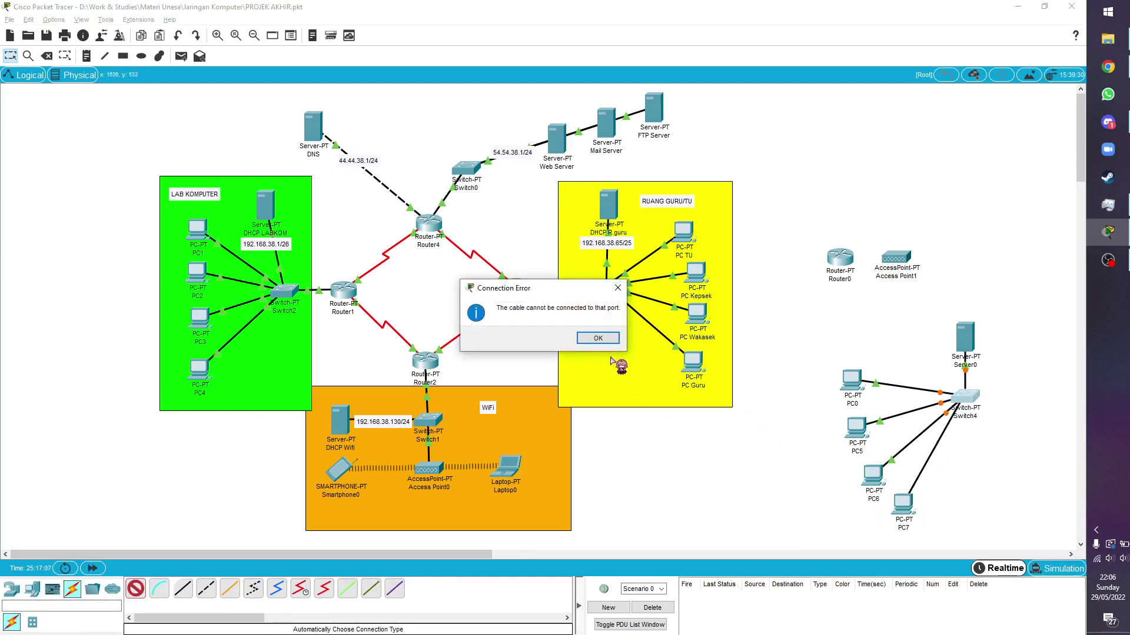
left_click(598, 340)
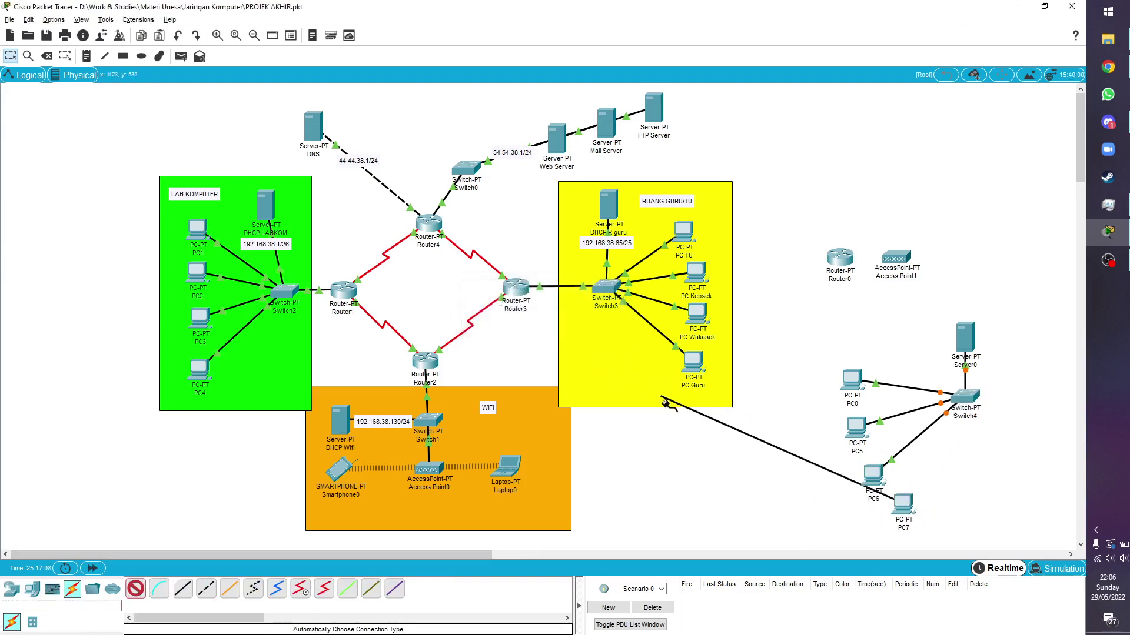
left_click(775, 482)
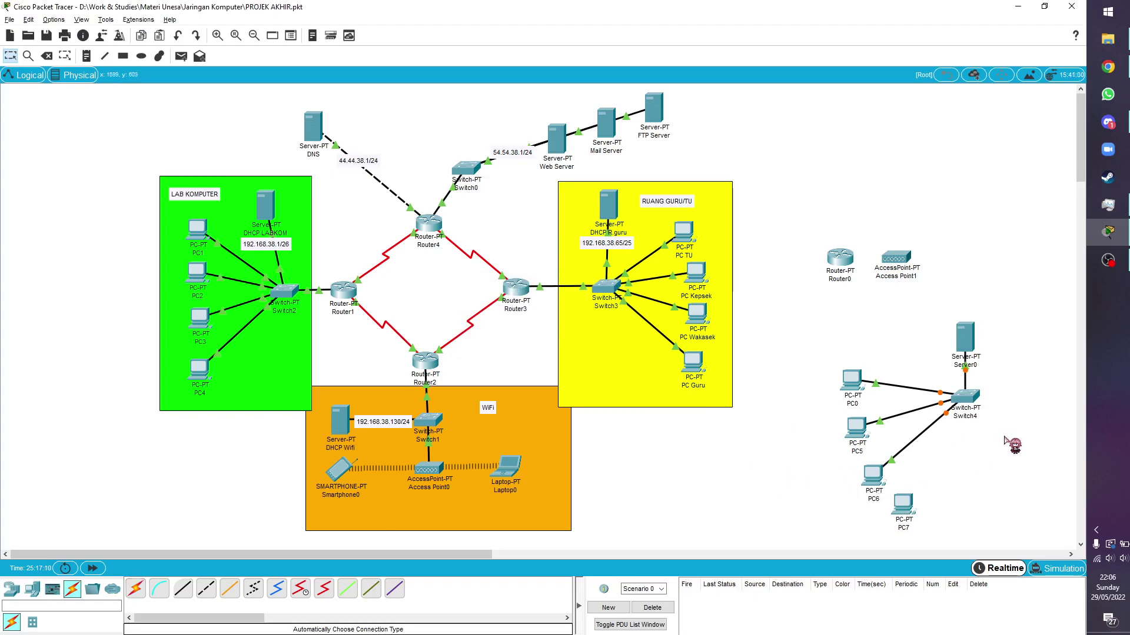
left_click(961, 394)
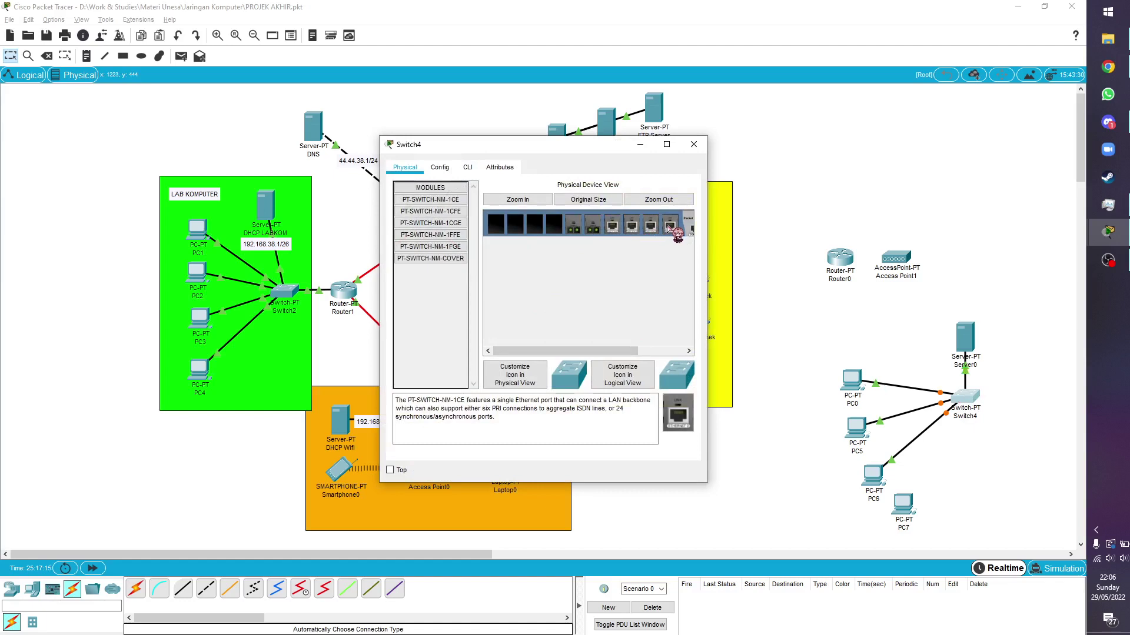
Insert PT-SWITCH-NM-1CFE Fast Ethernet modules into Switch4's second, third and fourth slots
left_click_drag(567, 350, 647, 349)
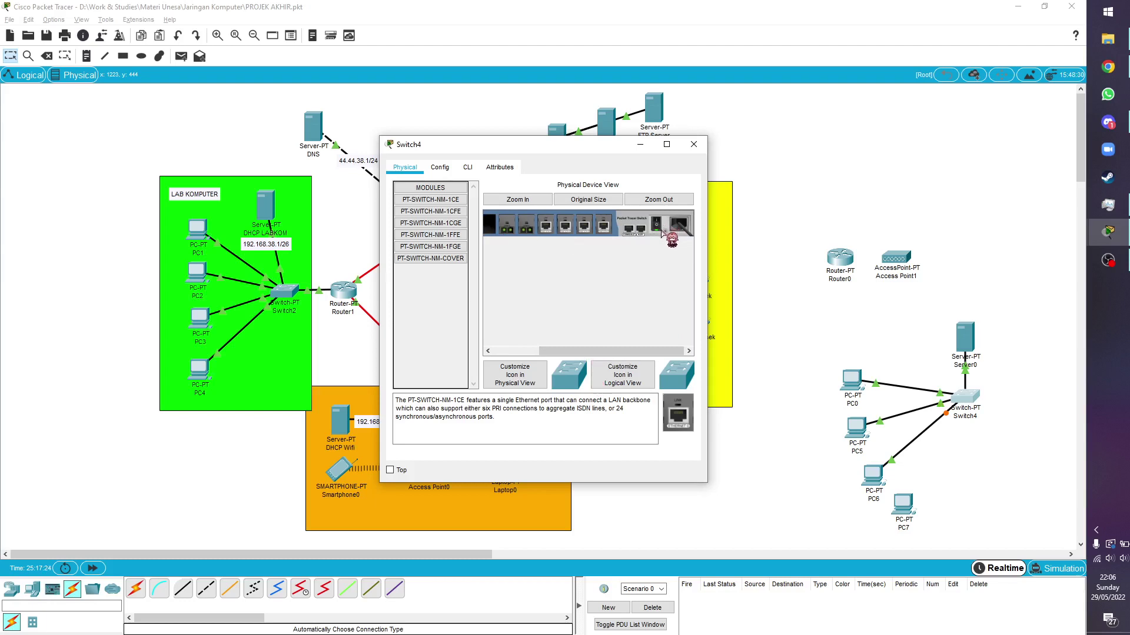
left_click(517, 199)
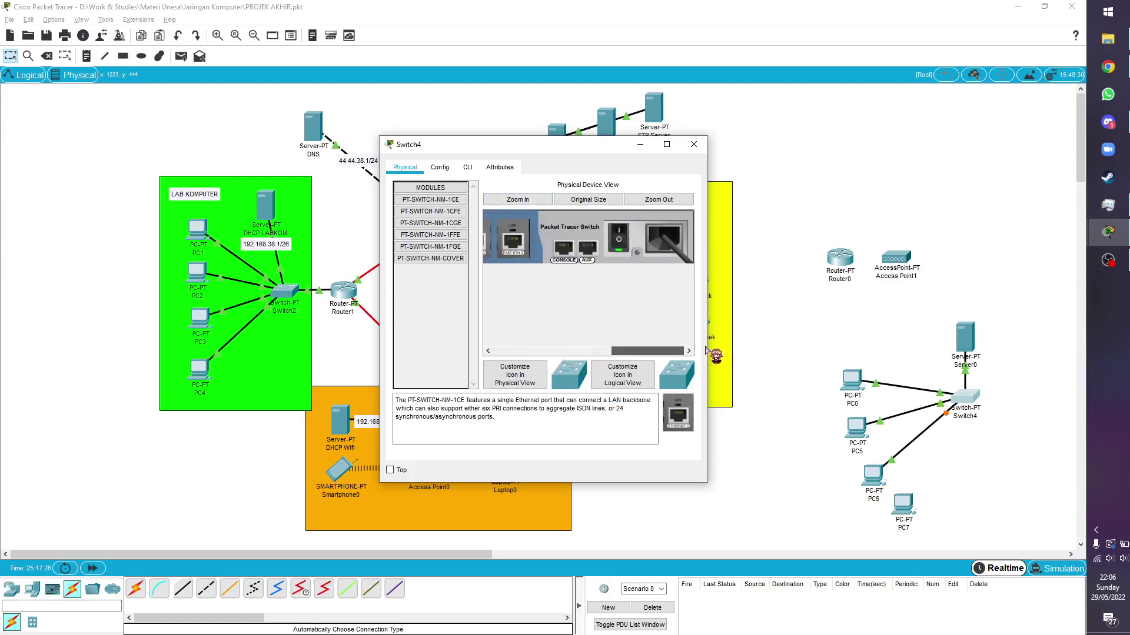
left_click_drag(647, 350, 471, 352)
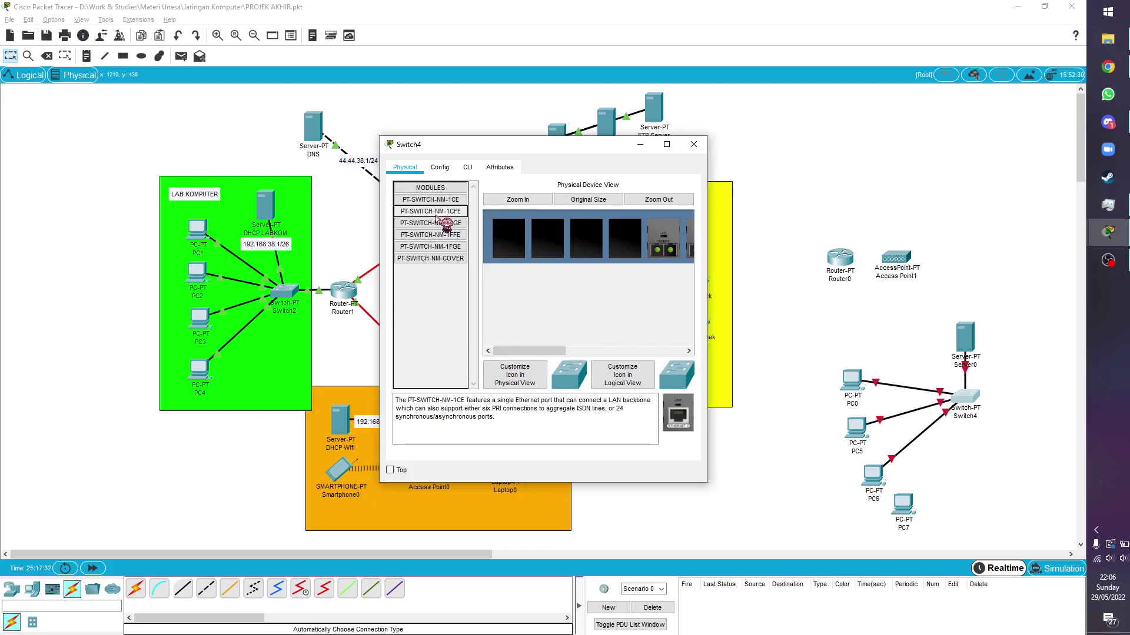
left_click(439, 213)
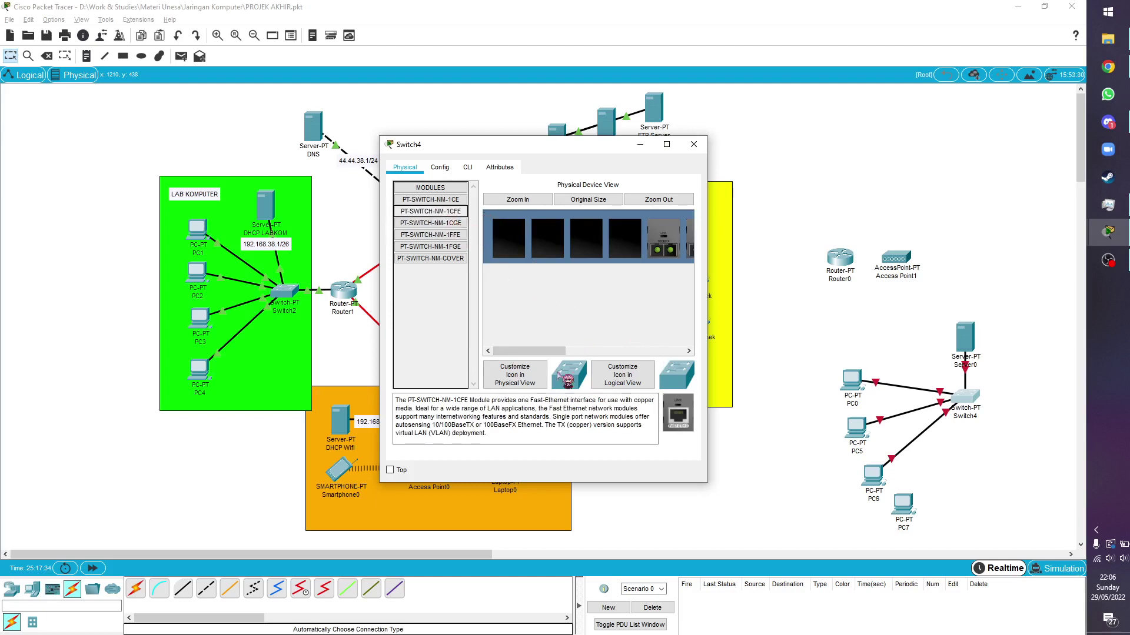
left_click_drag(543, 281, 621, 248)
left_click_drag(676, 434, 587, 242)
left_click_drag(678, 415, 509, 244)
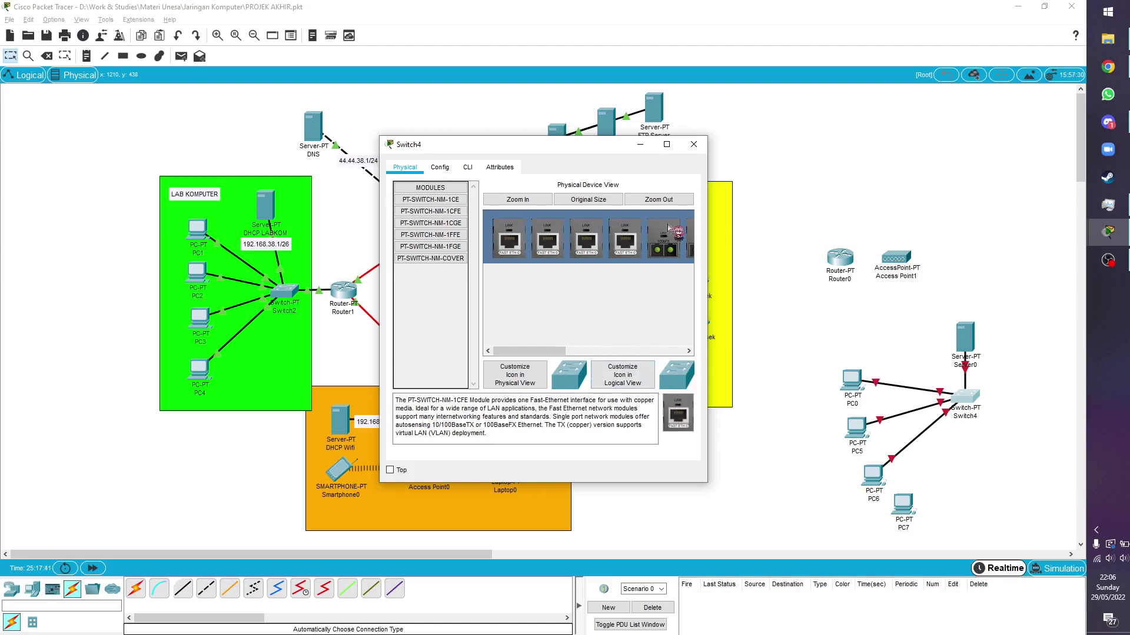
left_click_drag(533, 350, 653, 350)
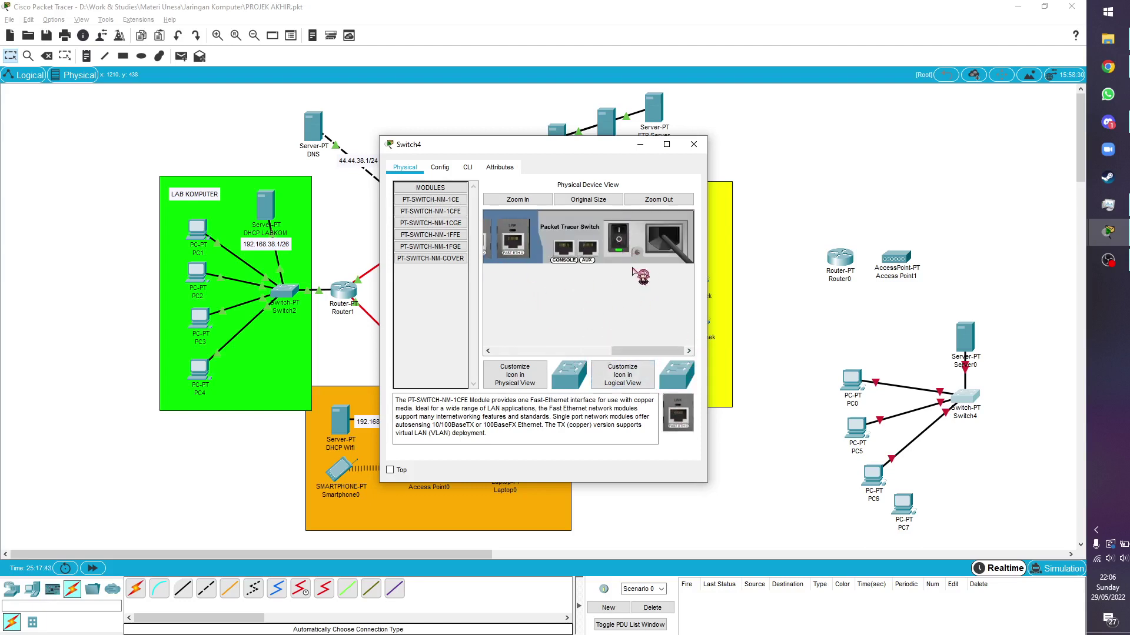
left_click(695, 145)
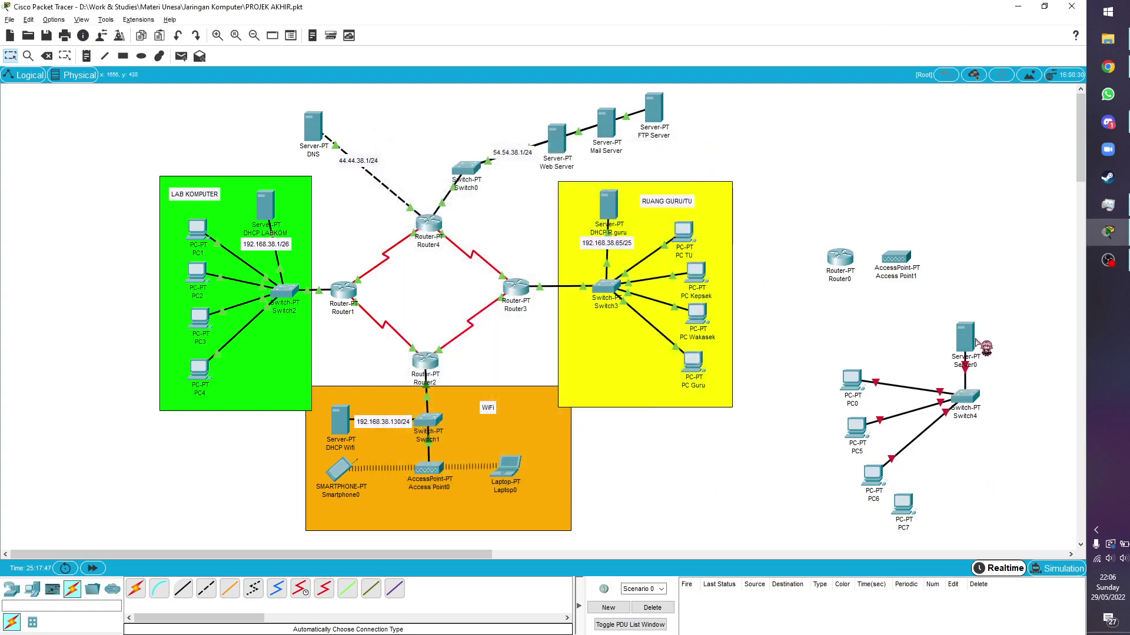
Reopen Switch4 and dismiss its still-booting message
left_click(968, 397)
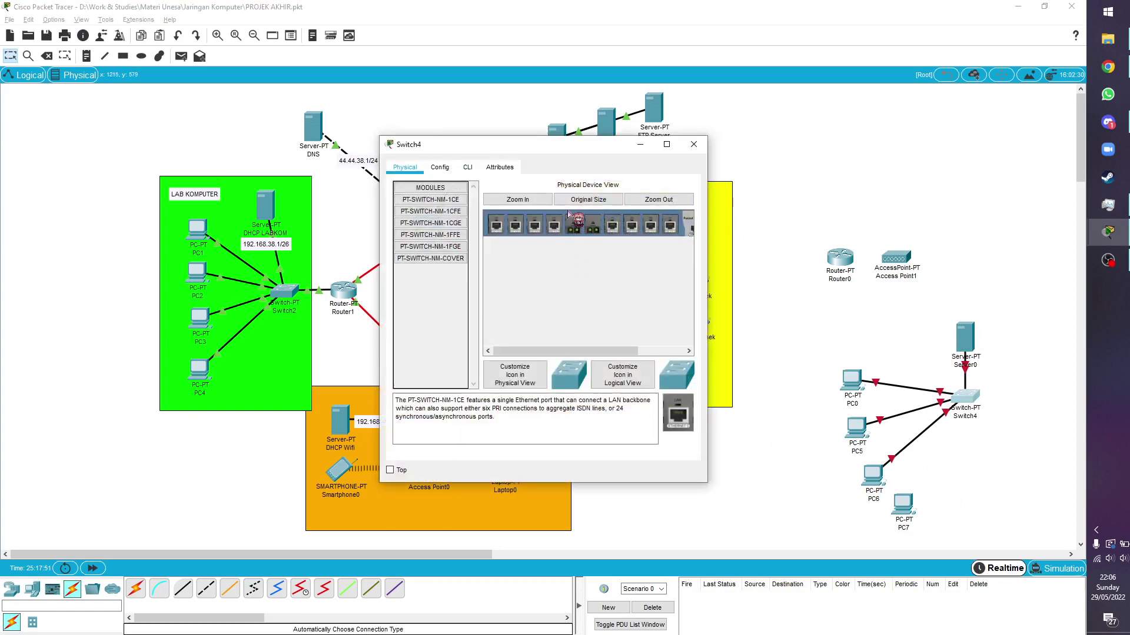
left_click(440, 168)
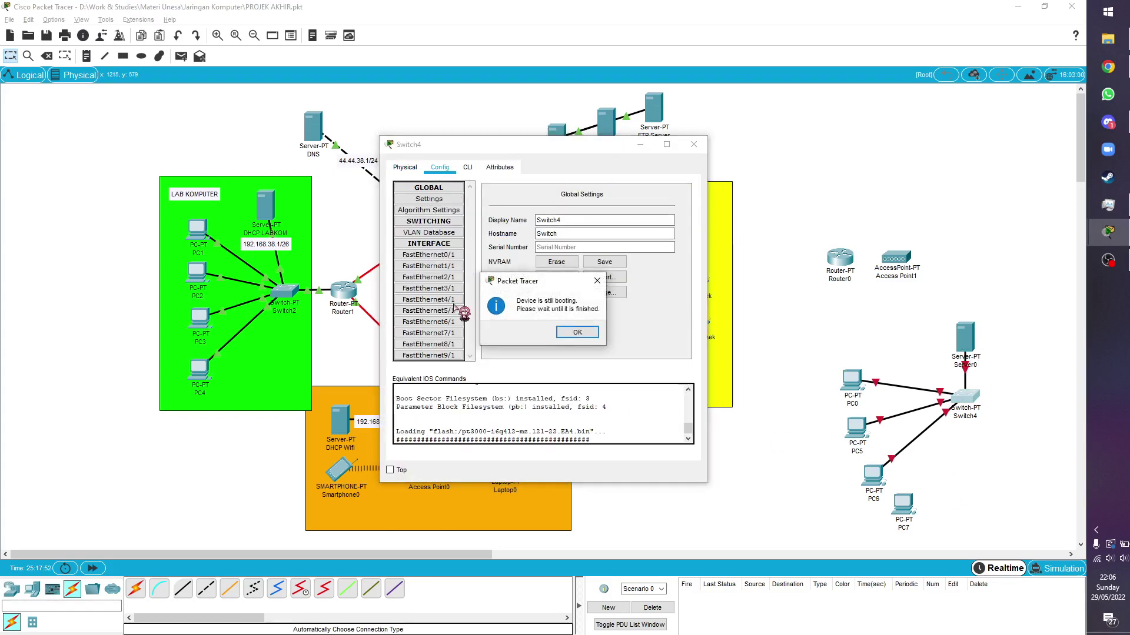
left_click(575, 333)
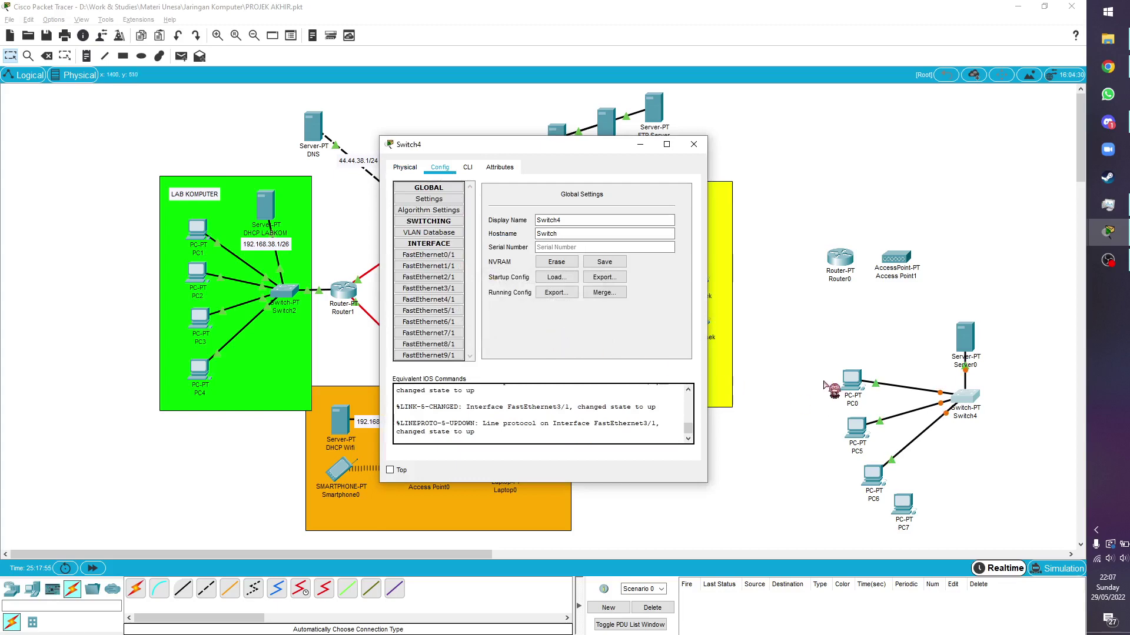
left_click(695, 143)
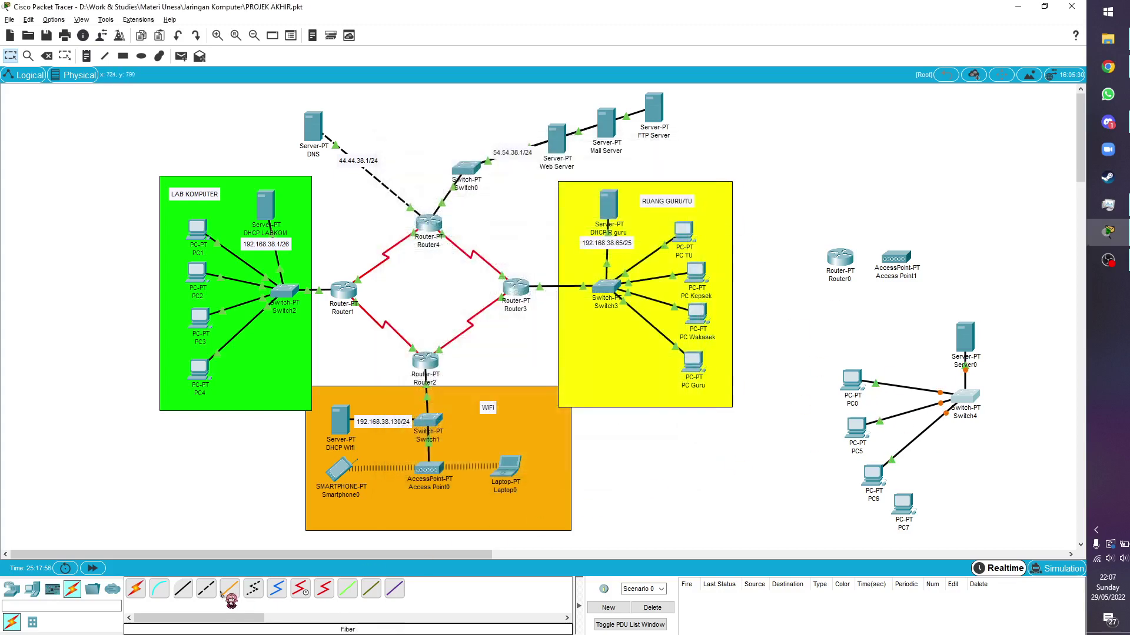
Cable PC7 to Switch4's new FastEthernet4/1 port and confirm the link
left_click(136, 589)
left_click(904, 506)
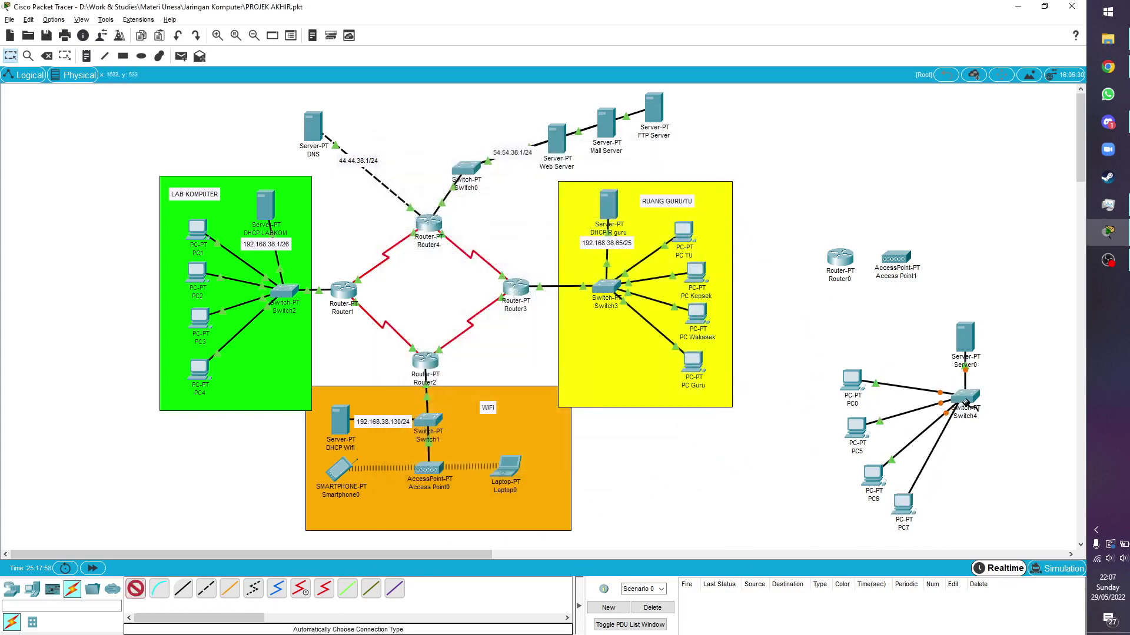
left_click(965, 399)
left_click_drag(908, 522, 923, 521)
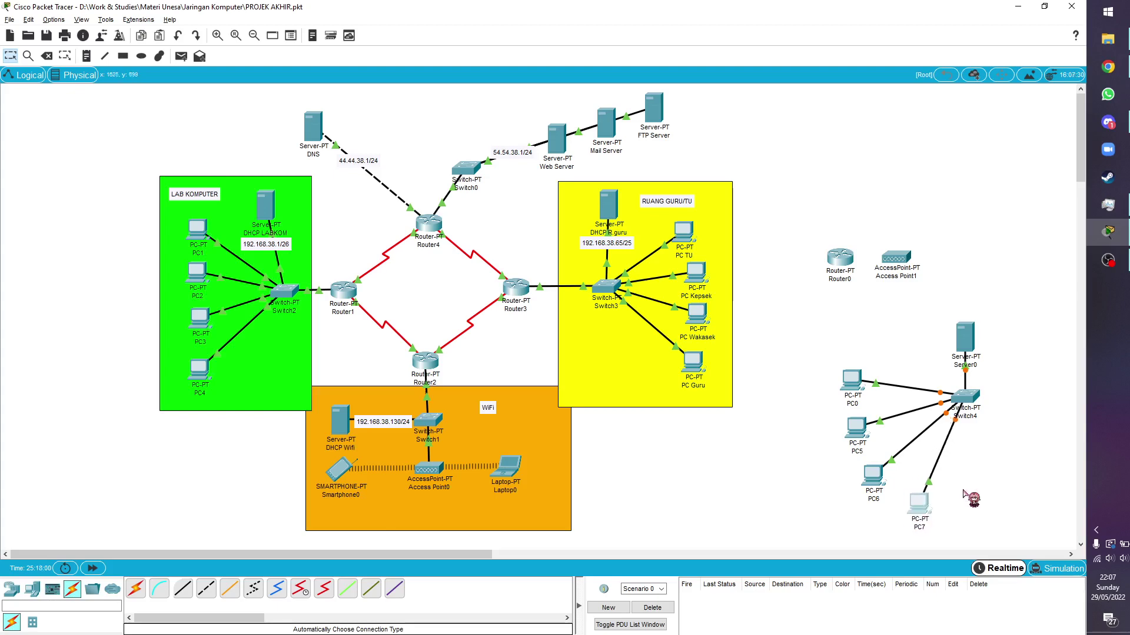
left_click(966, 396)
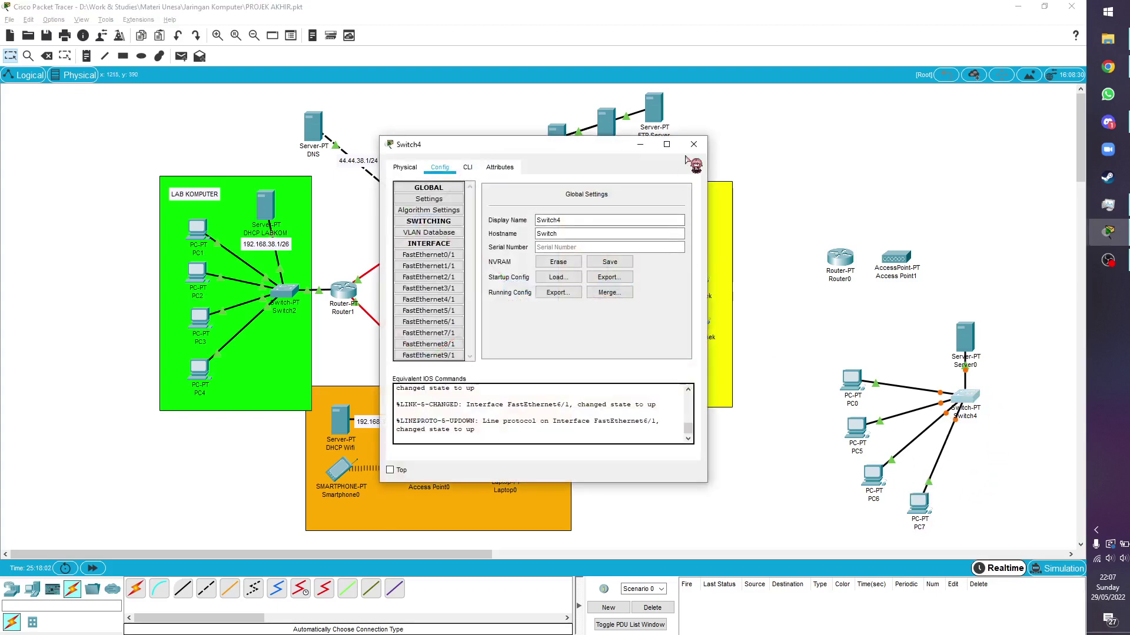
left_click(934, 458)
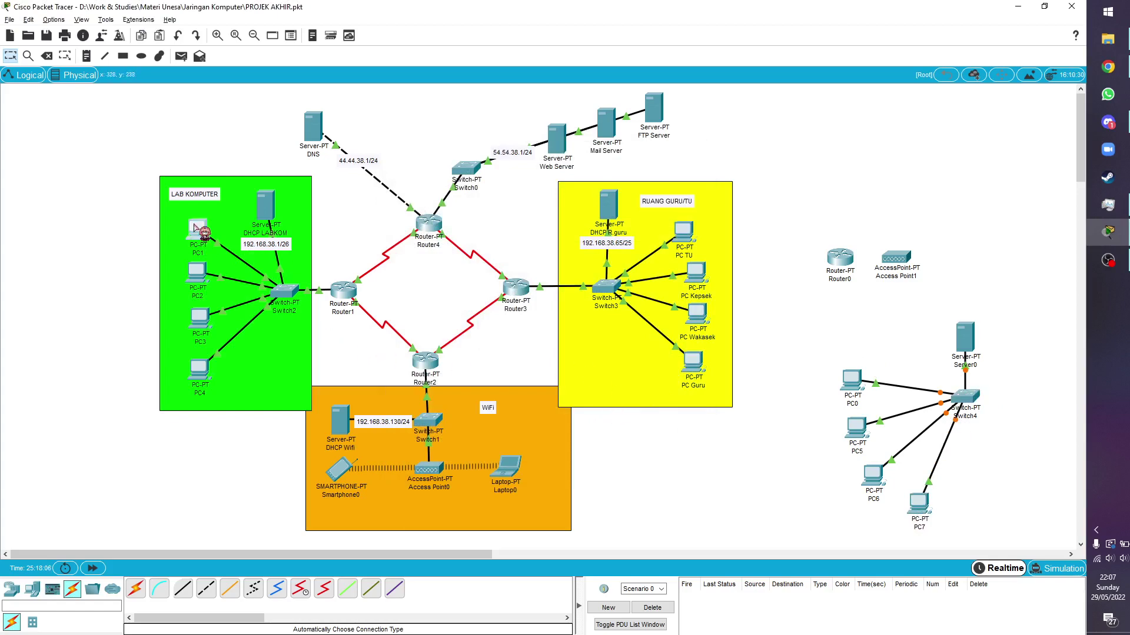
Switch PC1's IP configuration from a static address to DHCP
left_click(198, 230)
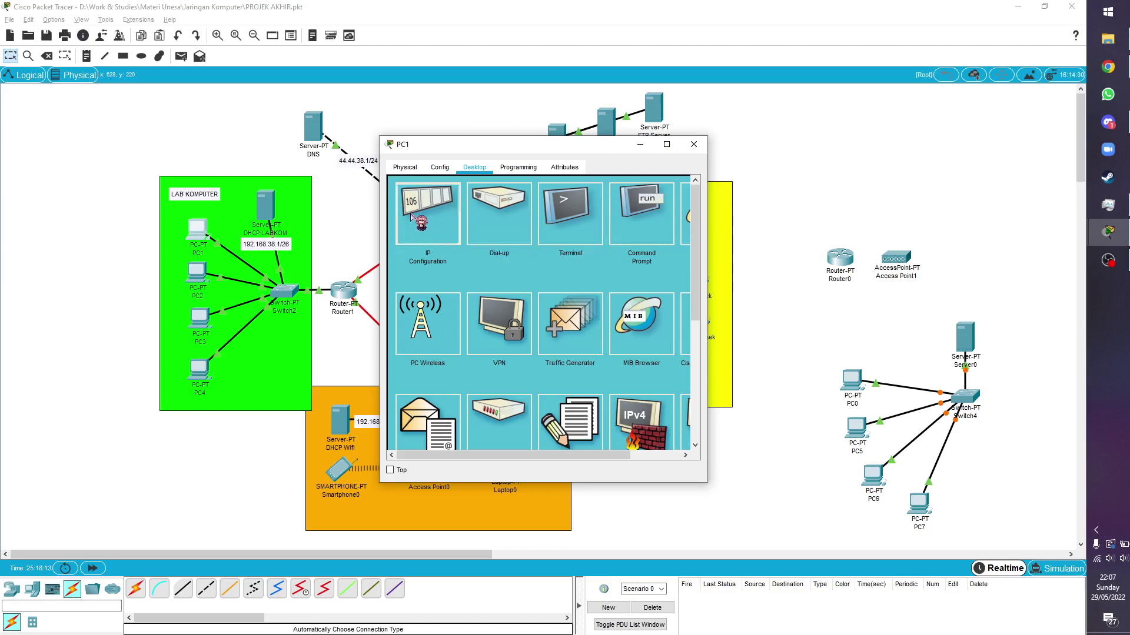
left_click(420, 221)
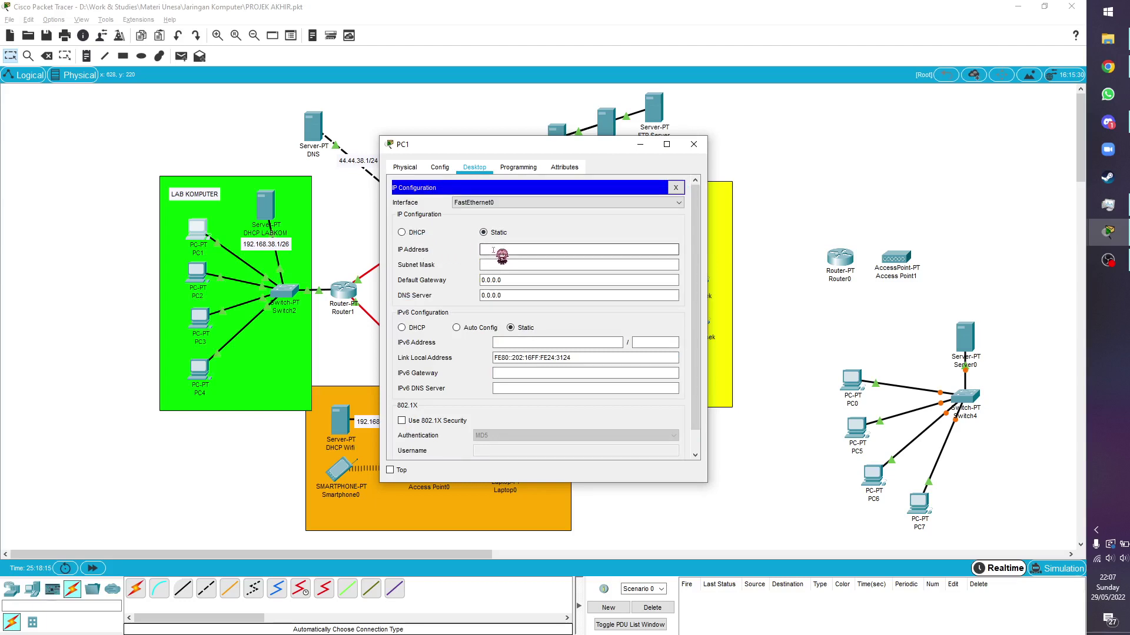
left_click(493, 251)
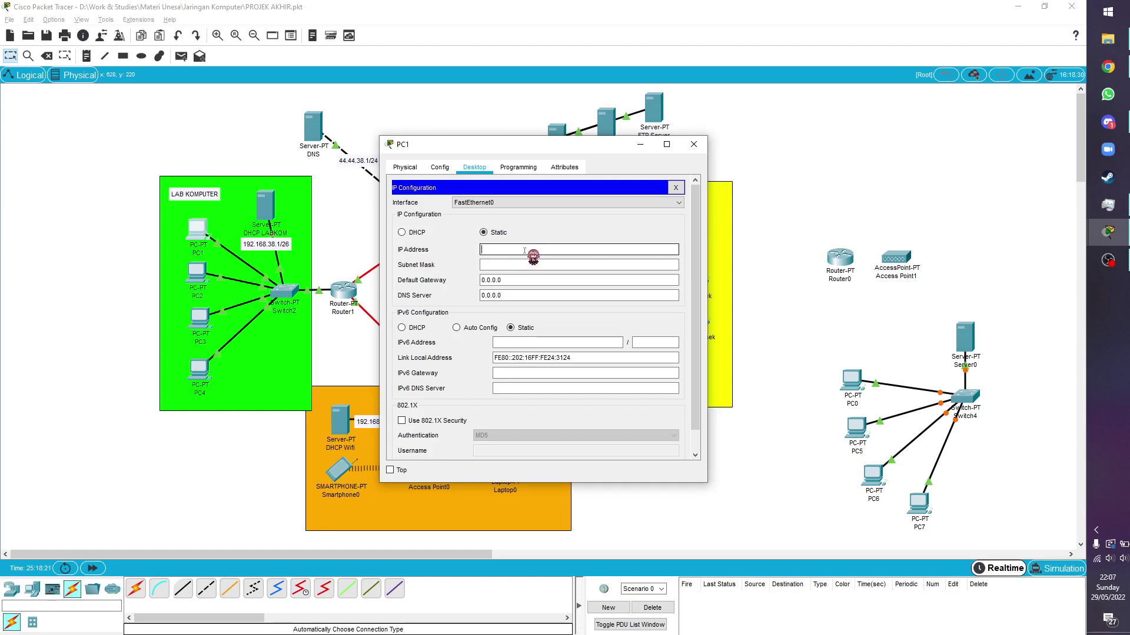
type("192.168.38.2")
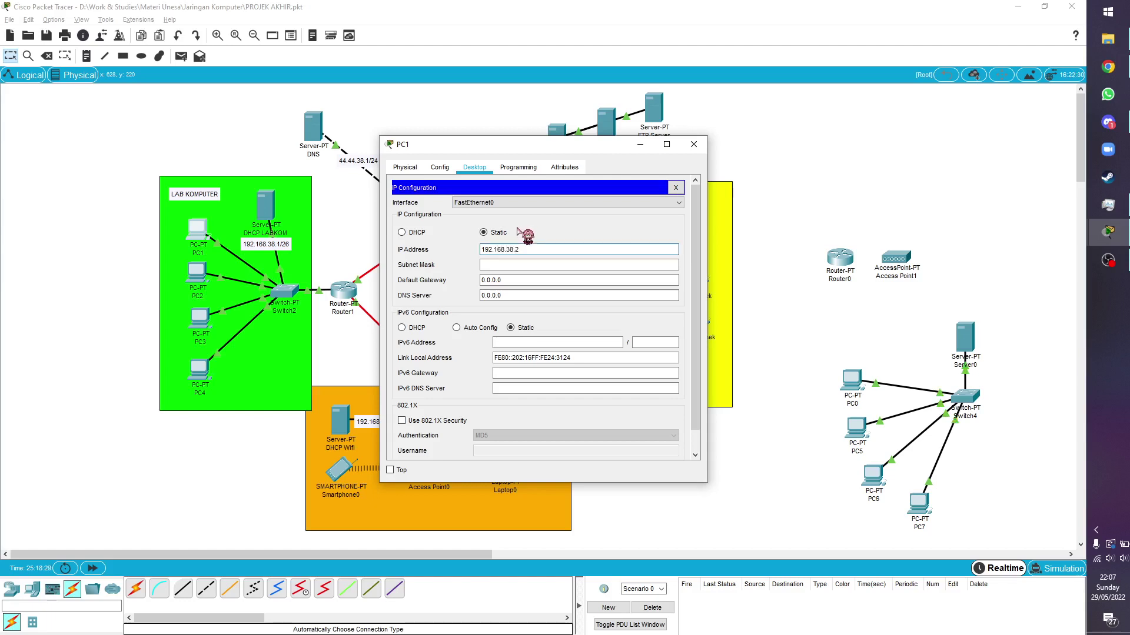
left_click(412, 234)
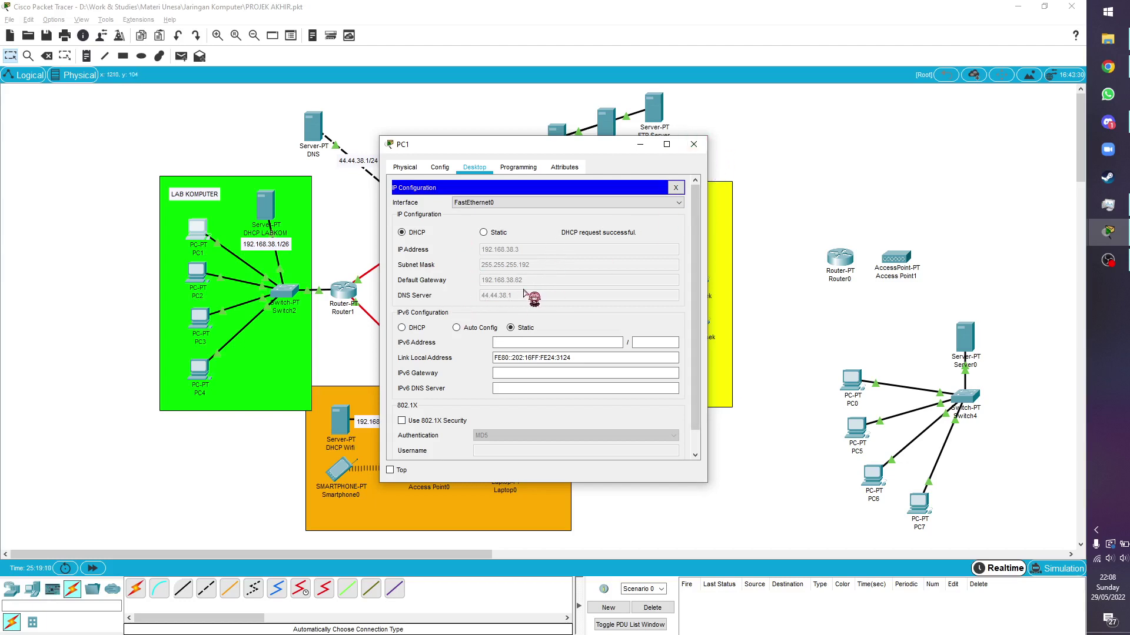
left_click(695, 147)
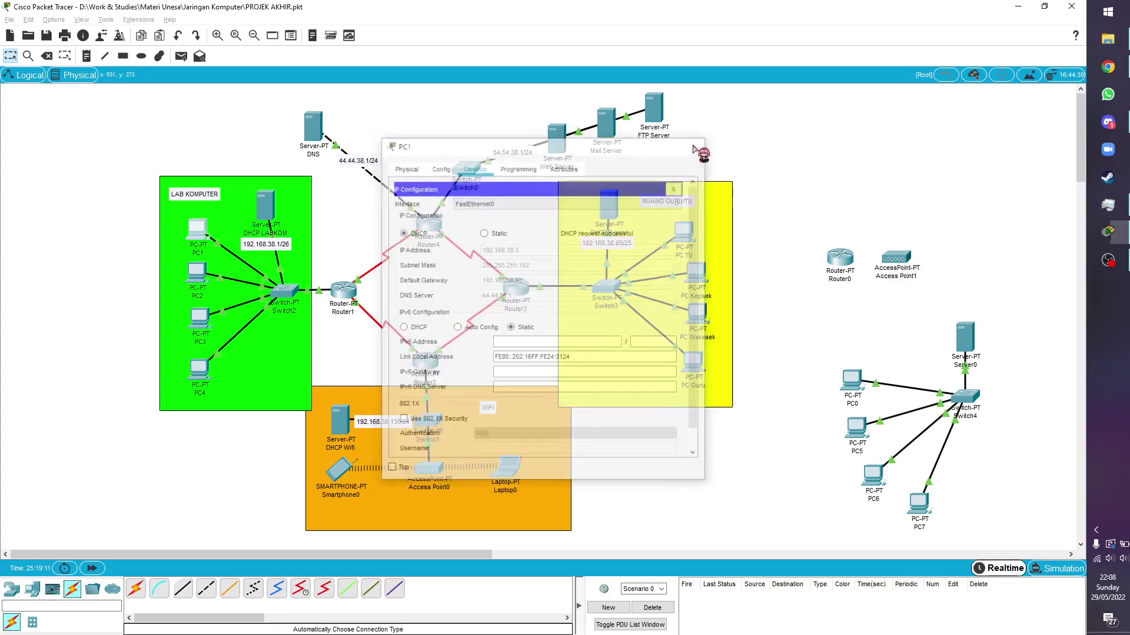
Set PC2, PC3 and PC4 to DHCP; PC2 gets 192.168.38.4, gateway 192.168.38.62
left_click(197, 274)
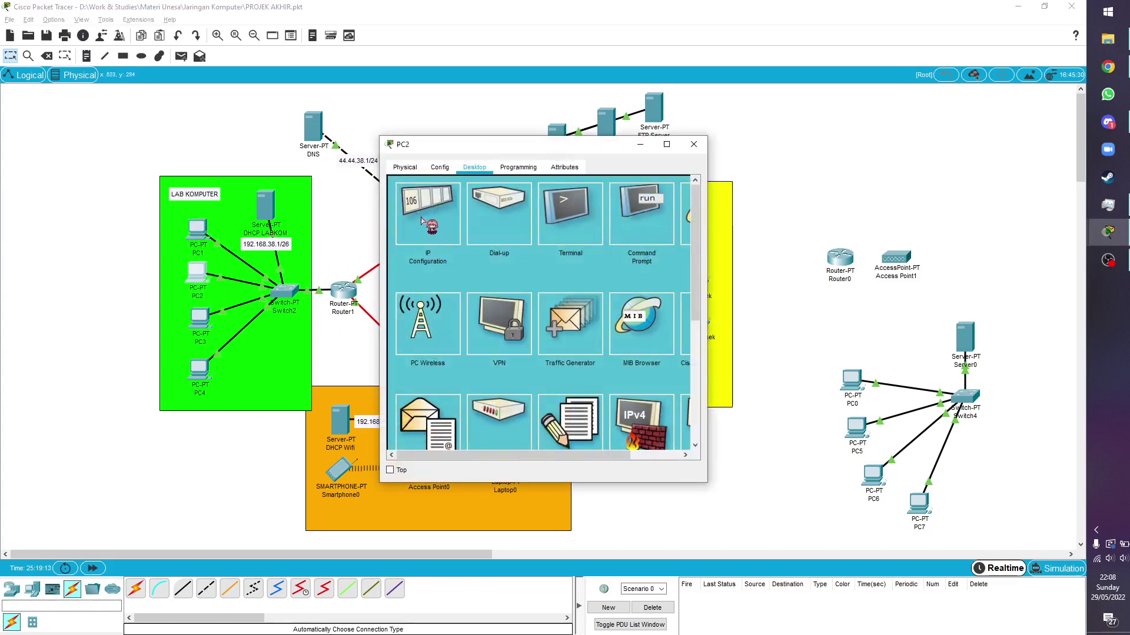
left_click(421, 221)
left_click(417, 233)
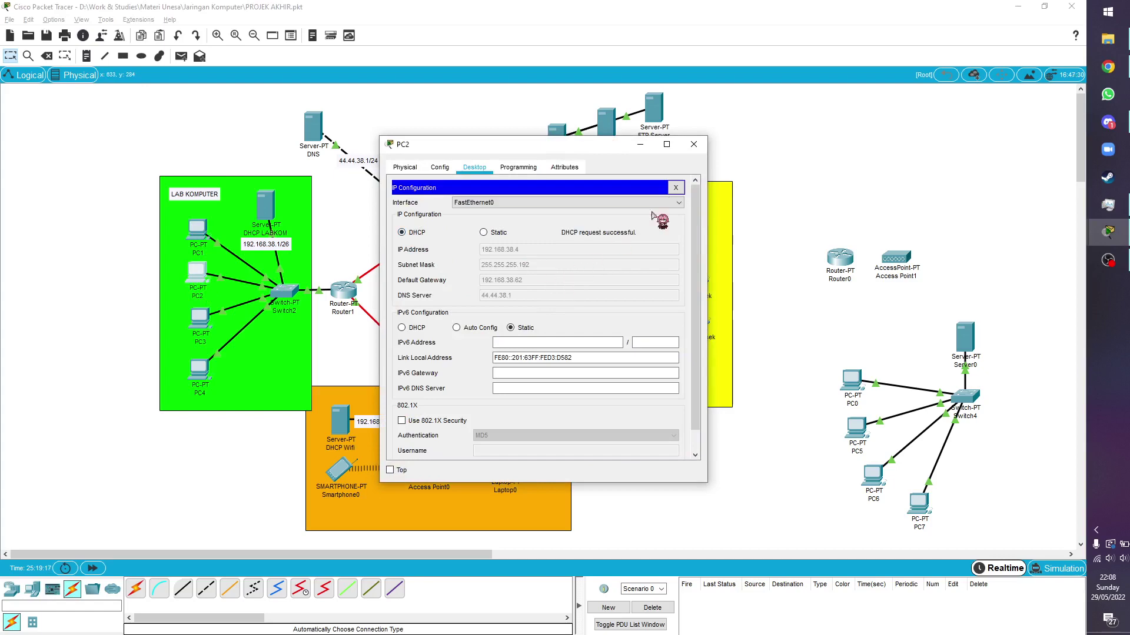
left_click(693, 144)
left_click(199, 318)
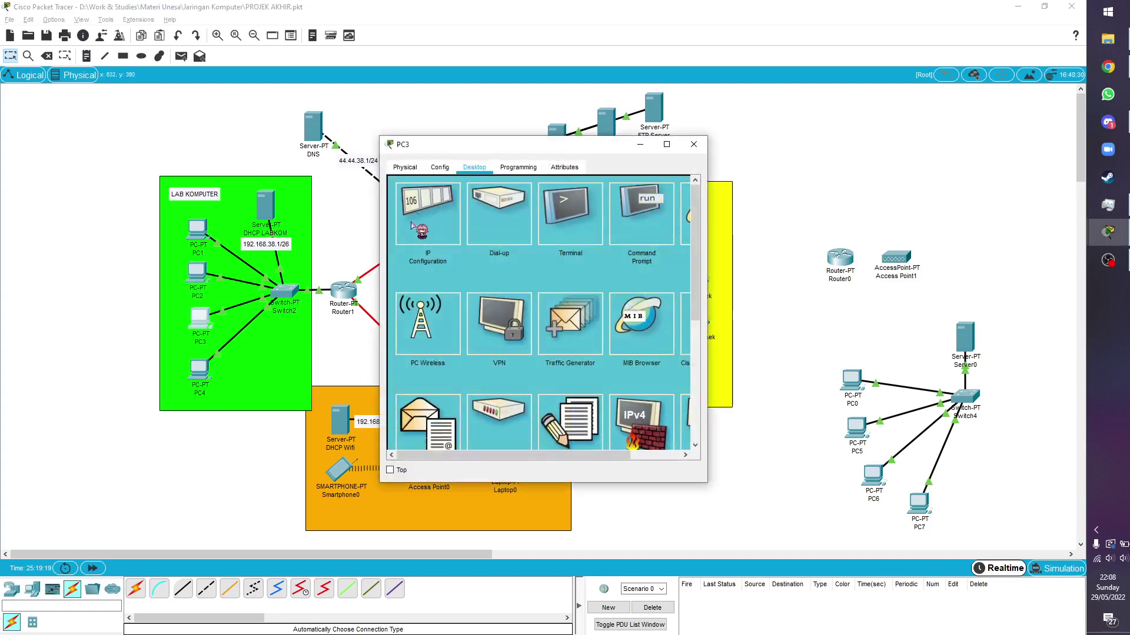
left_click(412, 224)
left_click(416, 234)
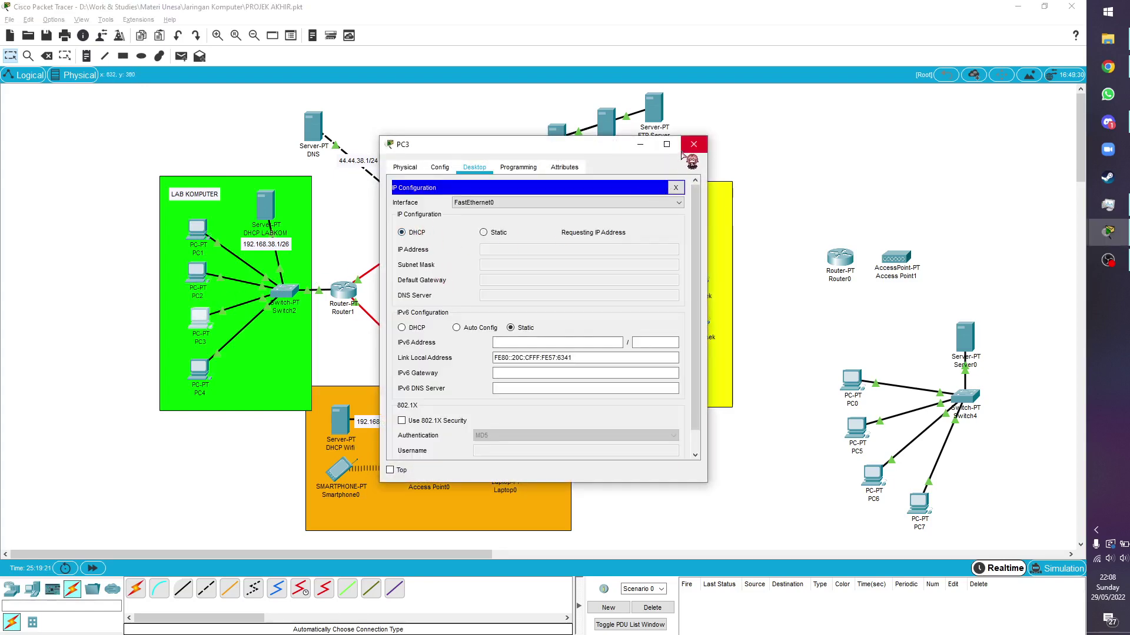
left_click(693, 144)
left_click(199, 371)
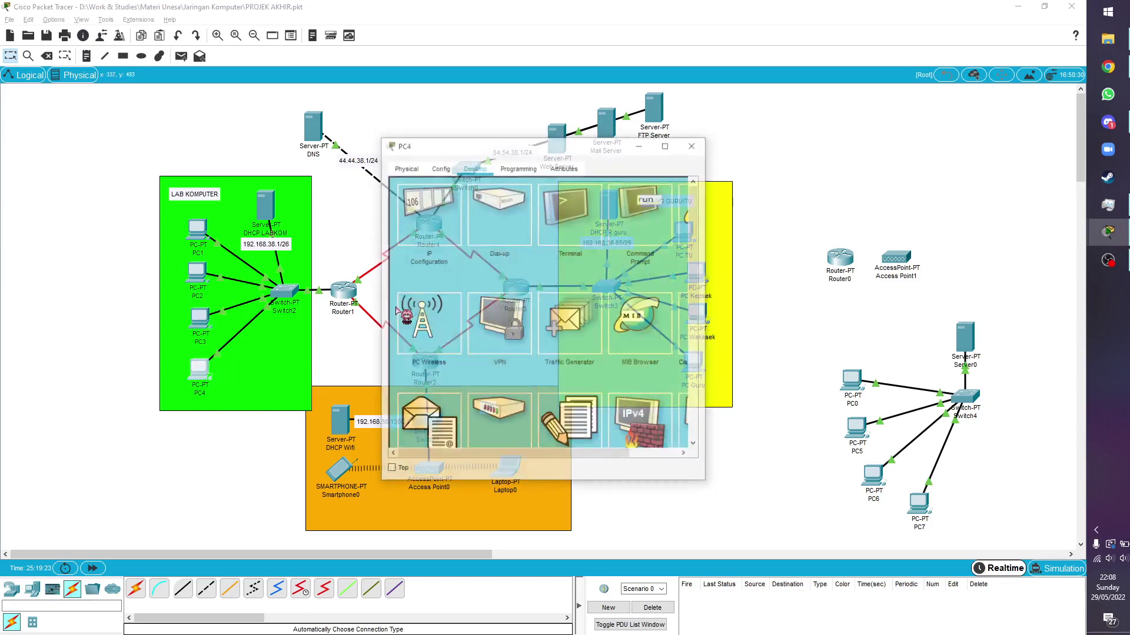
left_click(425, 218)
left_click(402, 232)
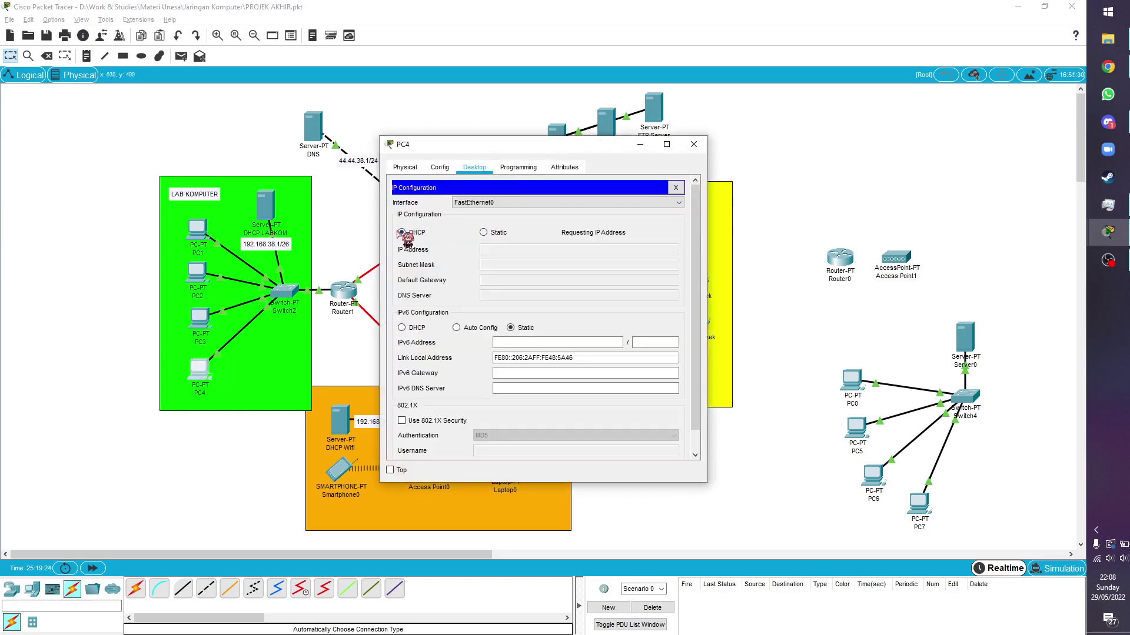
left_click(693, 144)
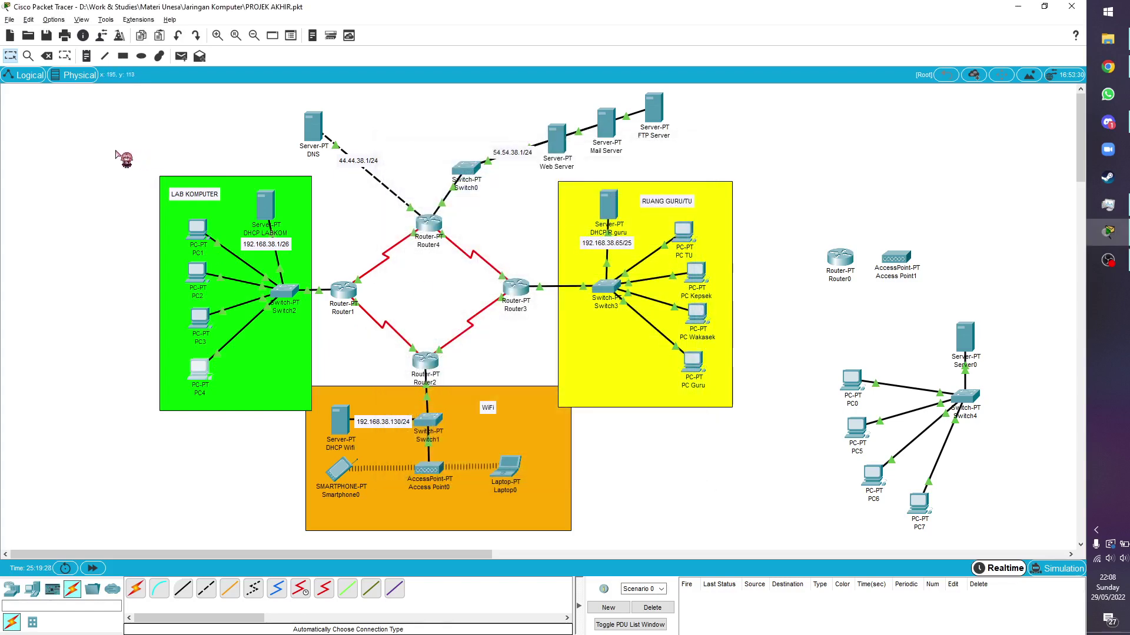
left_click_drag(116, 152, 300, 405)
left_click(115, 360)
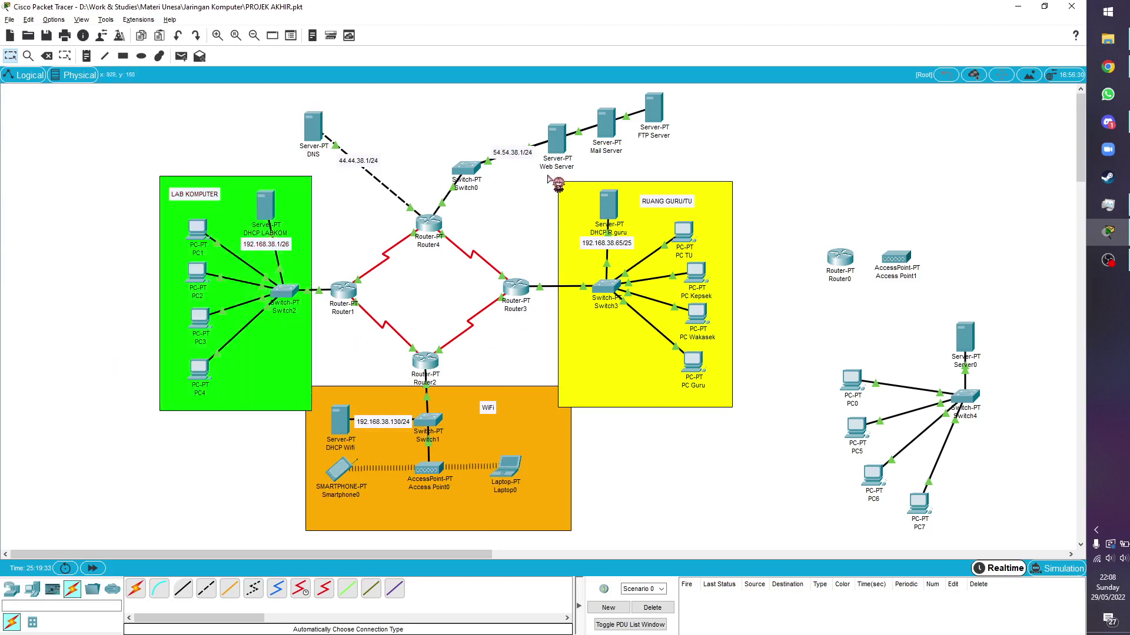
left_click_drag(548, 179, 736, 410)
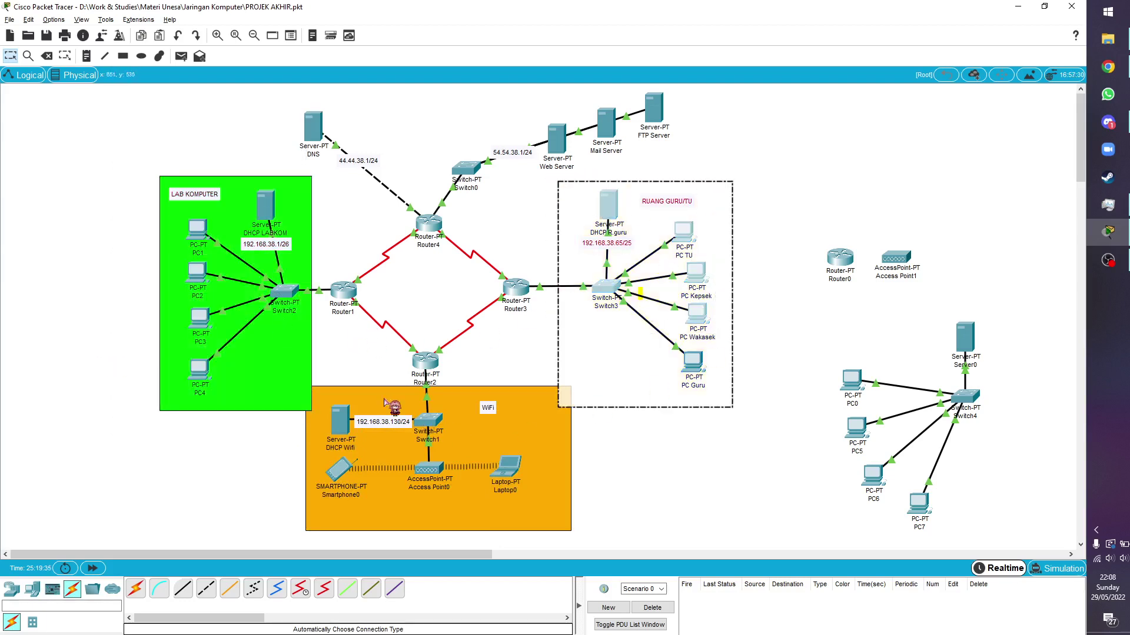
left_click(331, 379)
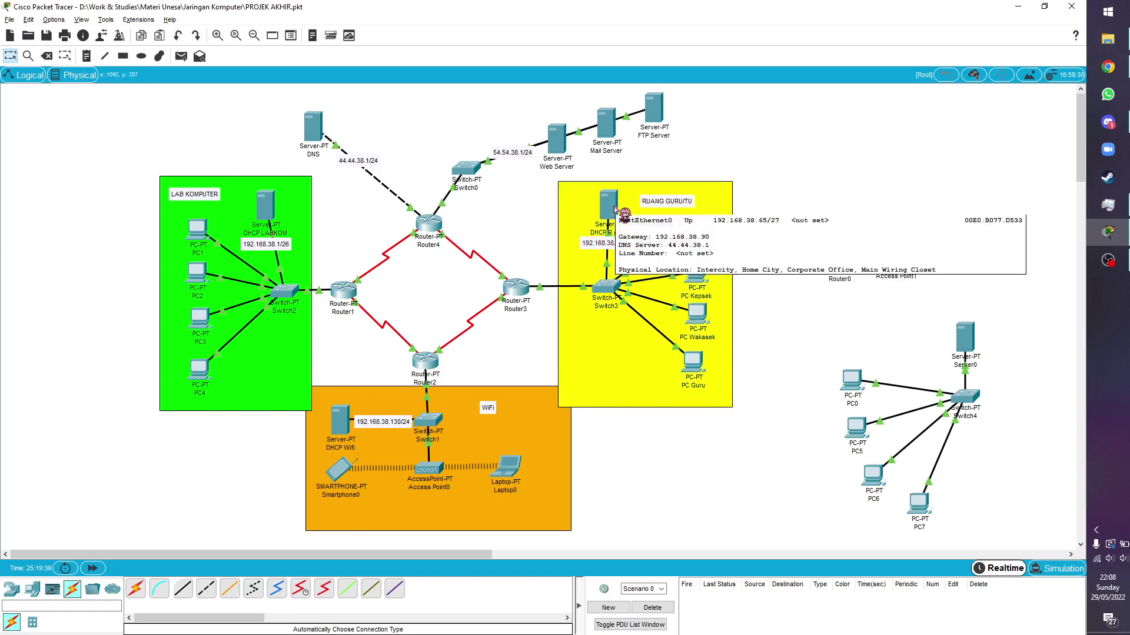
left_click(615, 209)
left_click(440, 168)
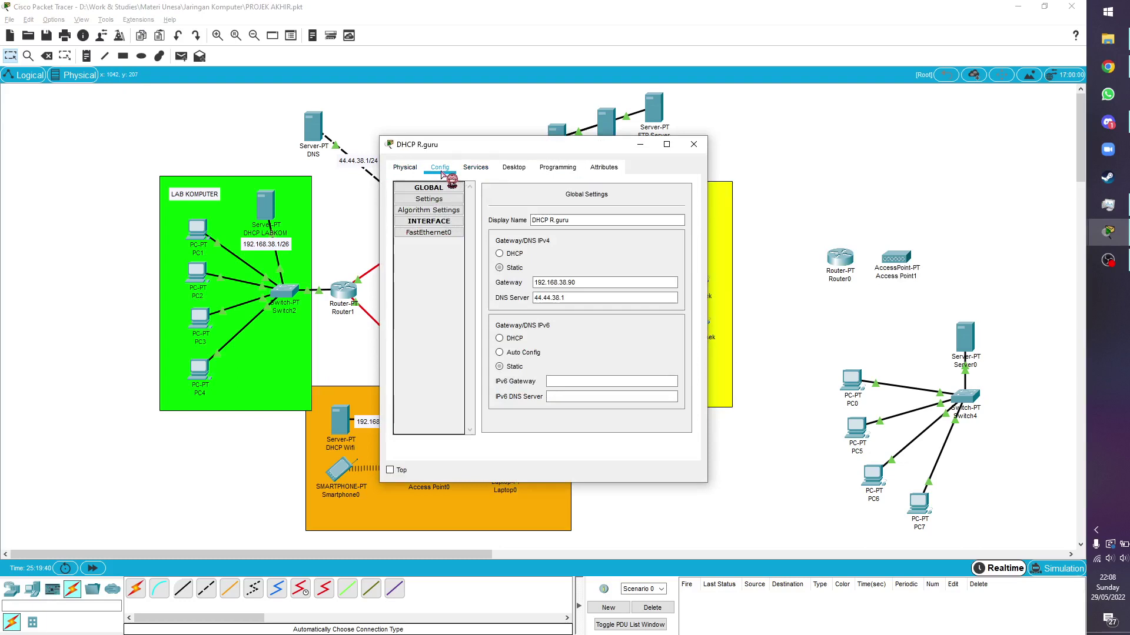
left_click(498, 172)
left_click(432, 209)
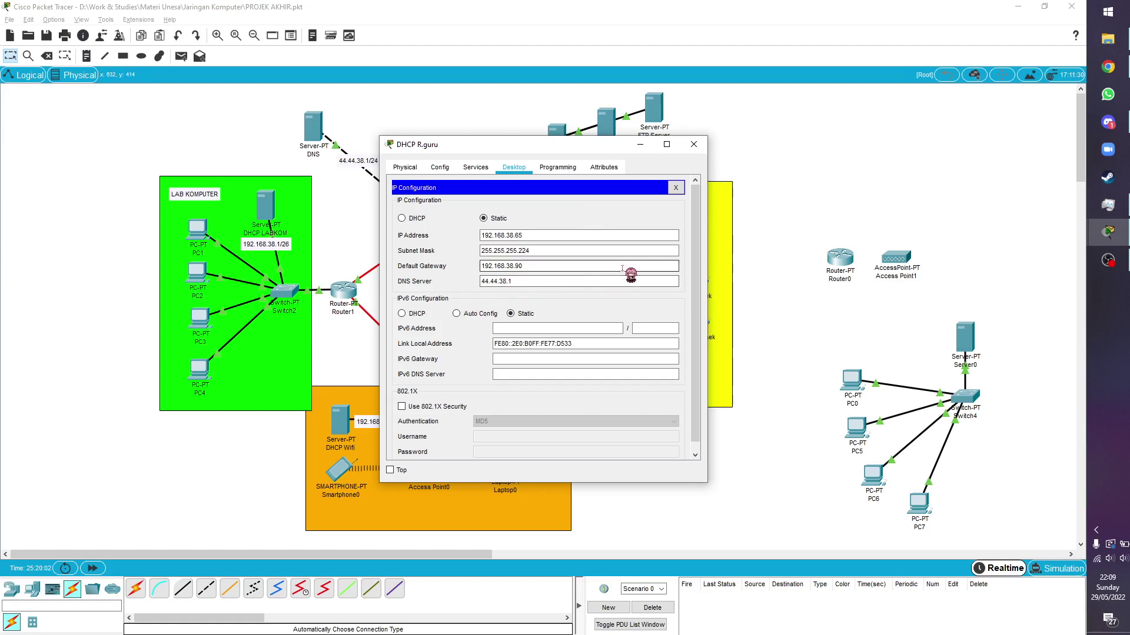
left_click(440, 167)
left_click(470, 169)
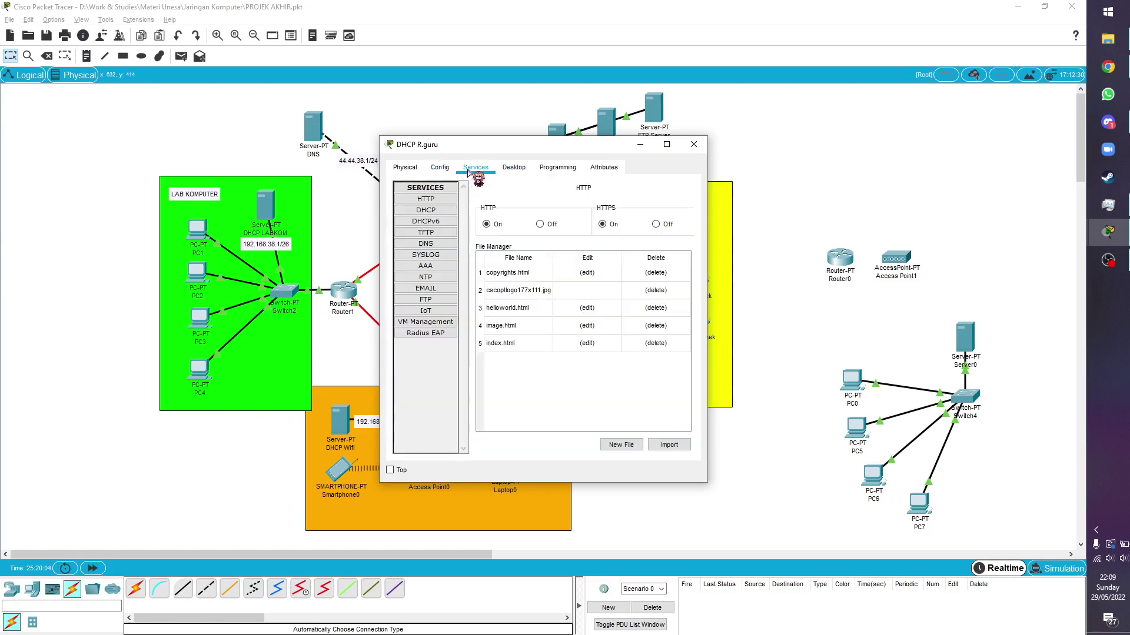
left_click(432, 210)
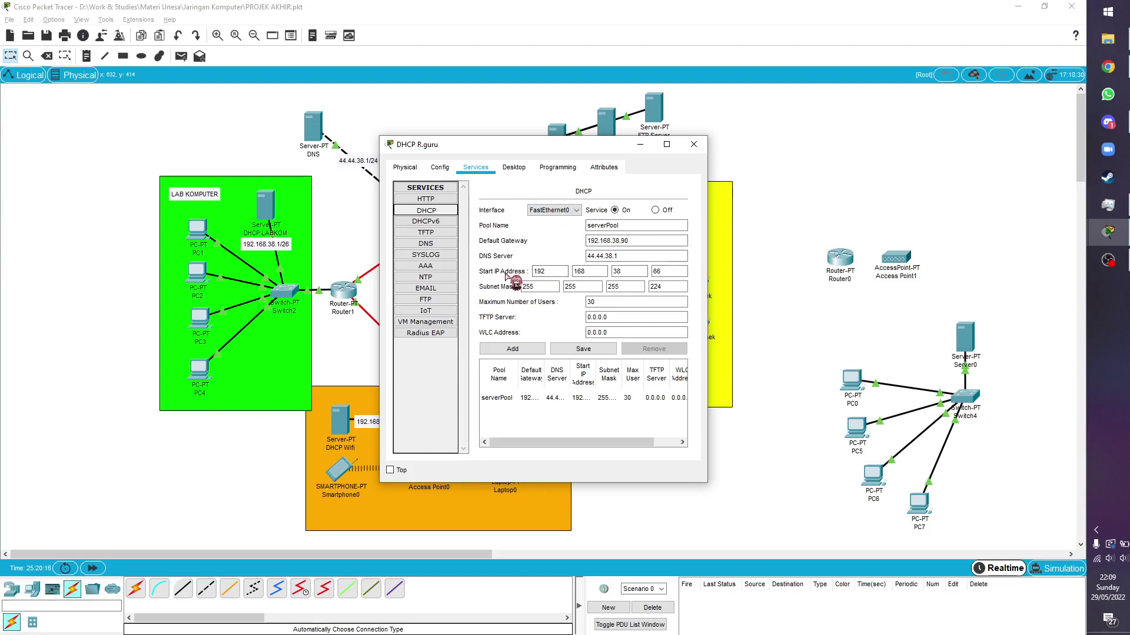
left_click_drag(579, 146, 469, 150)
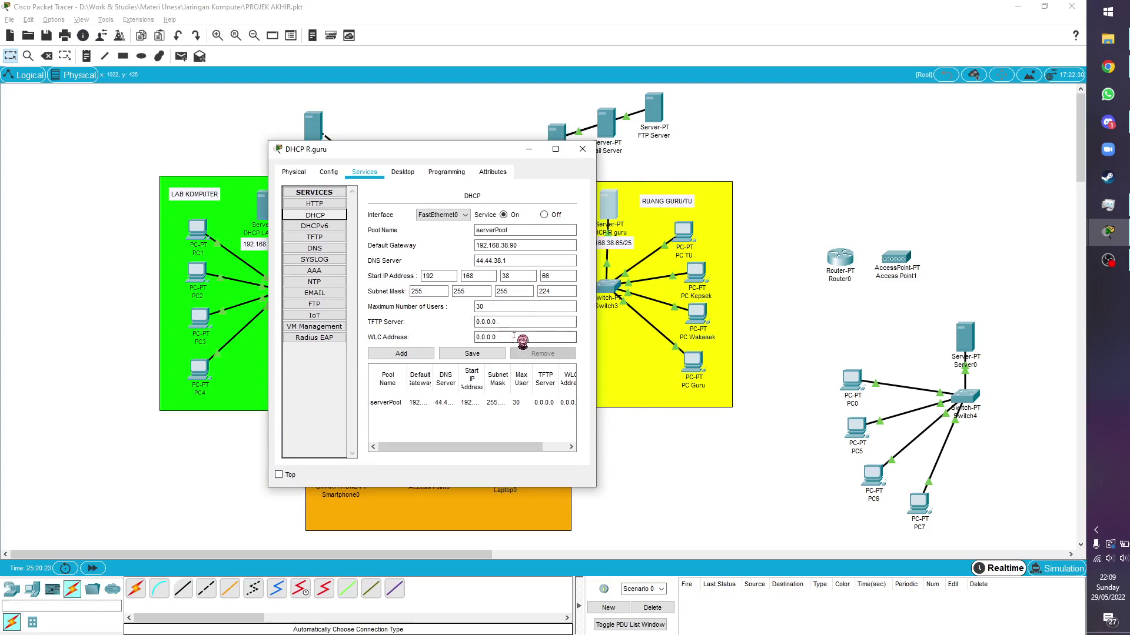
left_click(586, 150)
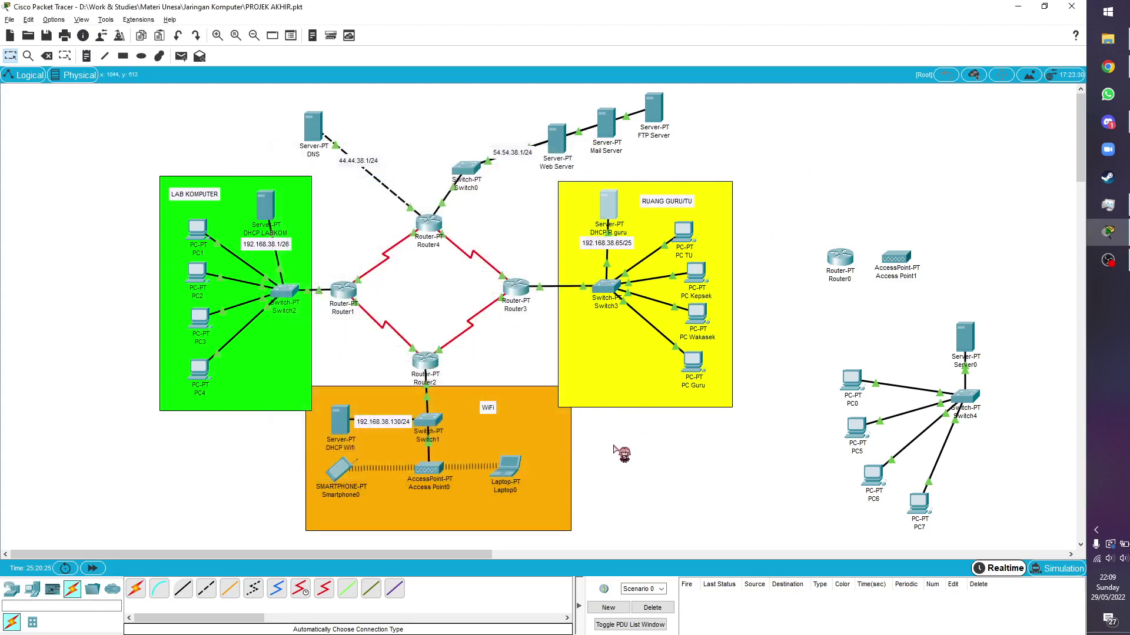
left_click(340, 423)
left_click_drag(497, 151, 743, 149)
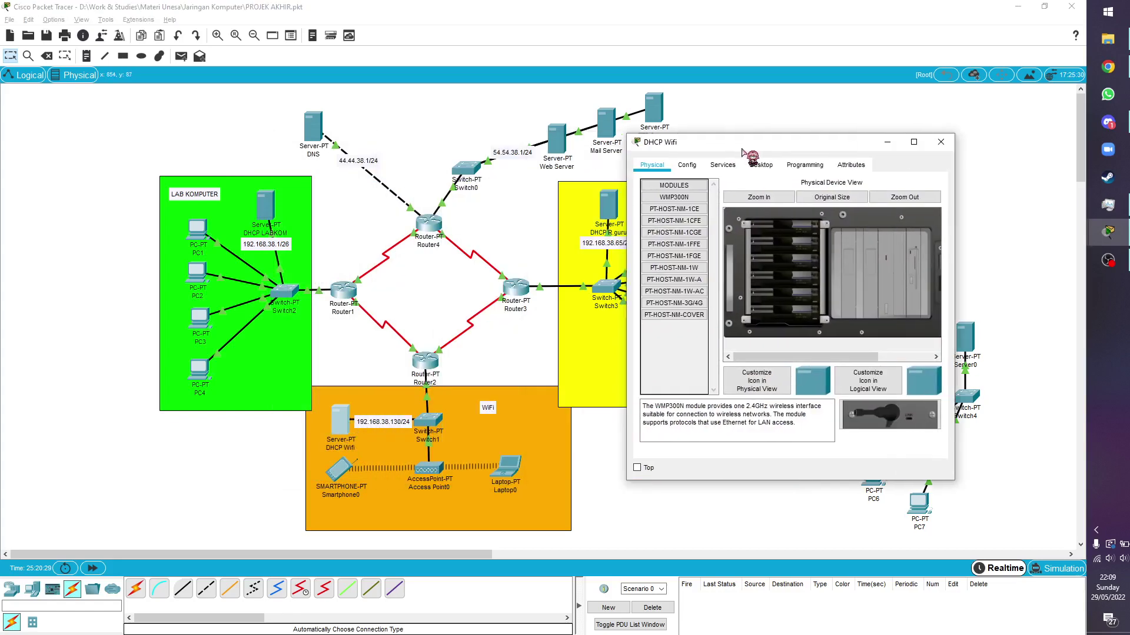
left_click(695, 167)
left_click(722, 166)
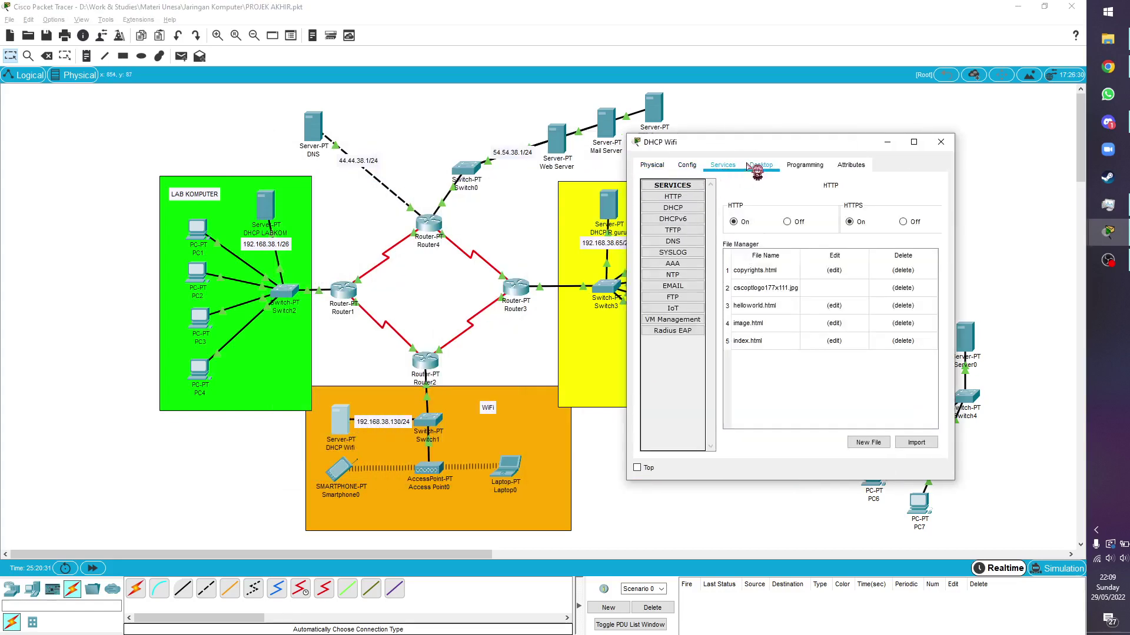
left_click(761, 165)
left_click(667, 212)
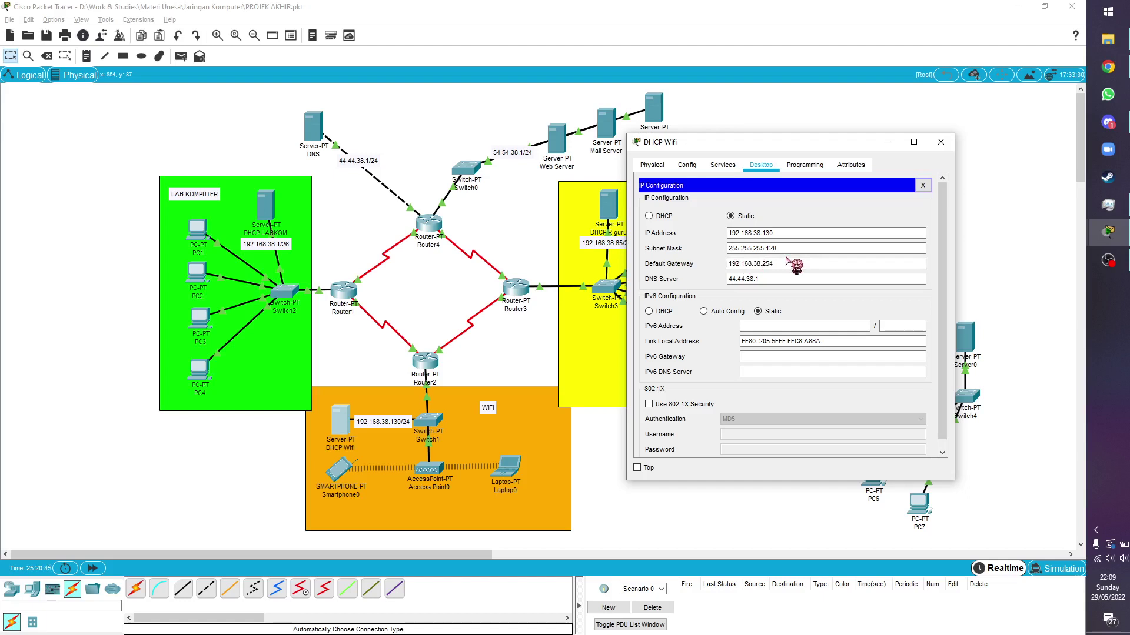
left_click(687, 165)
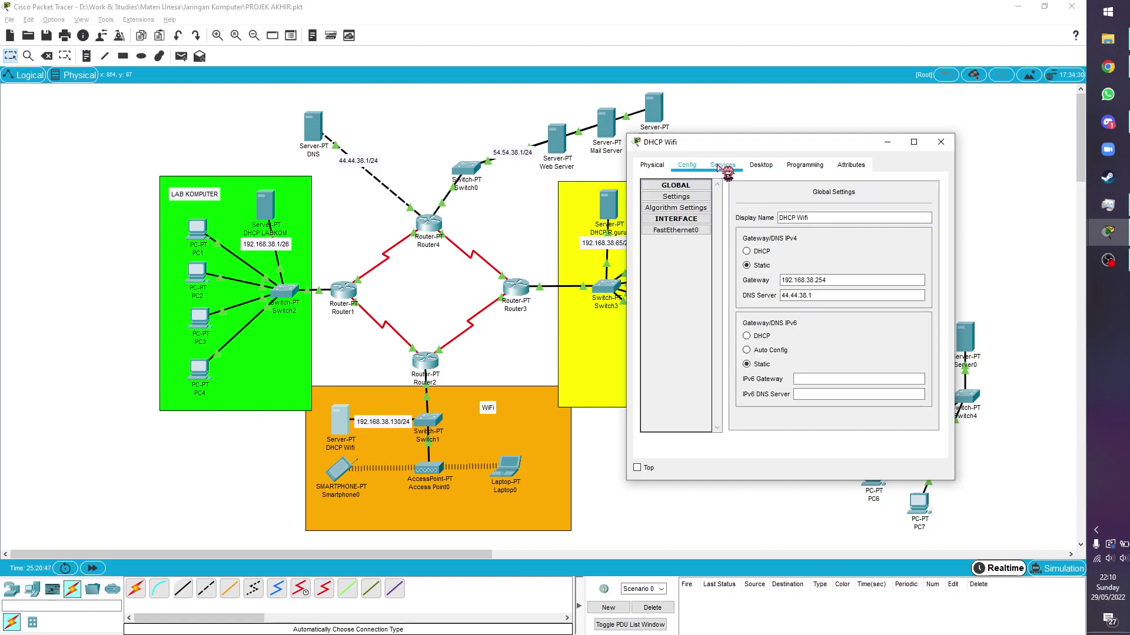
left_click(719, 167)
left_click(696, 210)
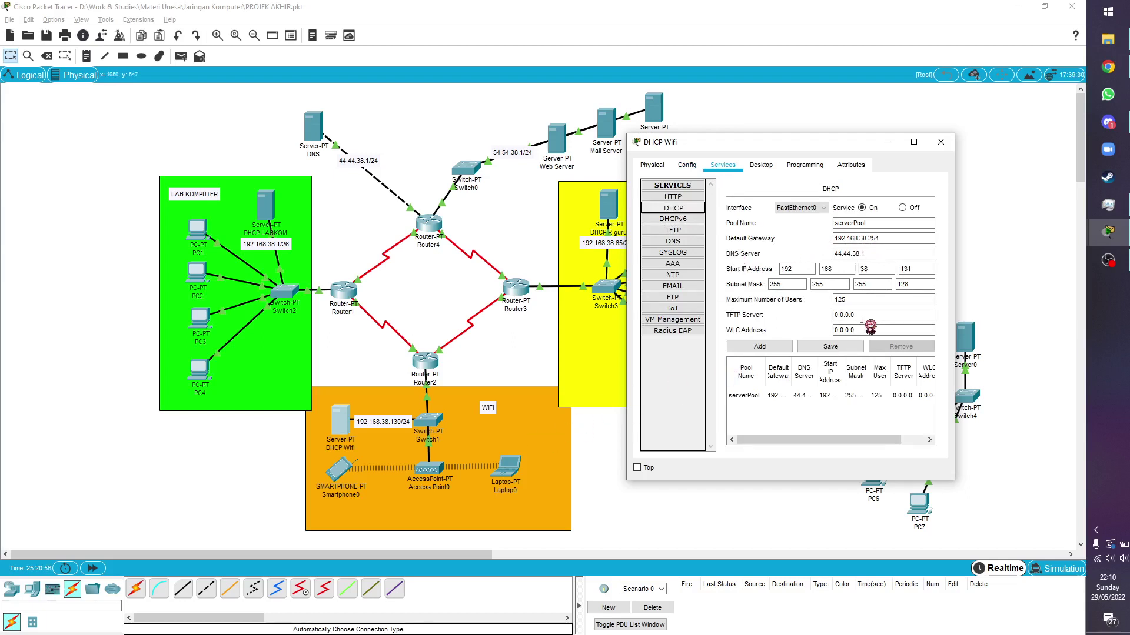
left_click(900, 283)
type("128")
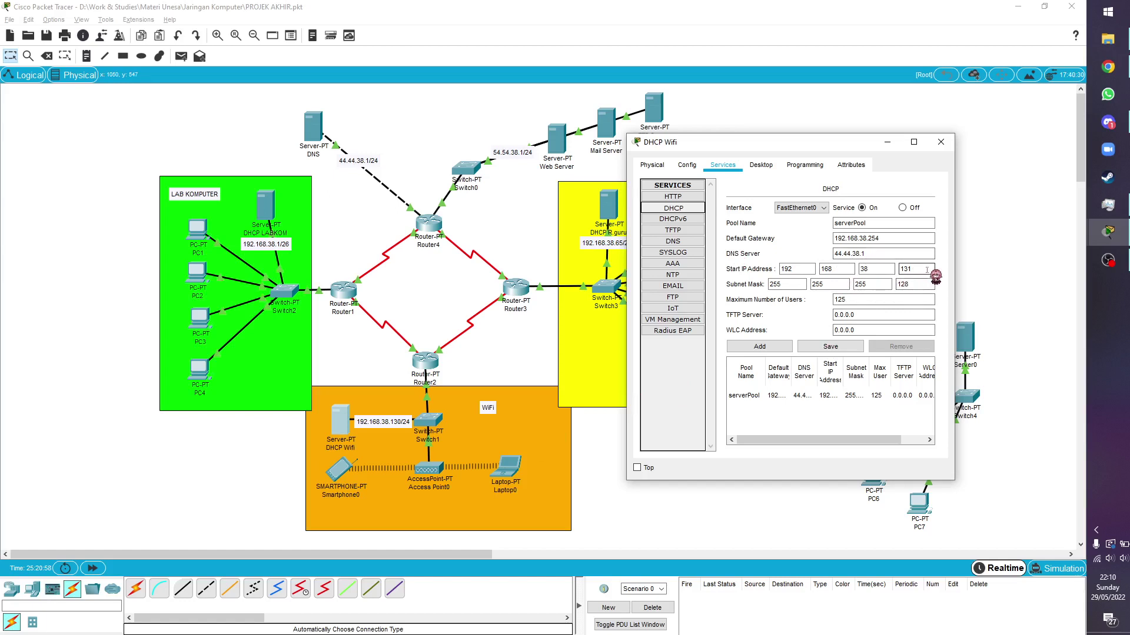
left_click(871, 302)
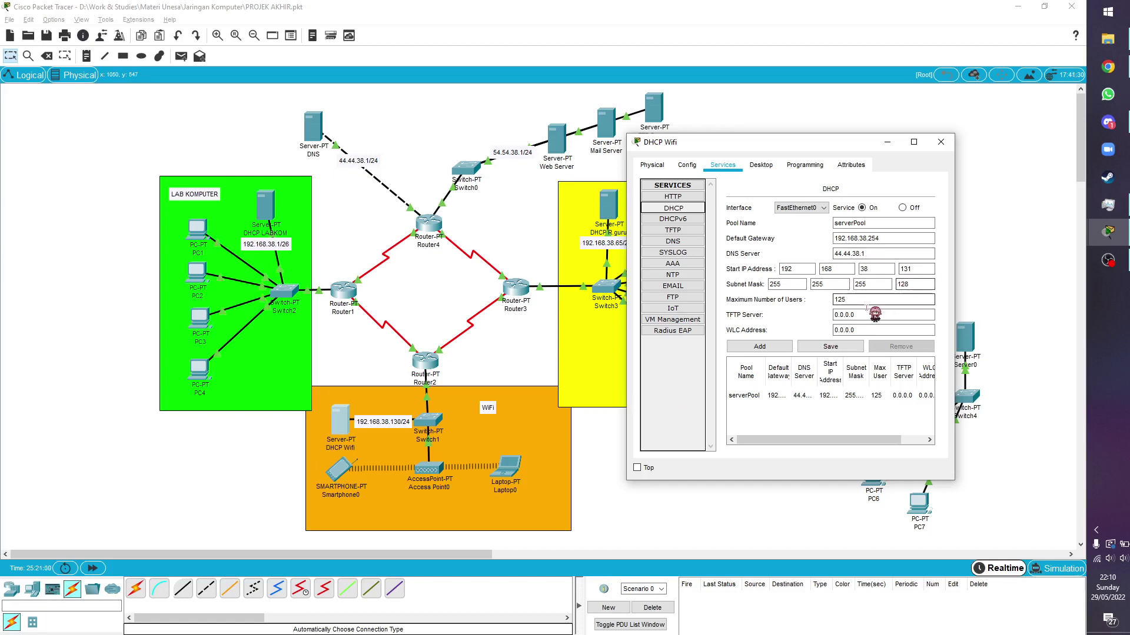
left_click(941, 142)
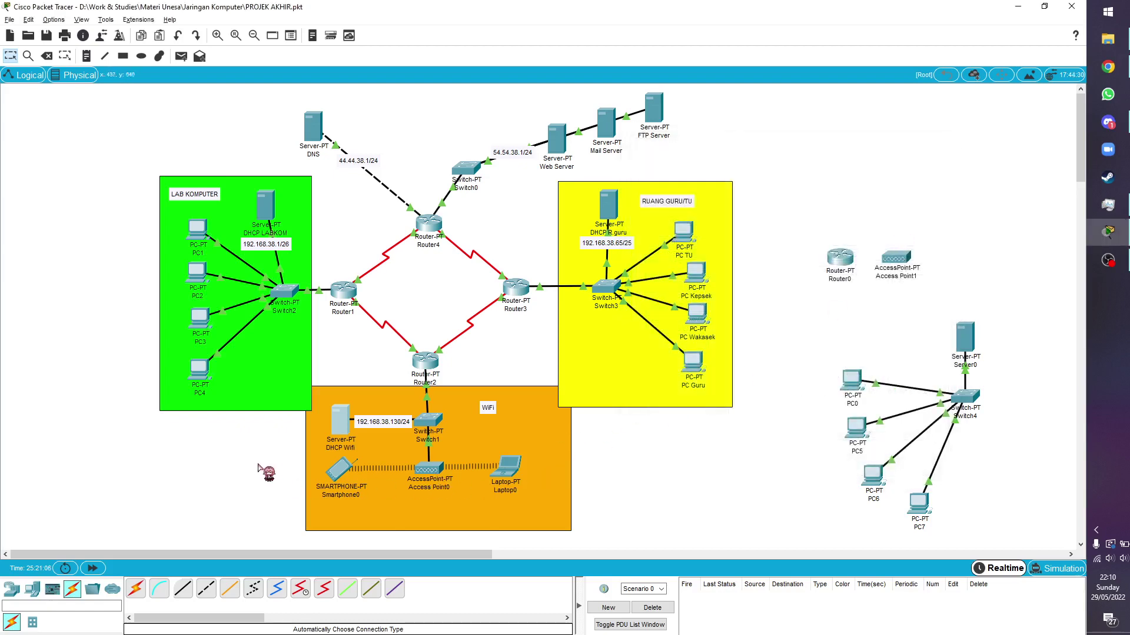
left_click_drag(268, 461, 632, 493)
left_click(633, 498)
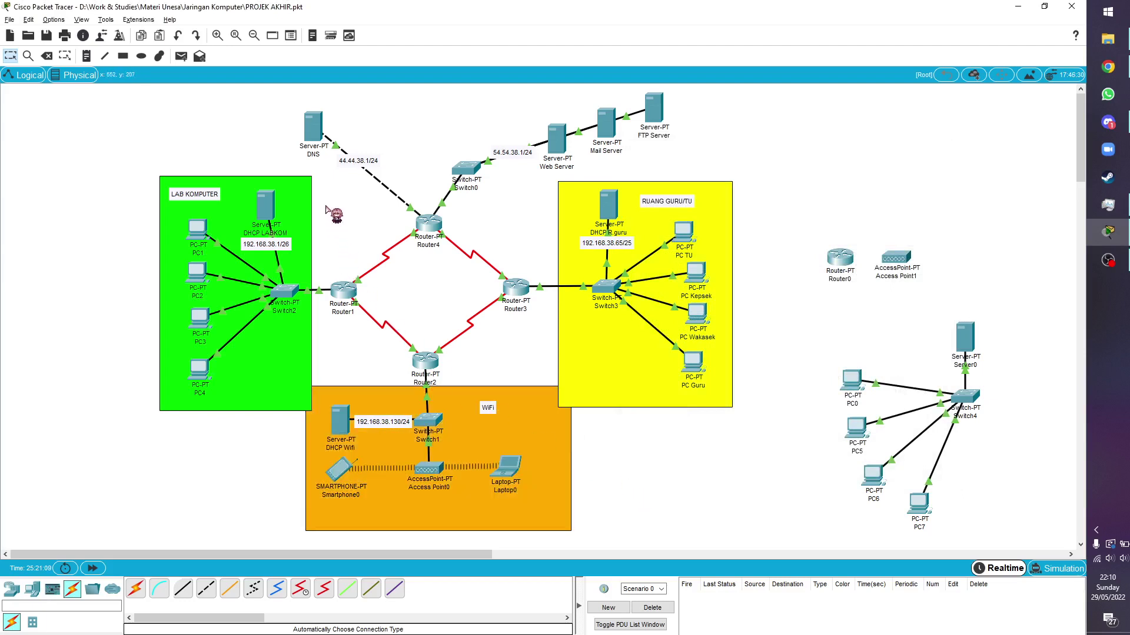
left_click_drag(325, 205, 529, 379)
left_click(655, 353)
left_click(683, 232)
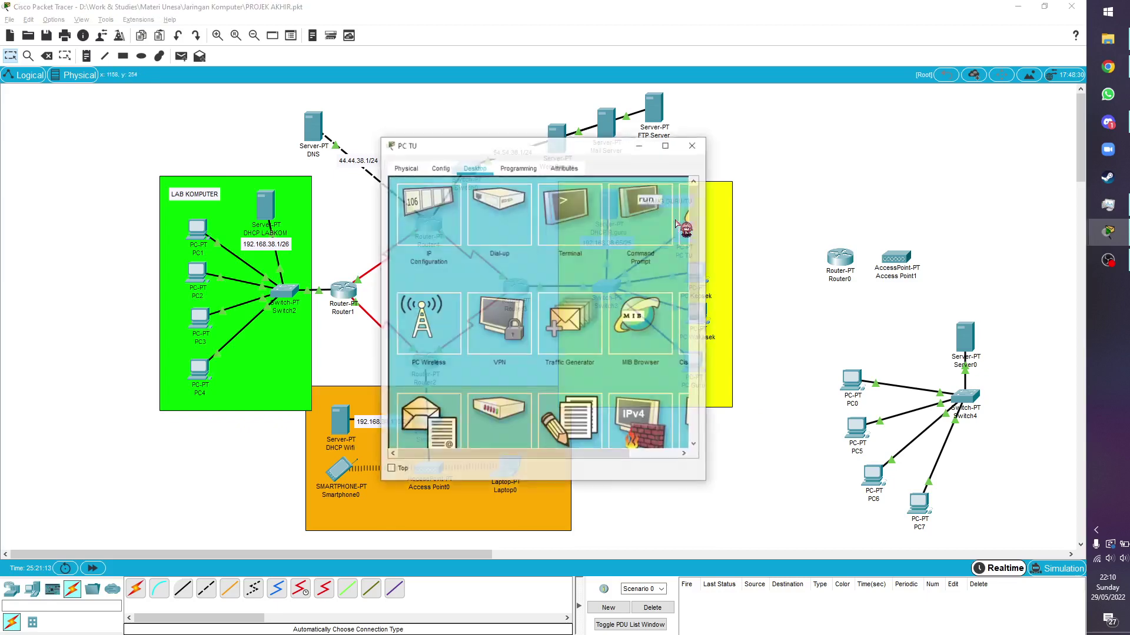
left_click(433, 211)
left_click_drag(560, 146, 337, 207)
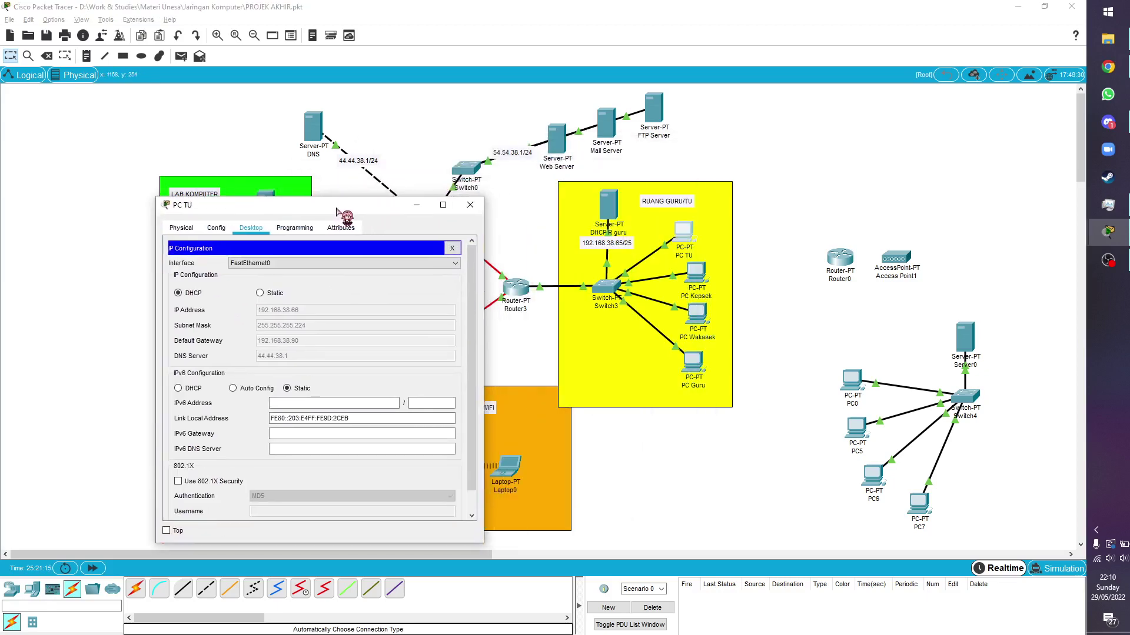
left_click(470, 205)
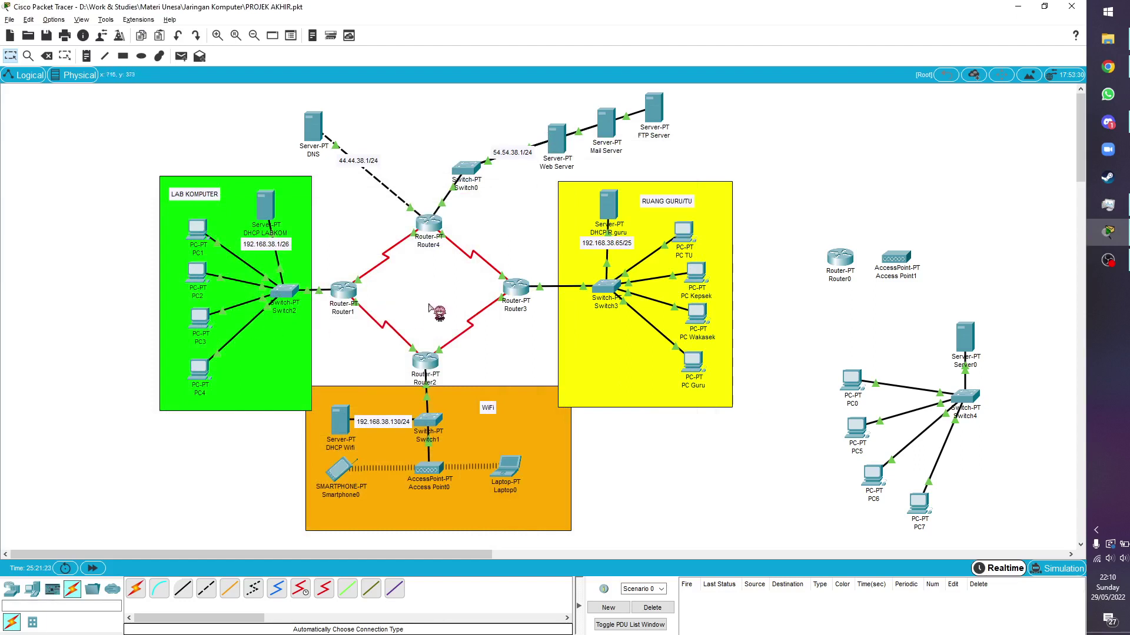
Shift Router0 left and review Router1's RIP networks 12.0.0.0, 14.0.0.0 and 192.168.38.0
left_click_drag(845, 272, 808, 277)
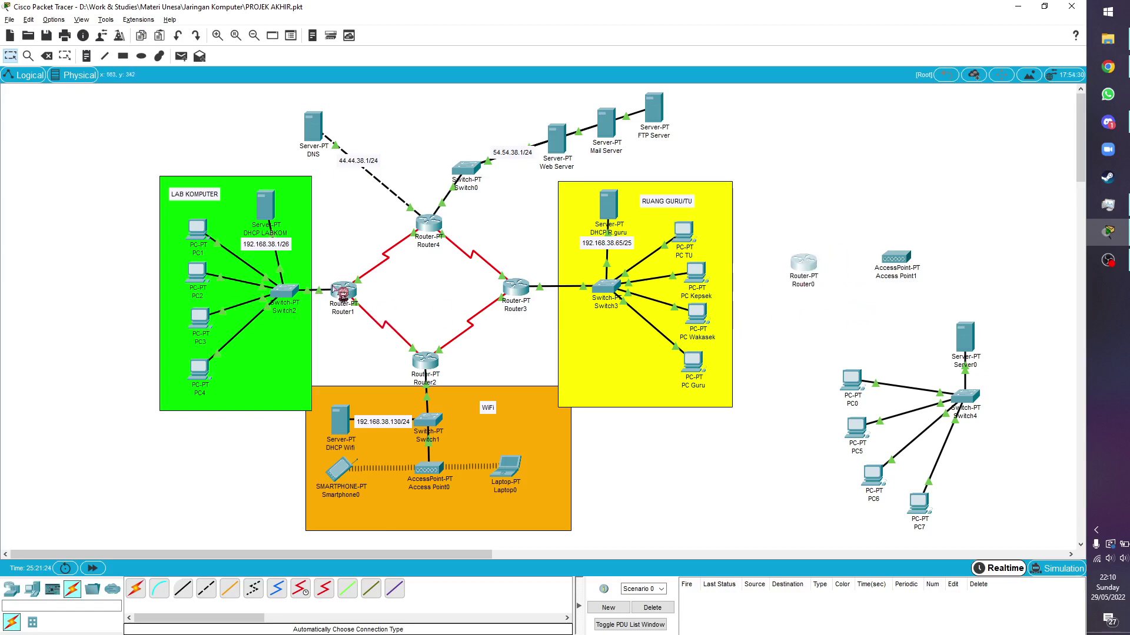
double_click(342, 290)
left_click(447, 167)
left_click(467, 167)
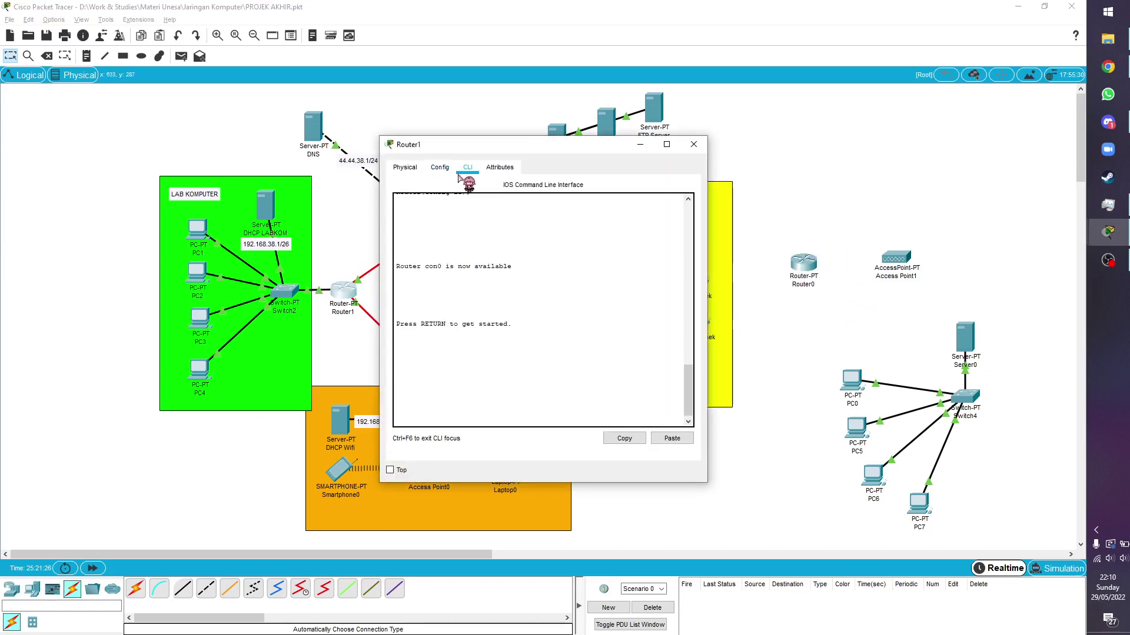
left_click(440, 167)
left_click(429, 244)
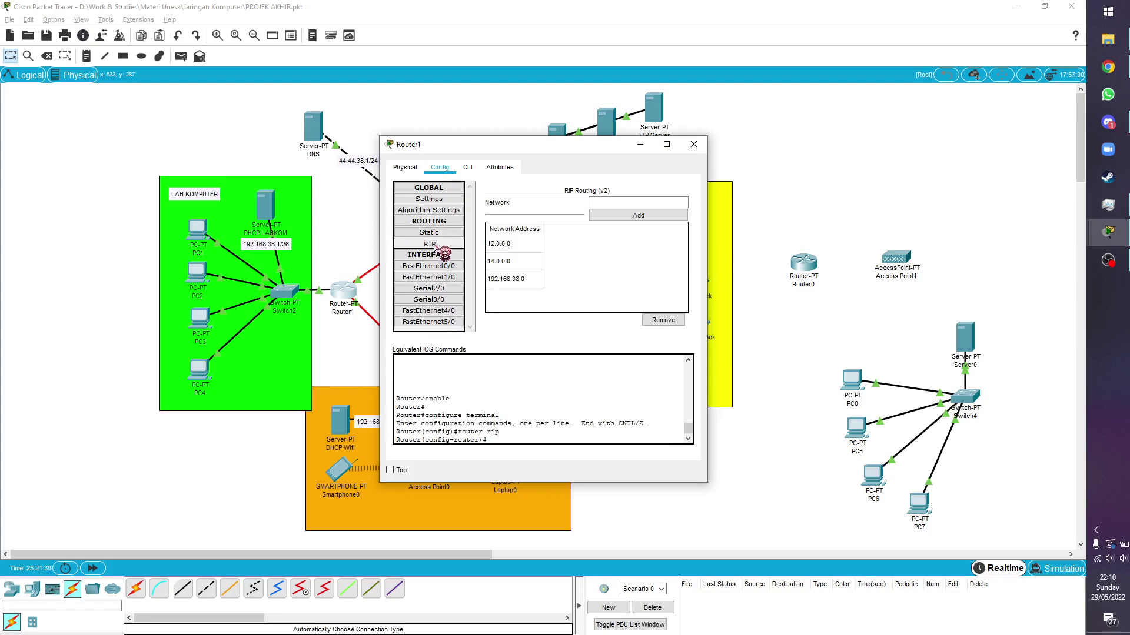
left_click(694, 144)
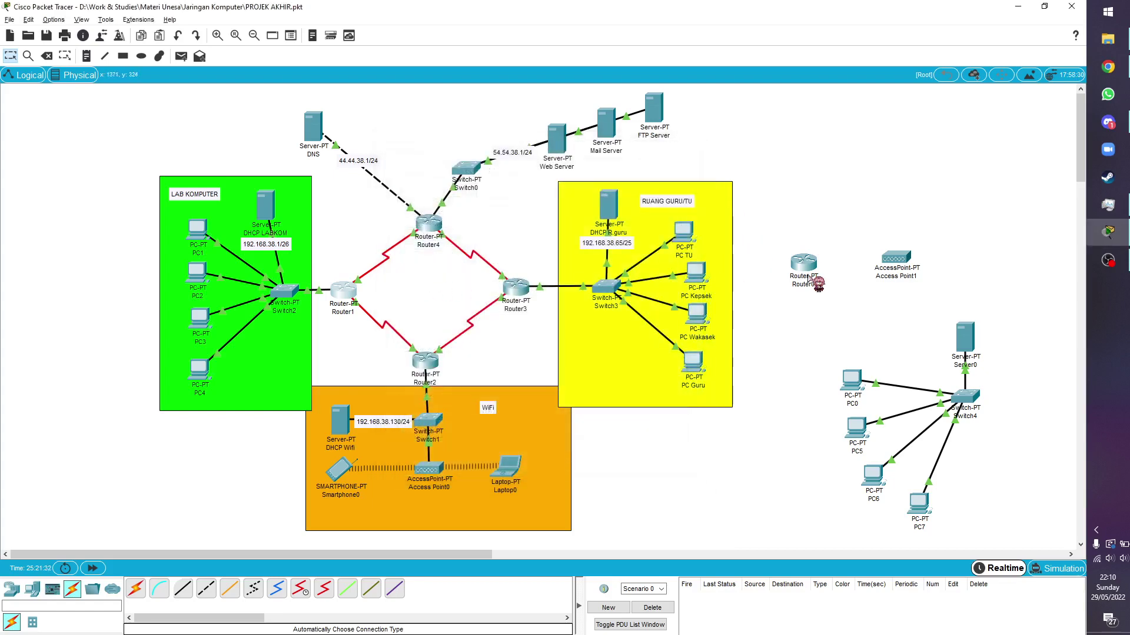
Inspect Router0's current RIP settings in Config and the CLI
left_click(812, 281)
left_click(440, 167)
left_click(430, 243)
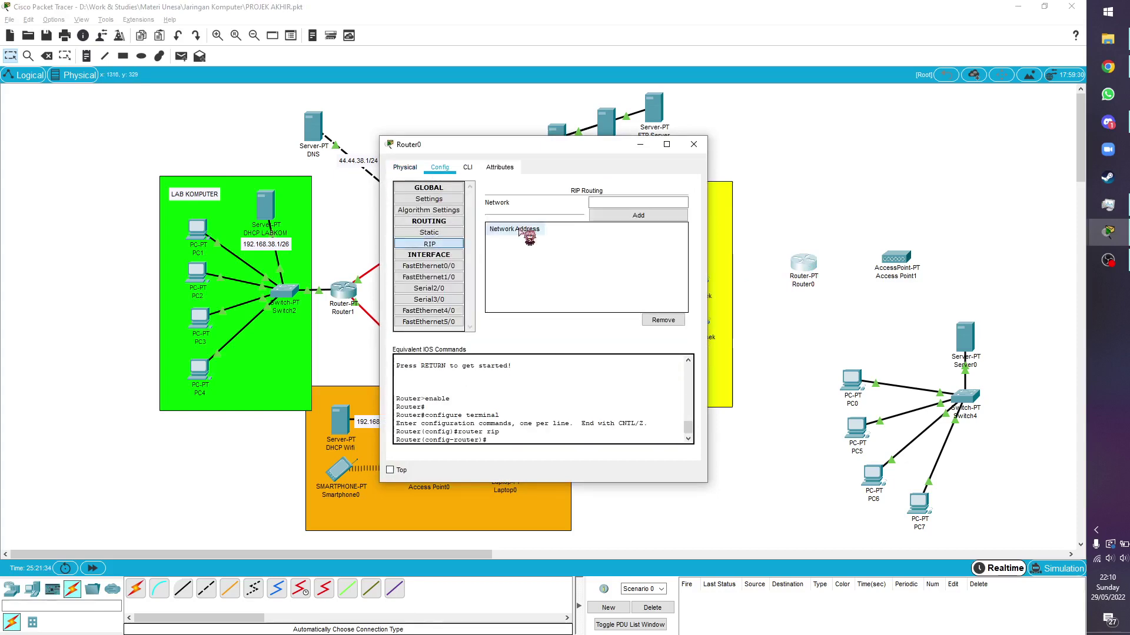
left_click(466, 168)
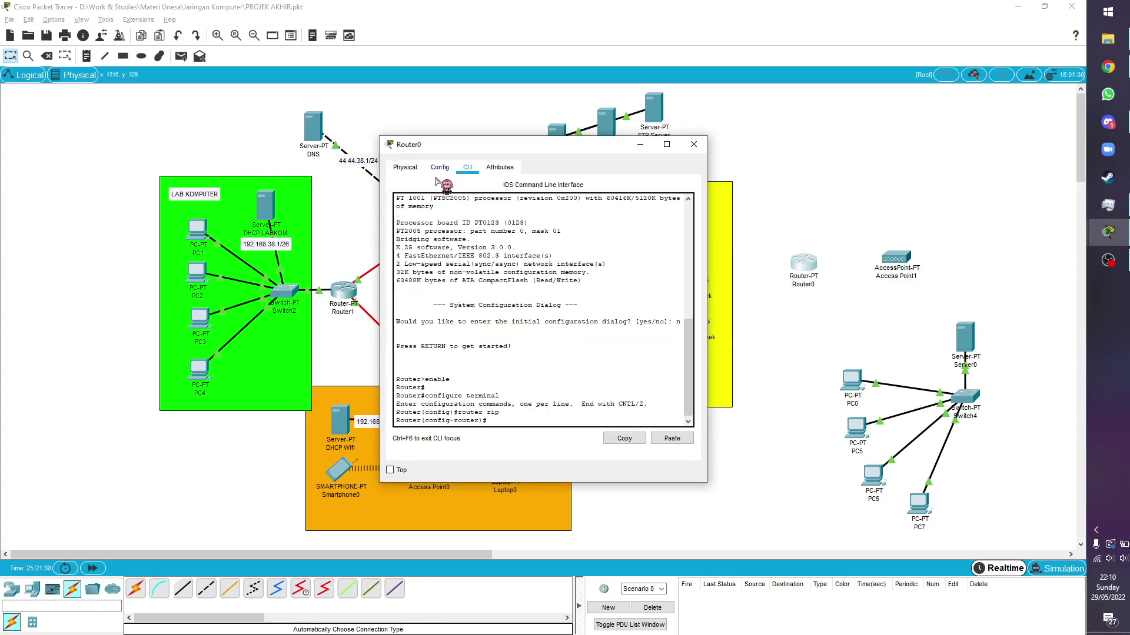
left_click(440, 171)
left_click(432, 244)
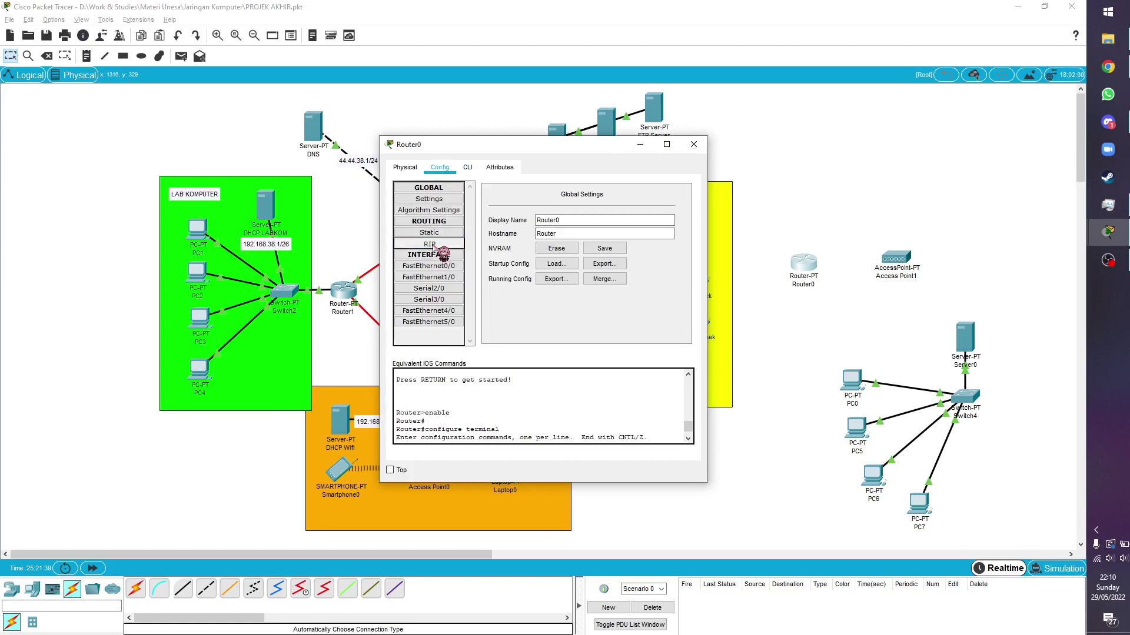
Enter 'no auto-summary' and 'version 2' under router rip, then verify RIP version 2
left_click(473, 169)
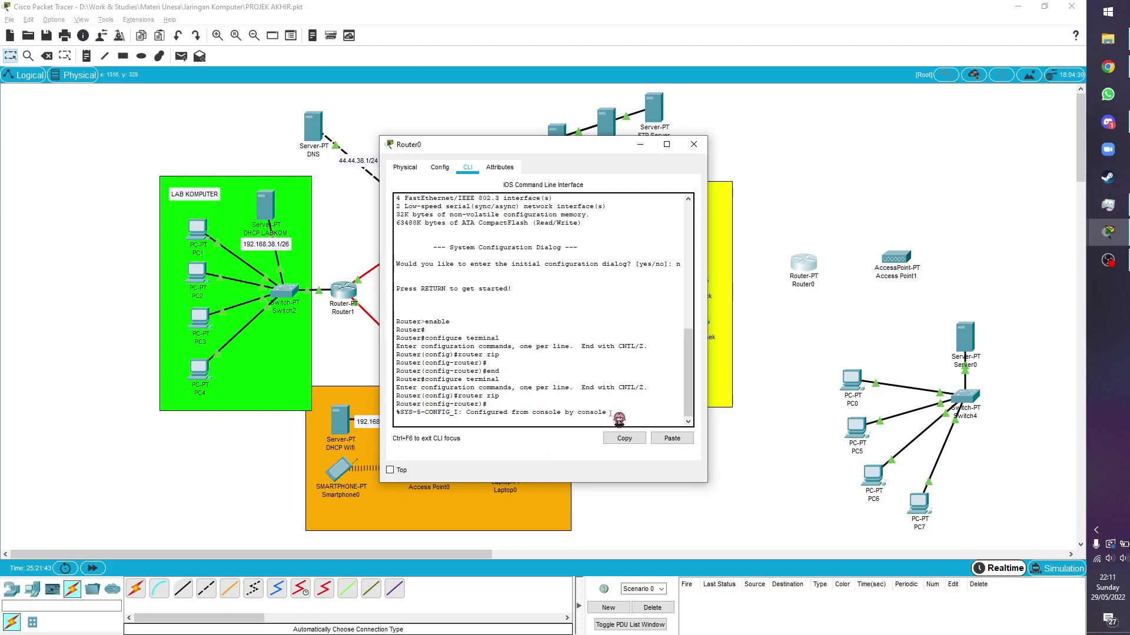
key("Return")
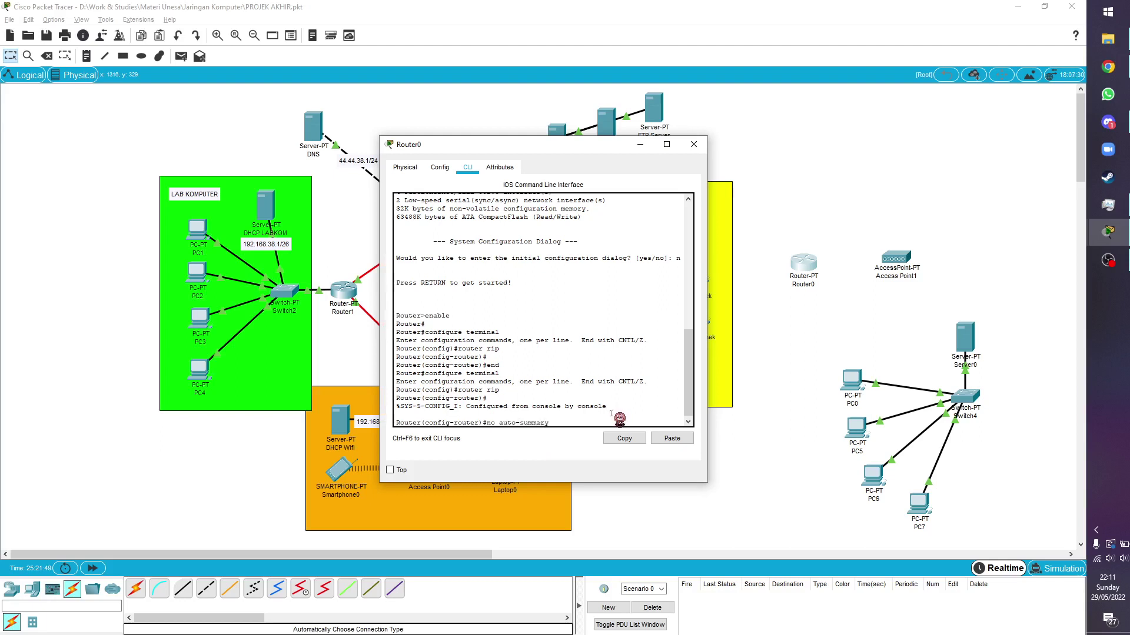
key("Return")
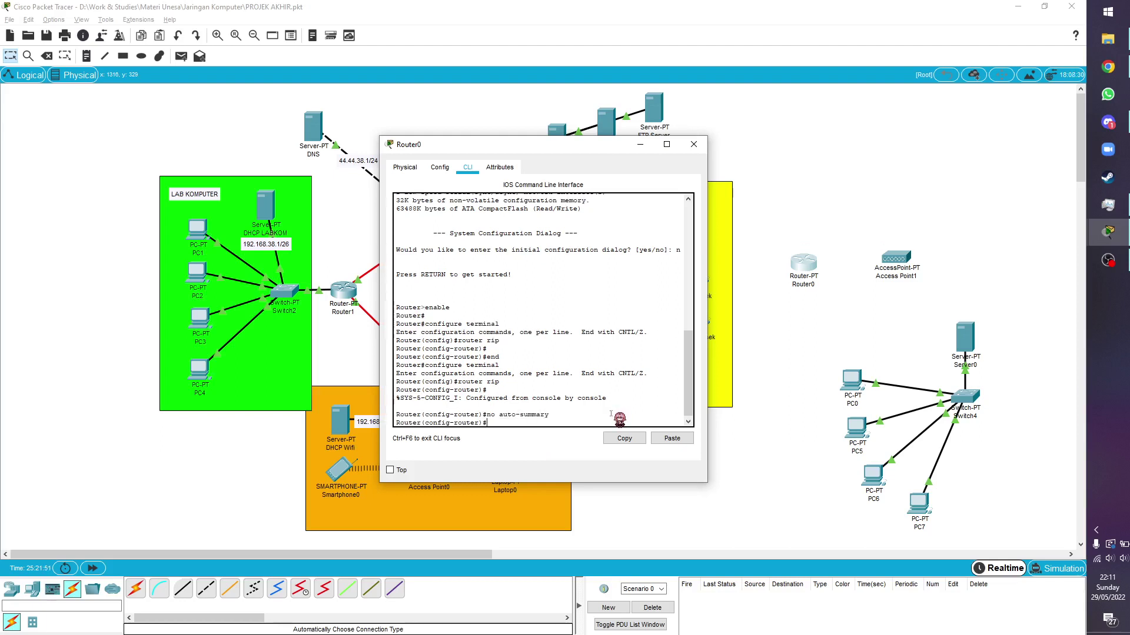
key("Return")
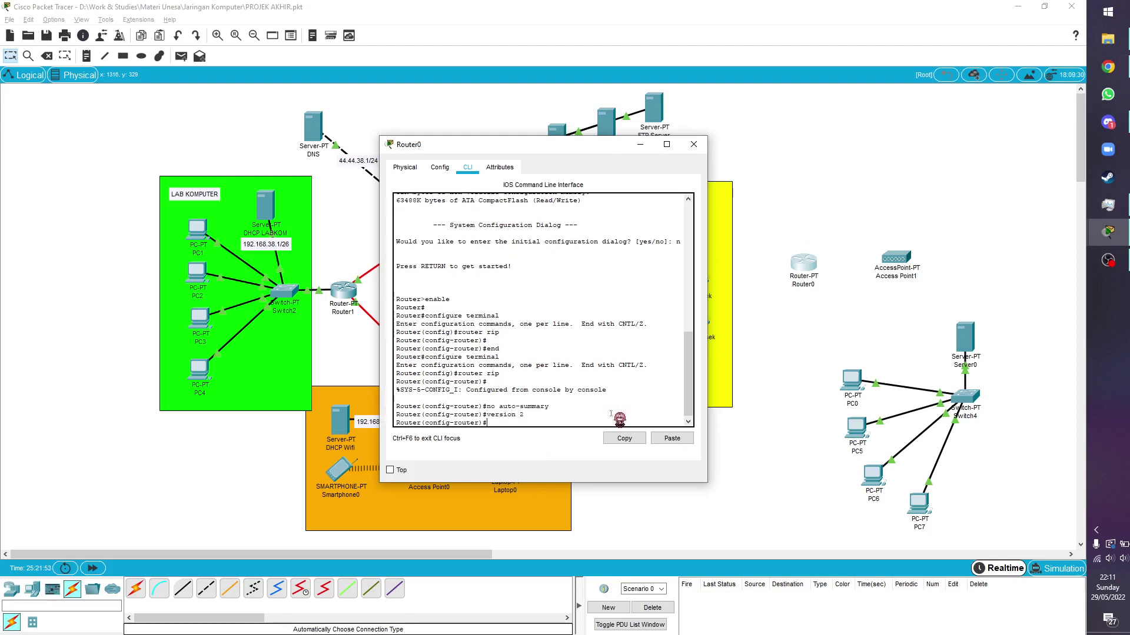
left_click(440, 167)
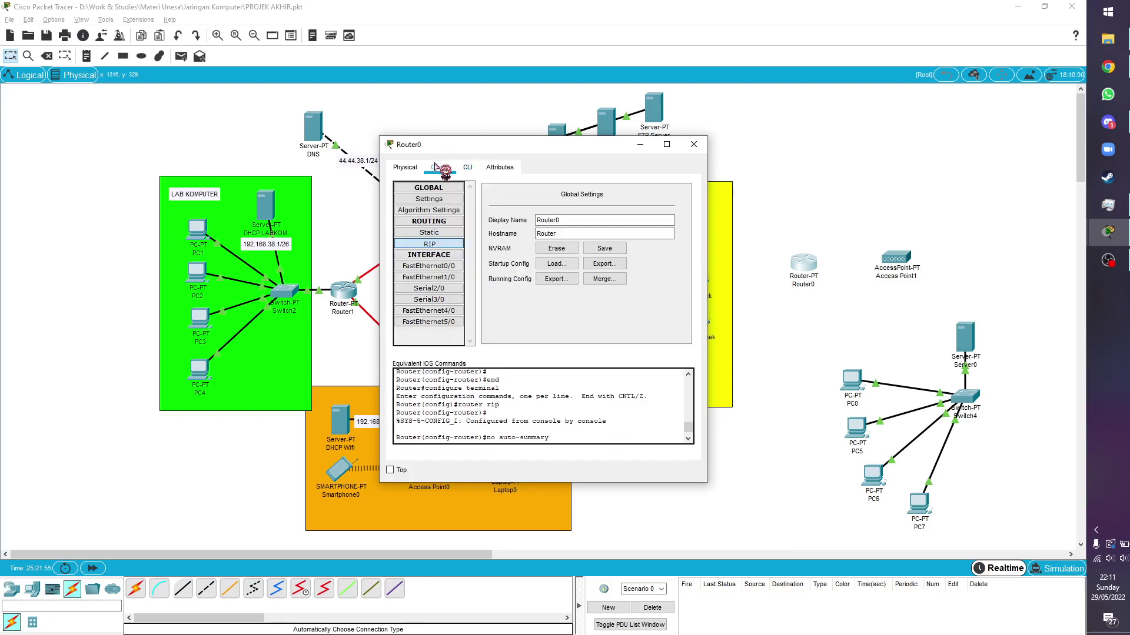
left_click(433, 243)
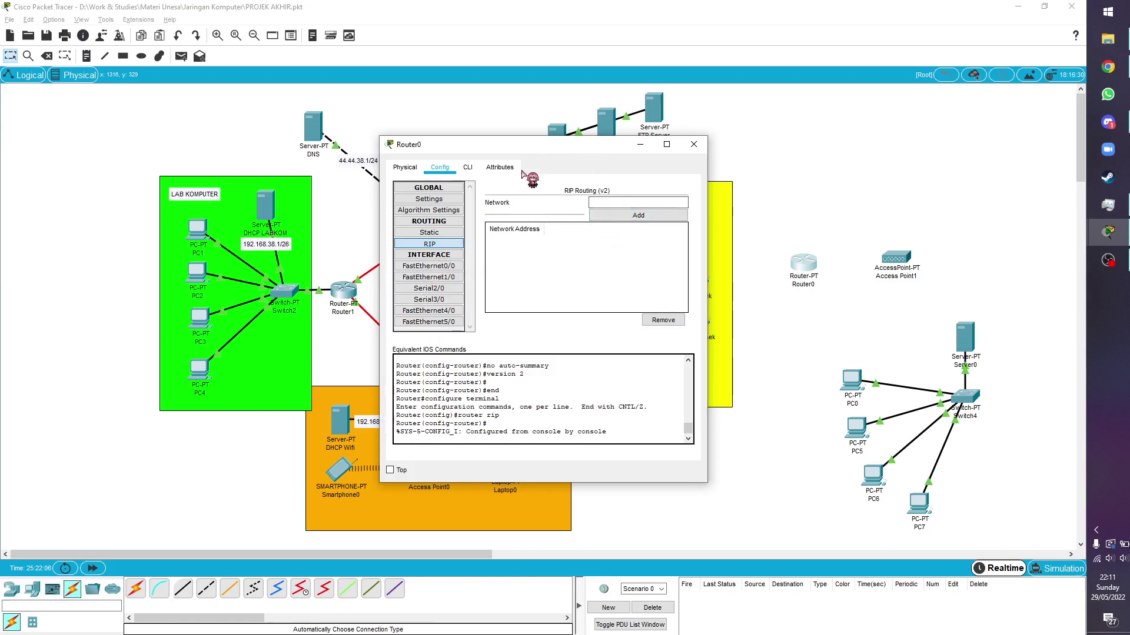
left_click(445, 268)
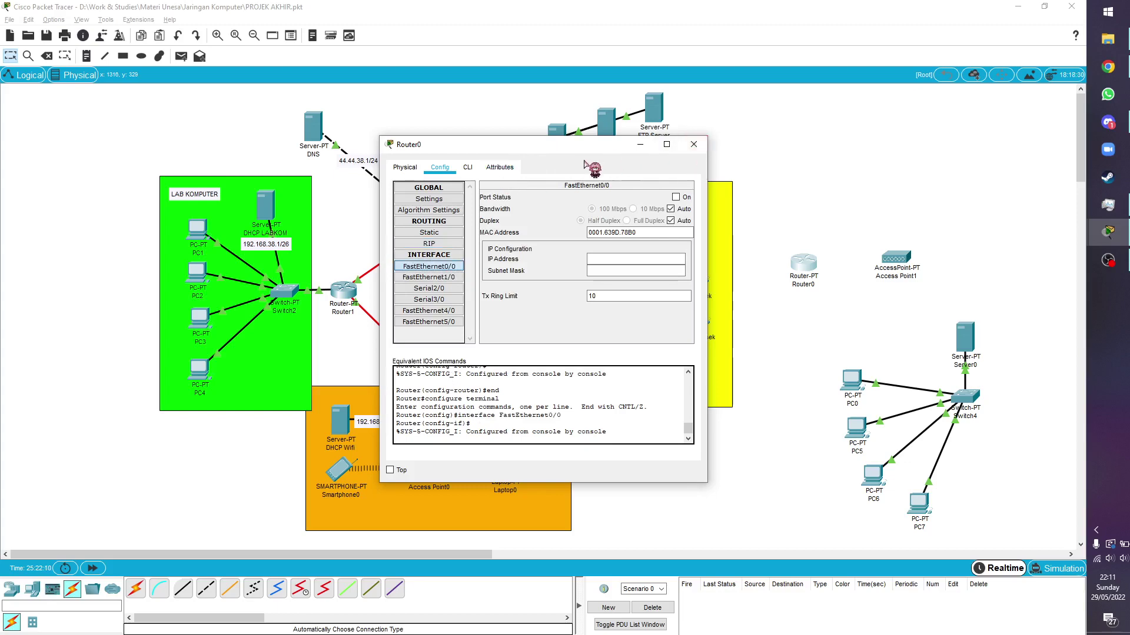
left_click_drag(588, 147, 637, 150)
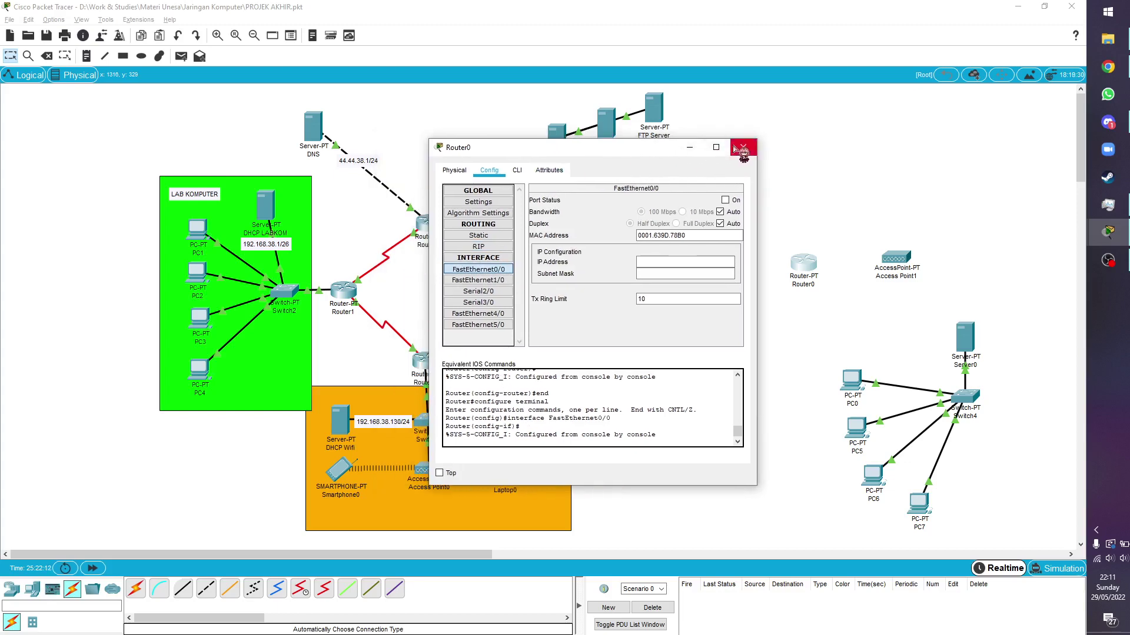
Check Router1's FastEthernet0/0 192.168.38.62, Serial2/0 12.12.38.1 and Serial3/0 14.14.38.1
left_click(742, 147)
left_click(344, 290)
left_click(428, 266)
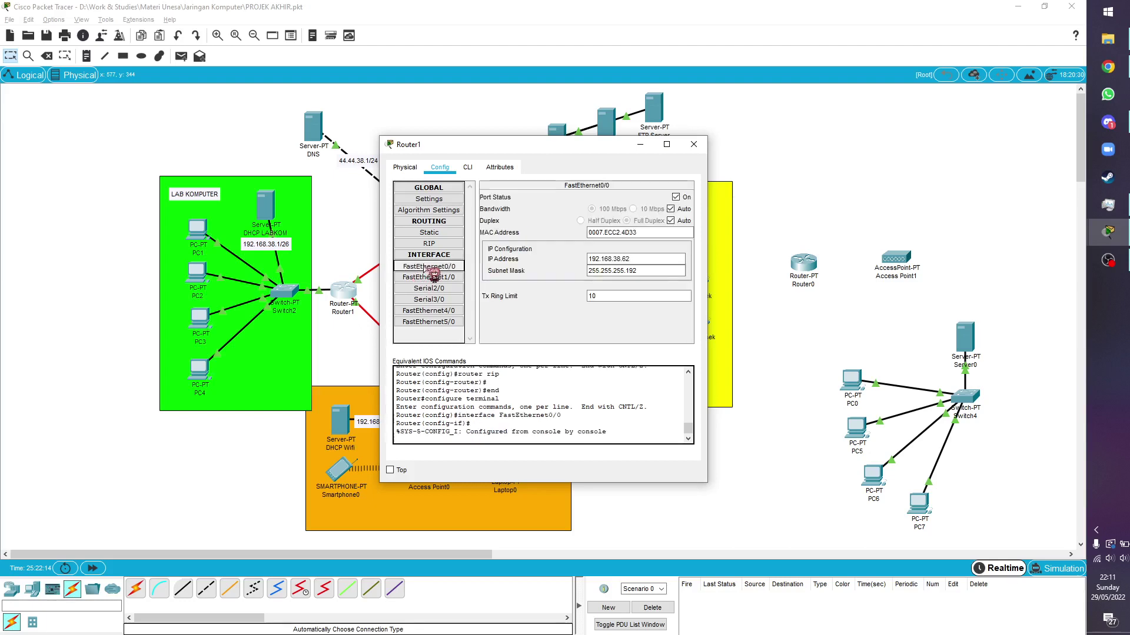
left_click(605, 271)
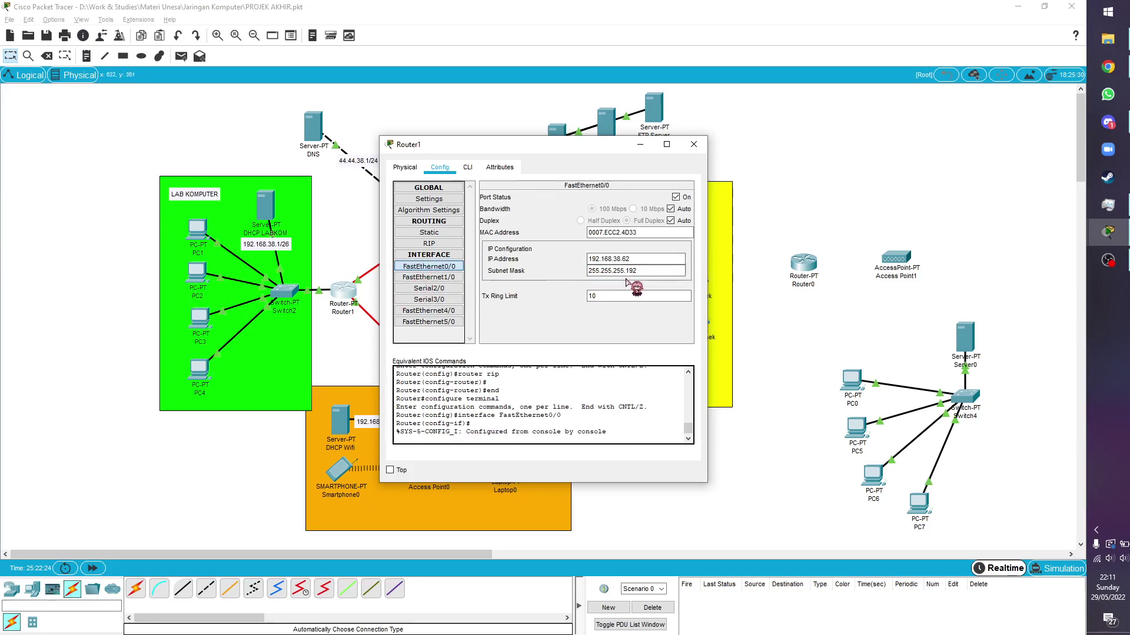
left_click(443, 289)
left_click_drag(524, 145, 767, 142)
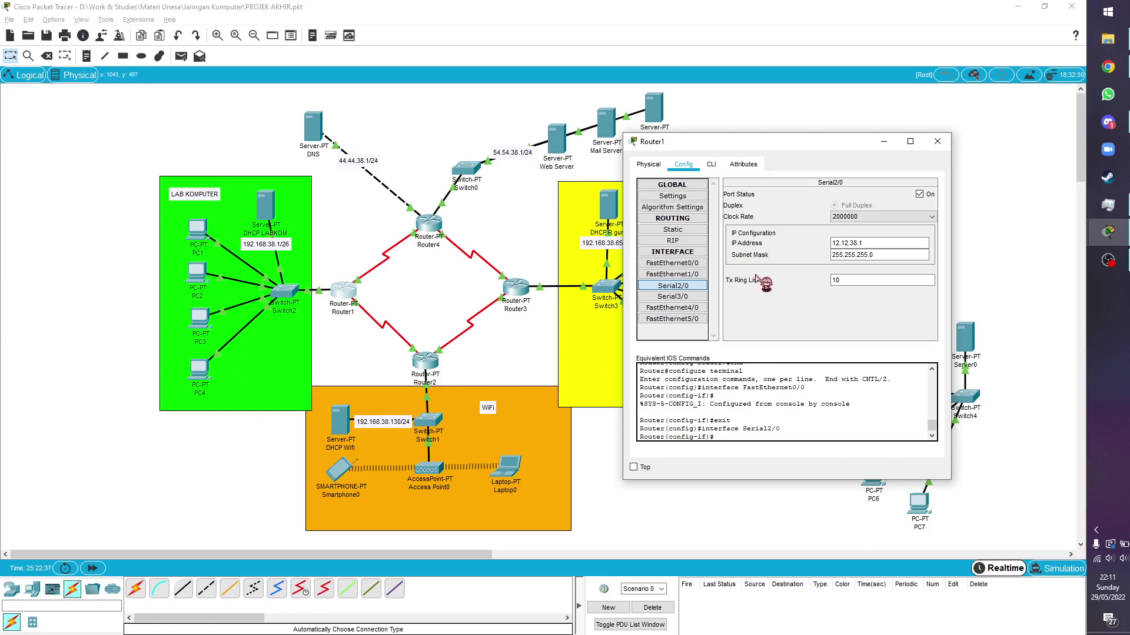
left_click(673, 297)
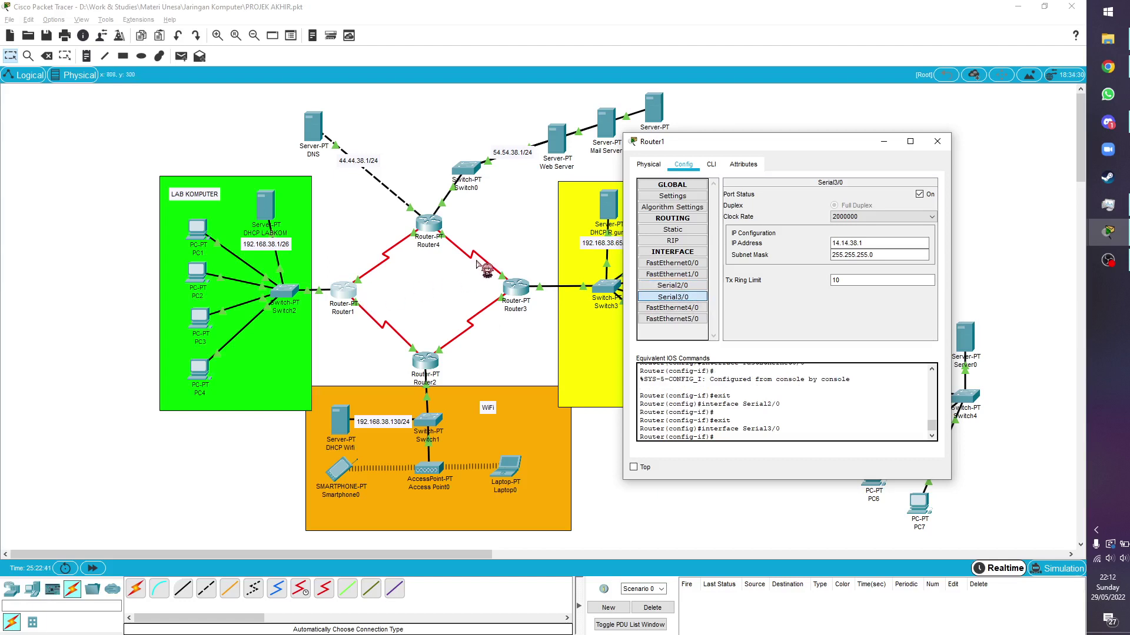
Reopen Router1, recheck its Serial2/0, Serial3/0 and FastEthernet0/0, then show the RIP networks
left_click(408, 295)
left_click(346, 281)
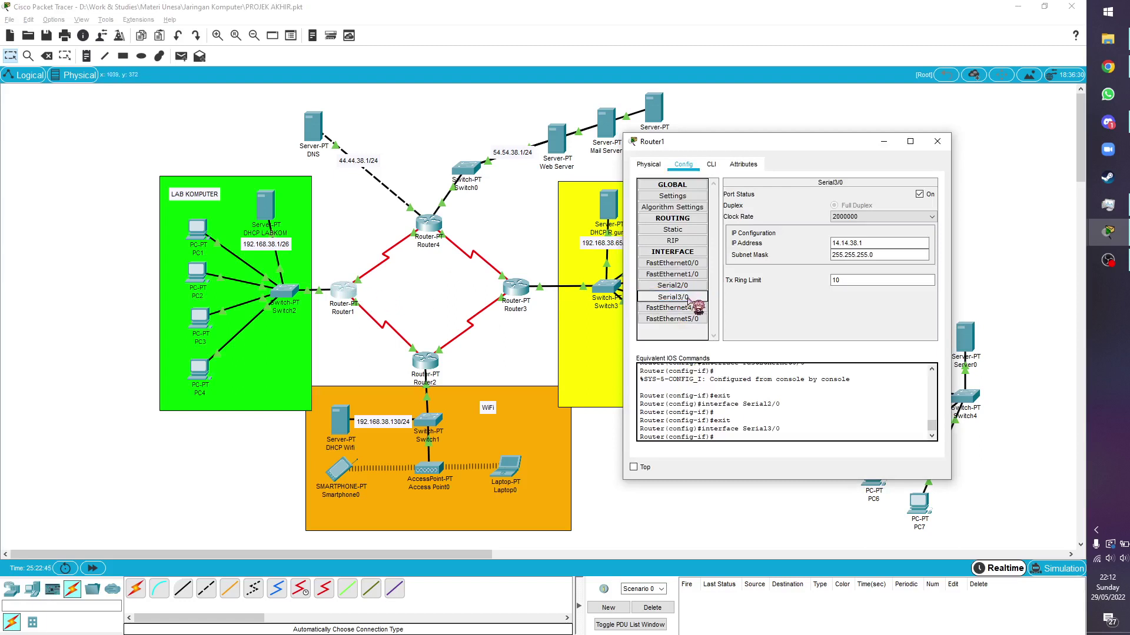
left_click(677, 285)
left_click(676, 297)
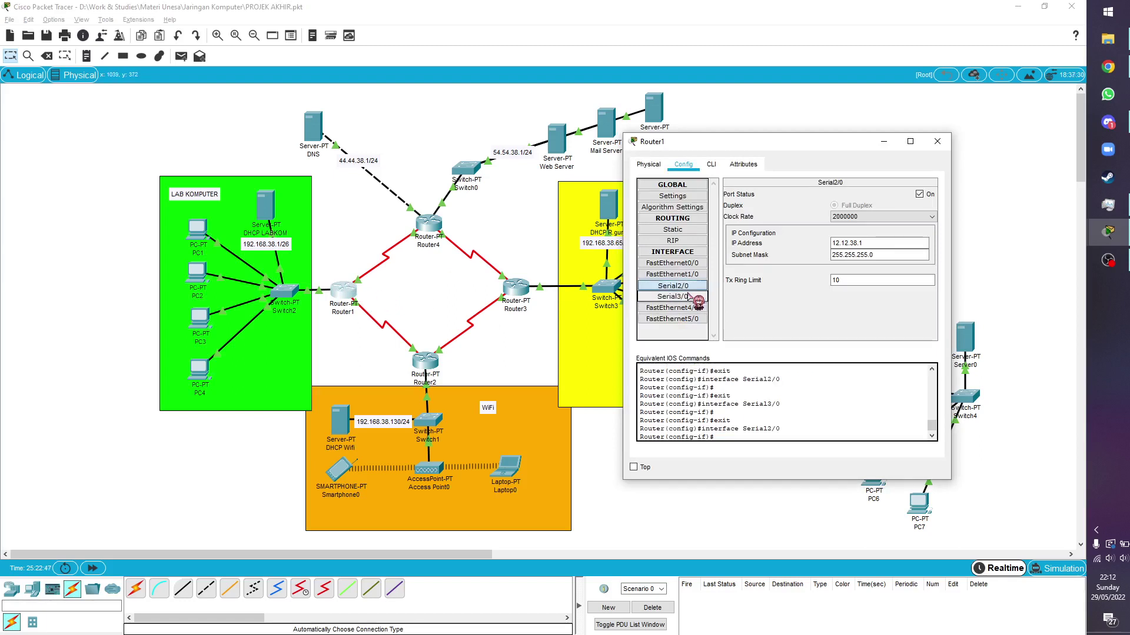
left_click(693, 264)
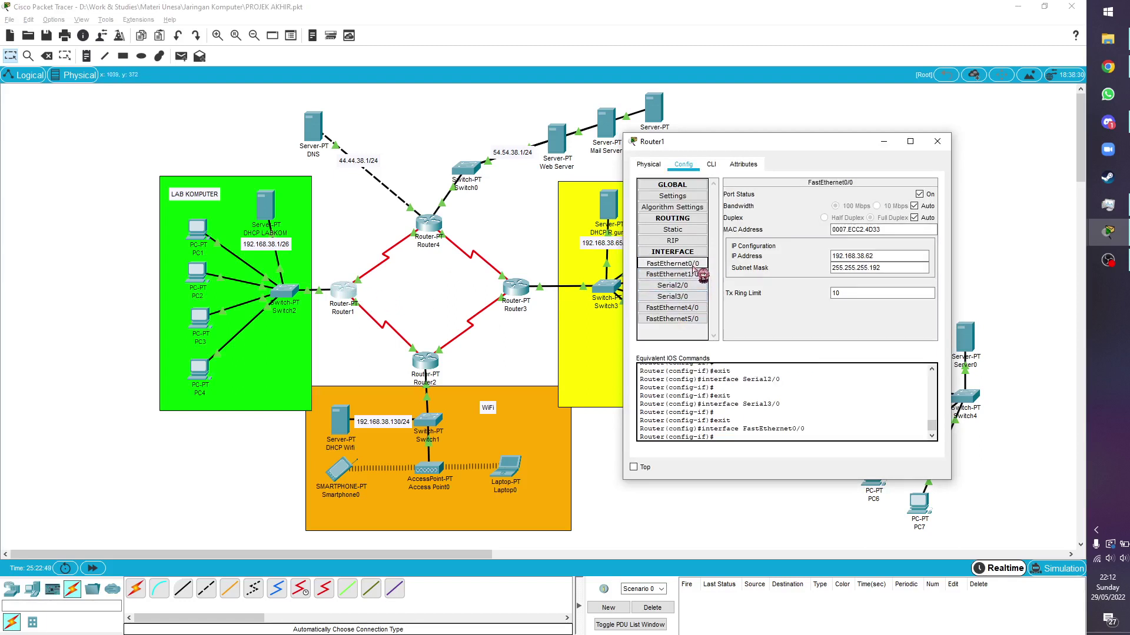
left_click(690, 242)
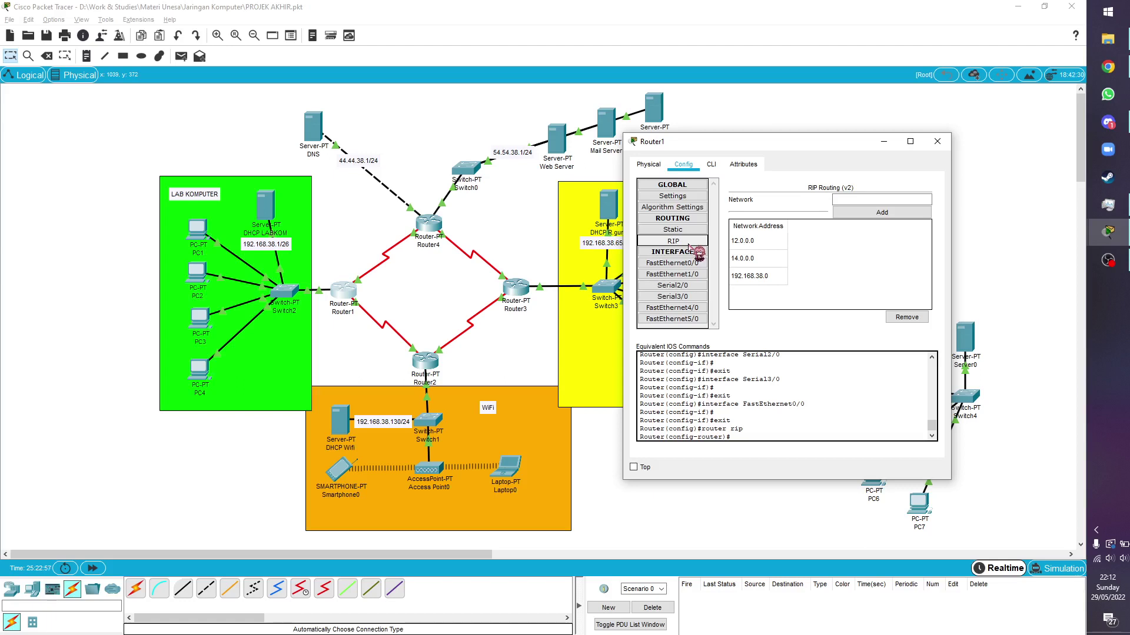
Add 192.168.38.0 to Router1's RIP networks, then remove and re-add 12.0.0.0
left_click(845, 200)
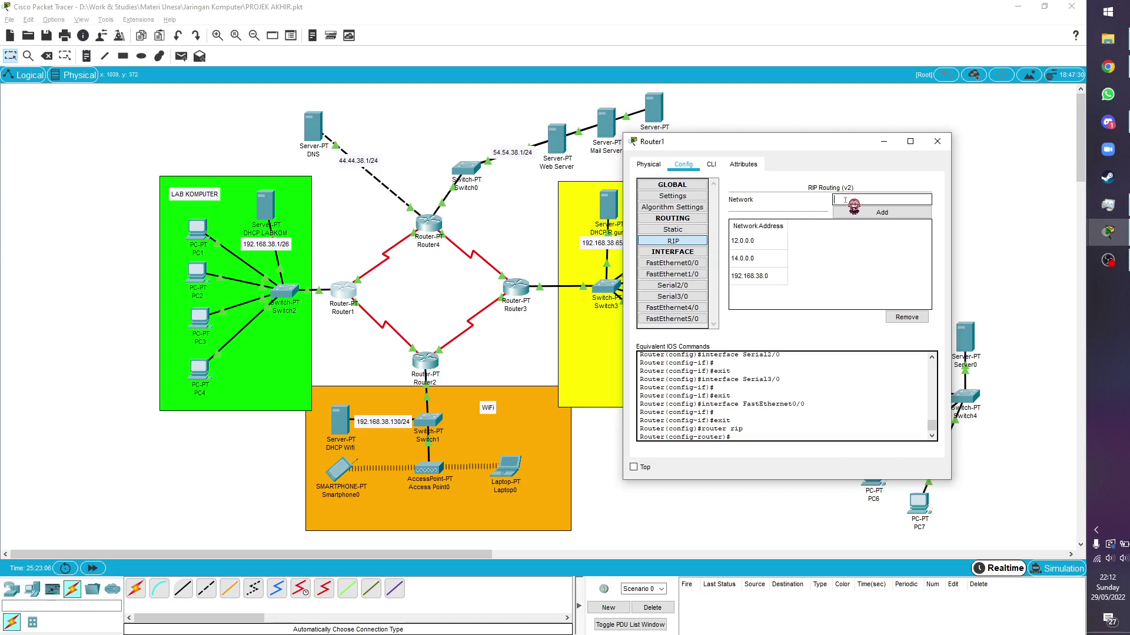
type("192.168.38.62")
left_click(853, 212)
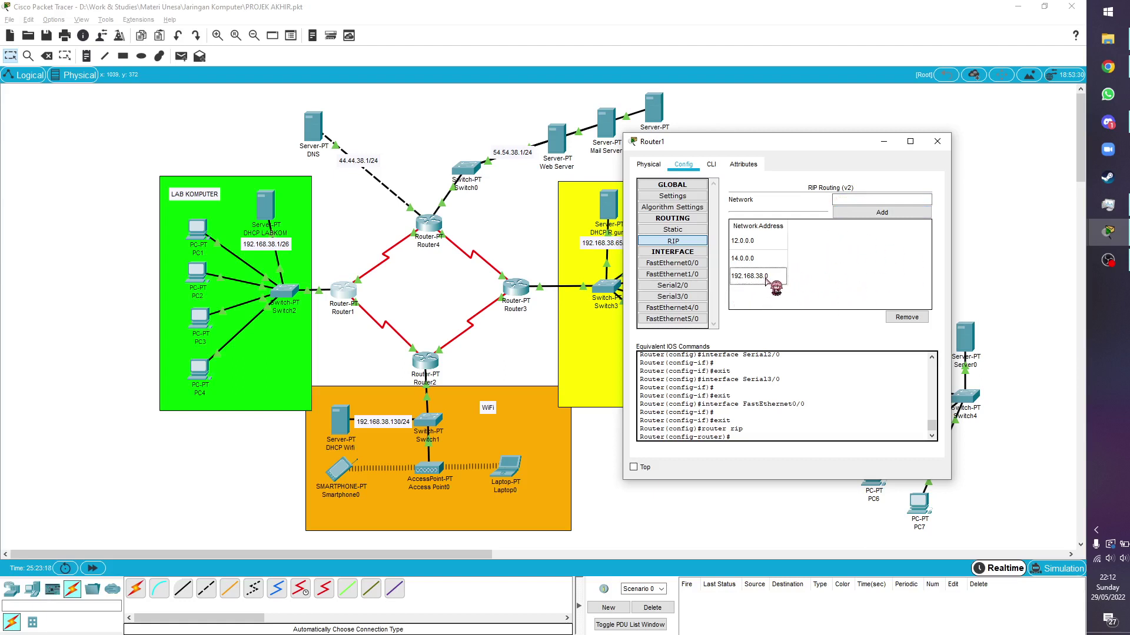
left_click(760, 244)
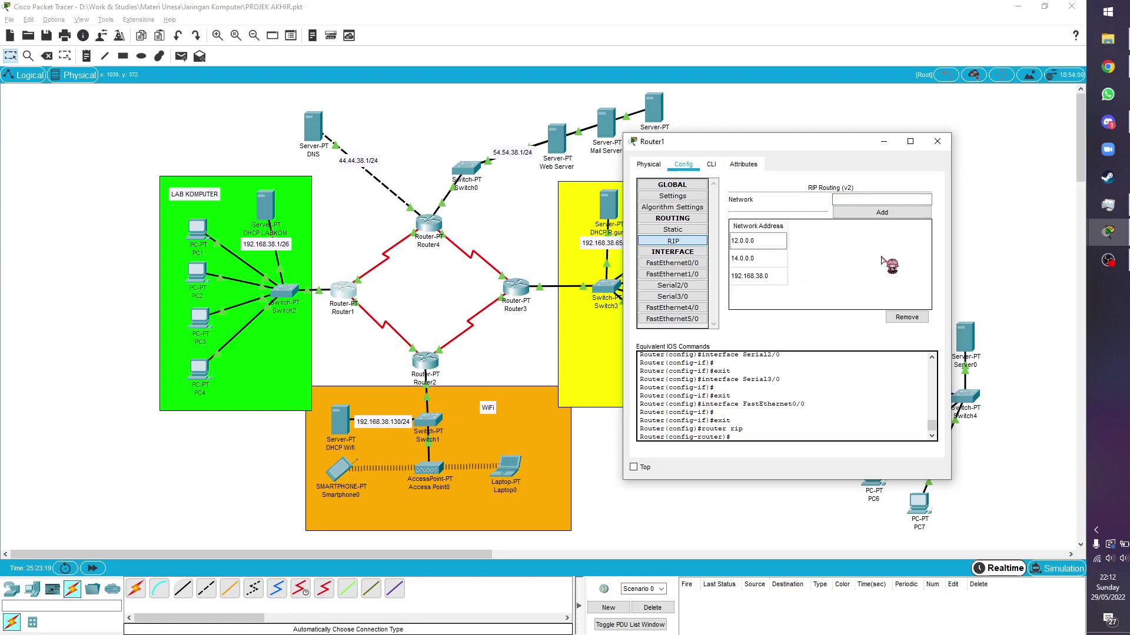
left_click(907, 317)
left_click(864, 200)
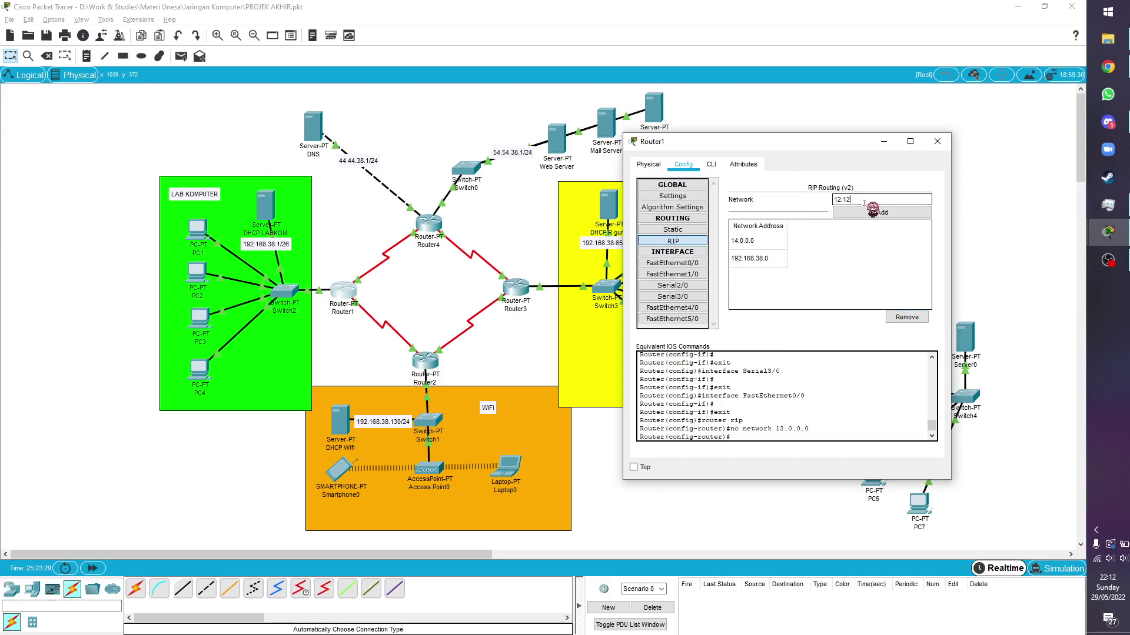
type("38.1")
left_click(856, 215)
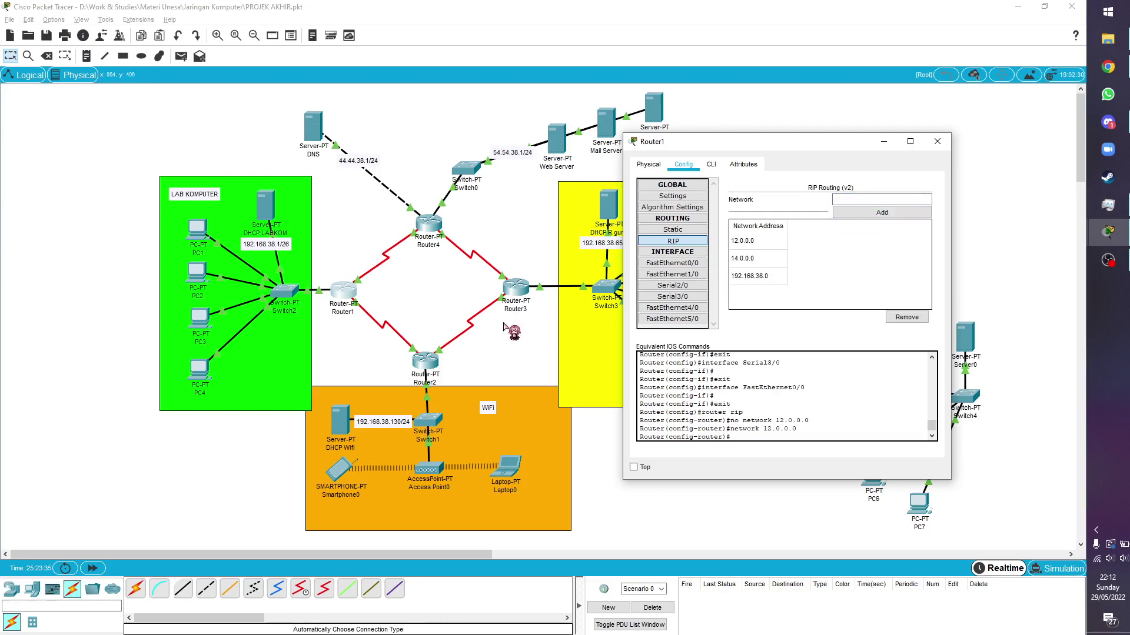
Remove 14.0.0.0, check Serial3/0's address, re-add 14.0.0.0 to RIP, and close Router1
left_click(743, 259)
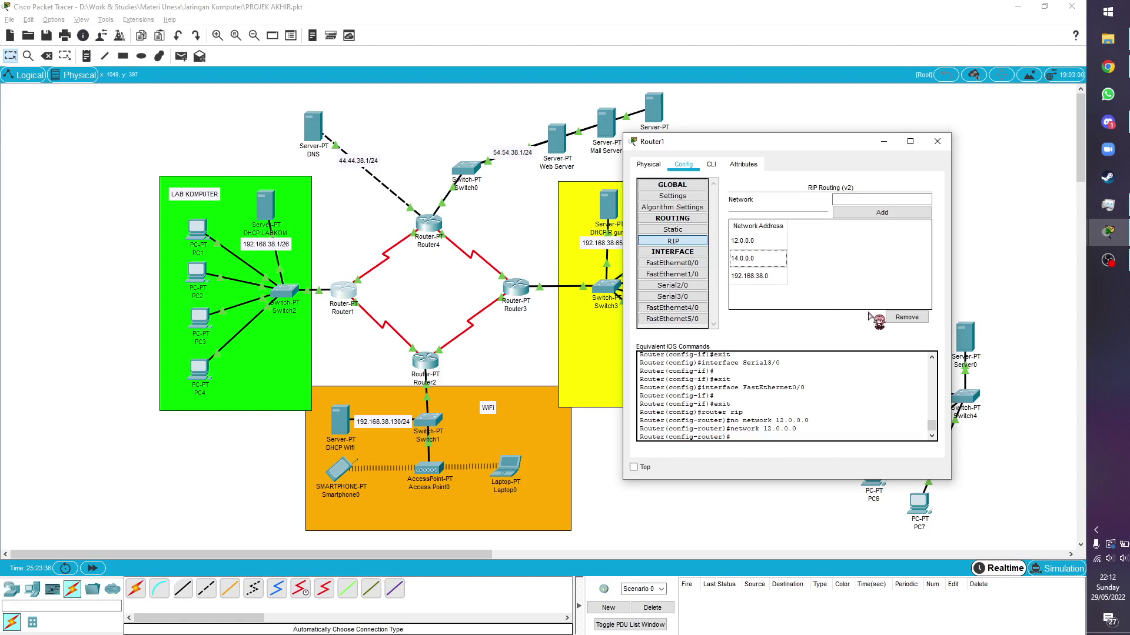
left_click(907, 317)
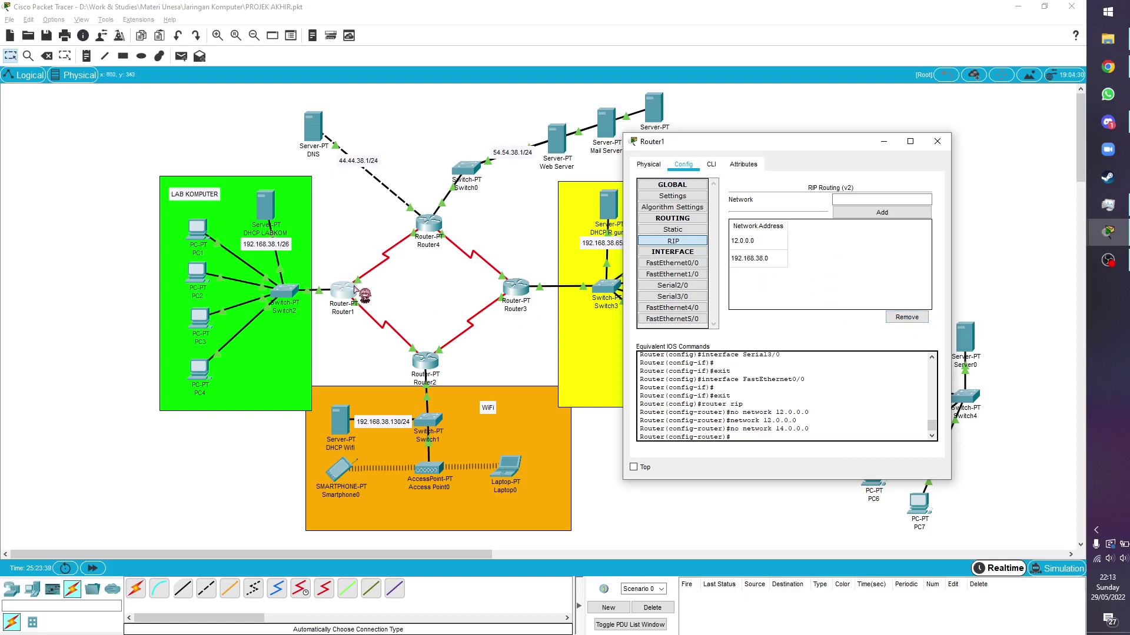
left_click(677, 296)
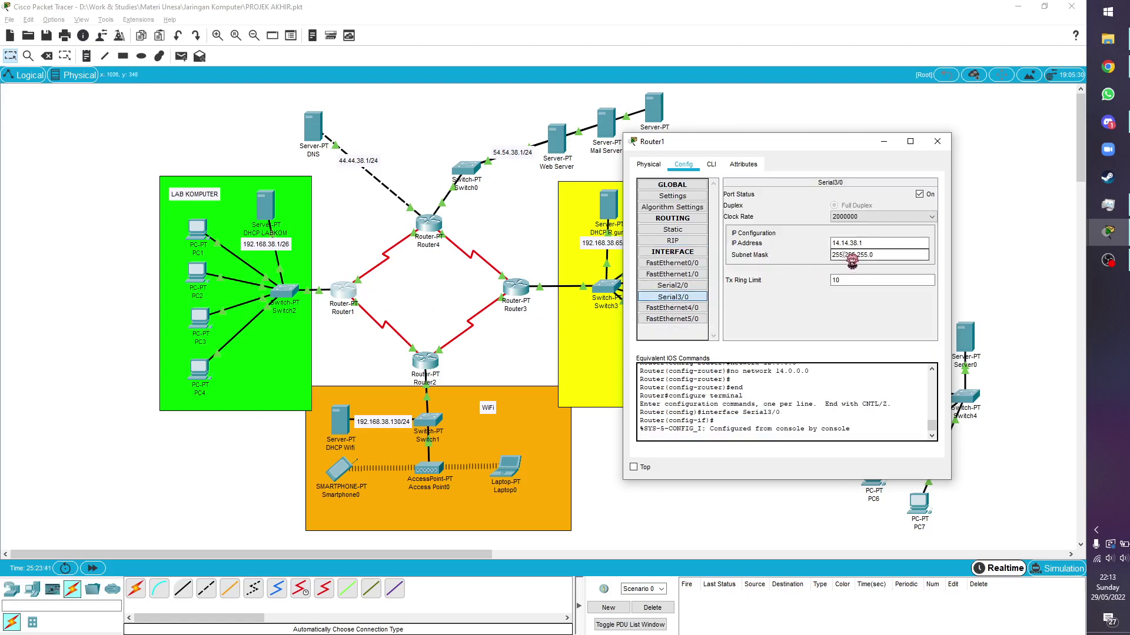
left_click(672, 241)
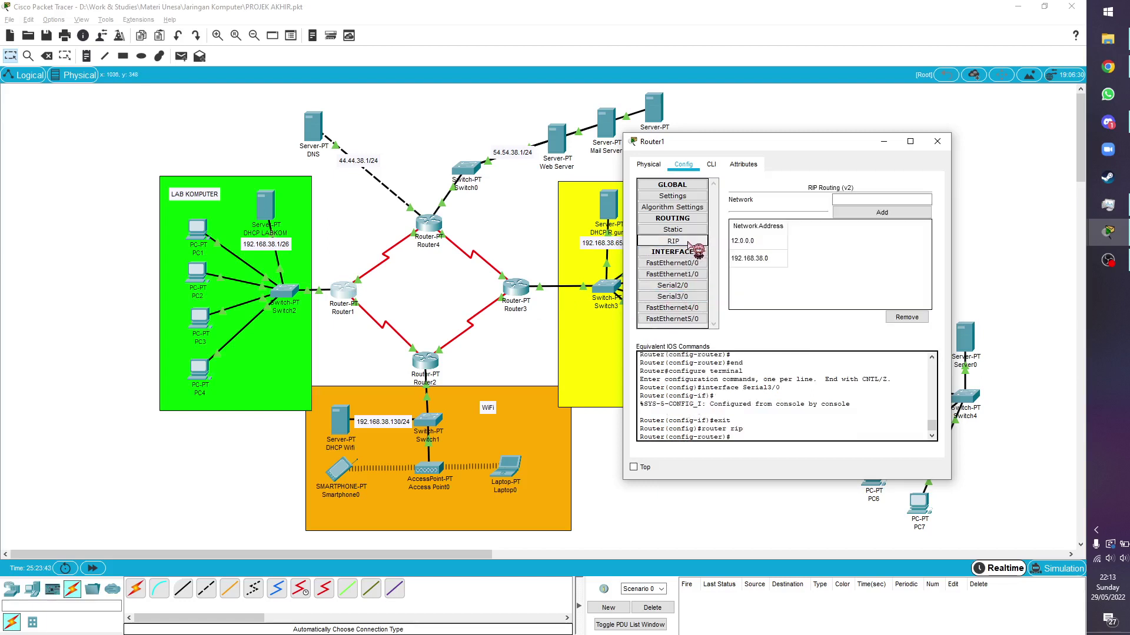
left_click(884, 201)
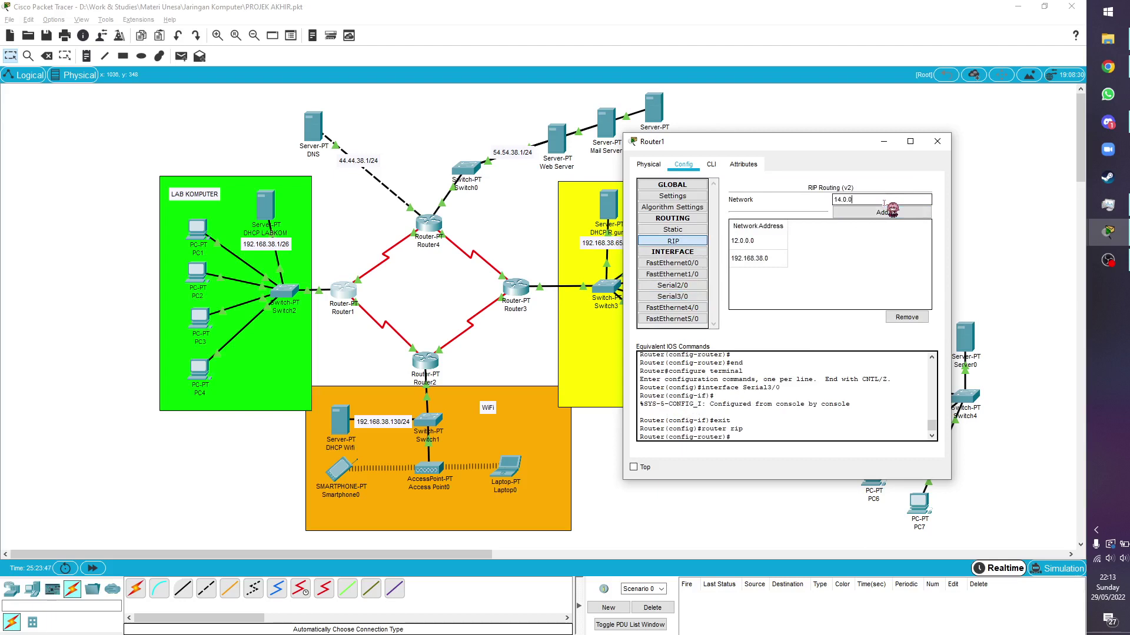
left_click(885, 212)
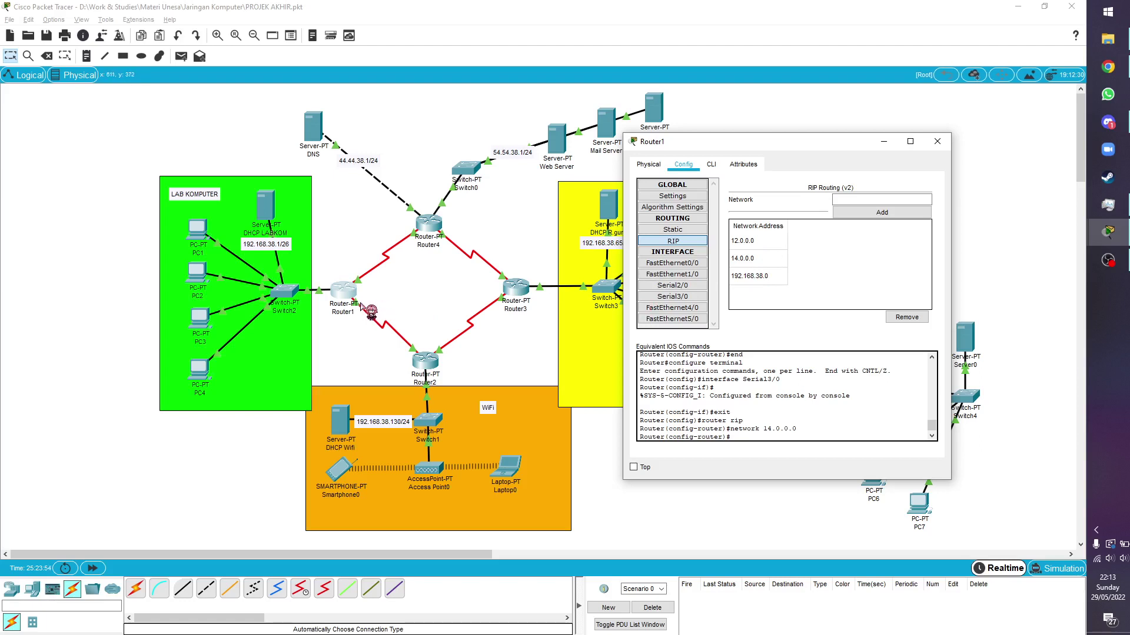
left_click(937, 142)
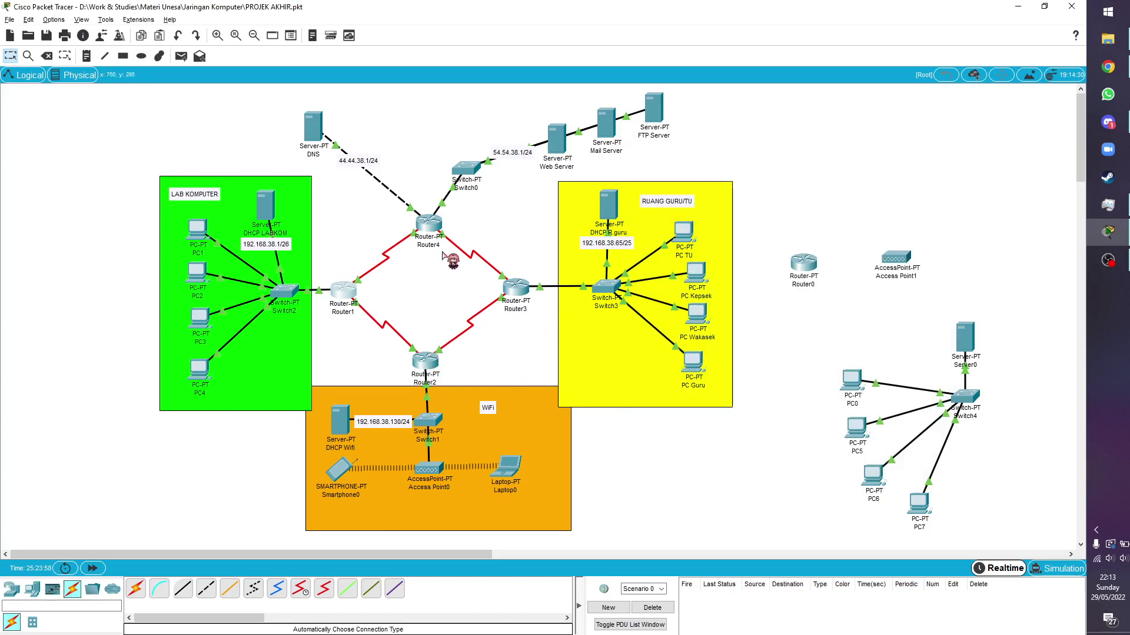
View Router2's FastEthernet0/0 settings, showing address 192.168.38.254
left_click(426, 360)
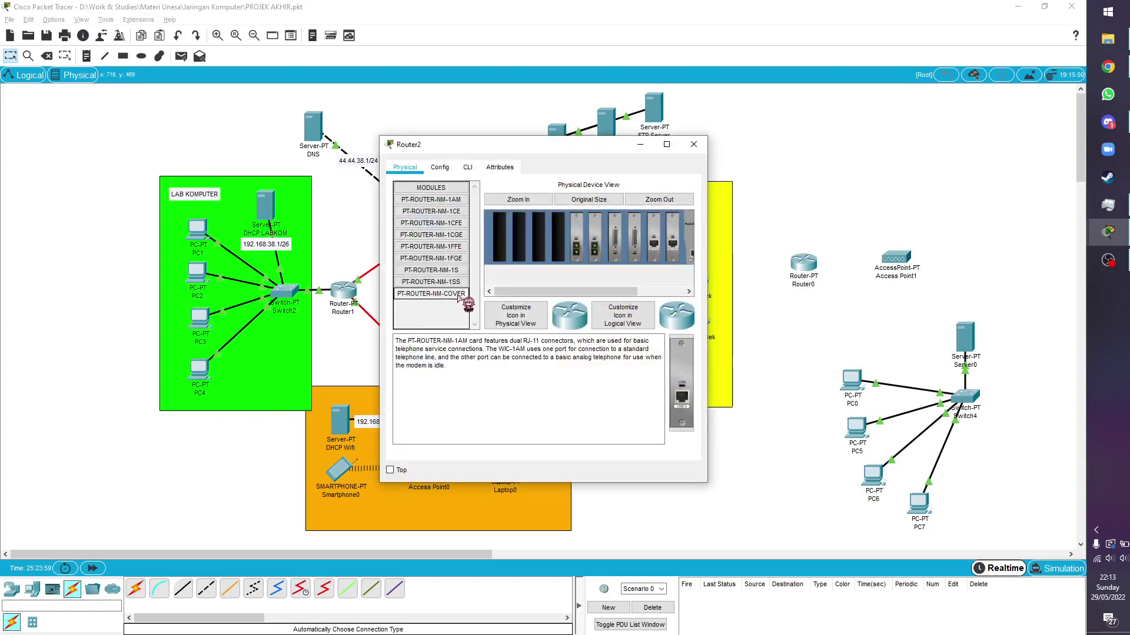
left_click(440, 168)
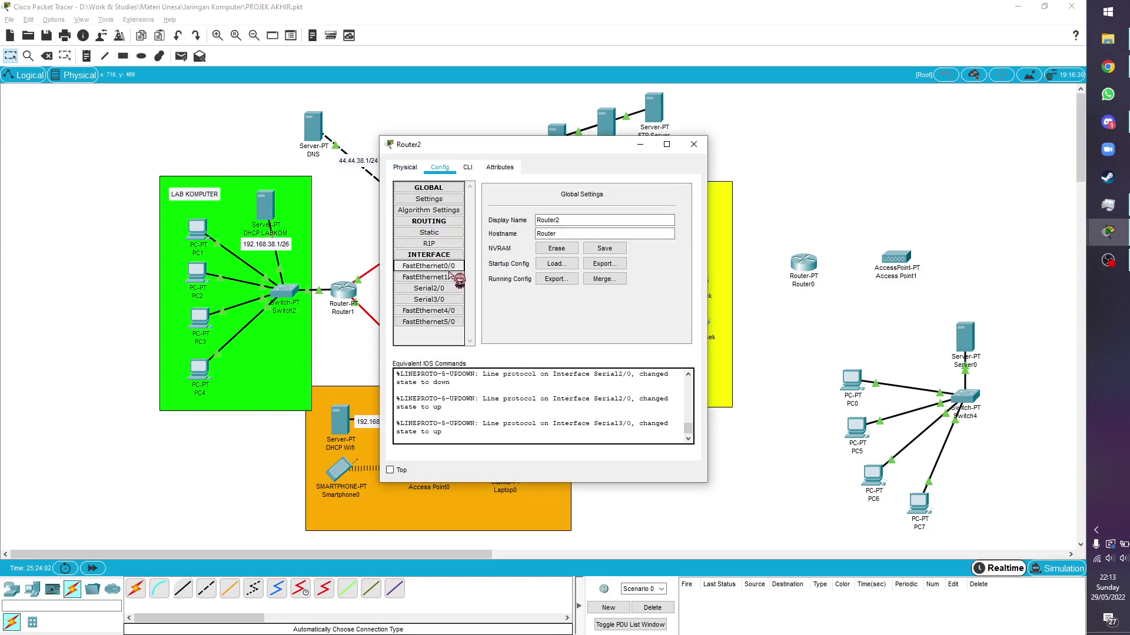
left_click_drag(506, 143, 767, 140)
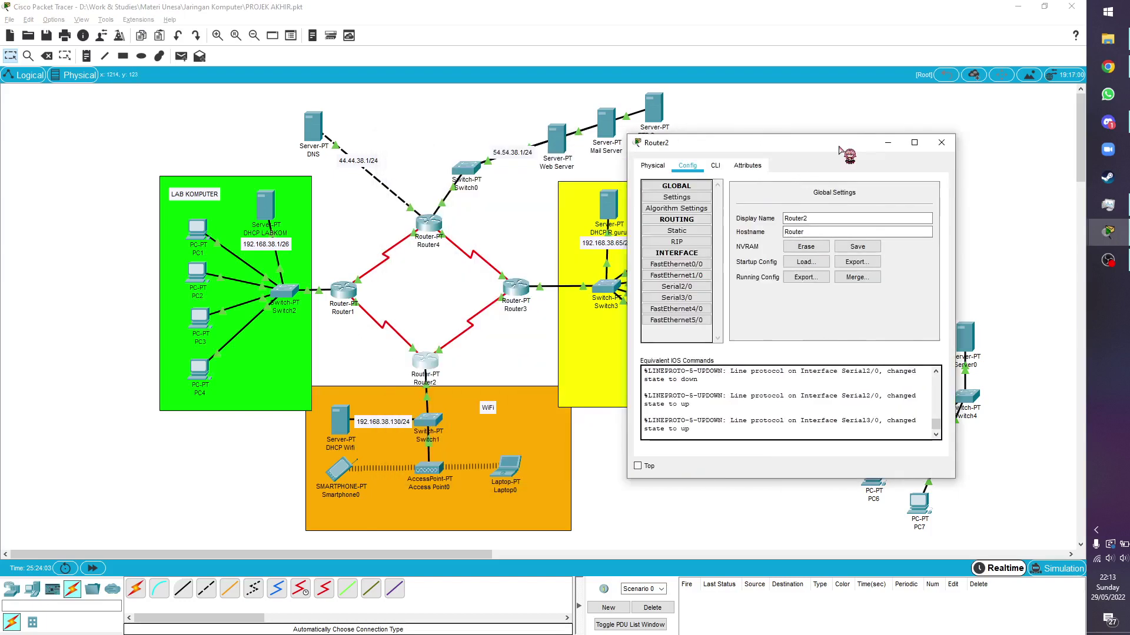
left_click(690, 264)
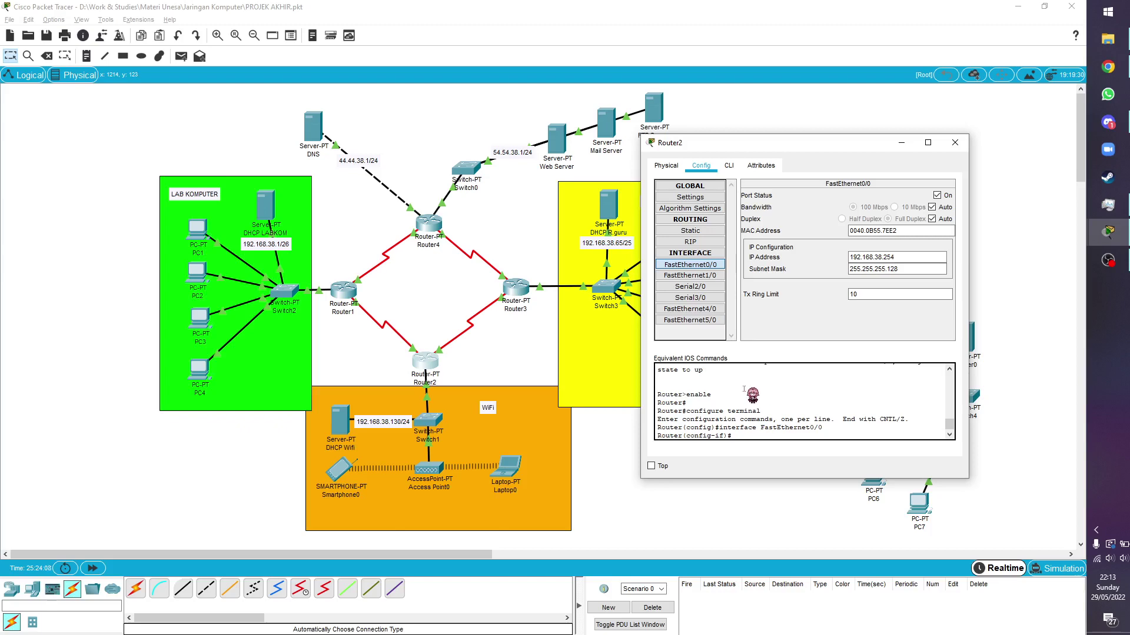
Confirm the DHCP Wifi server's gateway is 192.168.38.254, then reopen Router2's configuration
left_click(352, 435)
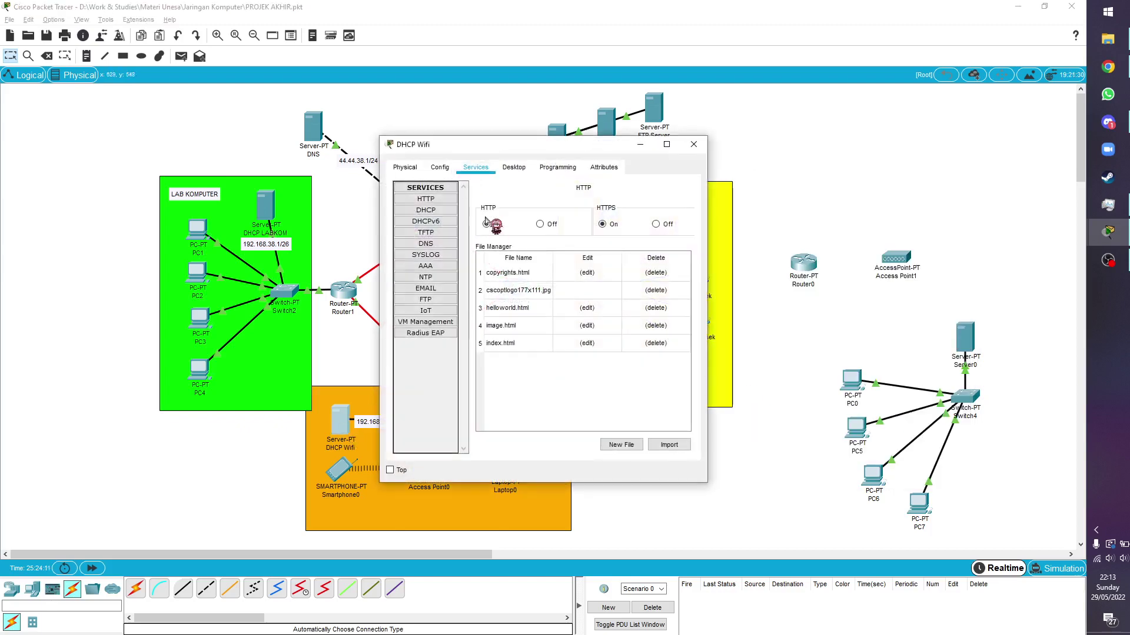
left_click(514, 167)
left_click(435, 209)
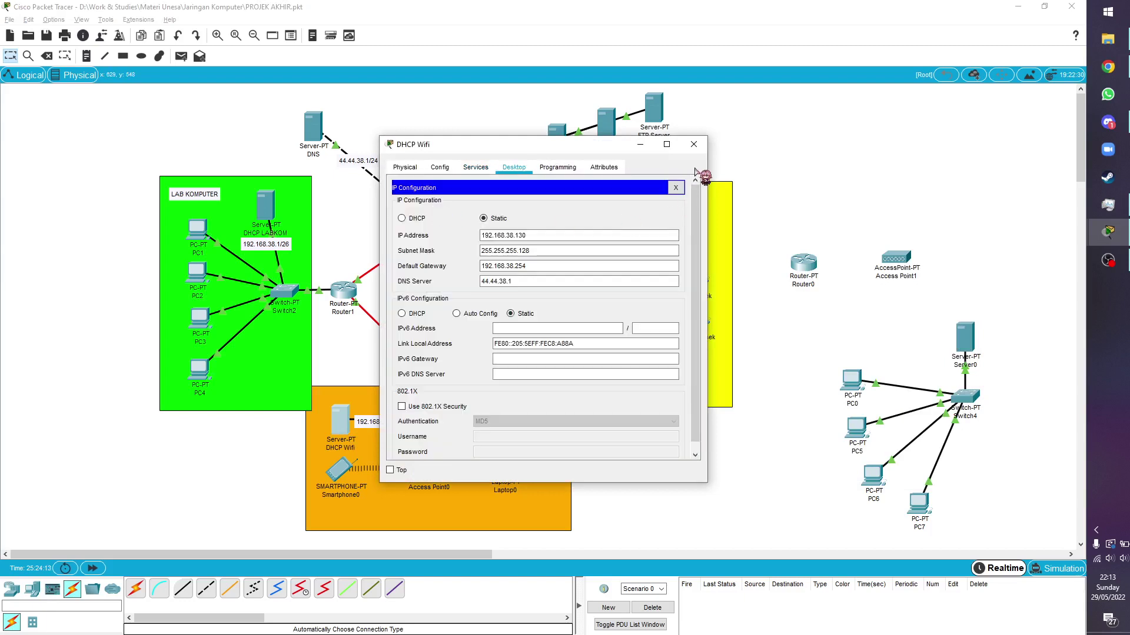
left_click(694, 144)
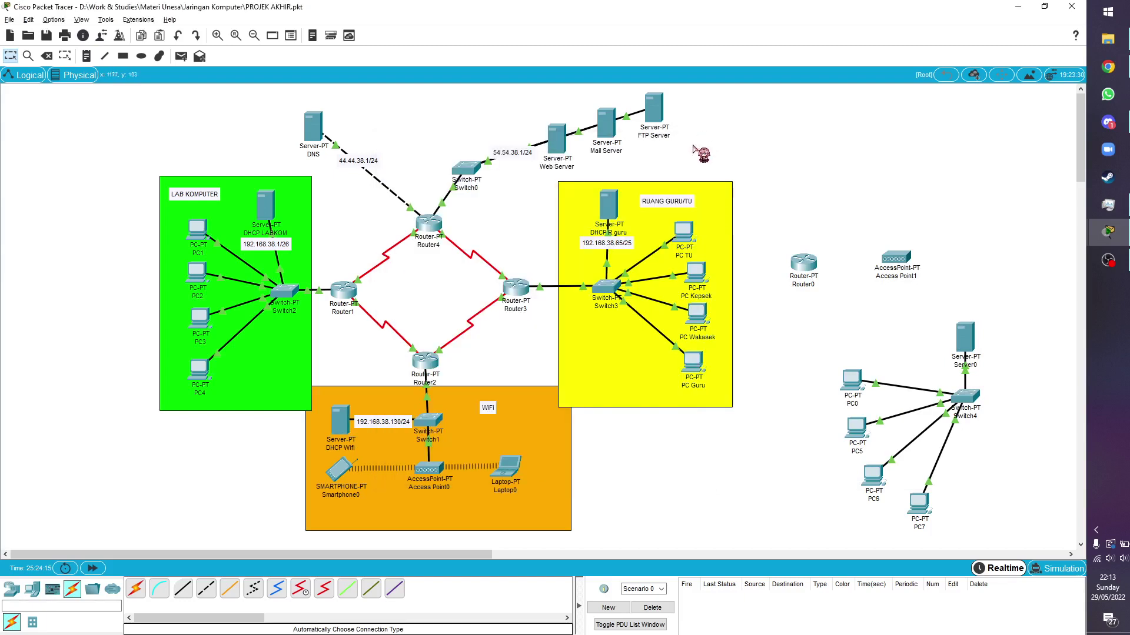
left_click(353, 419)
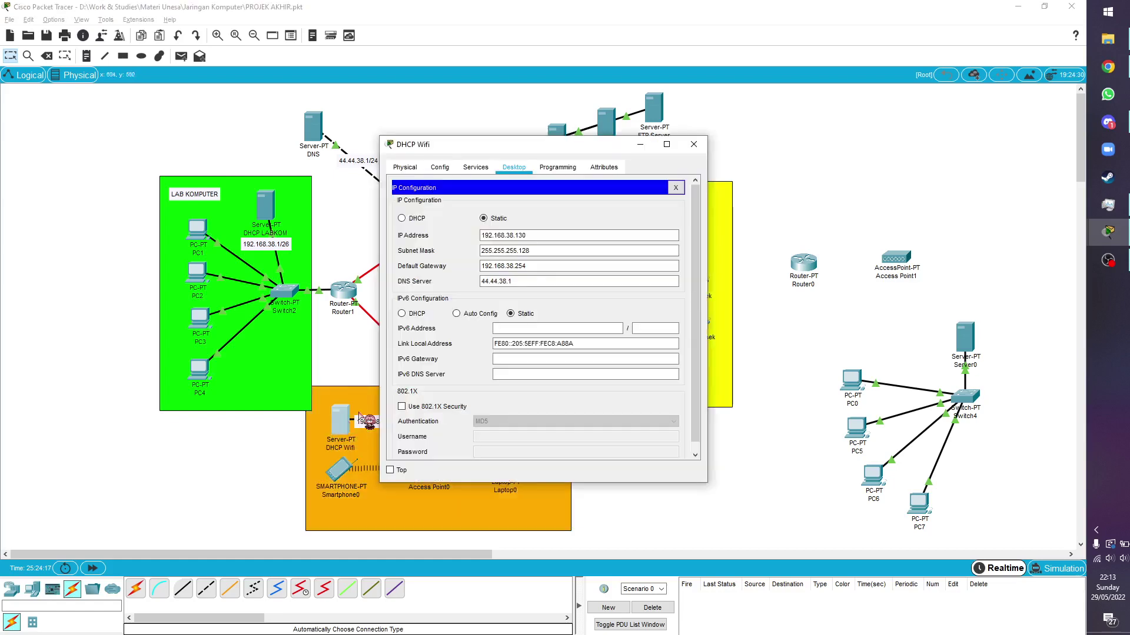
left_click(698, 143)
left_click(417, 376)
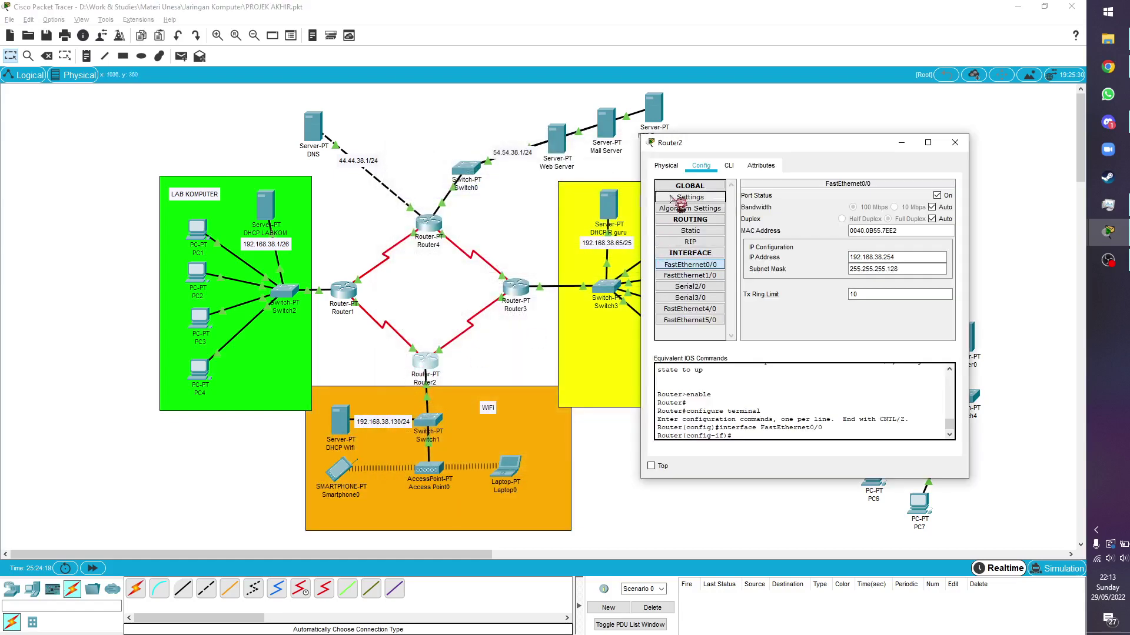
Check Router2's Serial2/0 is 12.12.38.2/255.255.255.0, then bring up Router1's configuration
left_click(698, 287)
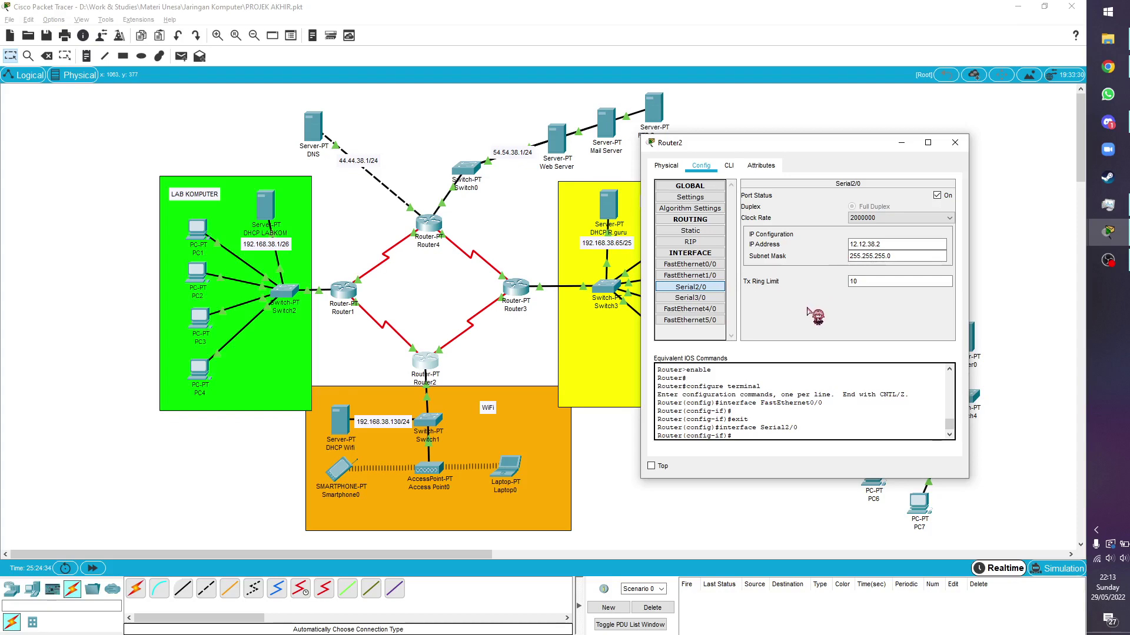
left_click(343, 291)
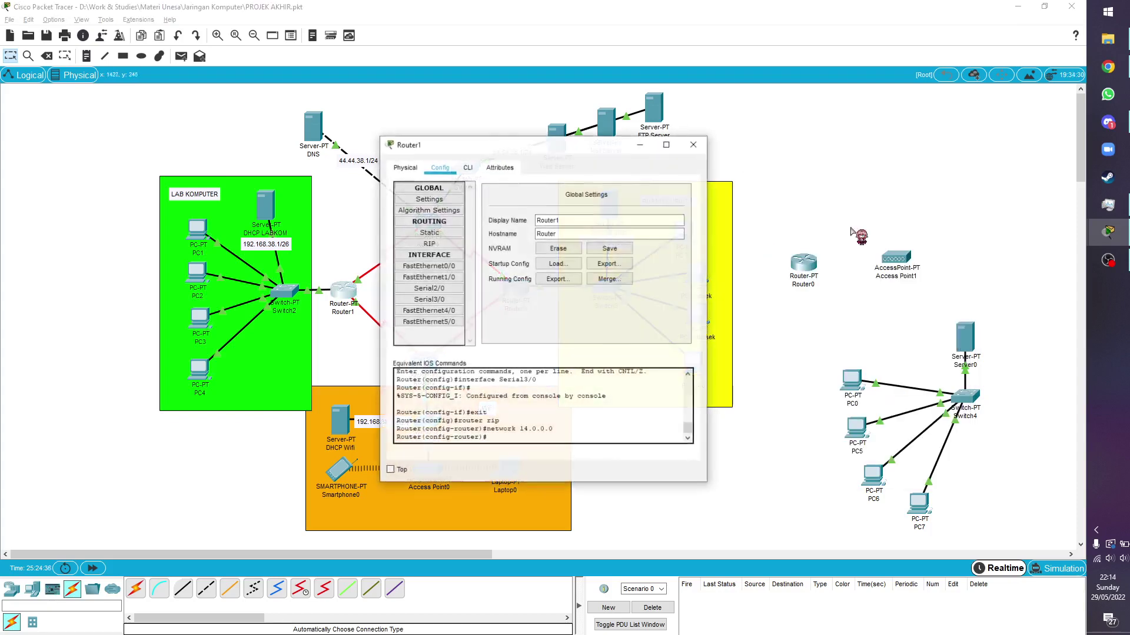
Set Router1's Serial2/0 IP address to 12.12.38.1 with Router2's window alongside
mouse_move(1108, 231)
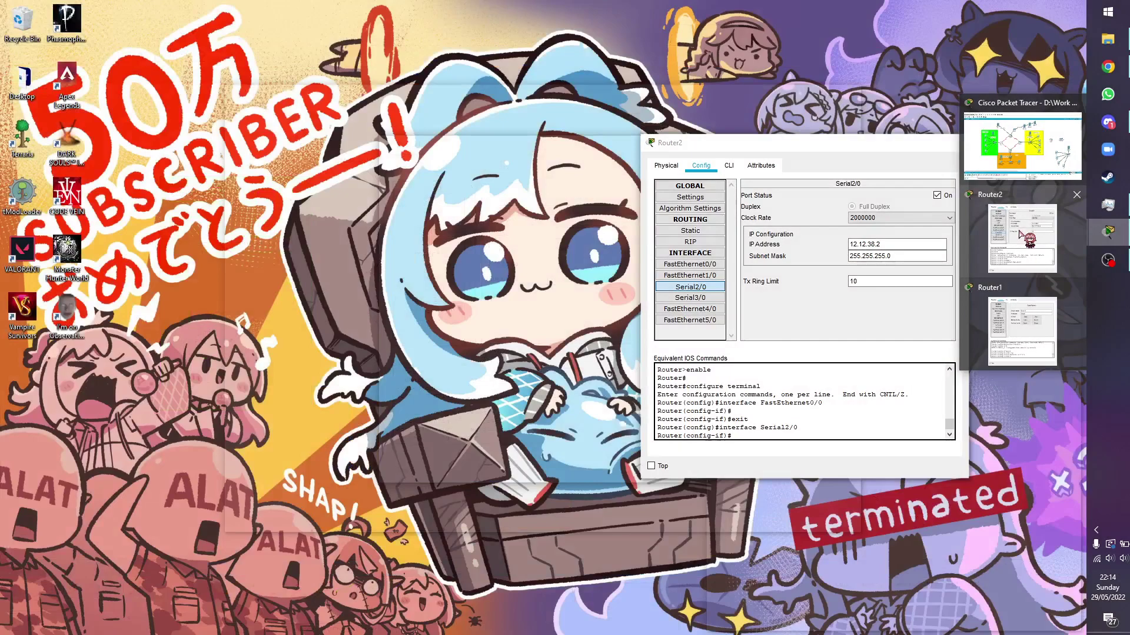
left_click(1029, 238)
left_click_drag(482, 146, 372, 143)
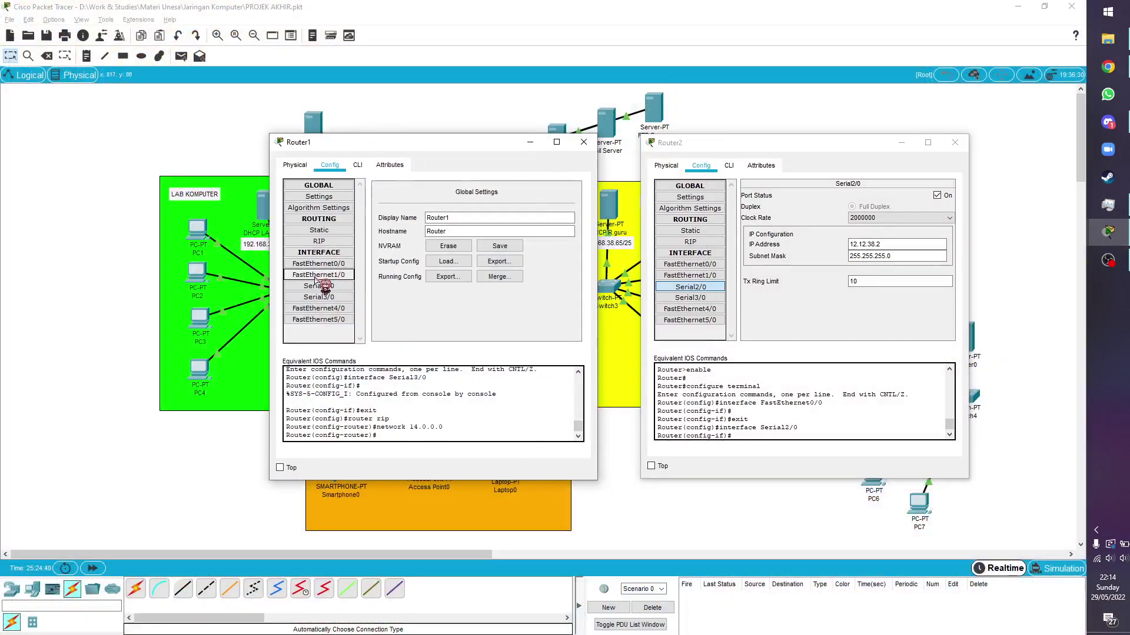
left_click(319, 286)
left_click(512, 244)
type("12.12.38.")
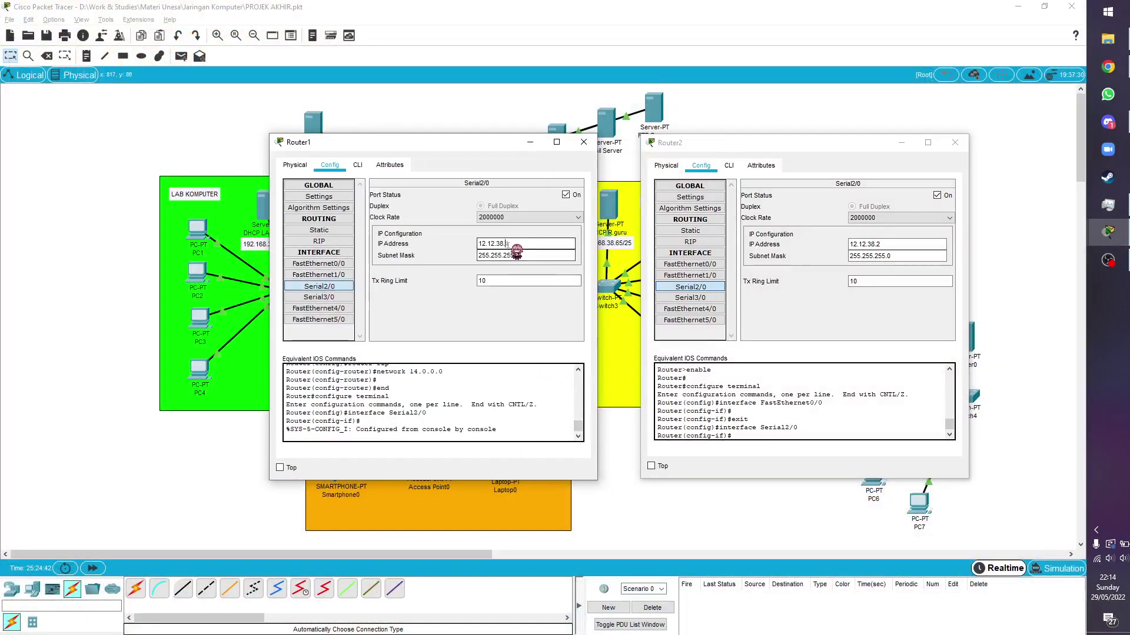
type("1")
left_click(885, 248)
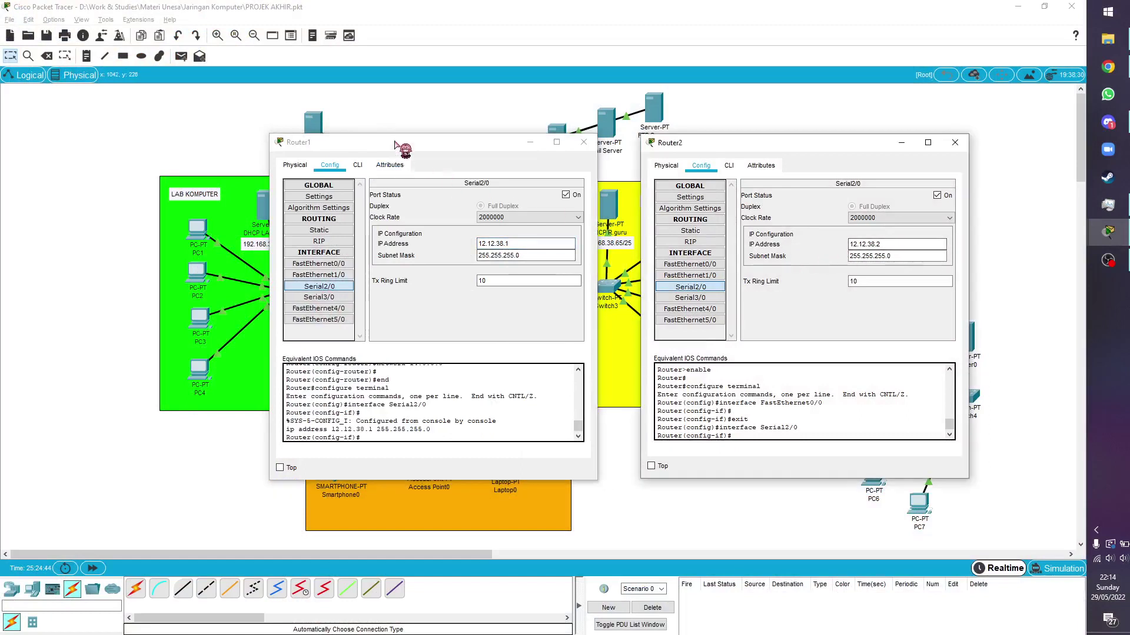
Compare both routers' Serial2/0 last octets and view Router2's Serial3/0 address 23.23.38.2
left_click_drag(395, 143, 335, 143)
left_click(471, 243)
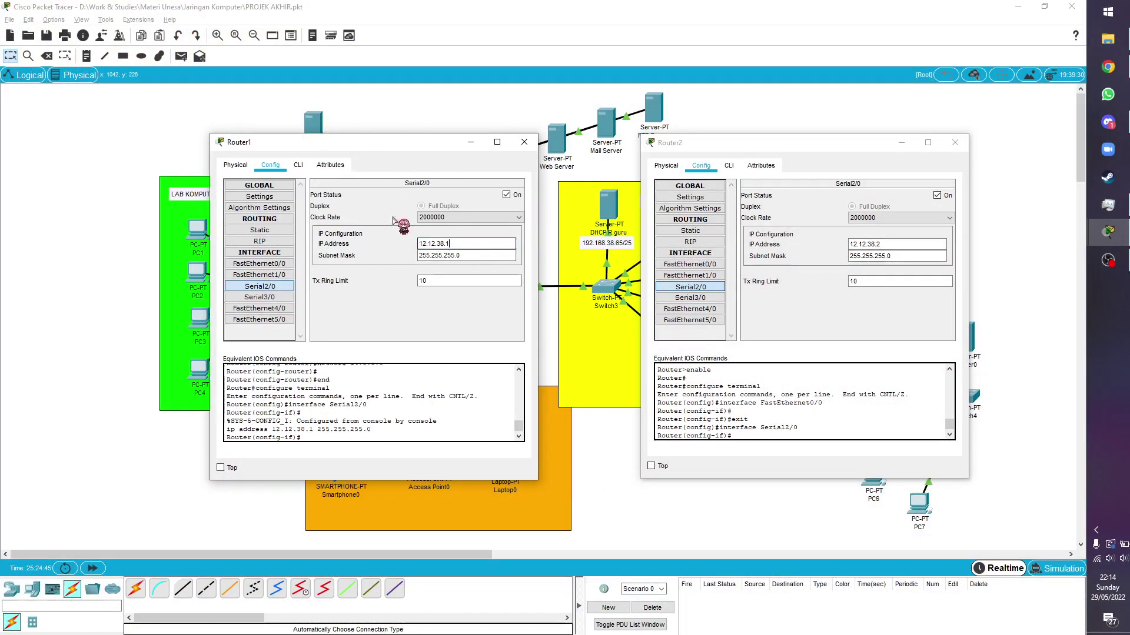
double_click(447, 244)
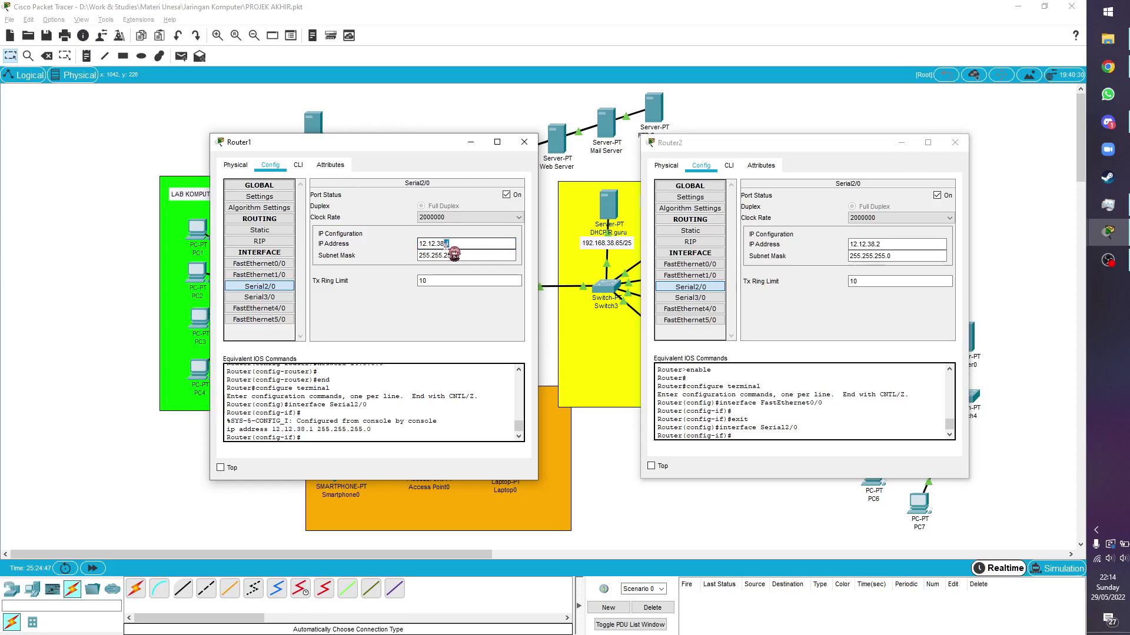
double_click(877, 245)
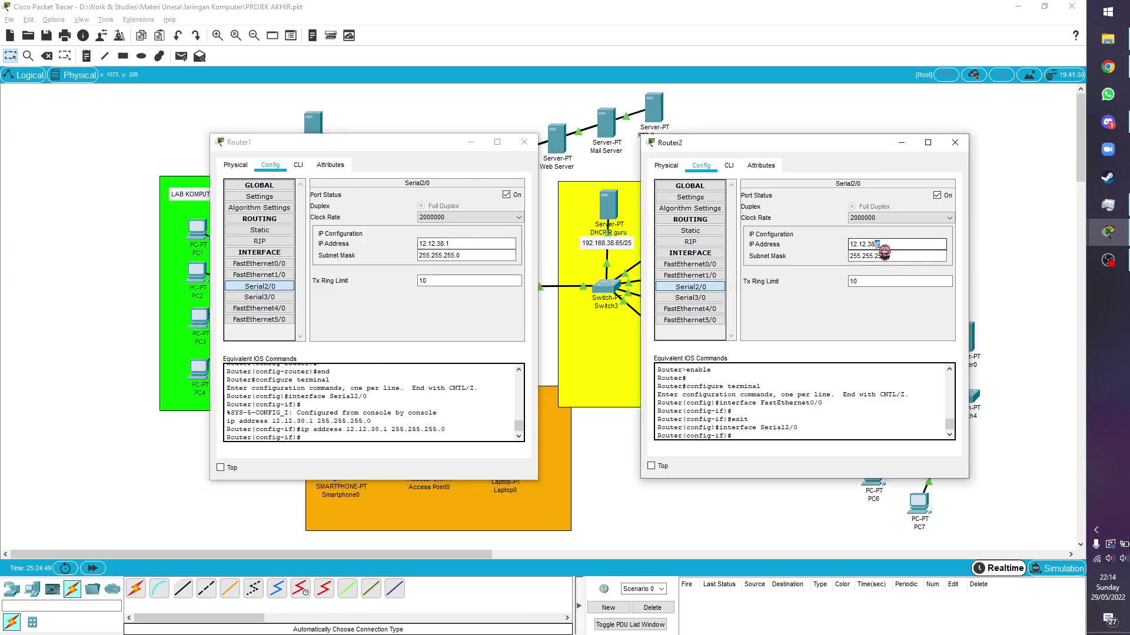
left_click(683, 299)
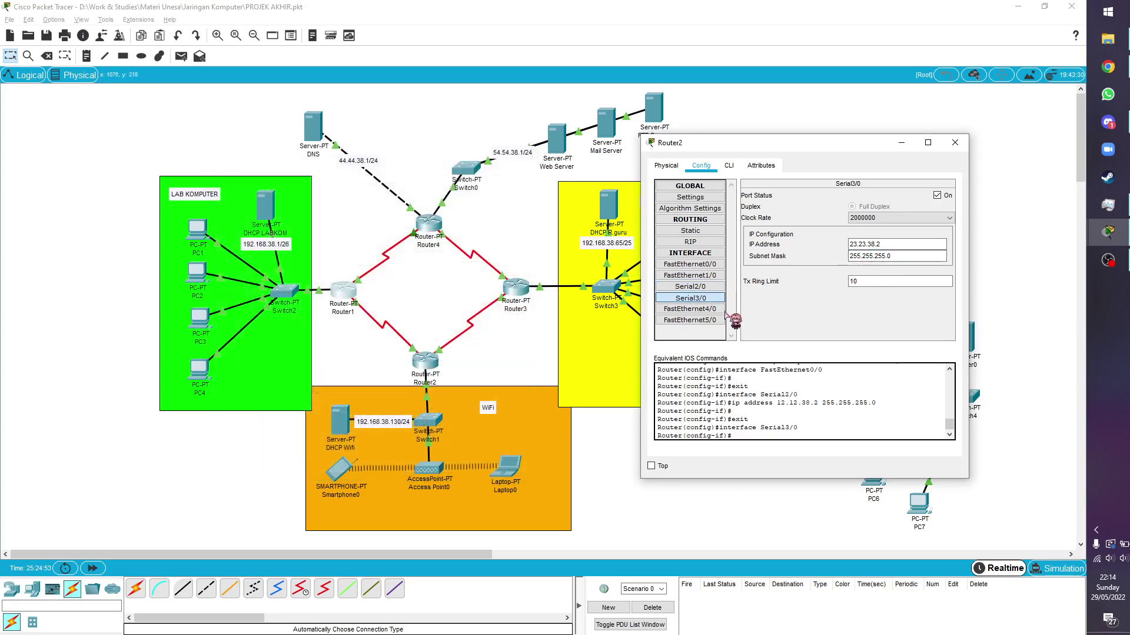
Close Router1, review Router2's RIP list (12.0.0.0, 23.0.0.0, 192.168.38.0), and close Router2
left_click(524, 142)
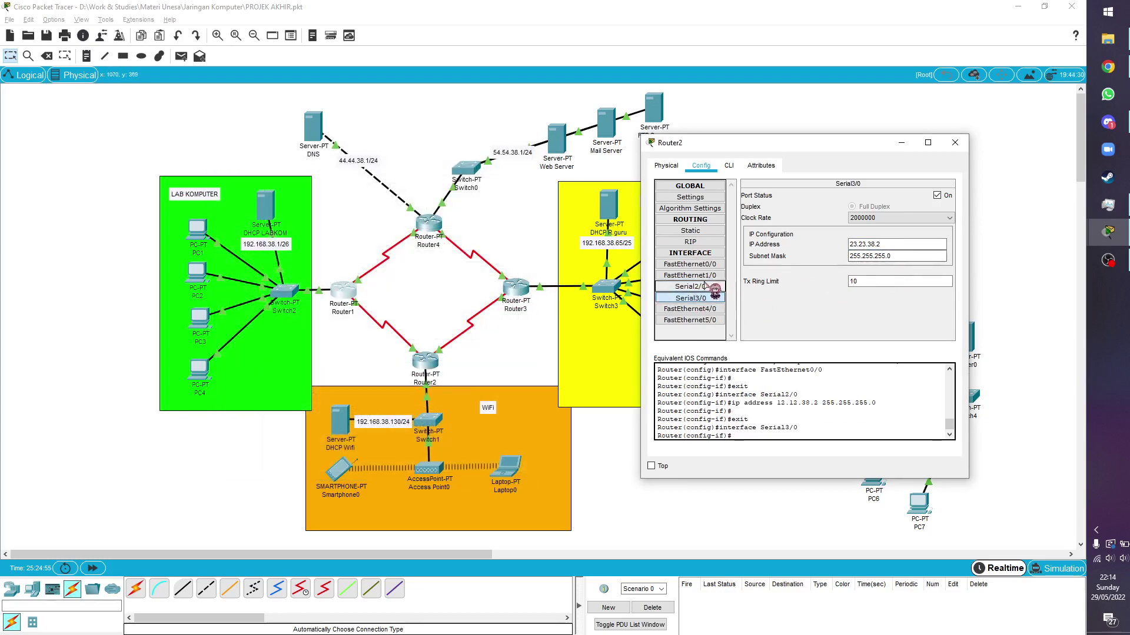
left_click(690, 242)
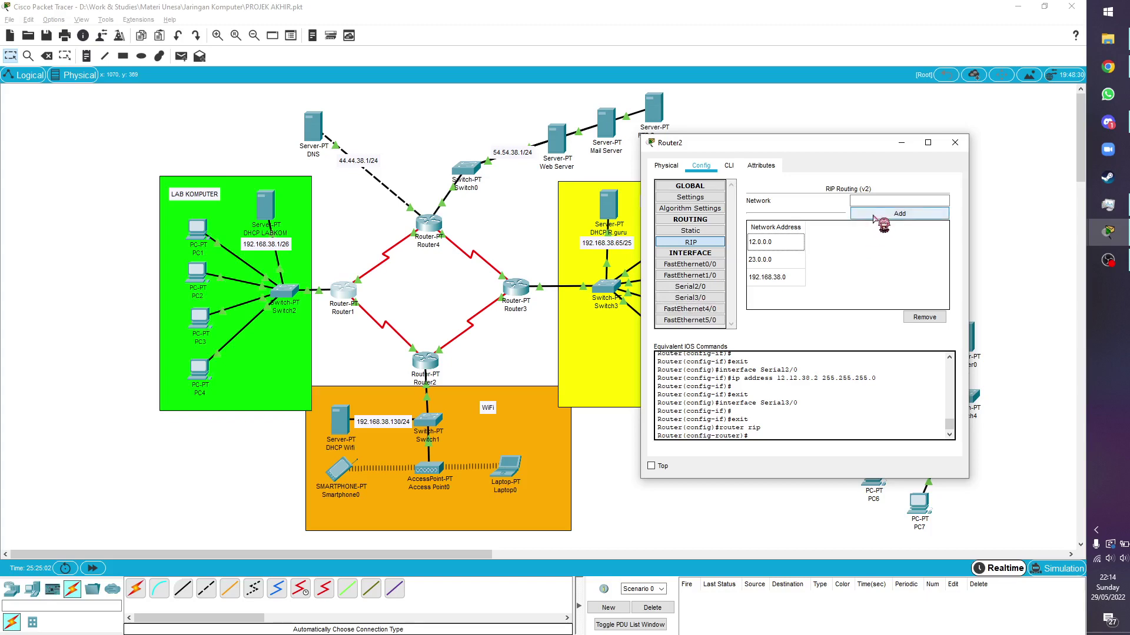
left_click(955, 142)
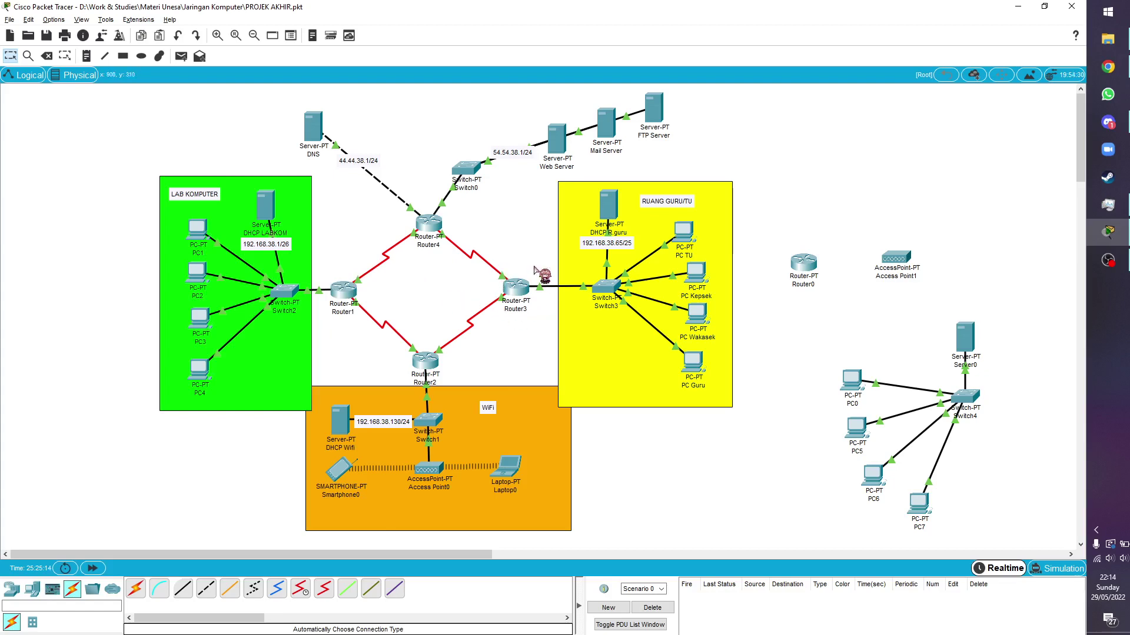
left_click(429, 224)
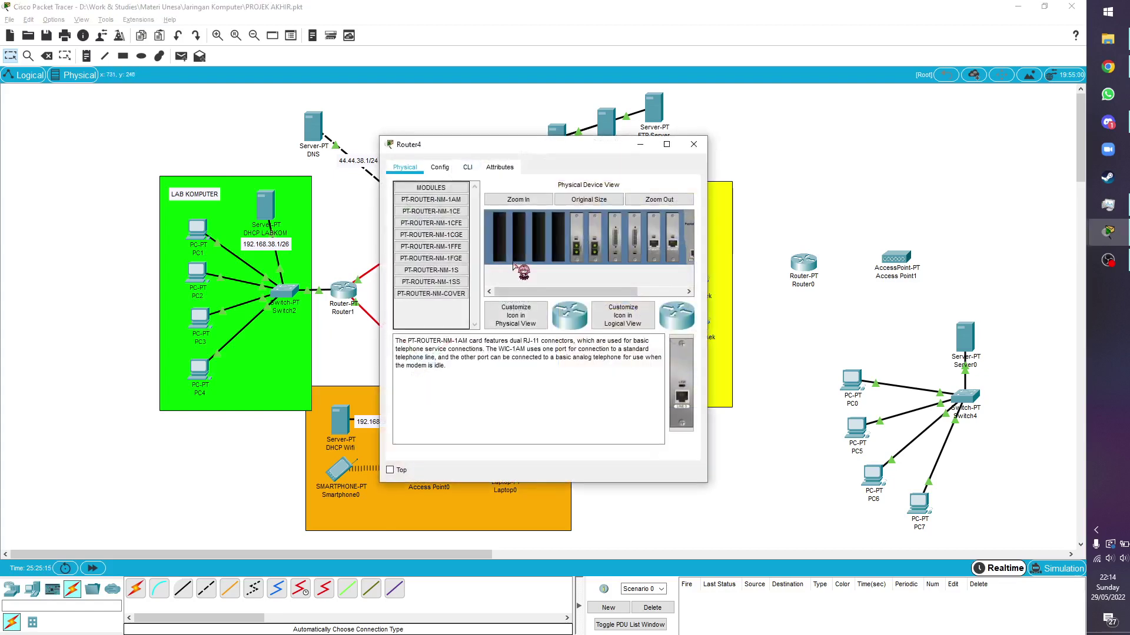
left_click(440, 167)
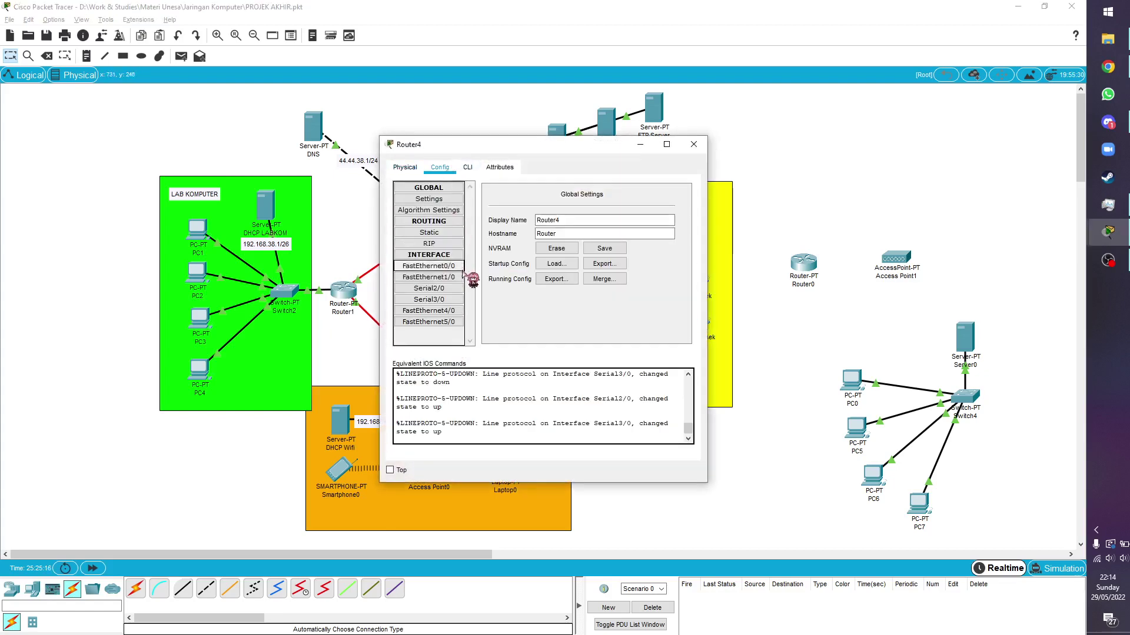
left_click(434, 266)
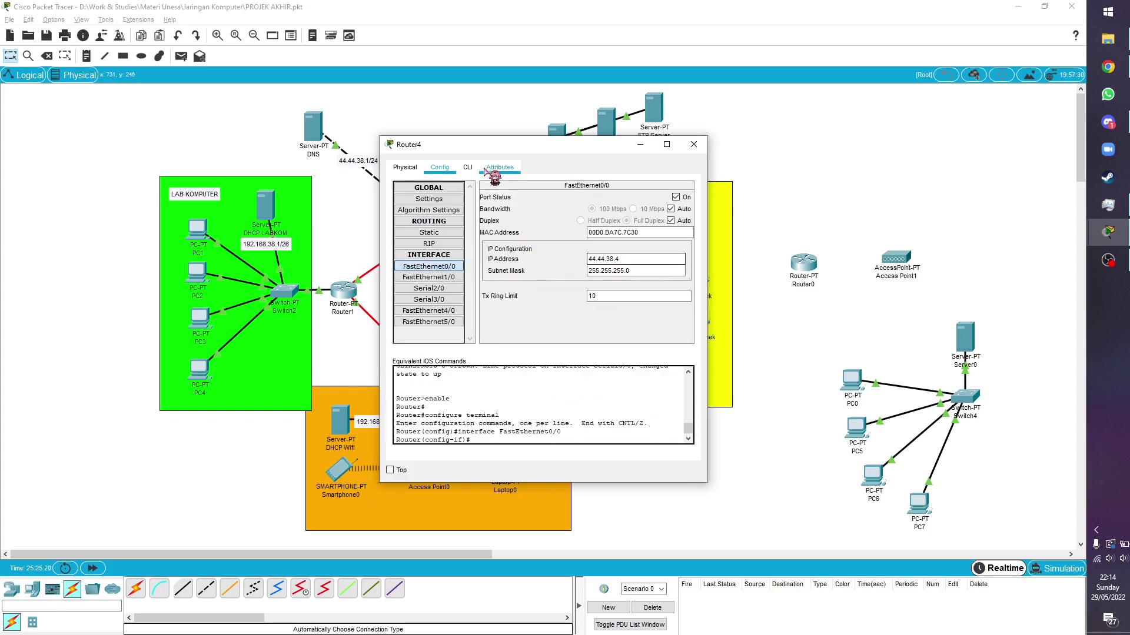
left_click_drag(497, 150, 738, 157)
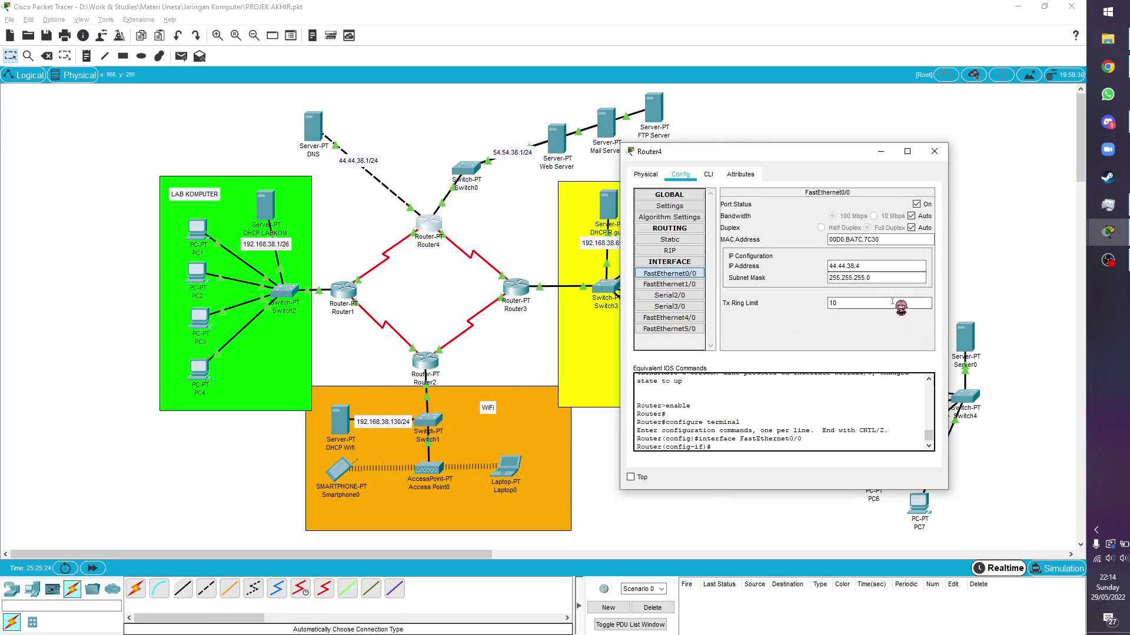
left_click(850, 280)
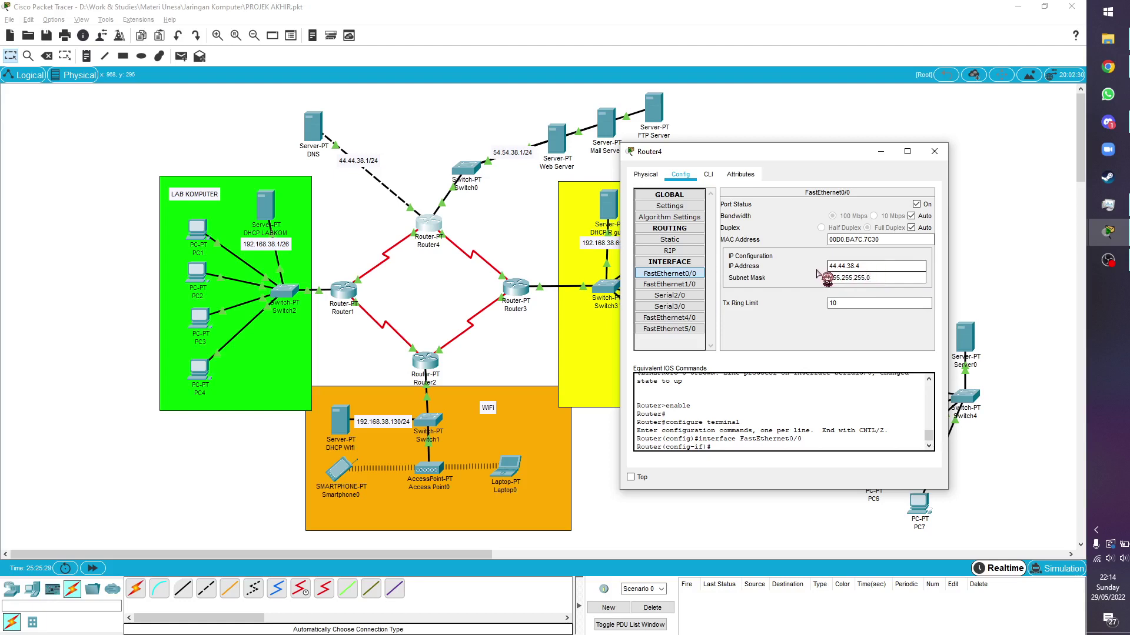
left_click(671, 285)
left_click(680, 276)
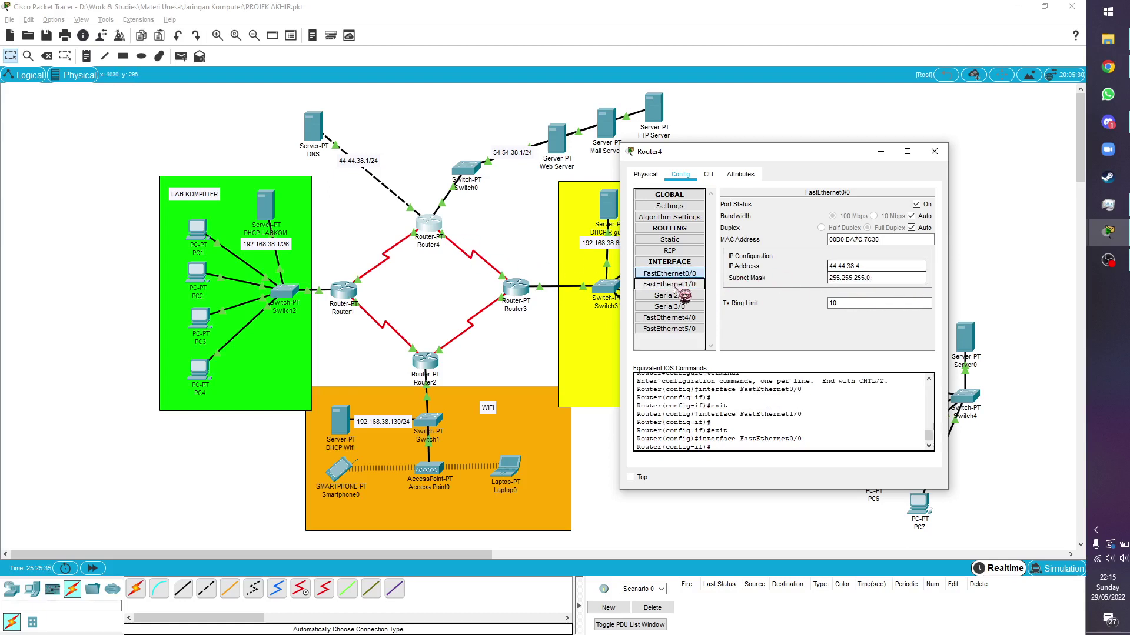
left_click(668, 285)
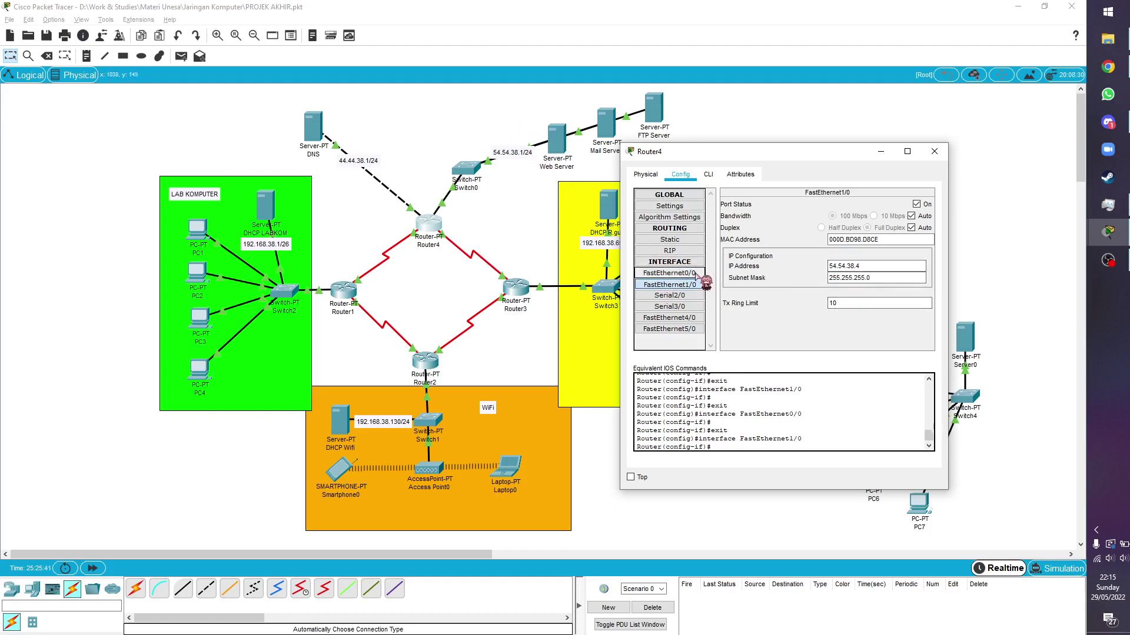
left_click(669, 296)
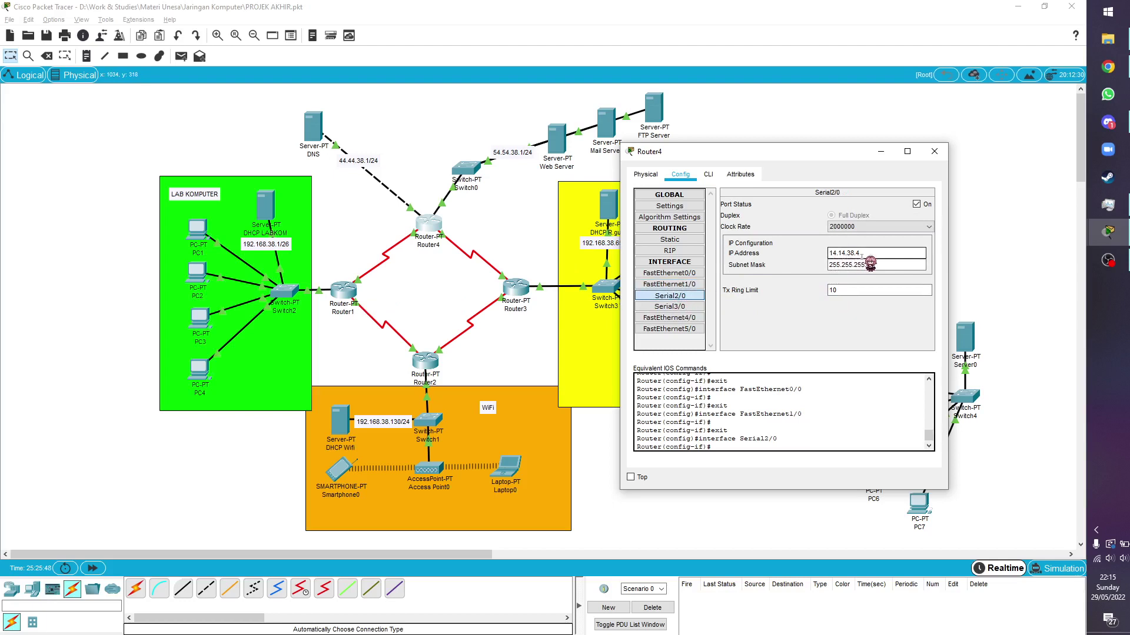
left_click(671, 306)
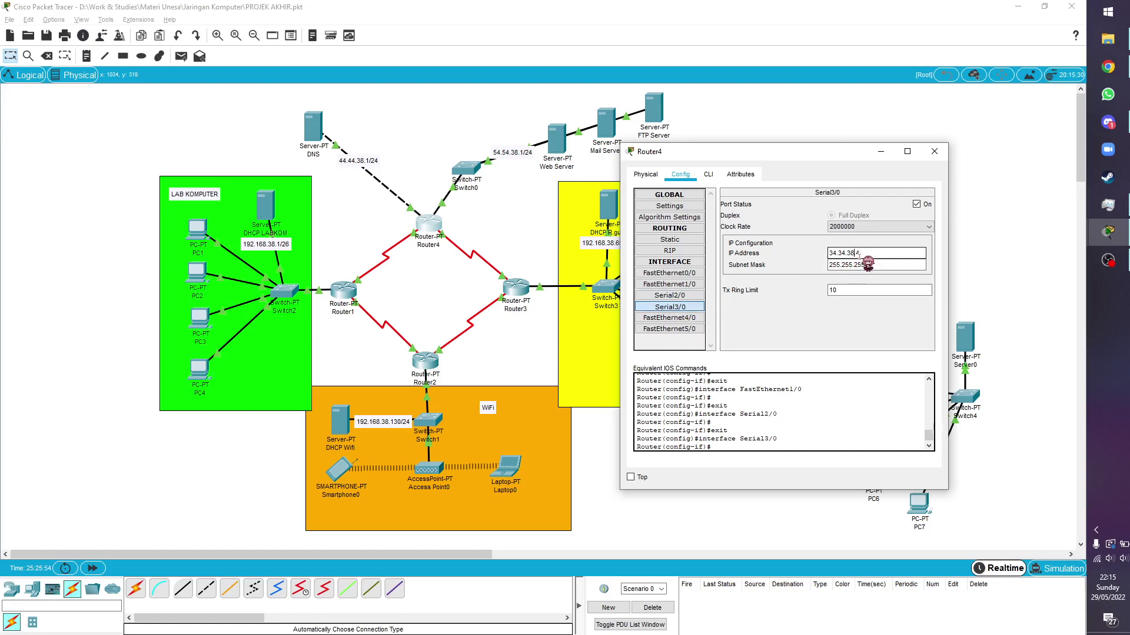
left_click(873, 263)
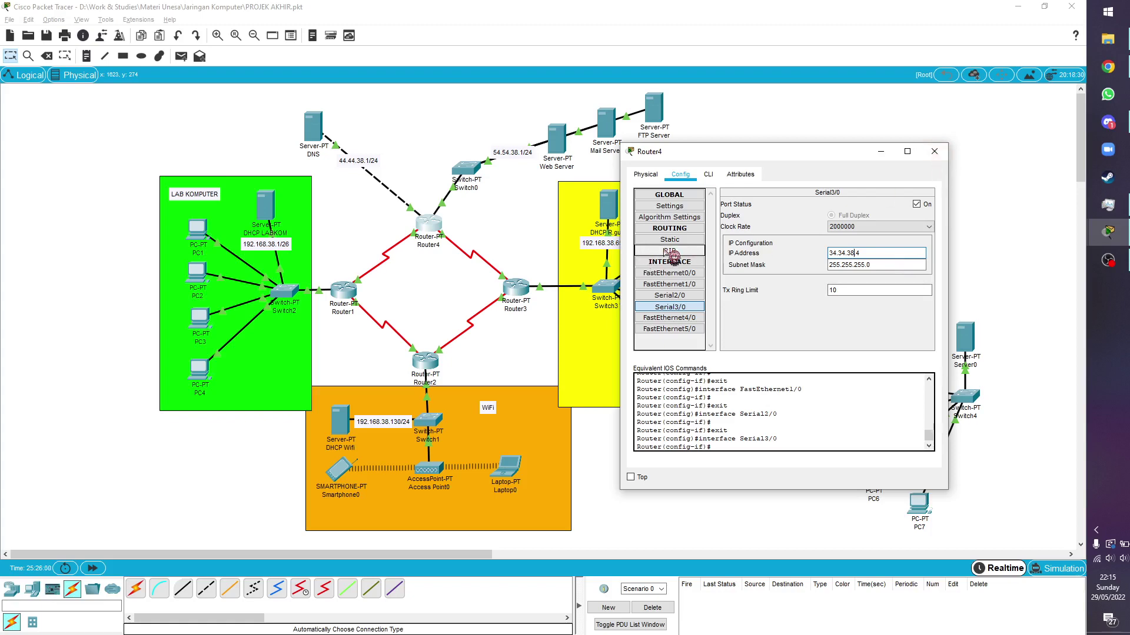
left_click(934, 151)
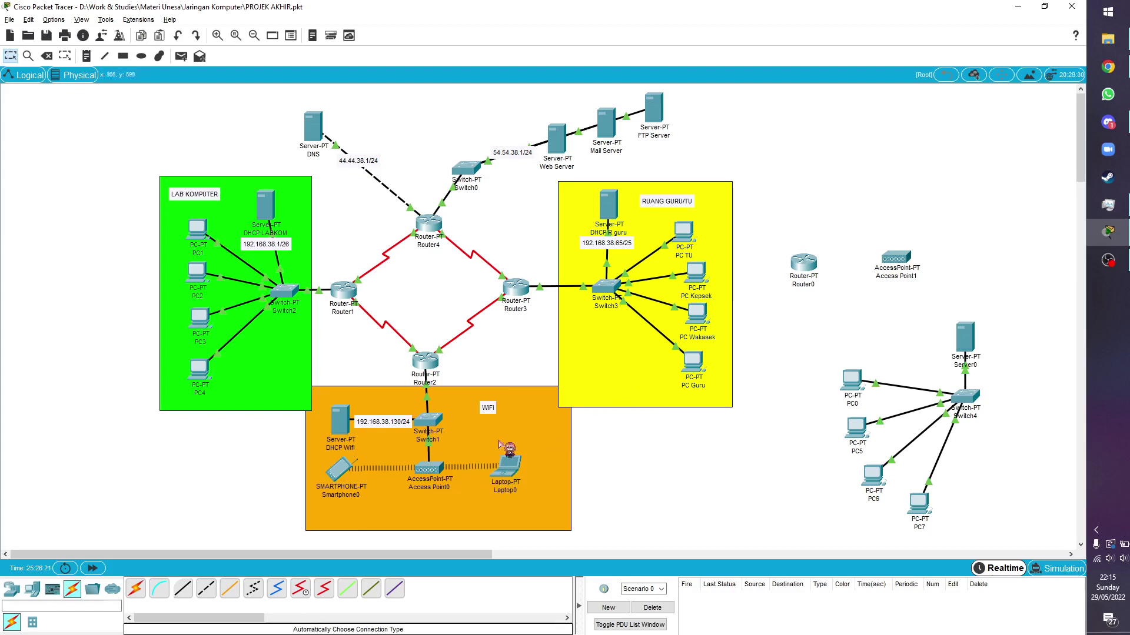
View Access Point1's Port 1 wireless settings and move its window aside
left_click(426, 469)
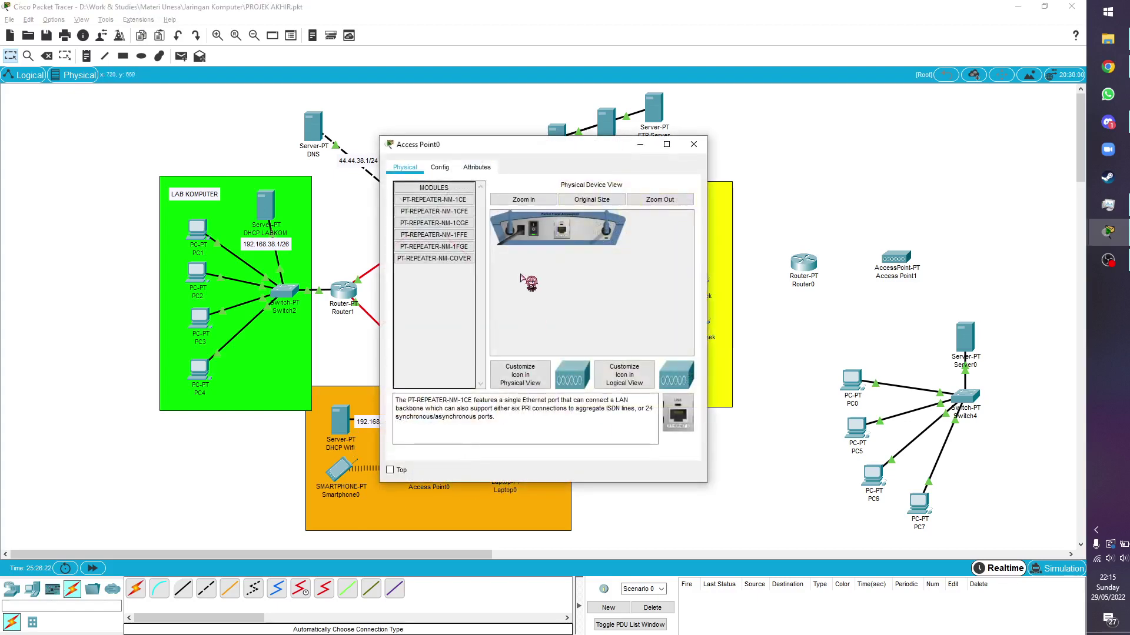
left_click(694, 144)
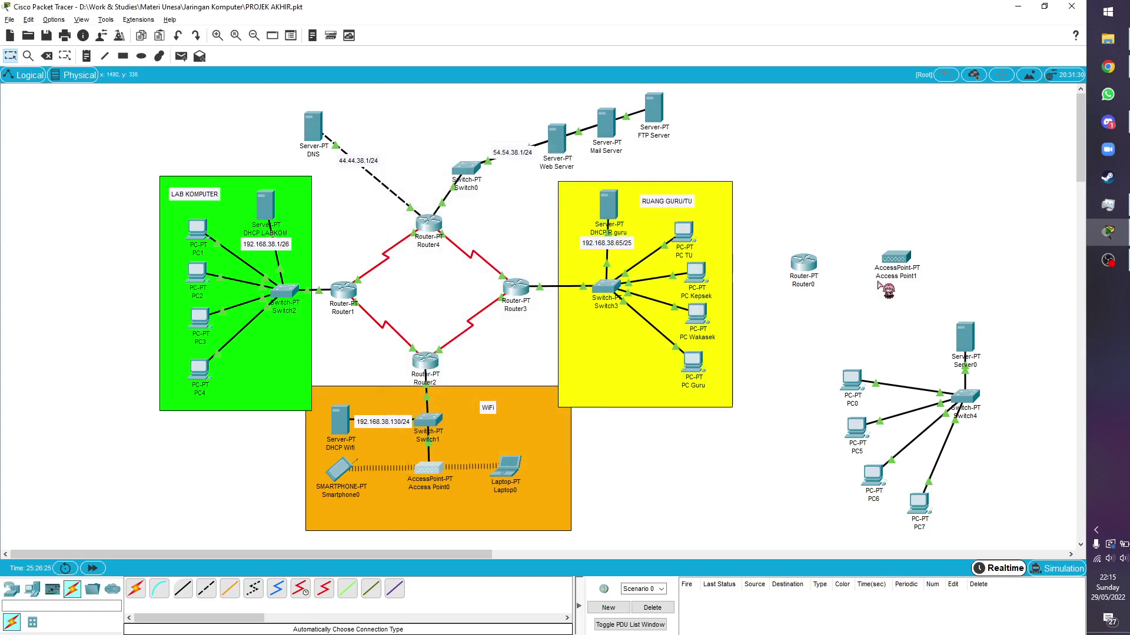
left_click(918, 257)
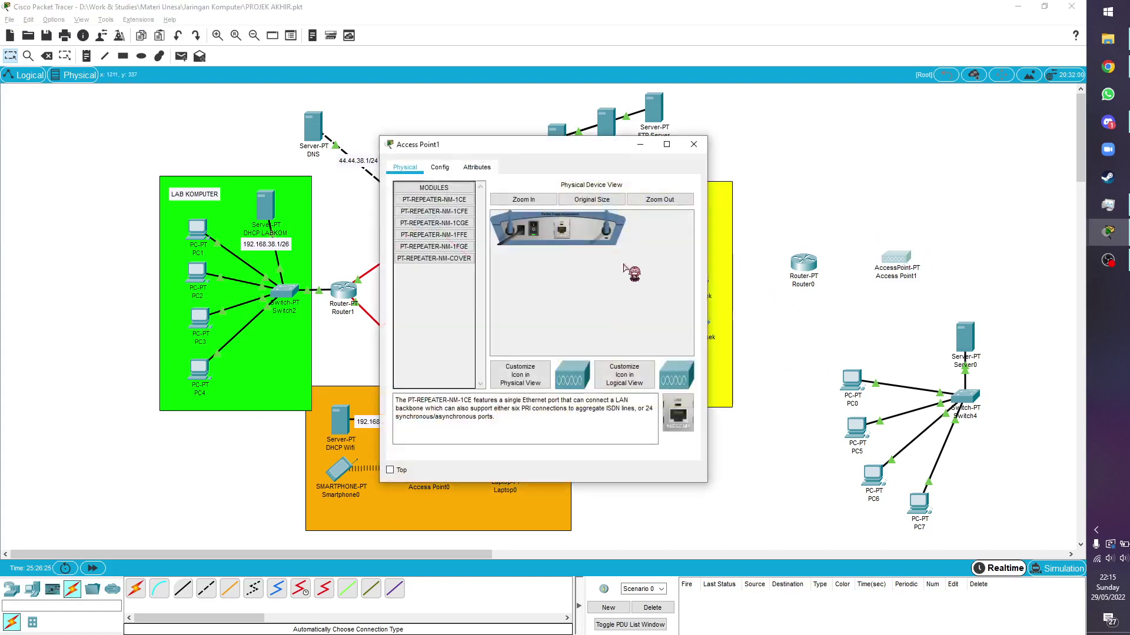
left_click(440, 168)
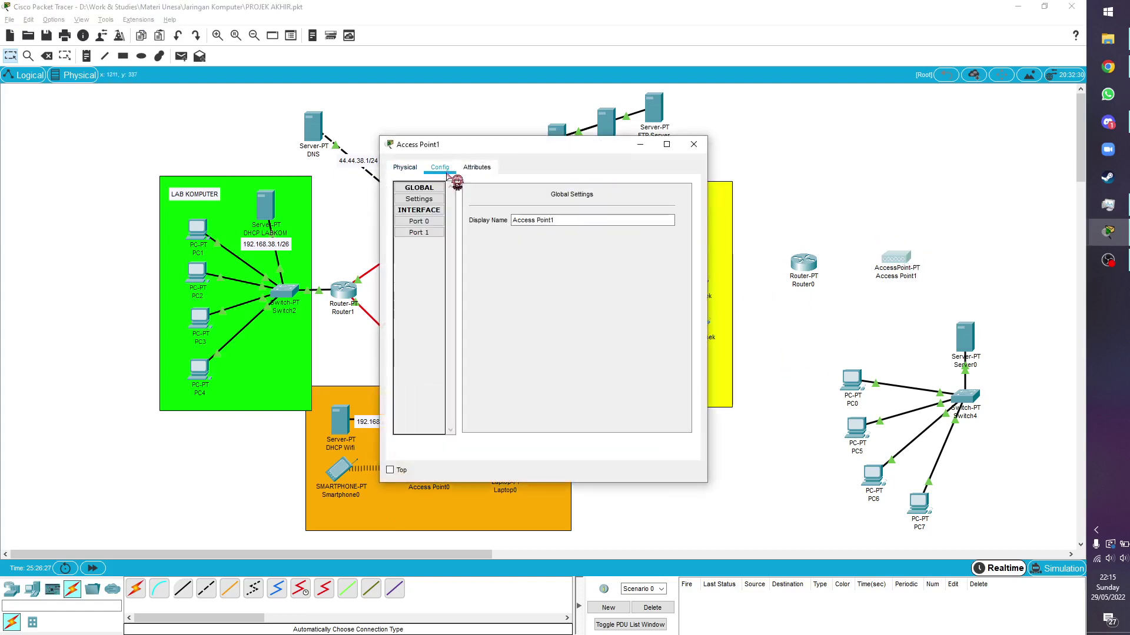
left_click(434, 234)
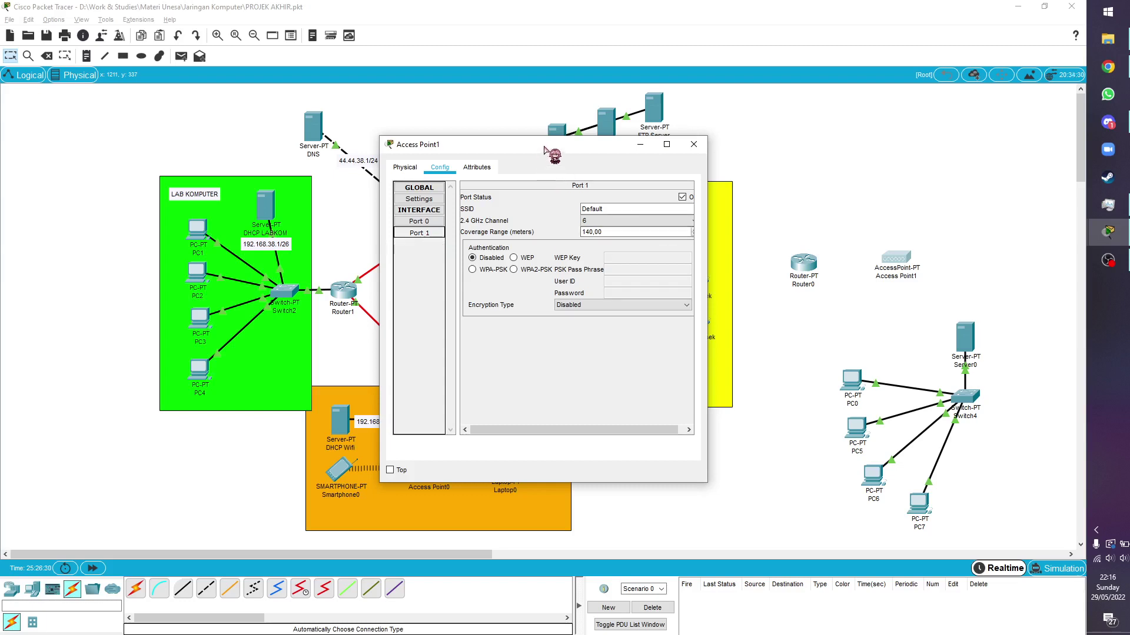
left_click_drag(546, 149, 841, 179)
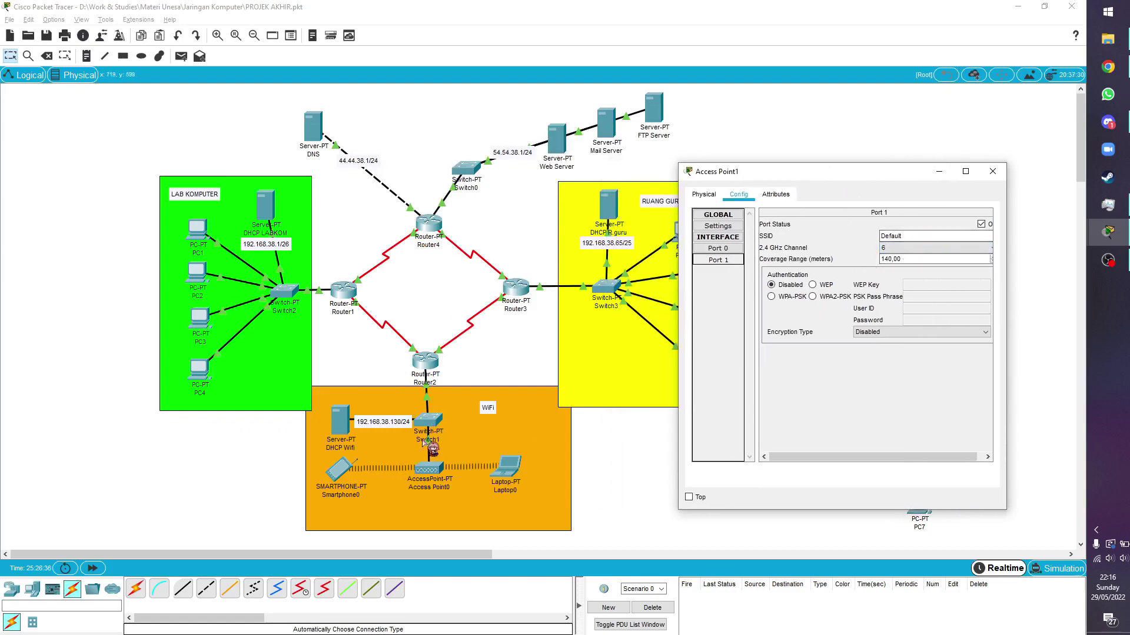
Check Access Point0's Port 1: SSID WifiSekolah secured with WPA2-PSK and AES
left_click(443, 475)
left_click(440, 168)
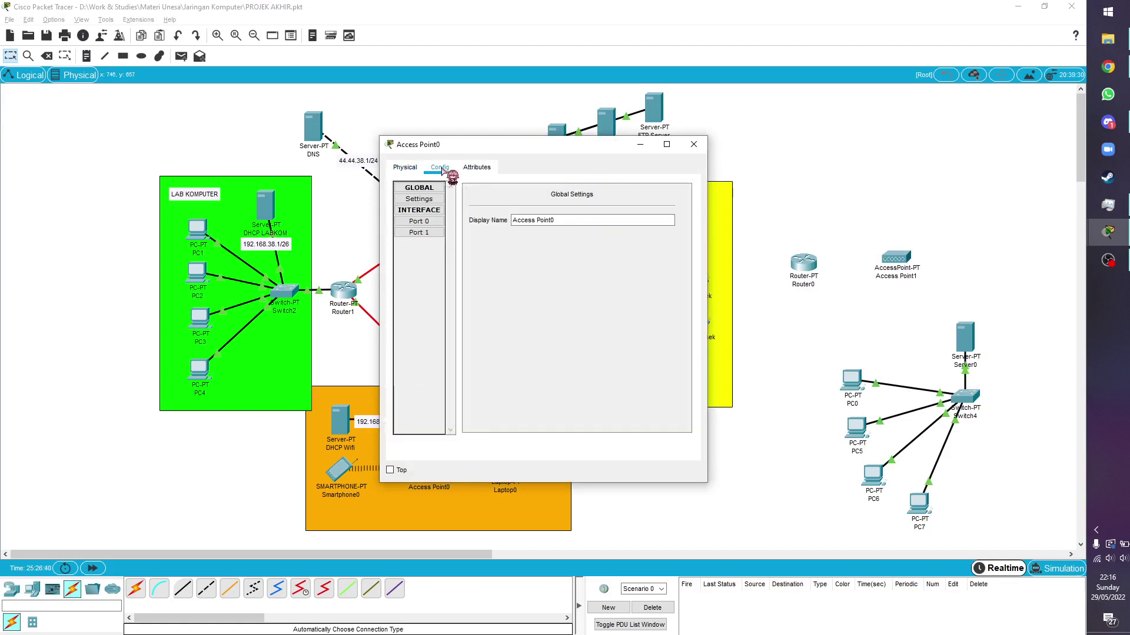
left_click(424, 232)
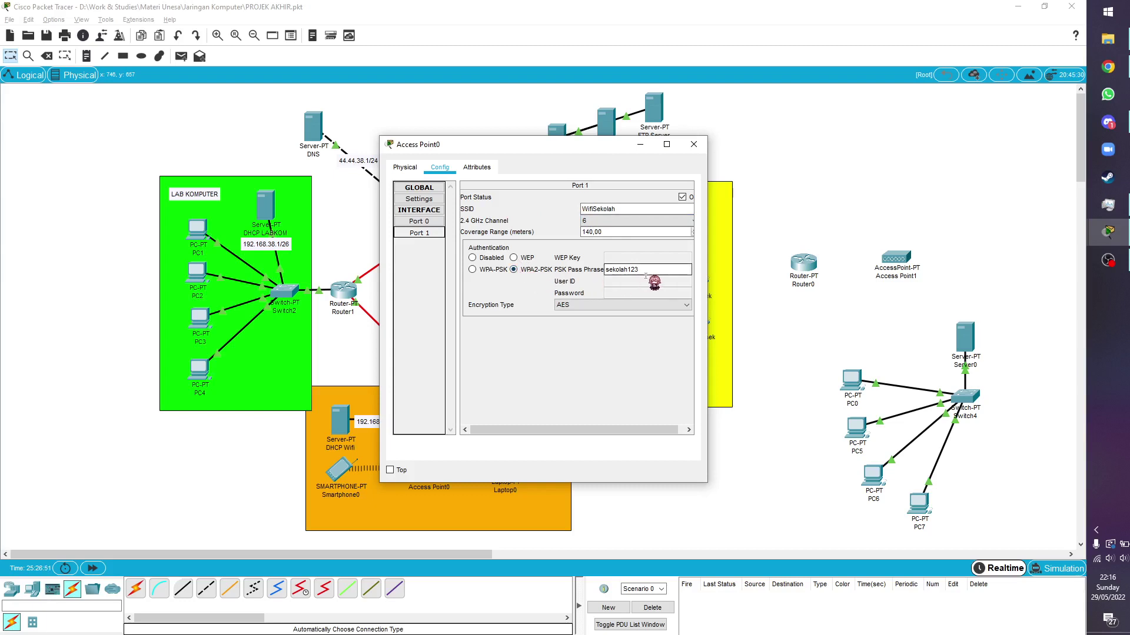
left_click(693, 145)
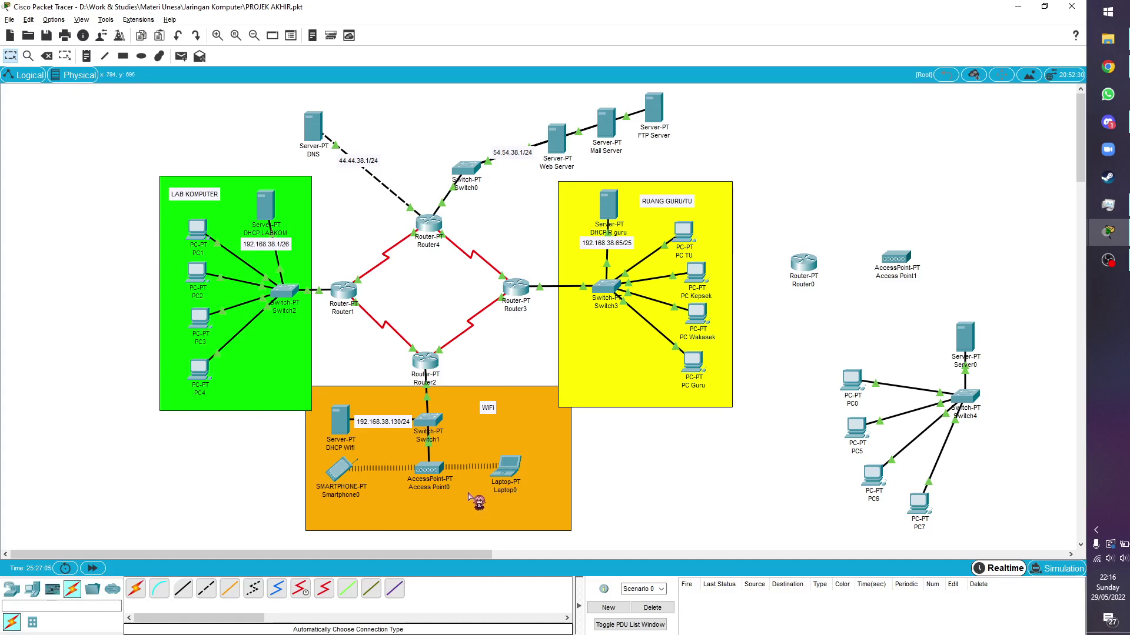
Verify Smartphone0's Wireless0 is on WifiSekolah with DHCP address 192.168.38.132
left_click(340, 474)
left_click(439, 167)
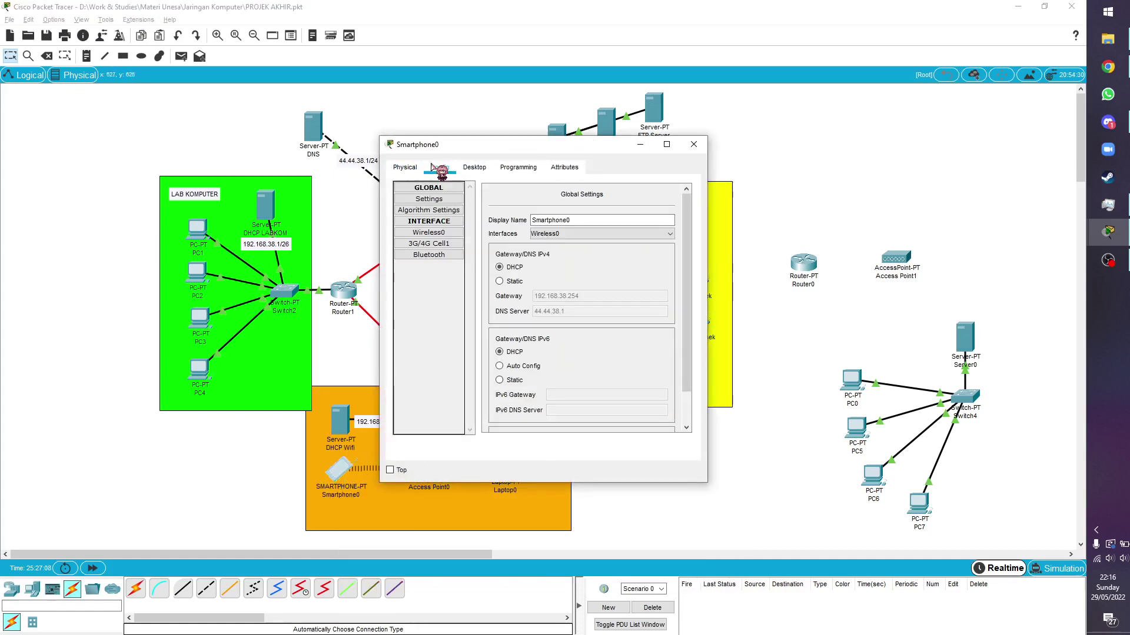
left_click(428, 233)
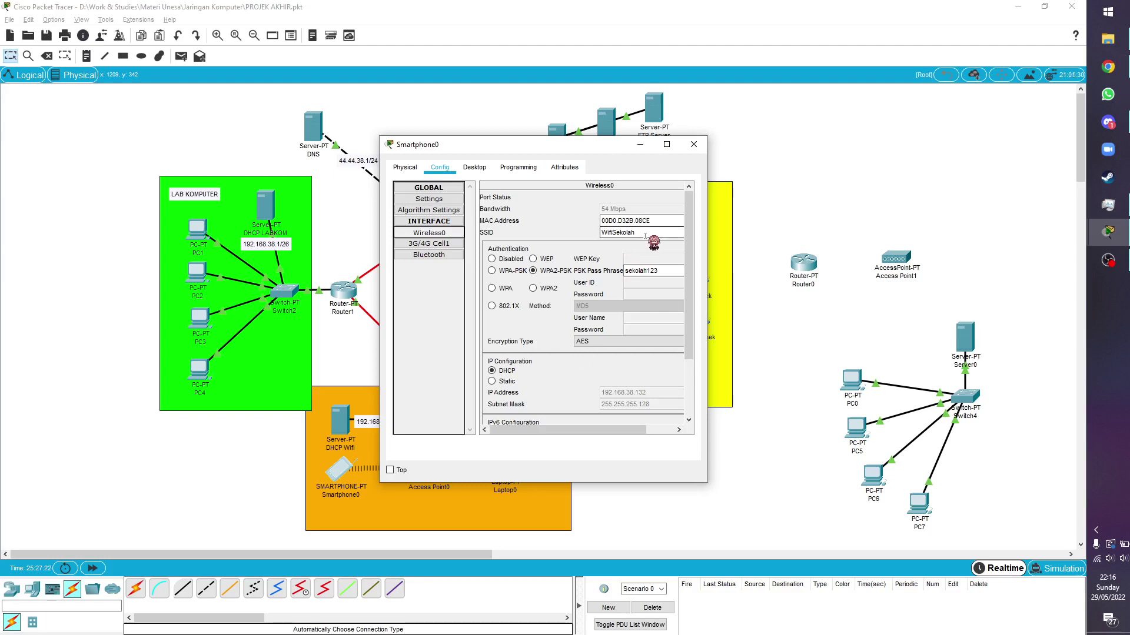
left_click_drag(645, 236, 598, 237)
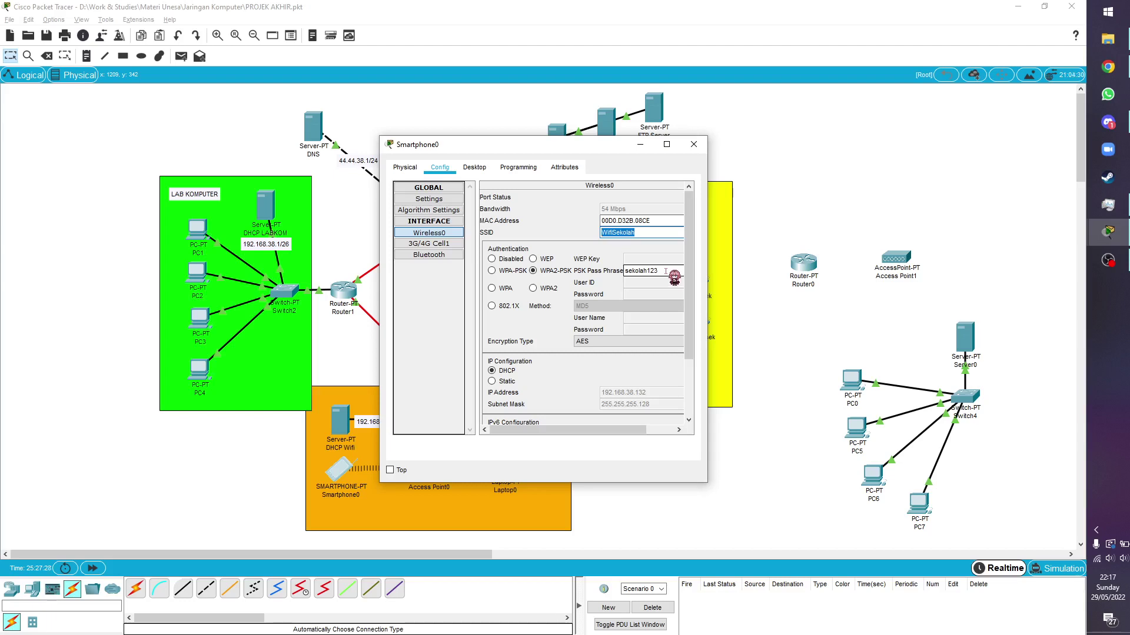
left_click(694, 144)
Show the End Devices category and pick a smartphone to add
left_click(12, 589)
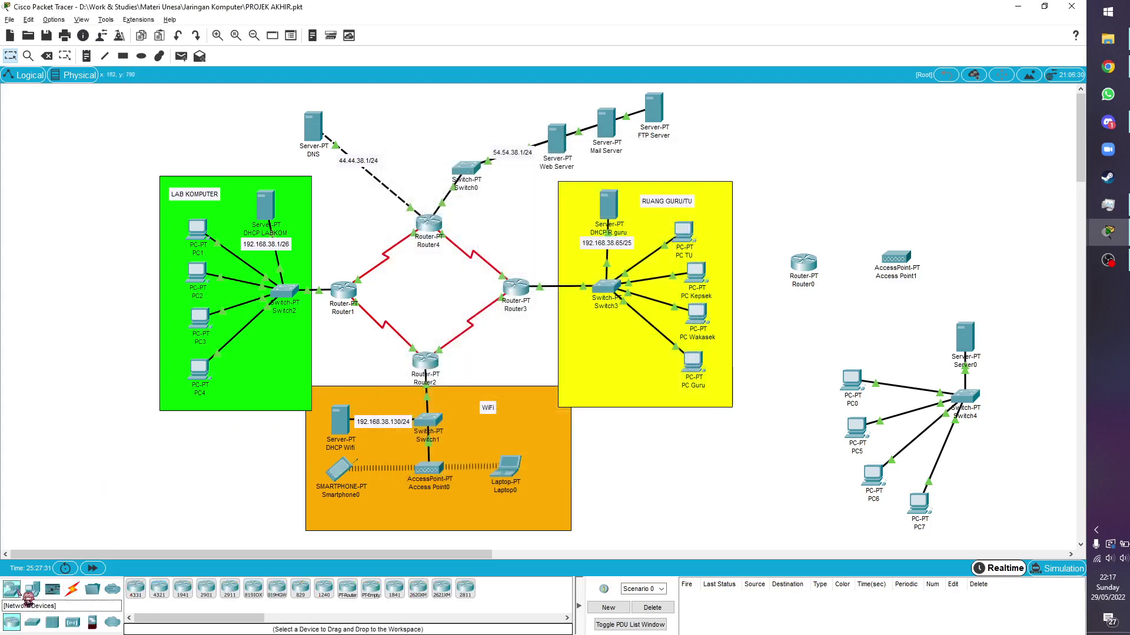
left_click(33, 589)
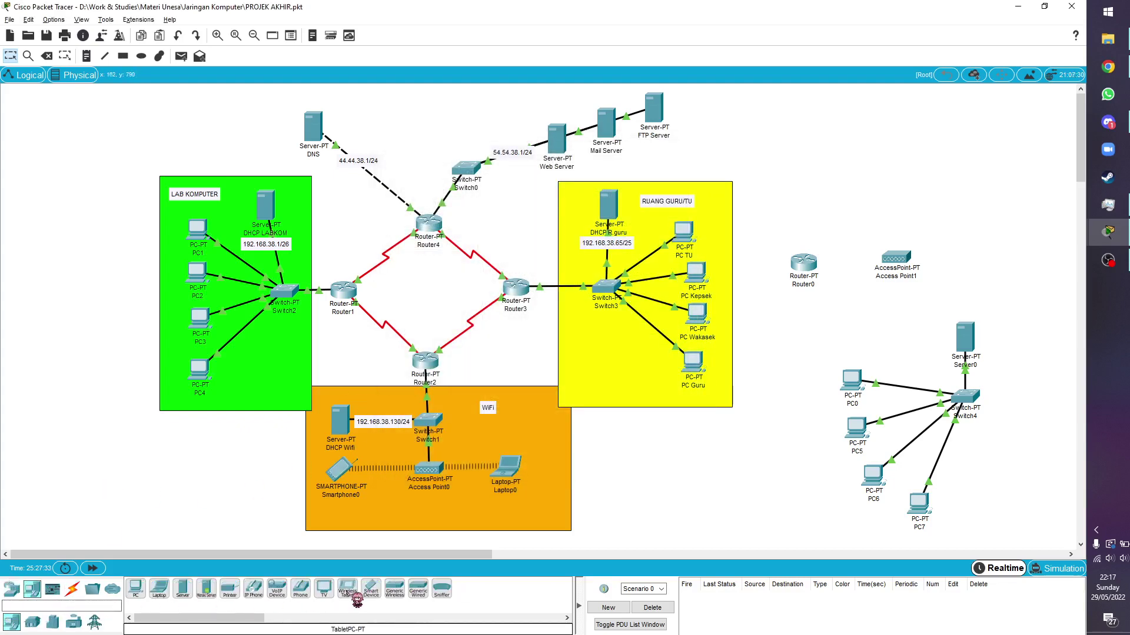
left_click(300, 588)
Place a new Smartphone1 in the WiFi area and bring up its Wireless0 settings
left_click(447, 519)
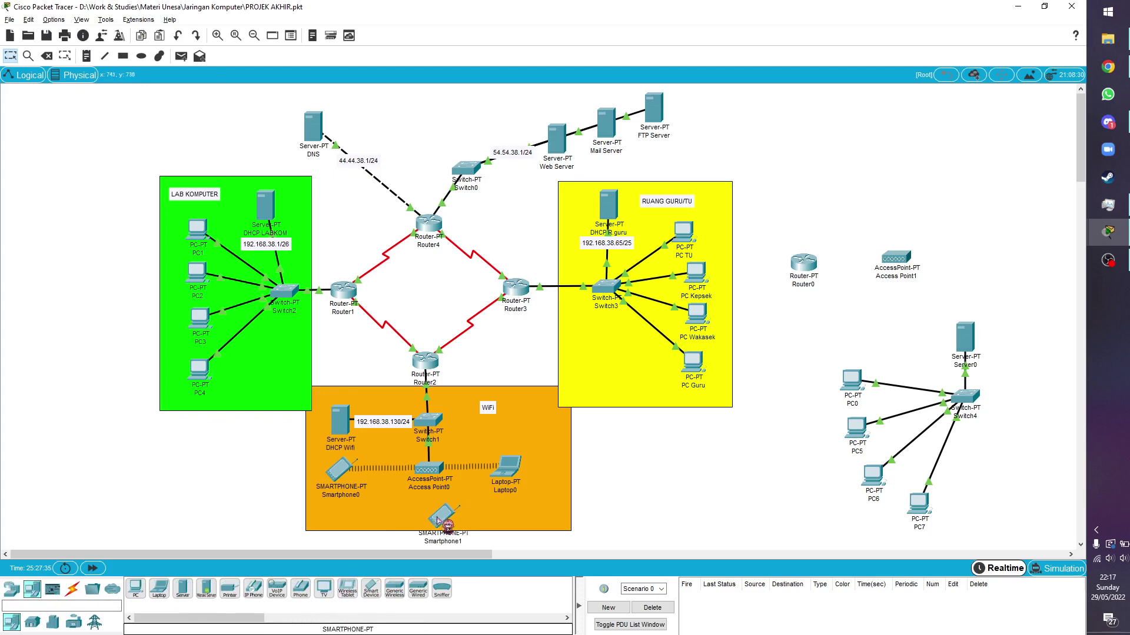
left_click_drag(437, 519, 427, 522)
left_click(427, 521)
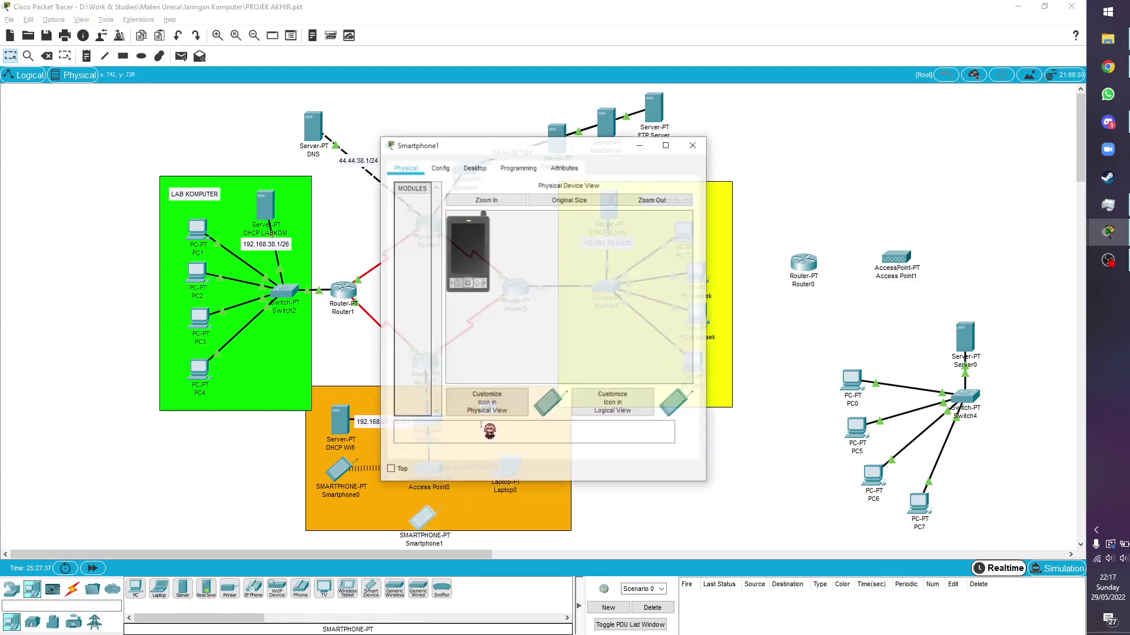
left_click(440, 167)
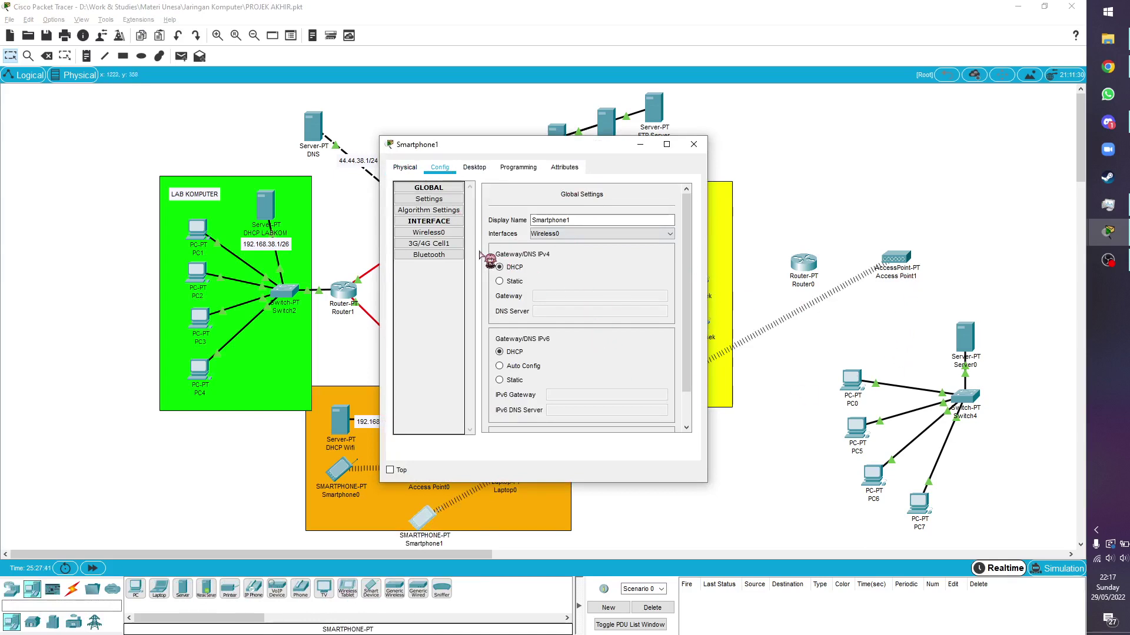
left_click(441, 236)
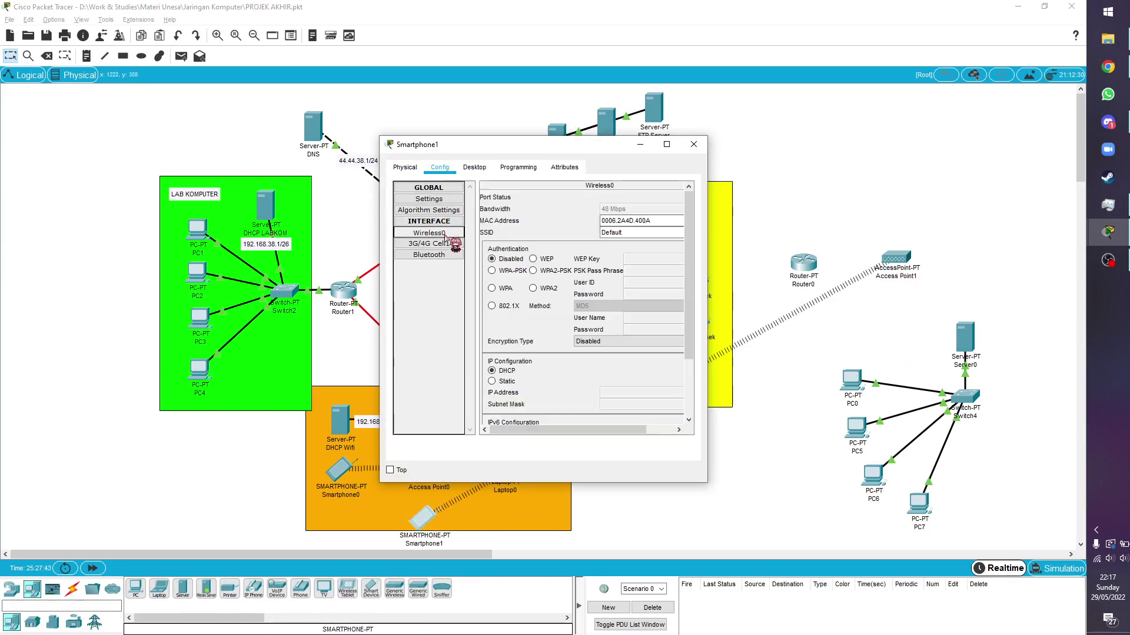
Secure Smartphone1 with WPA2-PSK and the network pass phrase, reposition it, then delete it
double_click(641, 233)
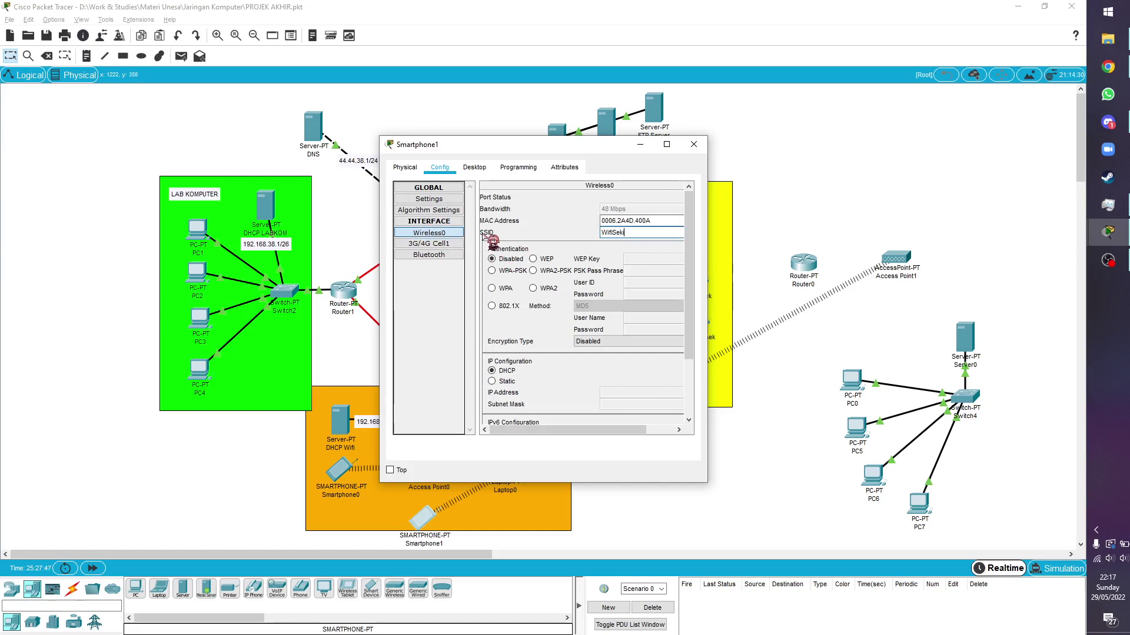
left_click(532, 271)
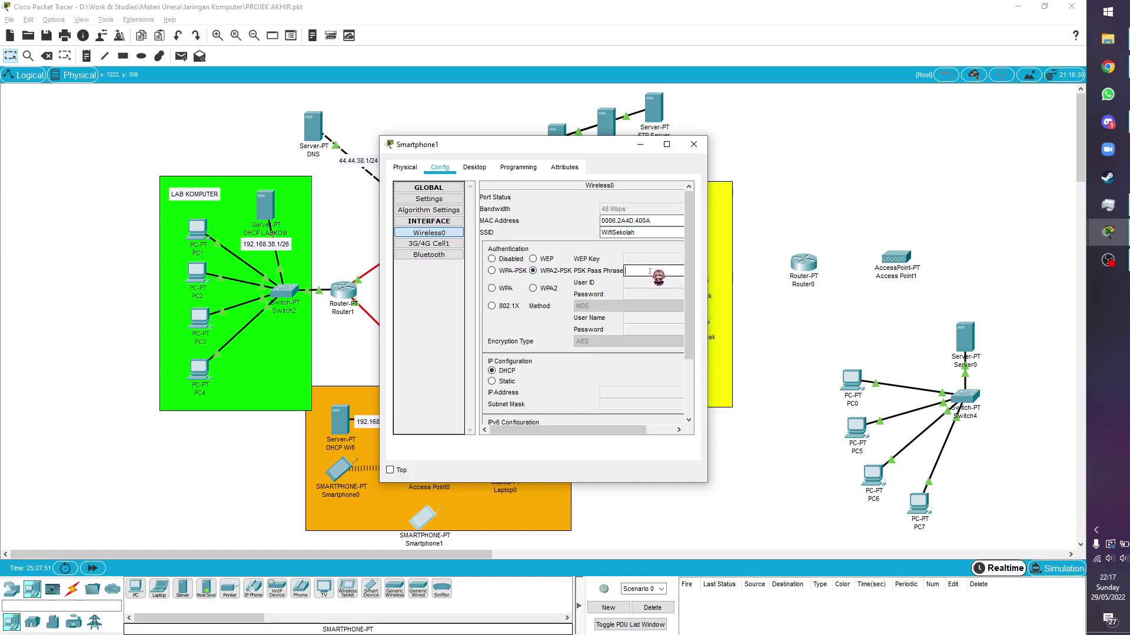
left_click(650, 271)
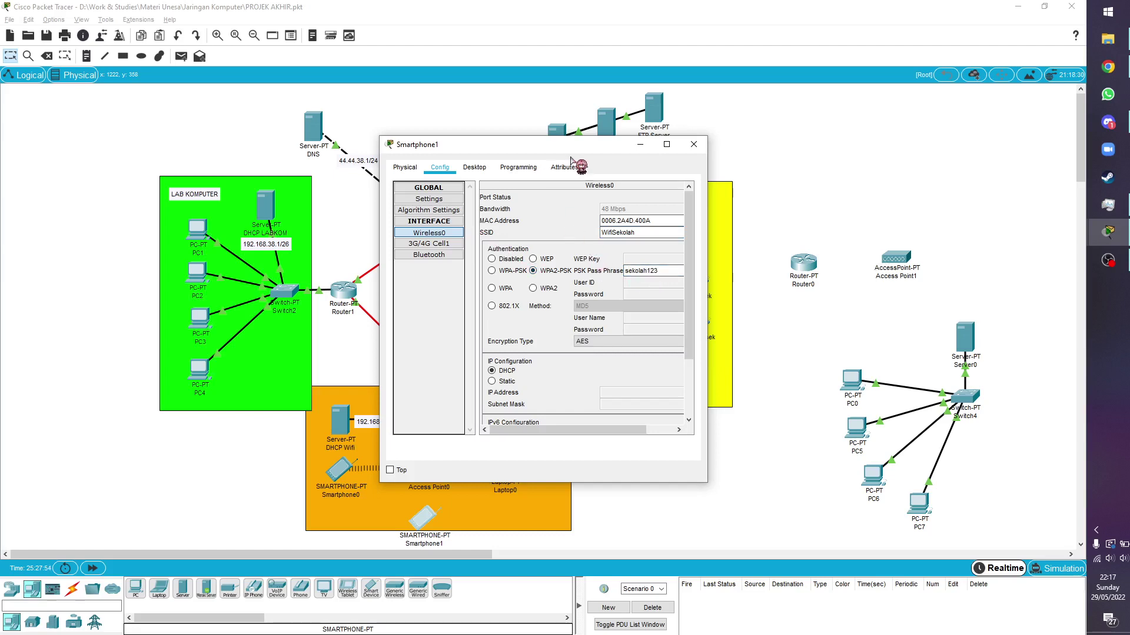
left_click_drag(560, 148, 834, 155)
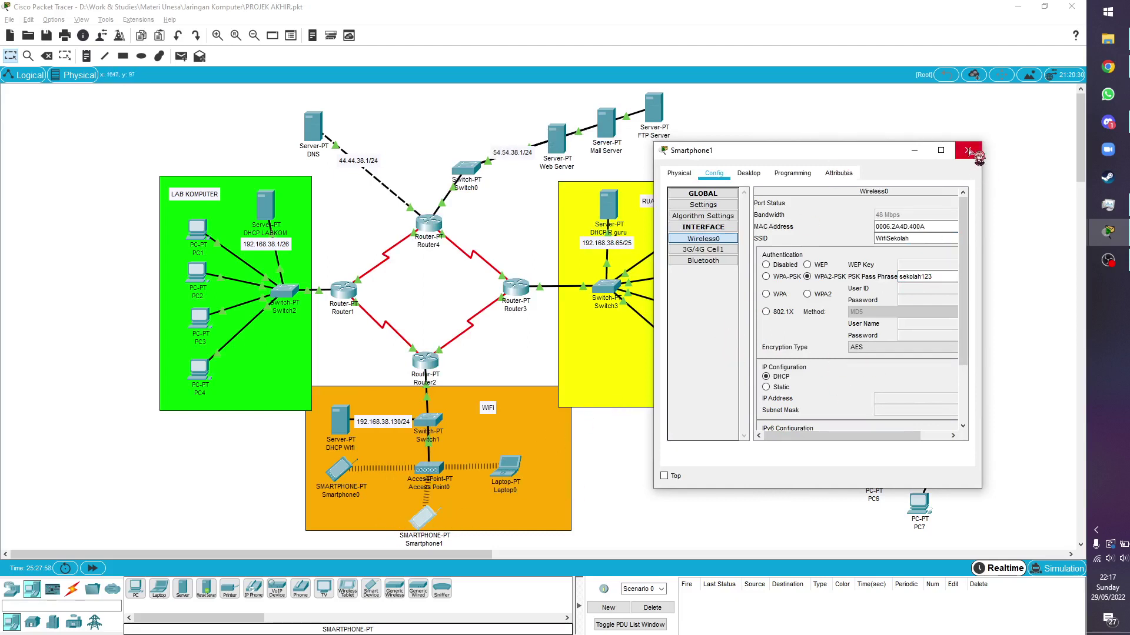
left_click_drag(426, 541, 504, 534)
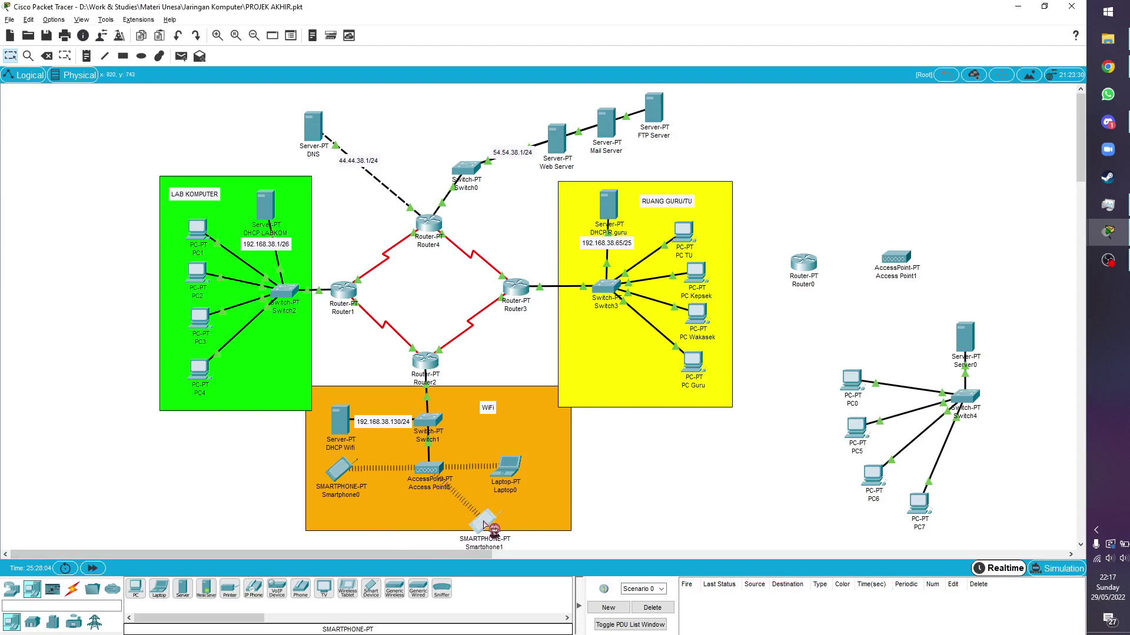
mouse_move(484, 525)
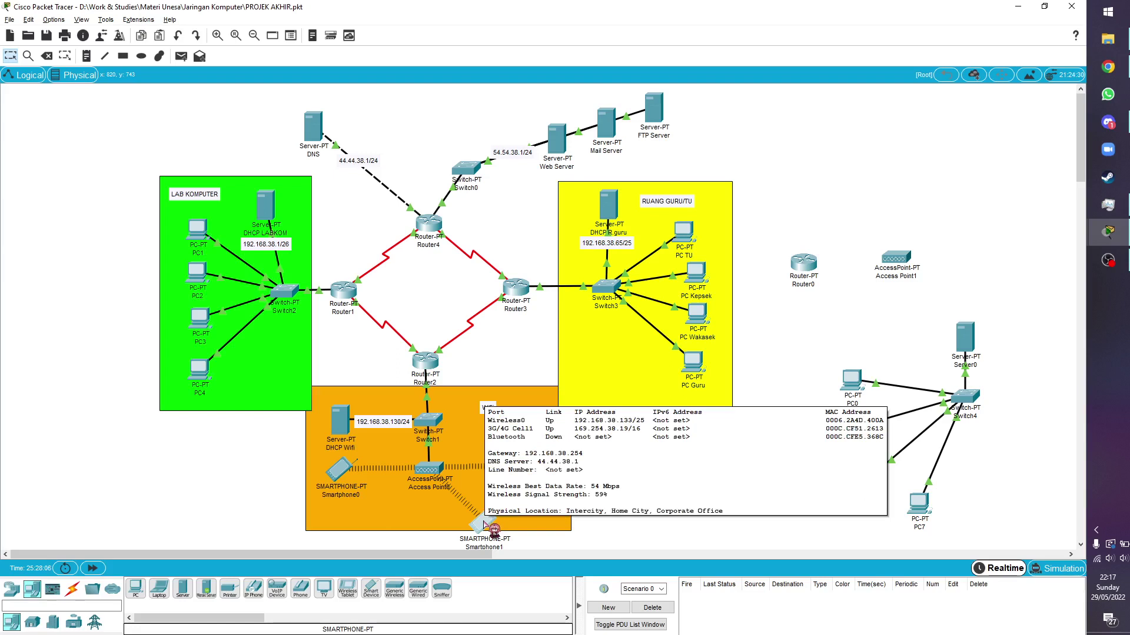
key("Delete")
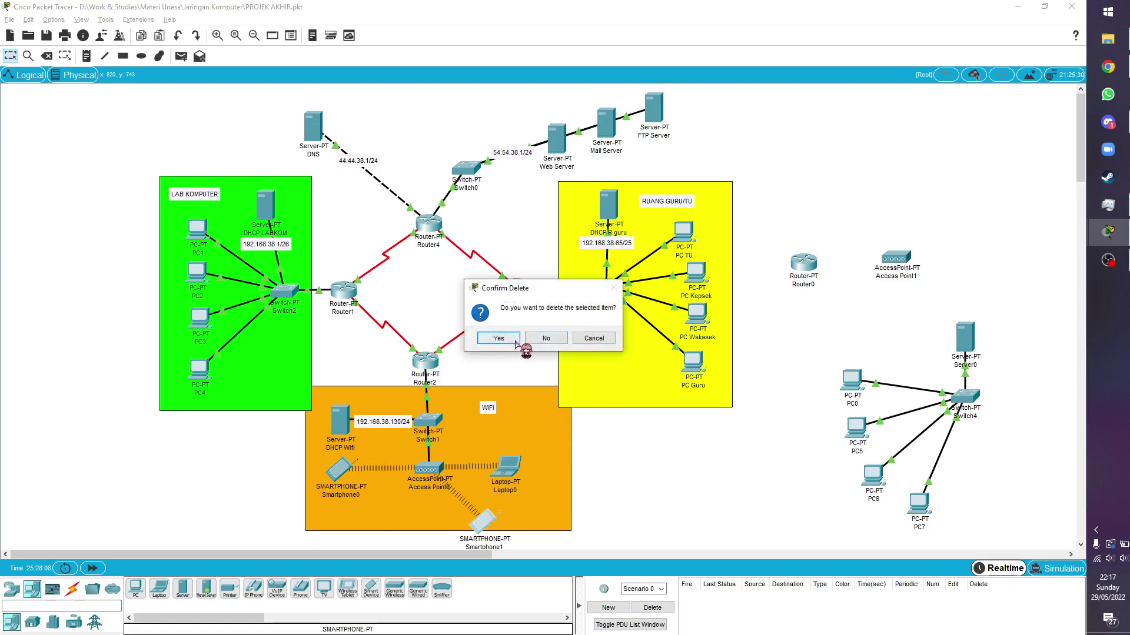
Confirm Smartphone1's deletion and check Smartphone0 still holds 192.168.38.132 via DHCP
left_click(504, 338)
key("Escape")
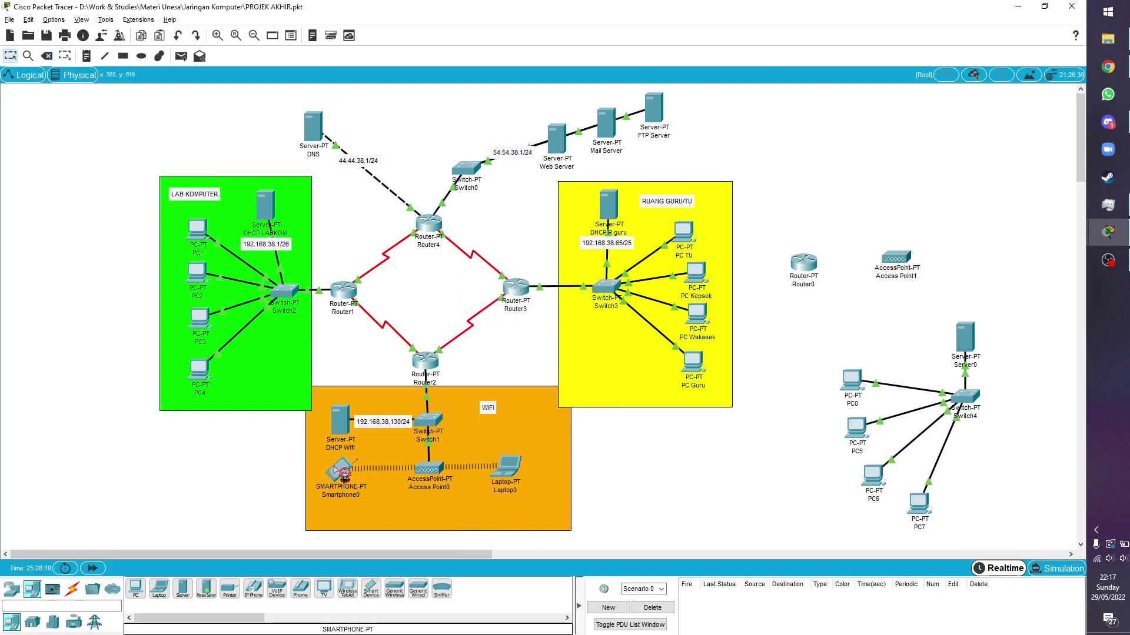
left_click(343, 470)
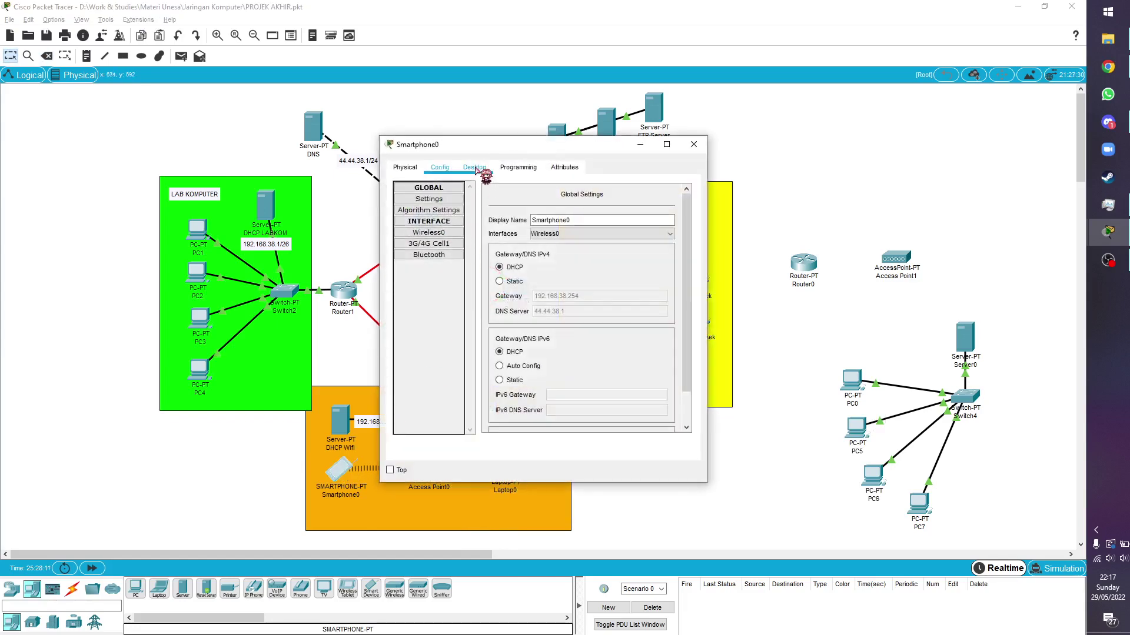
left_click(474, 168)
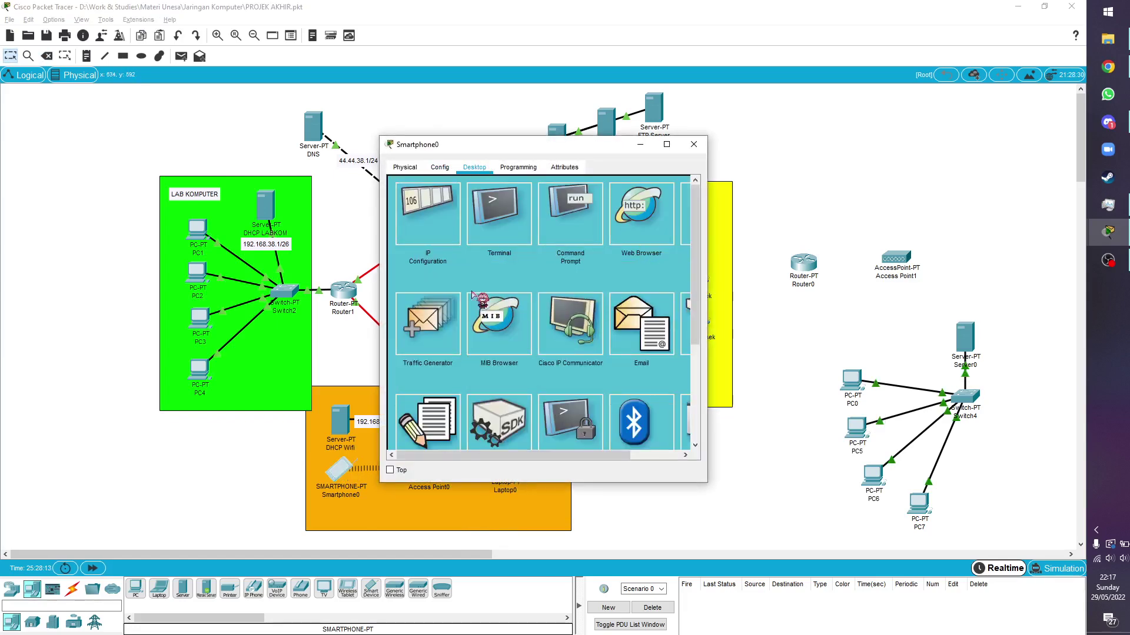
left_click(451, 220)
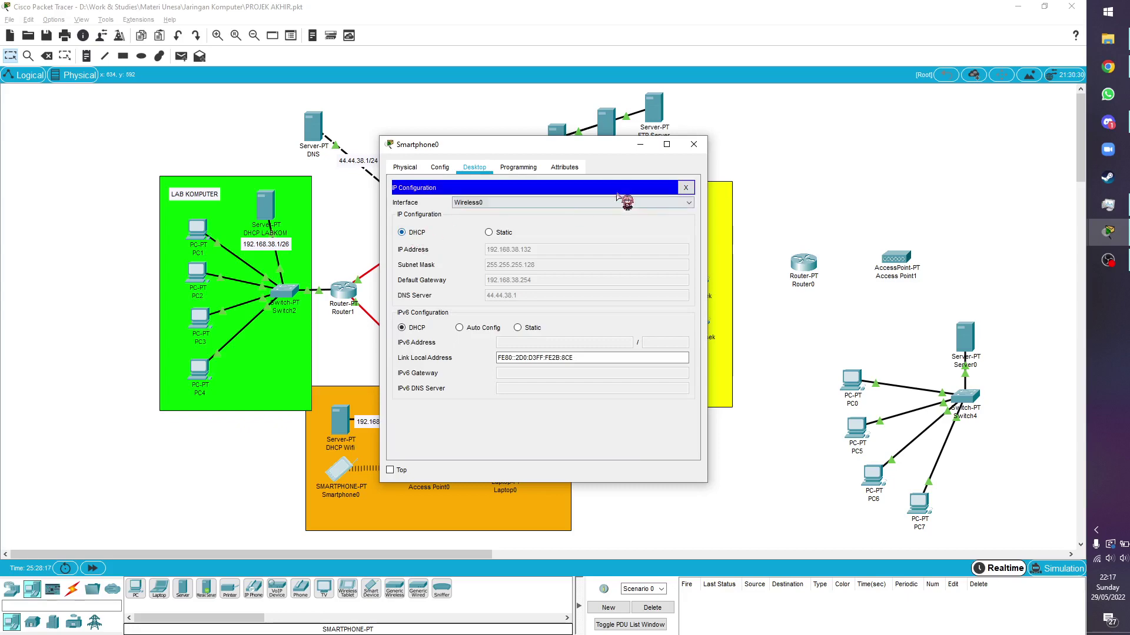
left_click(694, 144)
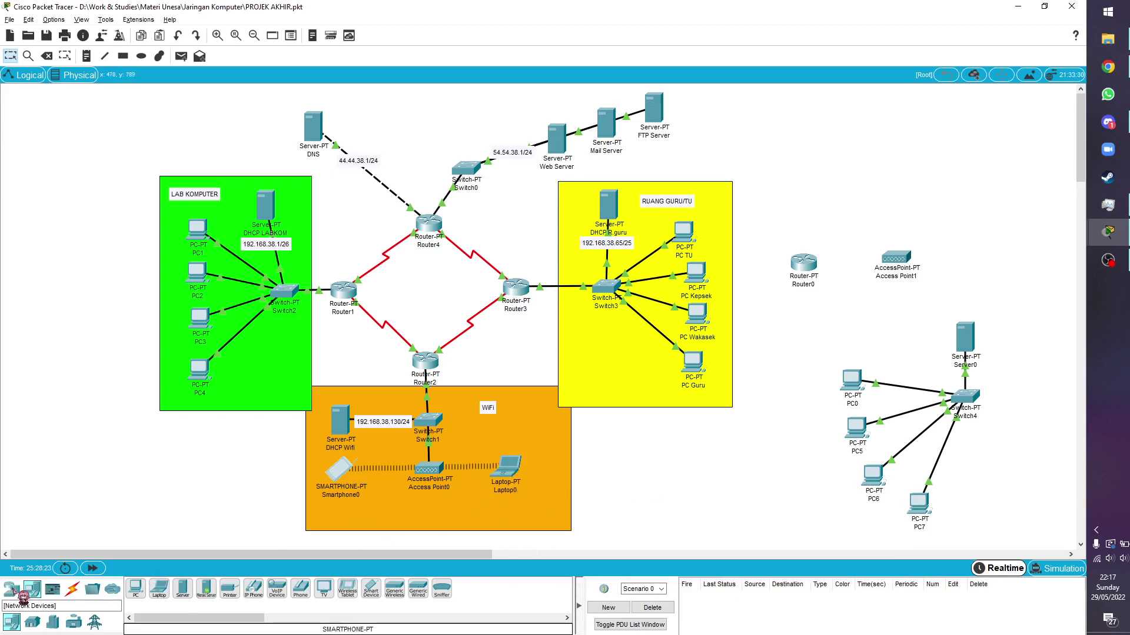
Add Laptop1, inspect its FastEthernet0 and Bluetooth settings, and move it below the WiFi area
left_click(159, 588)
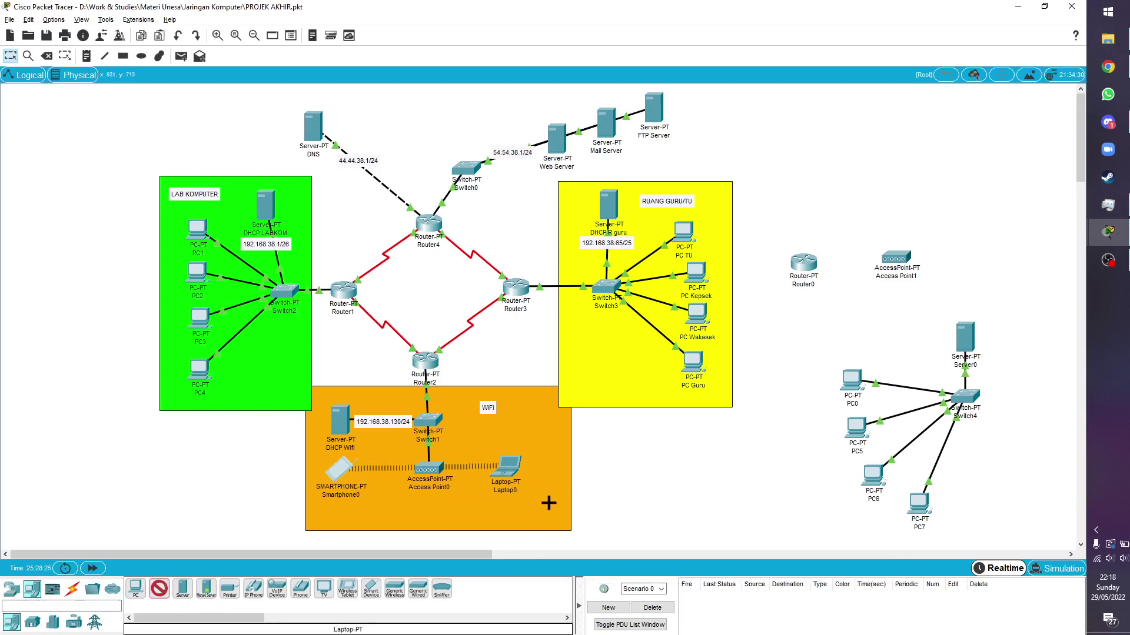
left_click(548, 503)
left_click(542, 506)
left_click(440, 167)
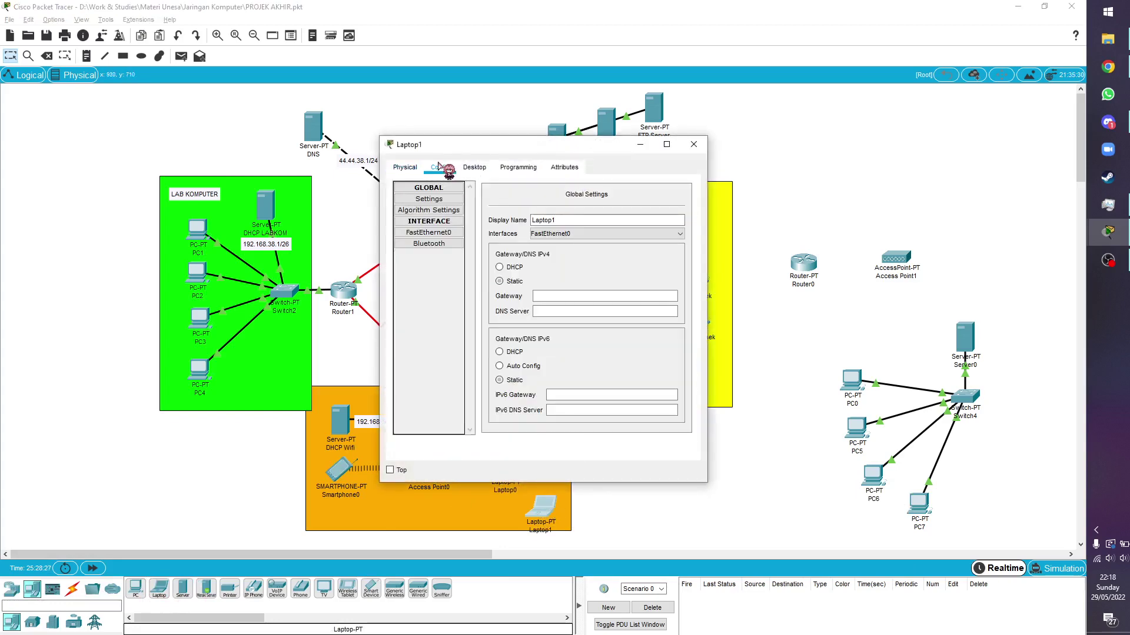
left_click(434, 233)
left_click(440, 243)
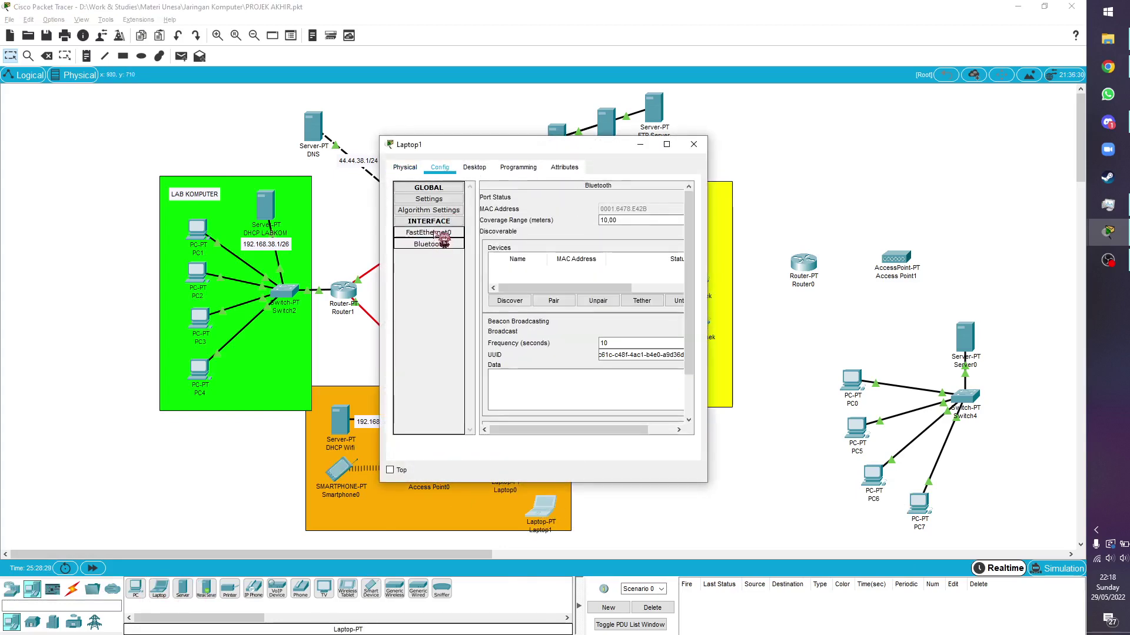
left_click(434, 233)
left_click(693, 144)
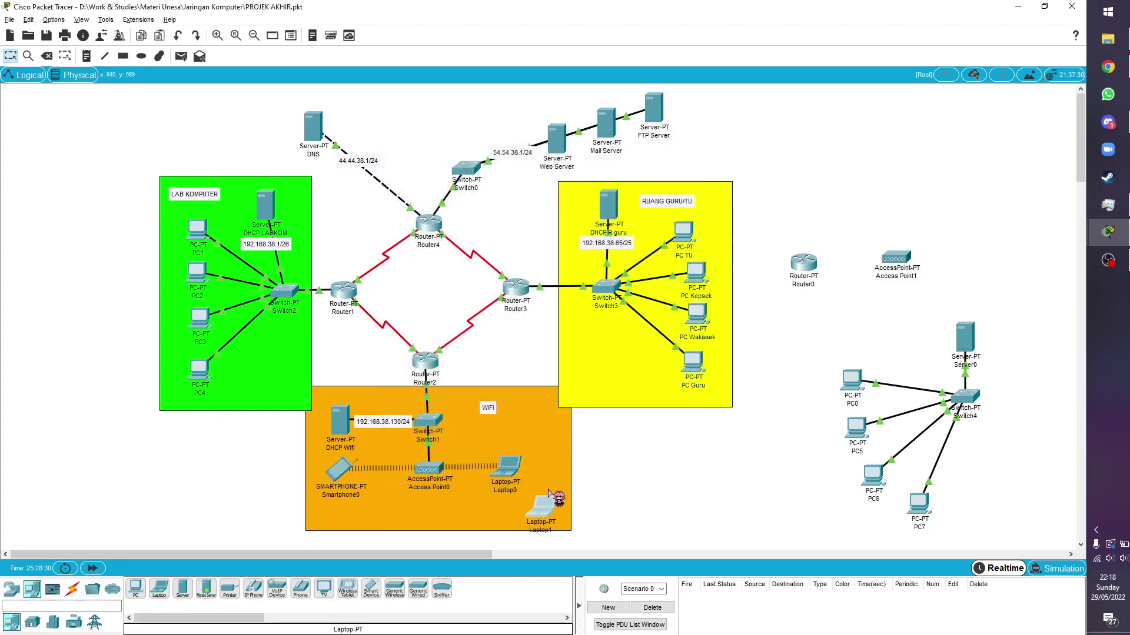
left_click_drag(549, 492, 629, 495)
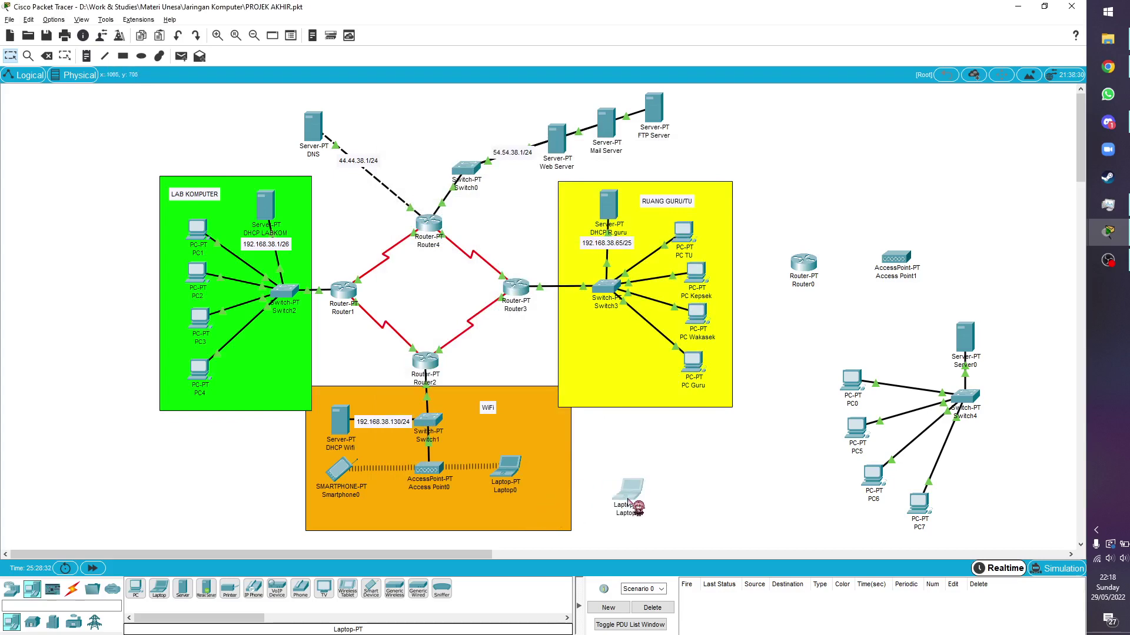
Replace Laptop1's wired network card with a WPC300N wireless module
left_click(632, 489)
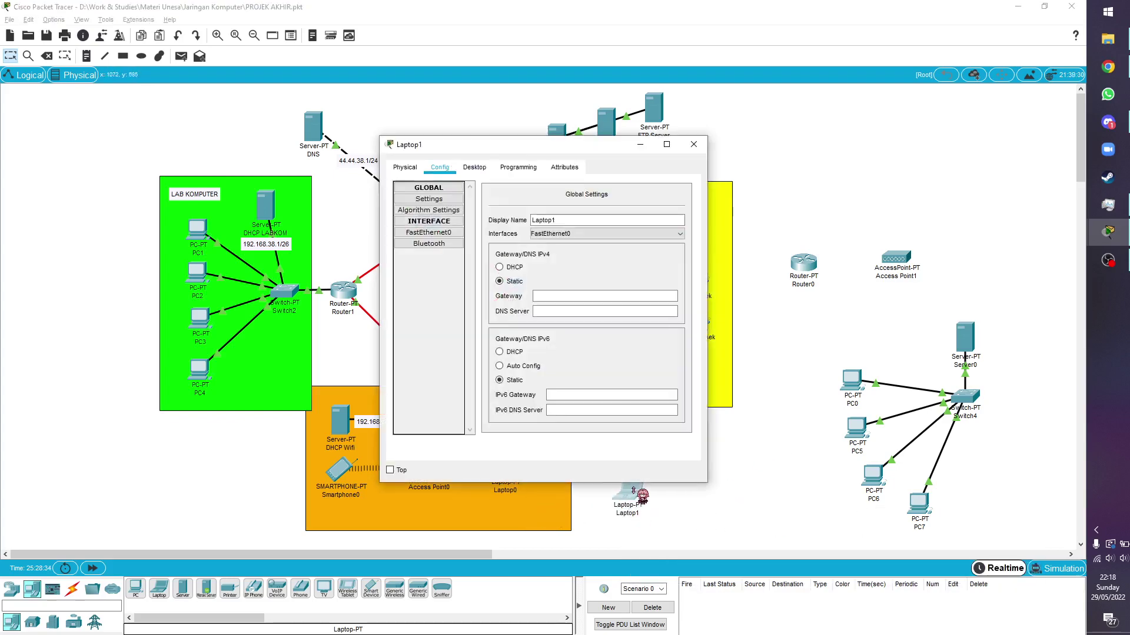
left_click(400, 166)
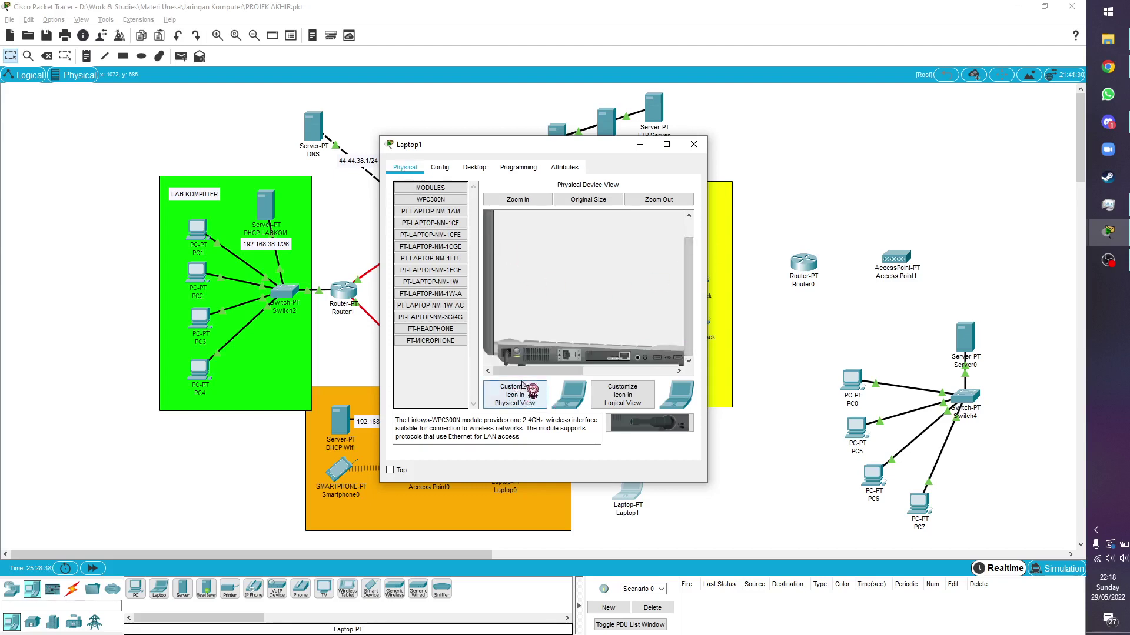
left_click(530, 200)
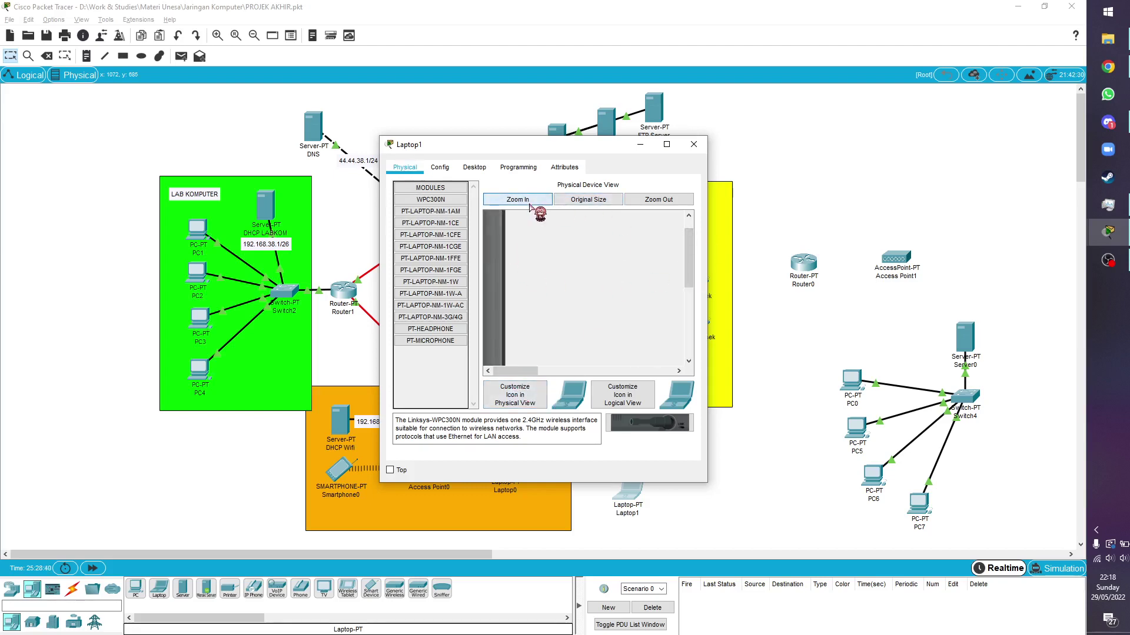
left_click_drag(688, 247, 688, 353)
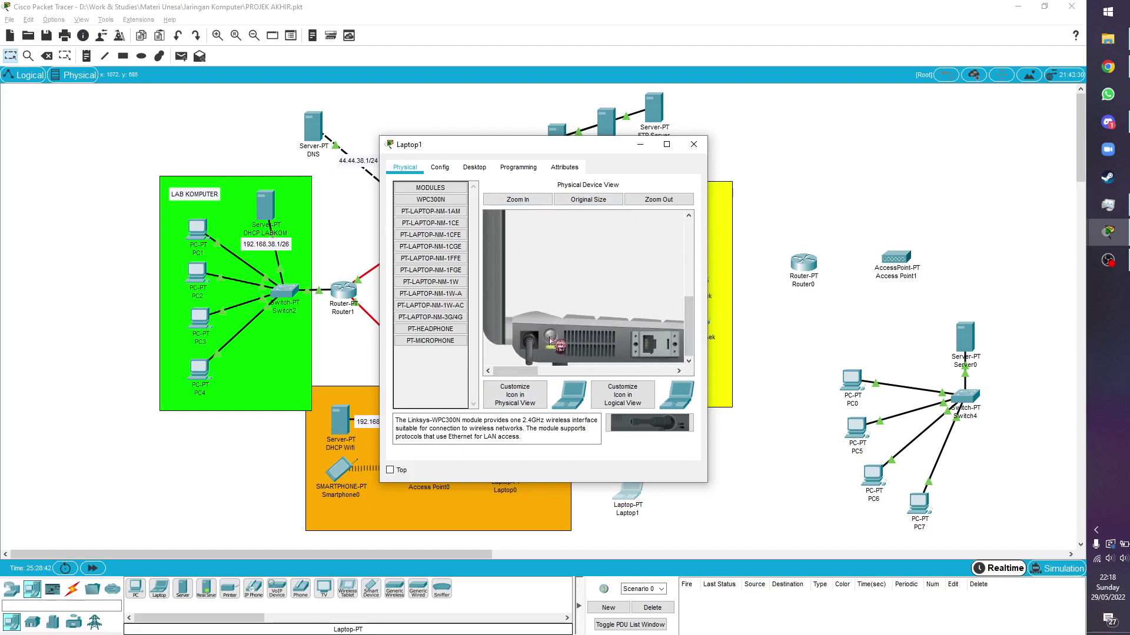
left_click_drag(533, 371, 566, 371)
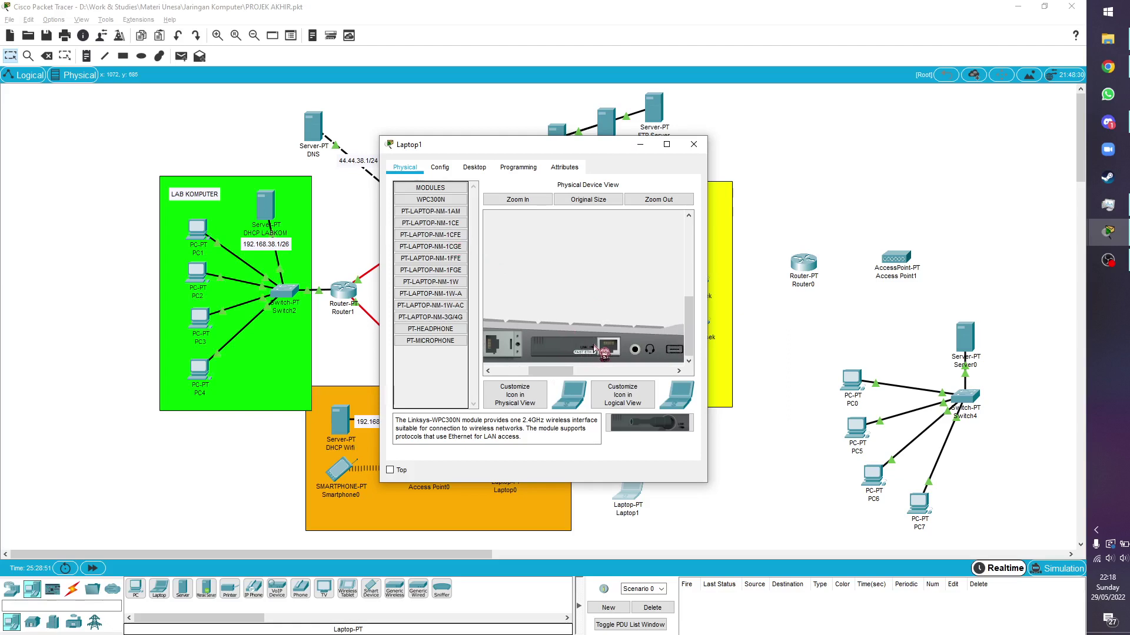
left_click_drag(604, 352, 440, 385)
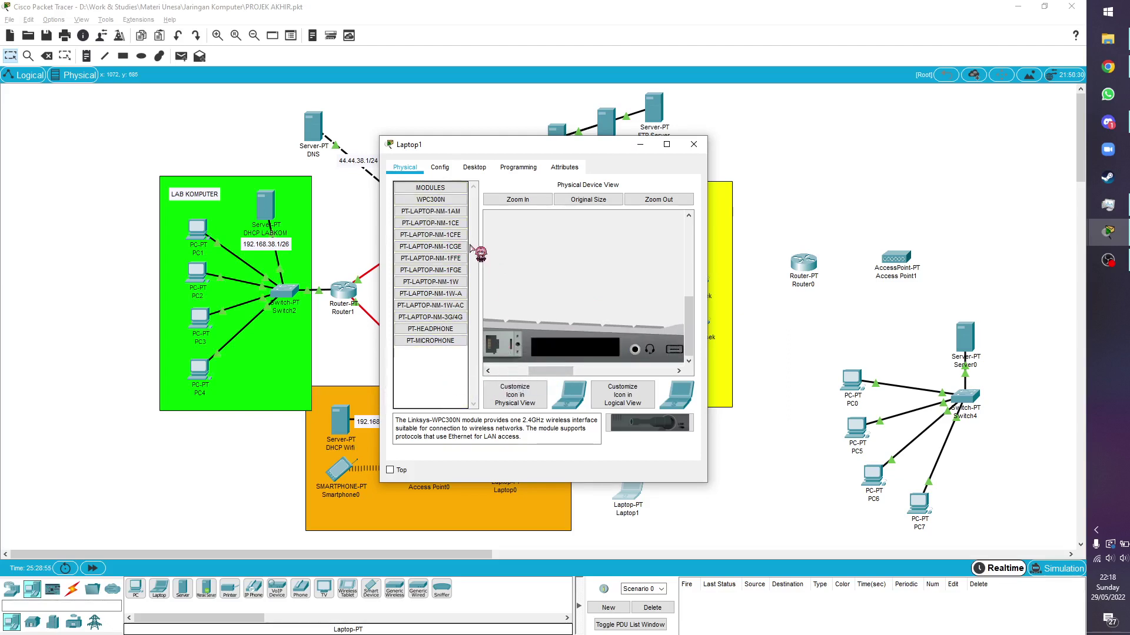
left_click_drag(438, 206, 567, 348)
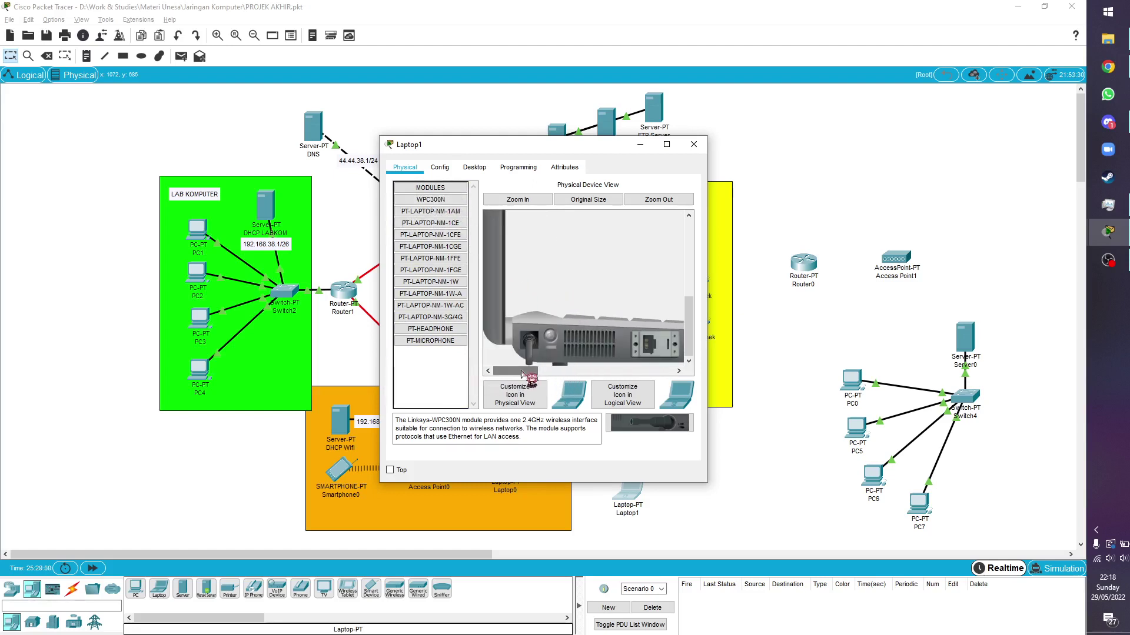
Check Laptop1's Wireless0 settings, showing SSID Default, and close the window
left_click(445, 168)
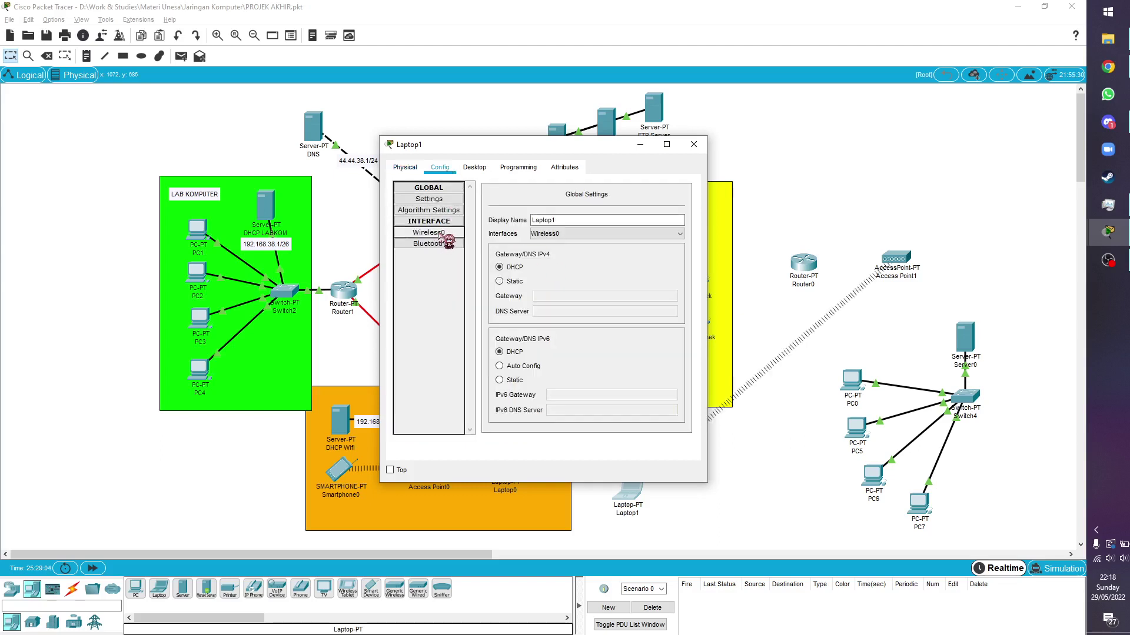
left_click(441, 233)
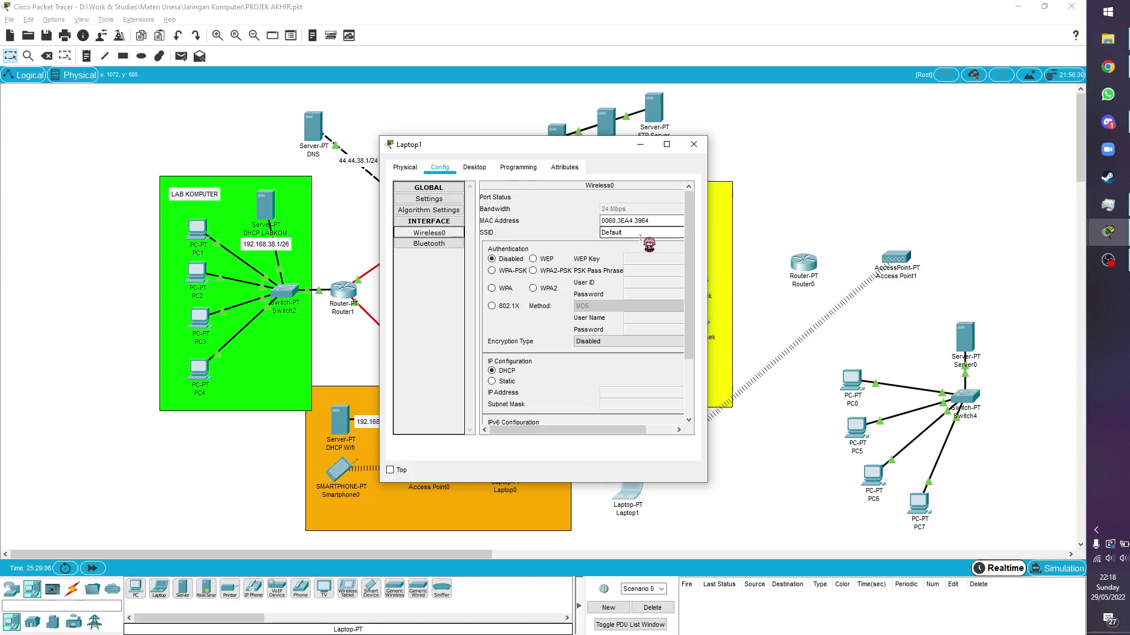
double_click(609, 233)
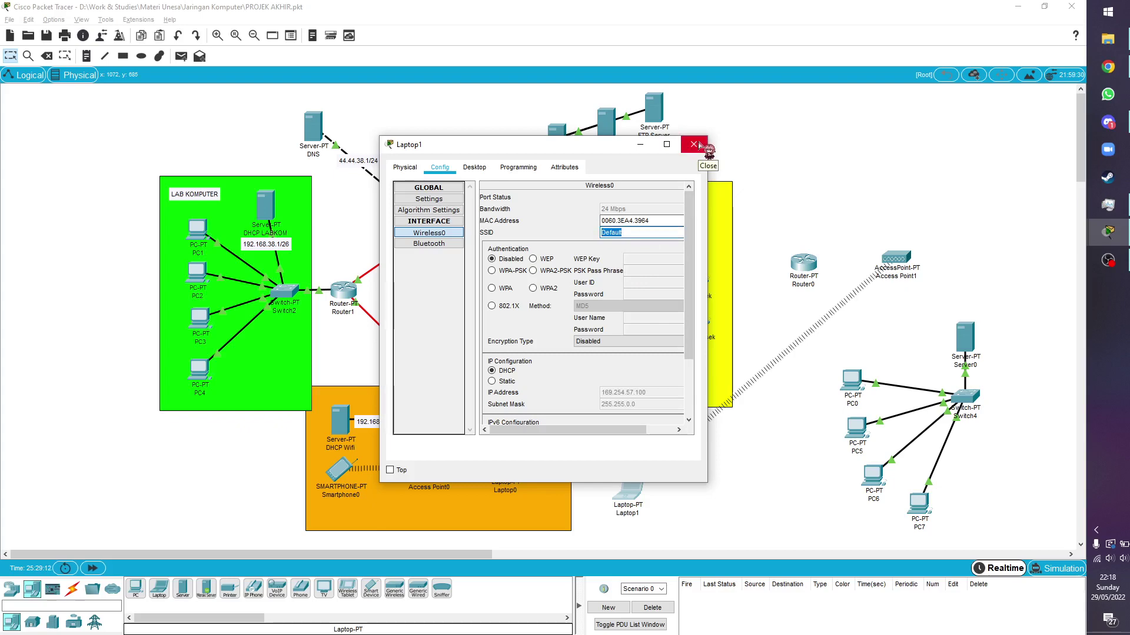
left_click(695, 145)
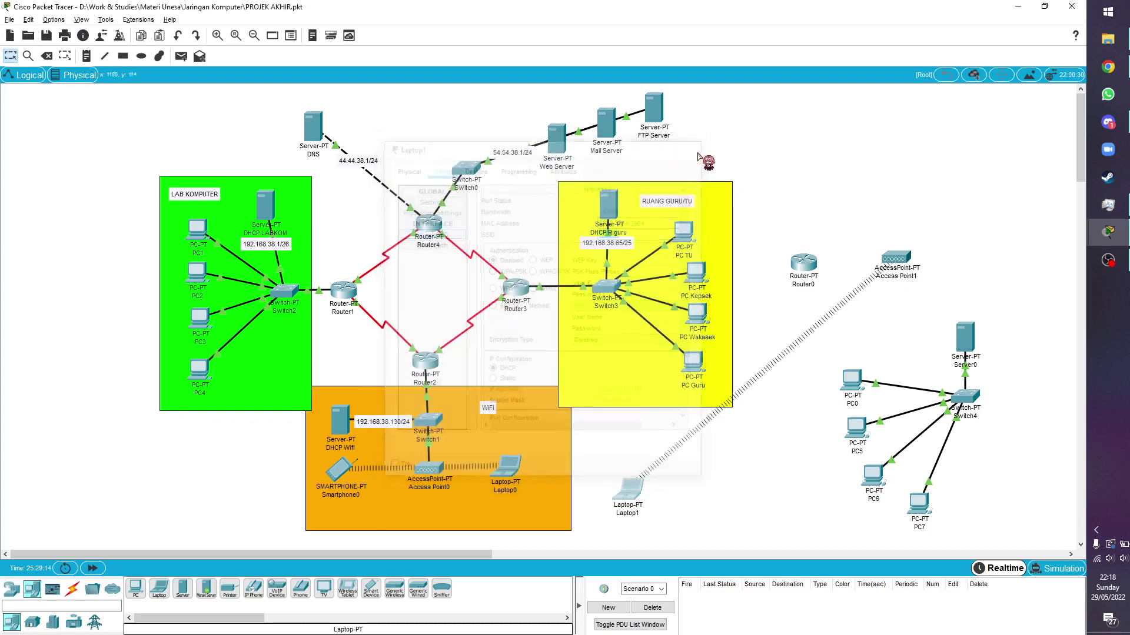
Check Laptop0's wireless settings and confirm its DHCP address 192.168.38.131 on WifiSekolah
left_click(507, 467)
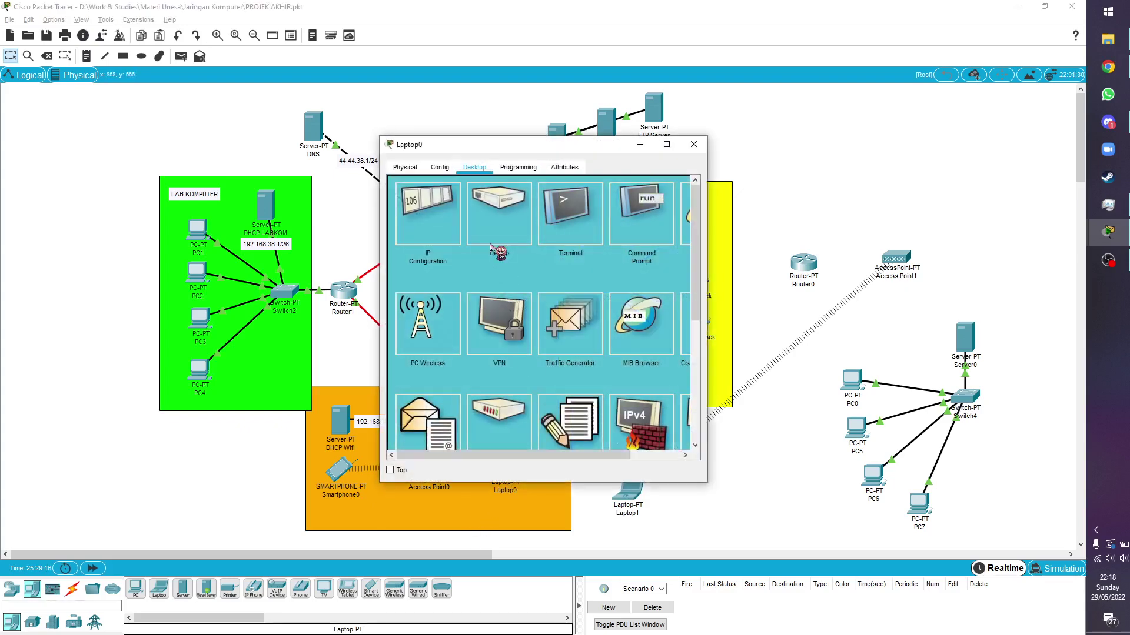
left_click(441, 167)
left_click(429, 233)
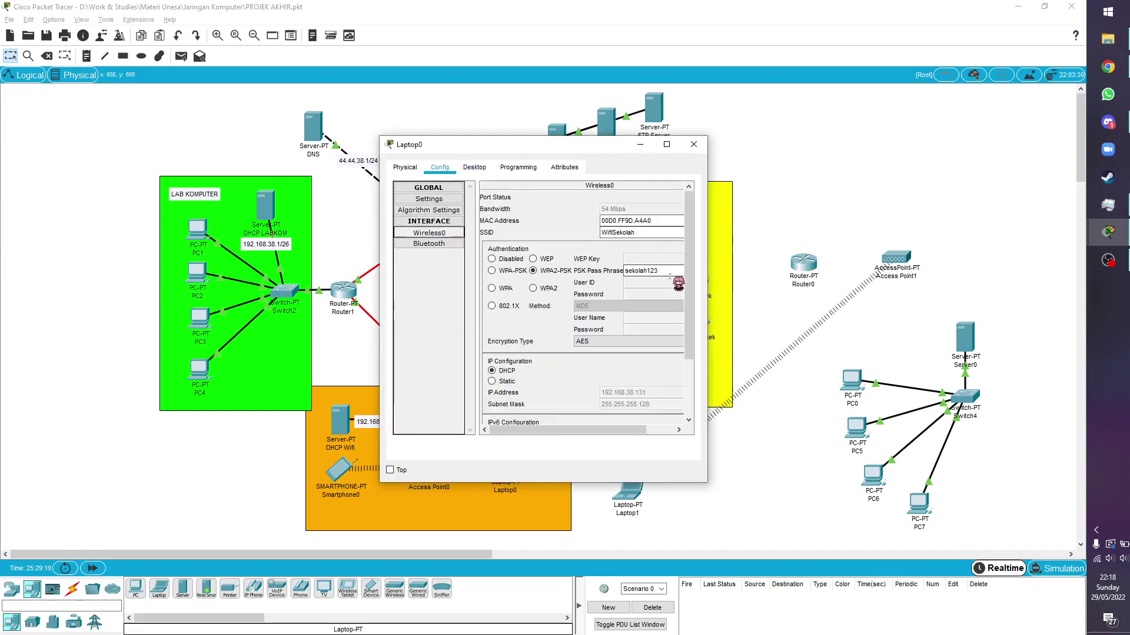
left_click(475, 167)
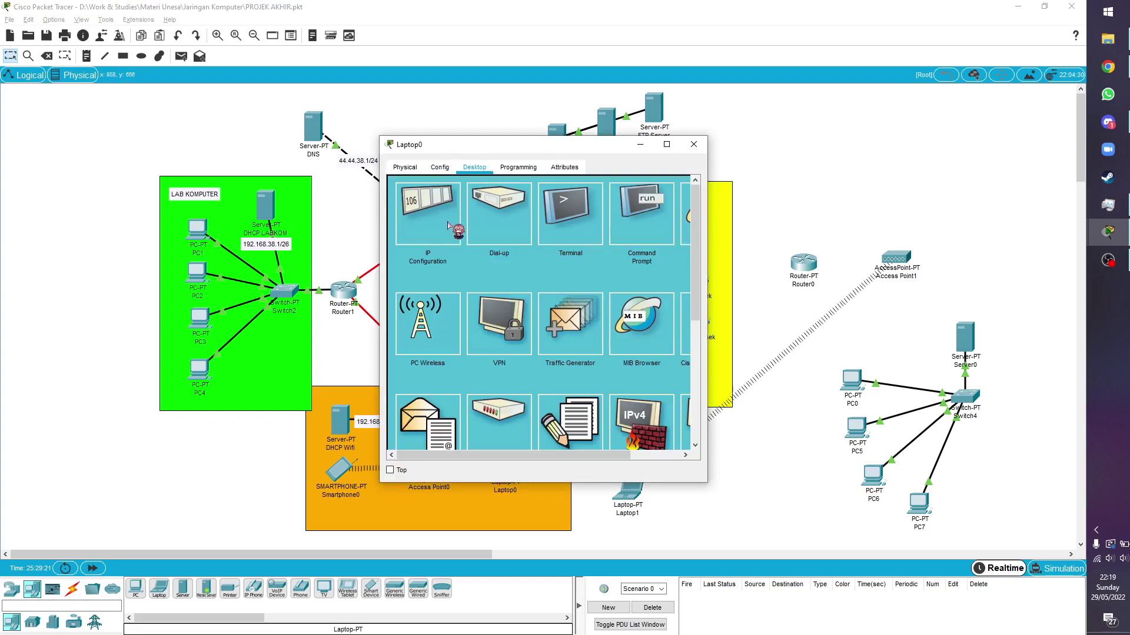
left_click(447, 229)
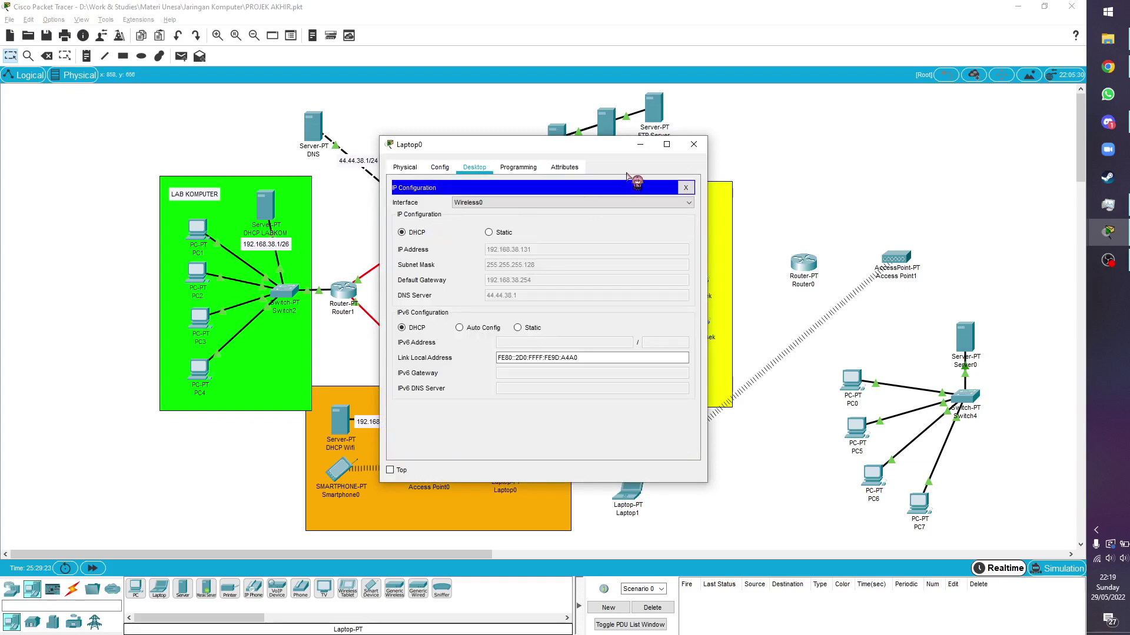
left_click(693, 144)
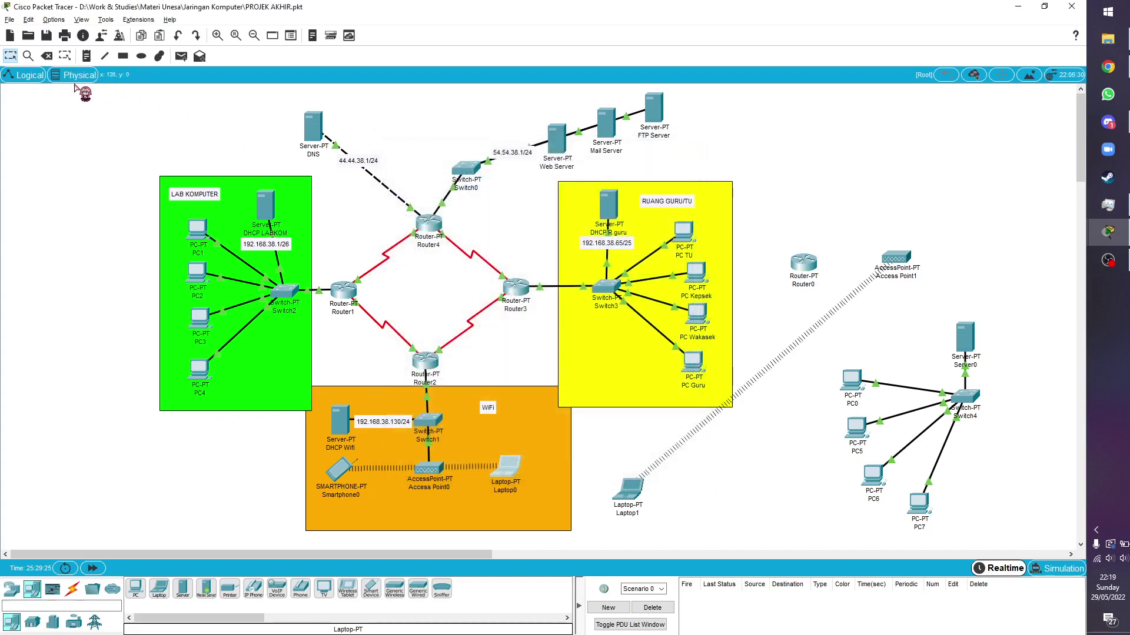
Delete Laptop1 and its wireless link from the topology
key("Delete")
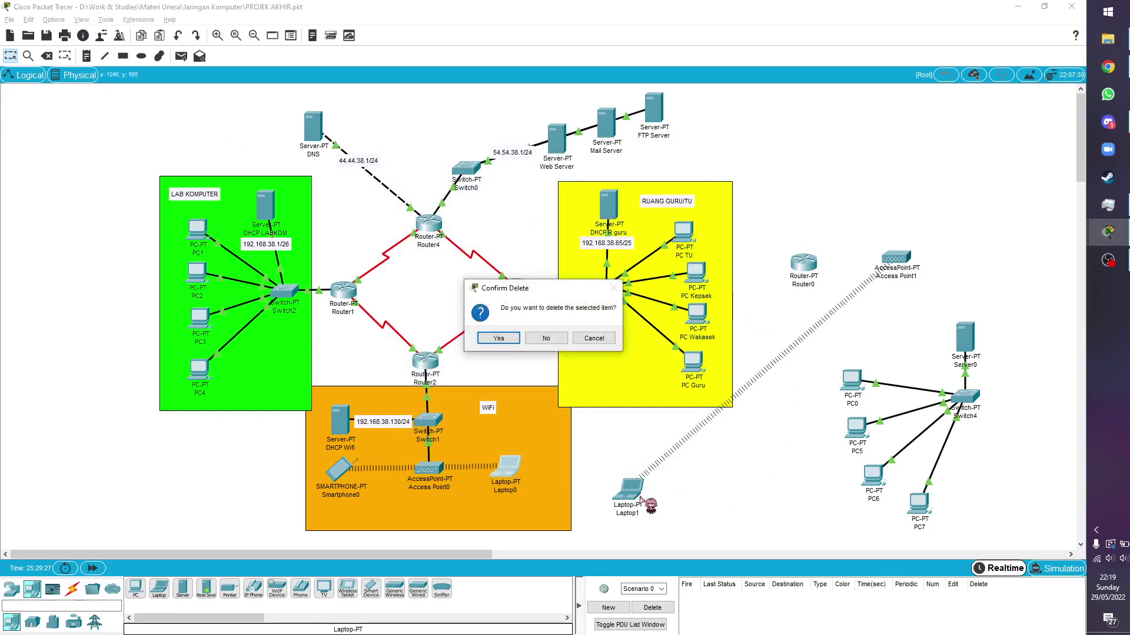
left_click(544, 336)
left_click(629, 487)
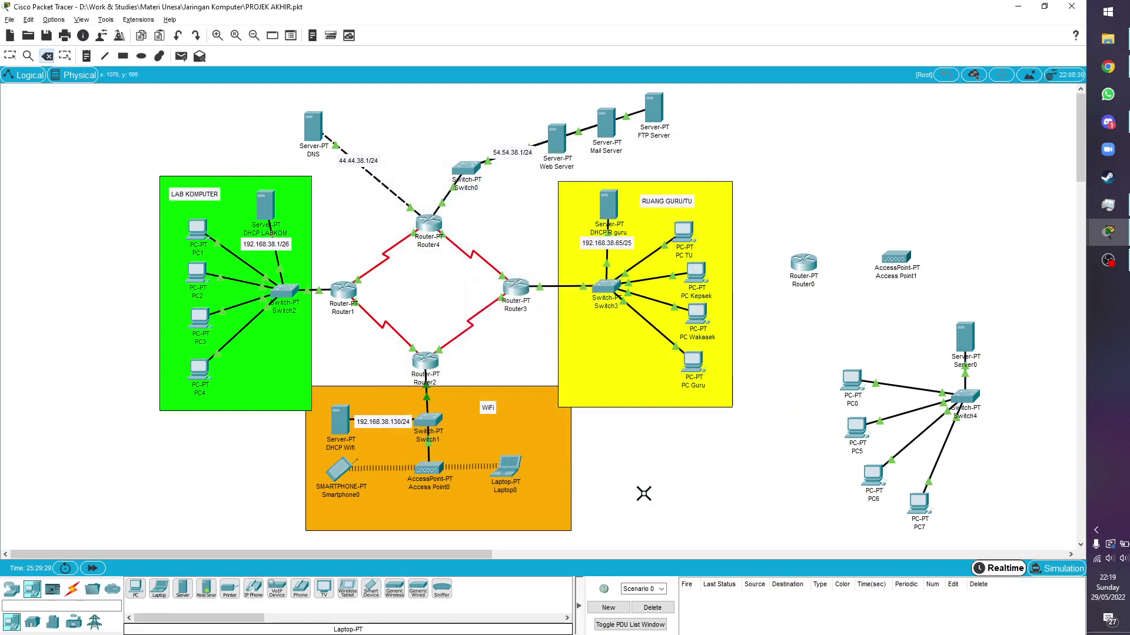
key("Escape")
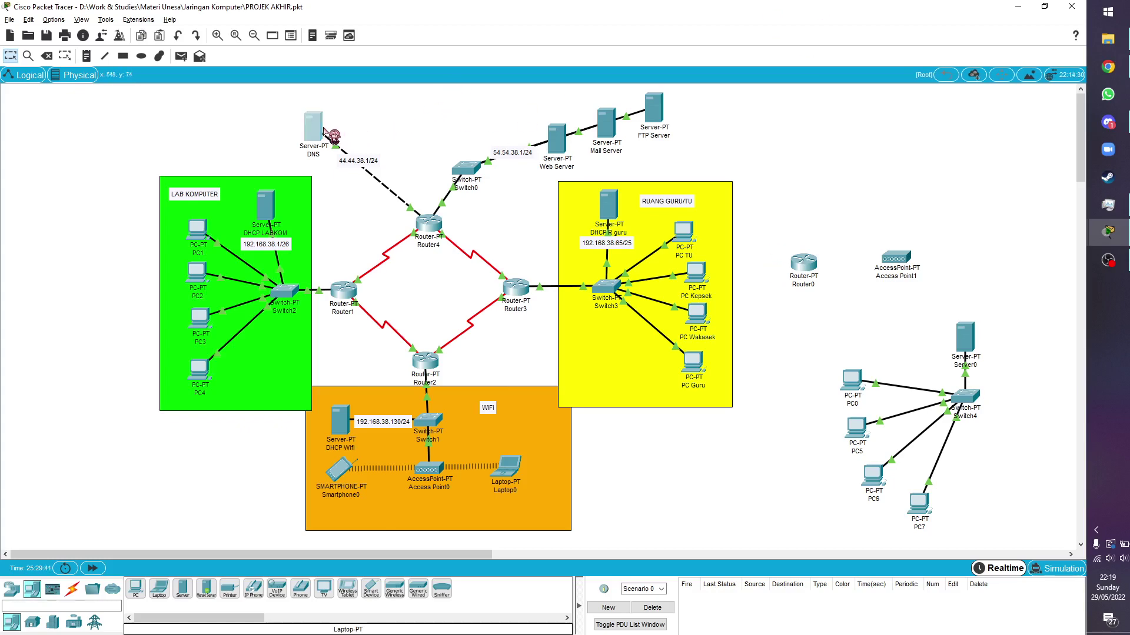
left_click(325, 130)
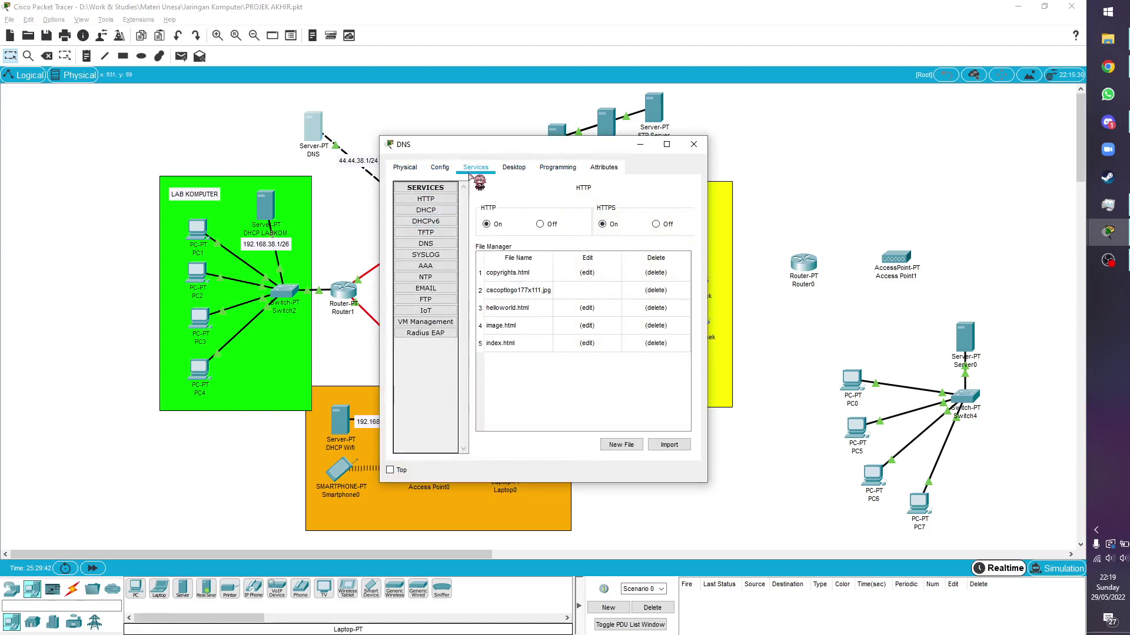
left_click(512, 169)
left_click(447, 241)
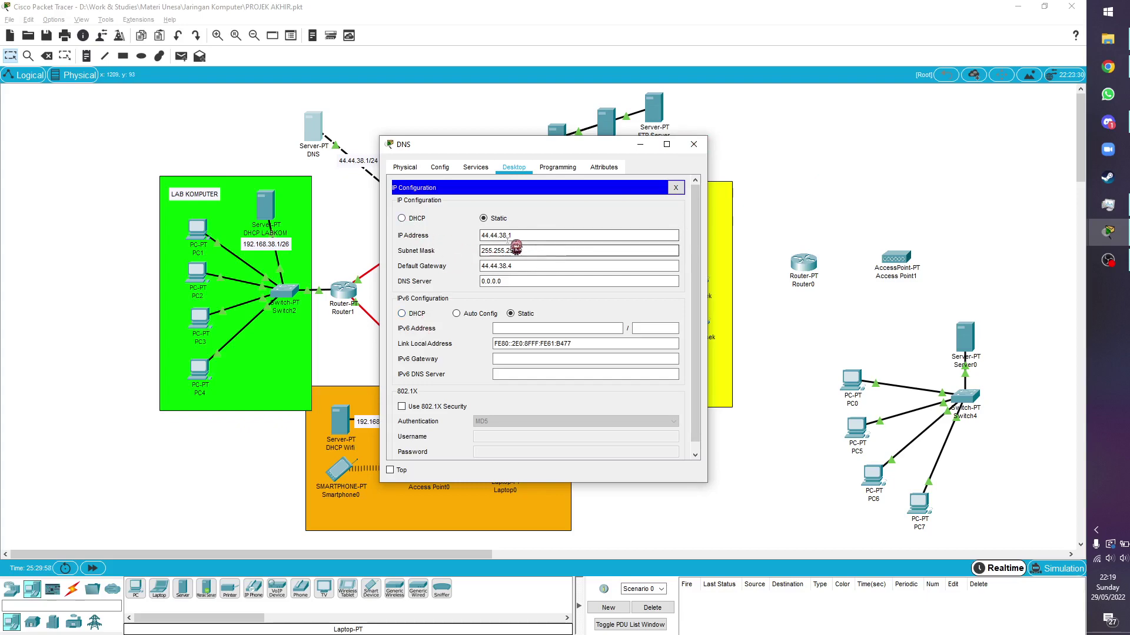
left_click(698, 144)
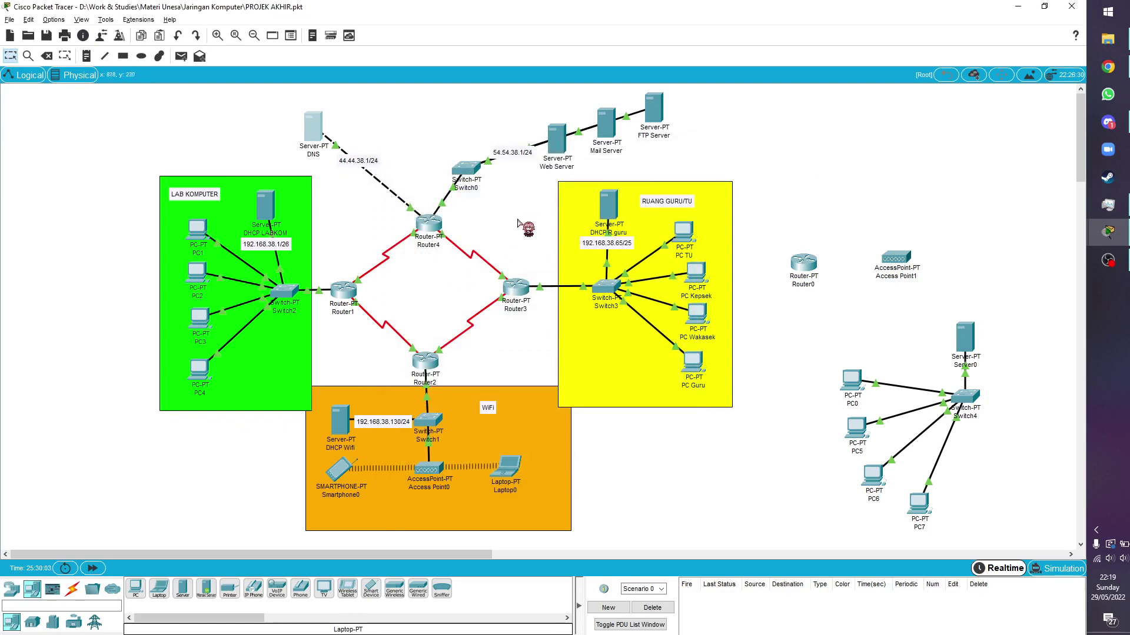
left_click(556, 141)
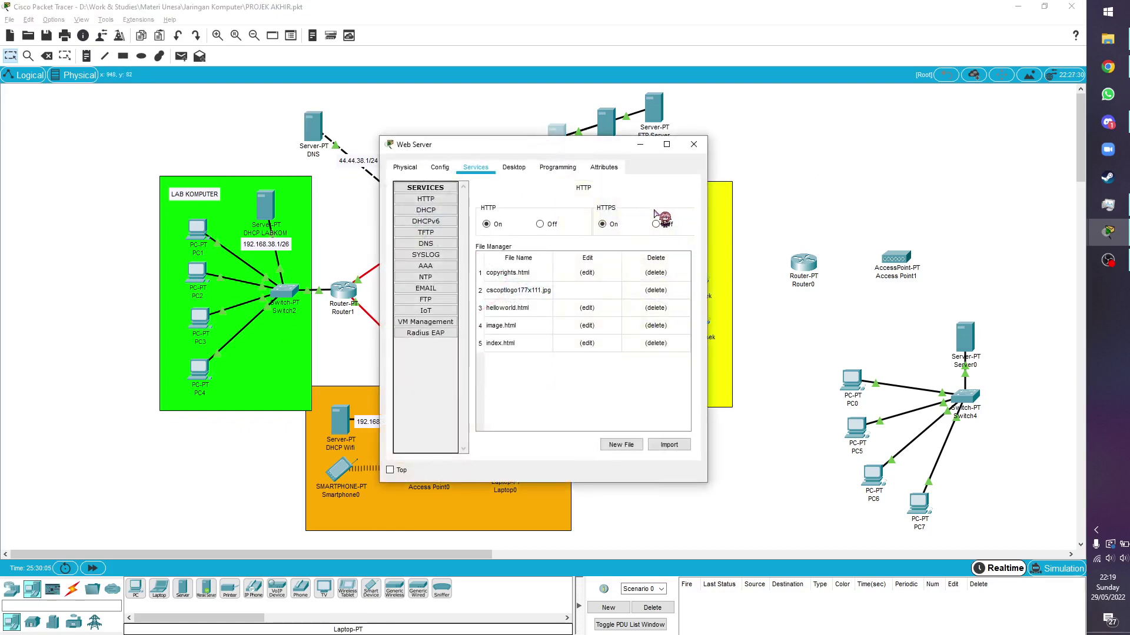
left_click(514, 167)
left_click(410, 222)
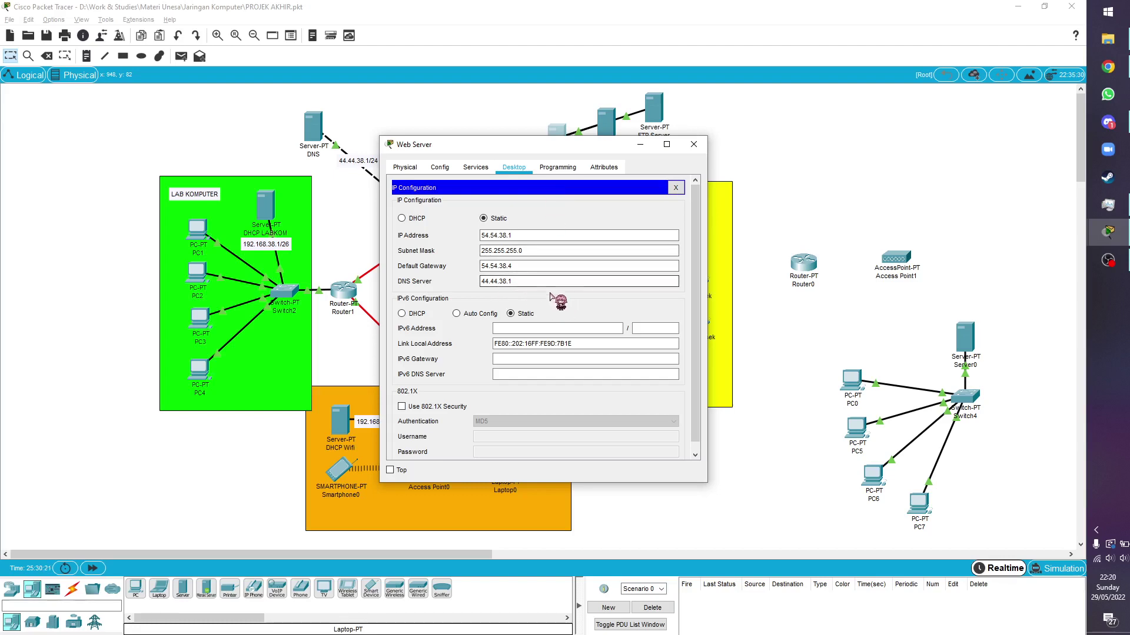
left_click(477, 168)
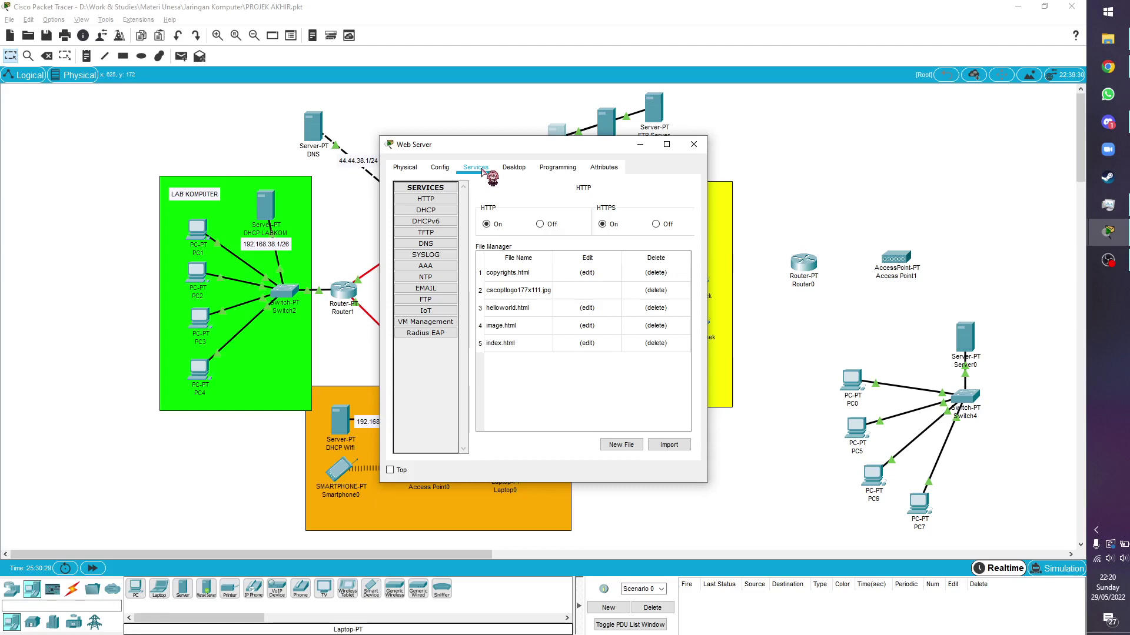
left_click(425, 199)
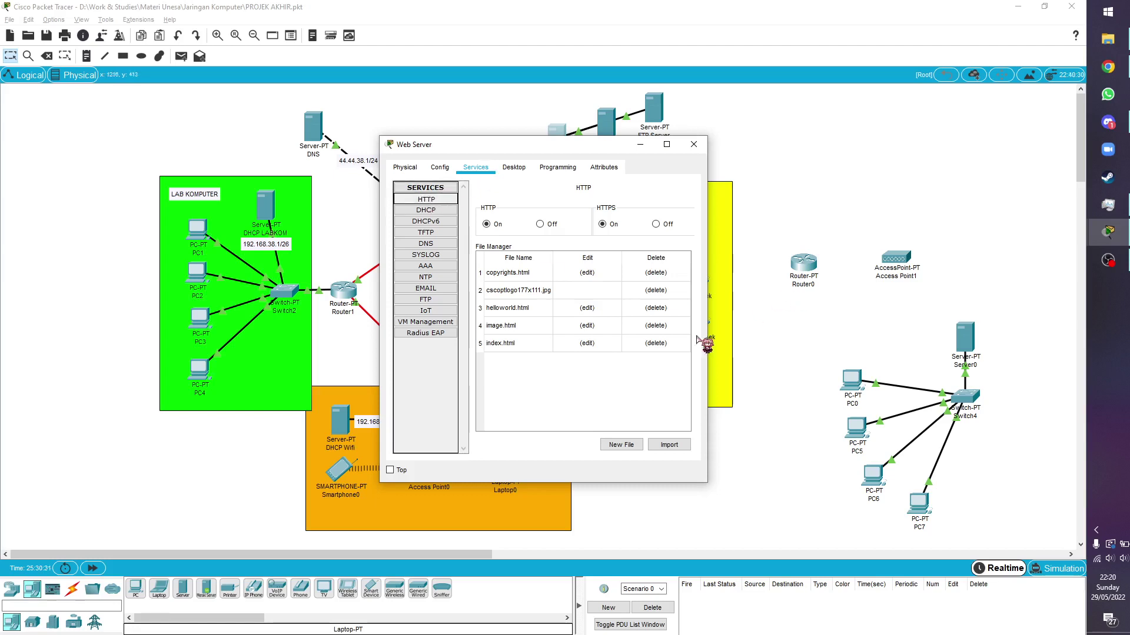
left_click(590, 343)
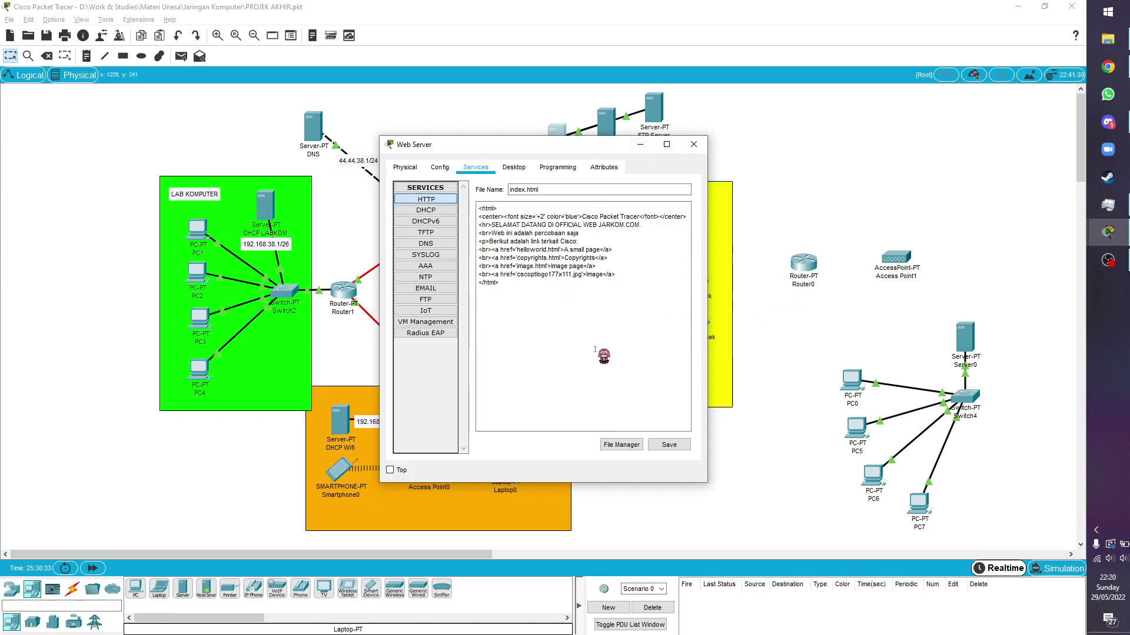
left_click_drag(622, 283, 615, 263)
left_click(651, 353)
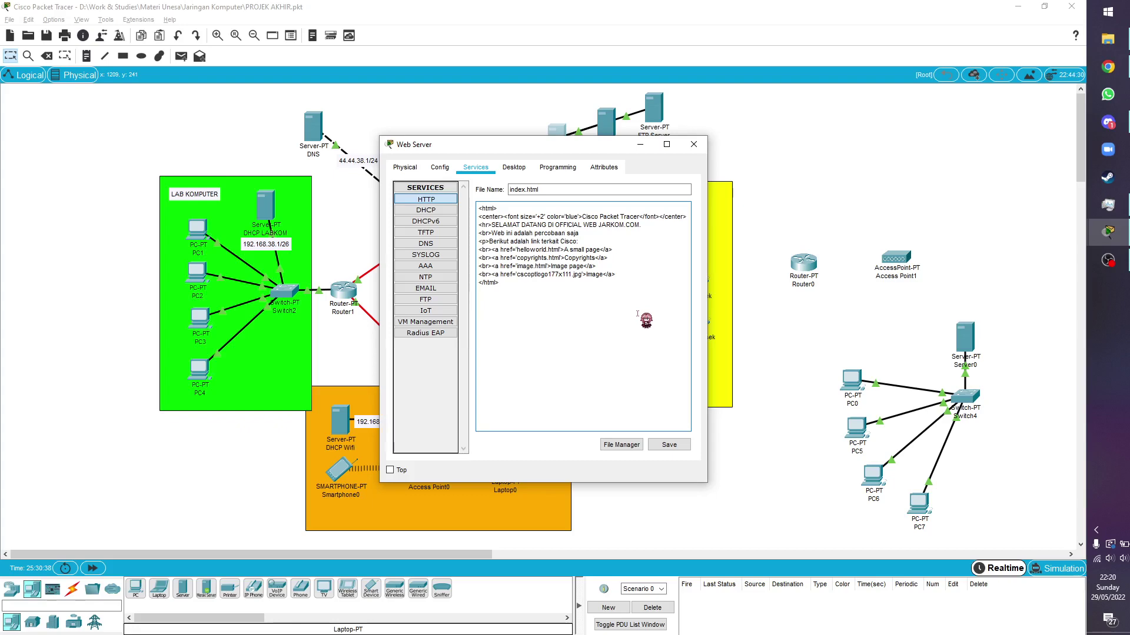
left_click(693, 144)
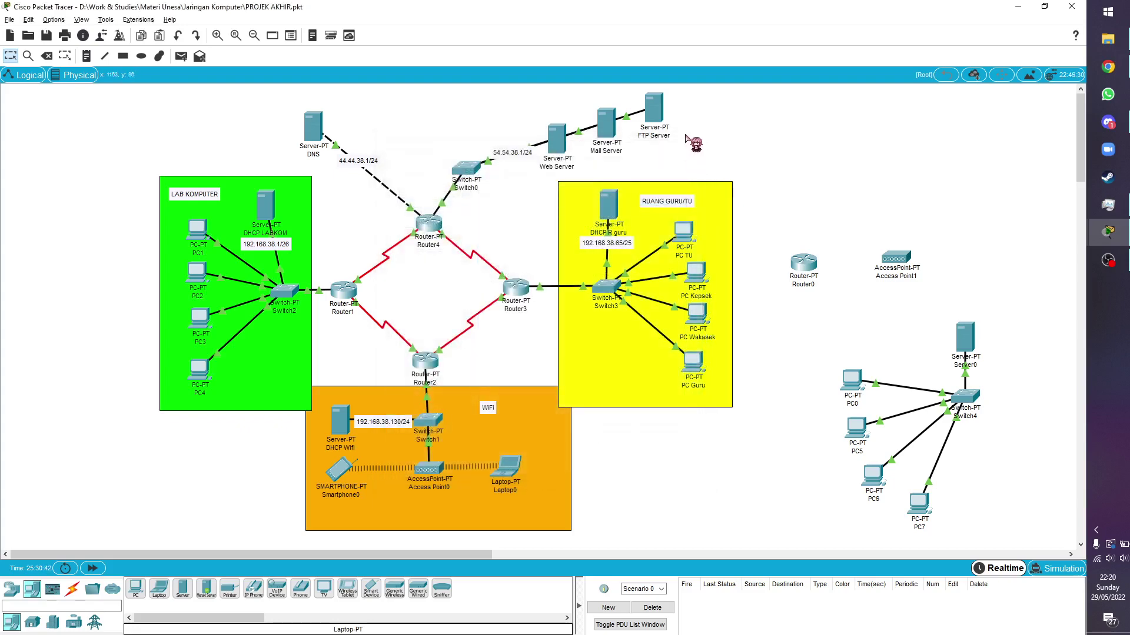
Review the Mail Server's IP configuration, then show its EMAIL service for esurel.com
left_click(606, 123)
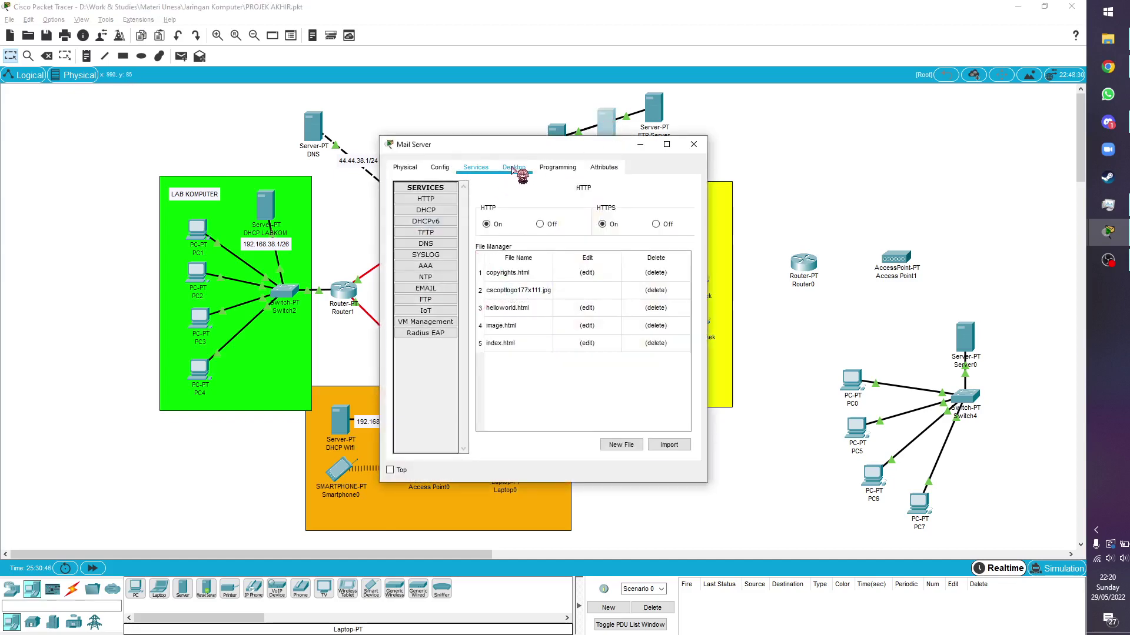
left_click(514, 167)
left_click(421, 219)
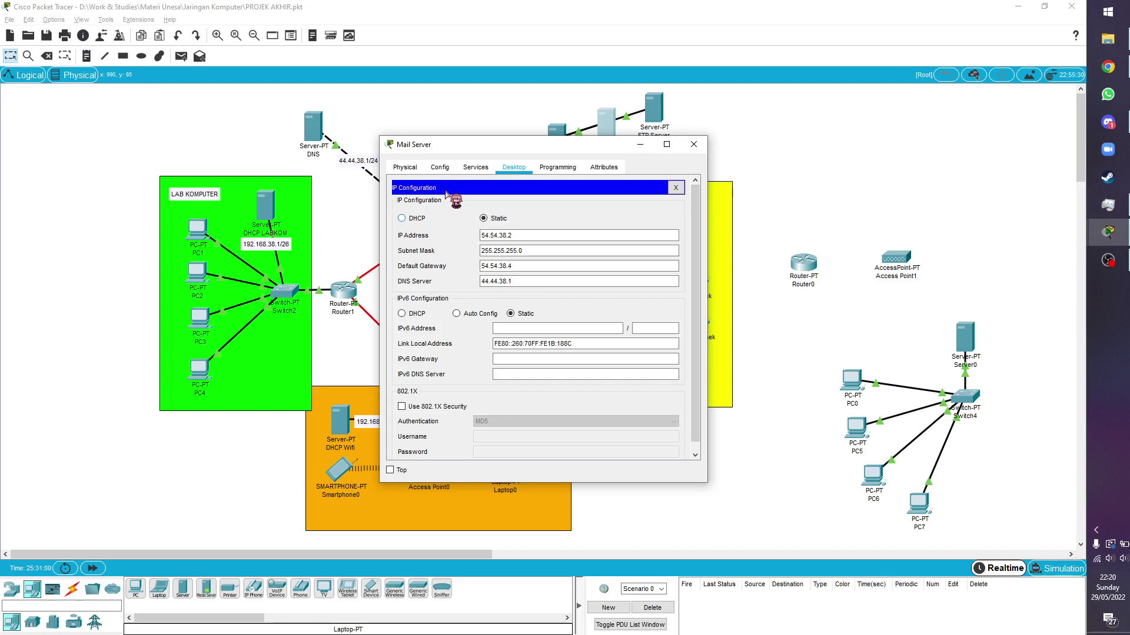
left_click(472, 167)
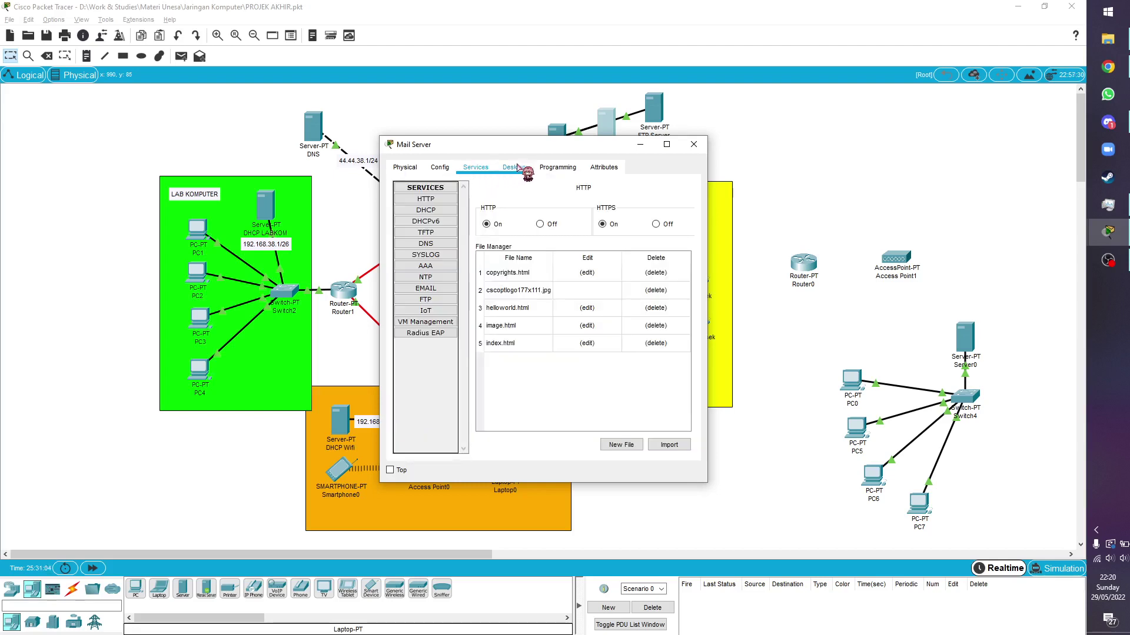
left_click(442, 288)
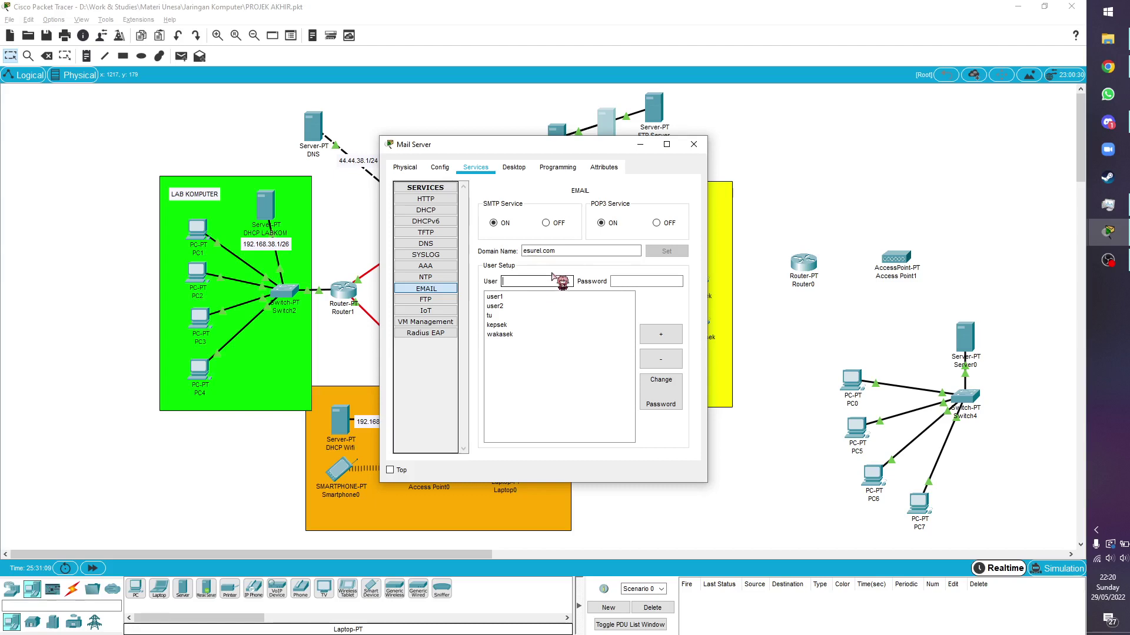
Add mail account user3 with its password to esurel.com, then close the Mail Server
left_click(573, 254)
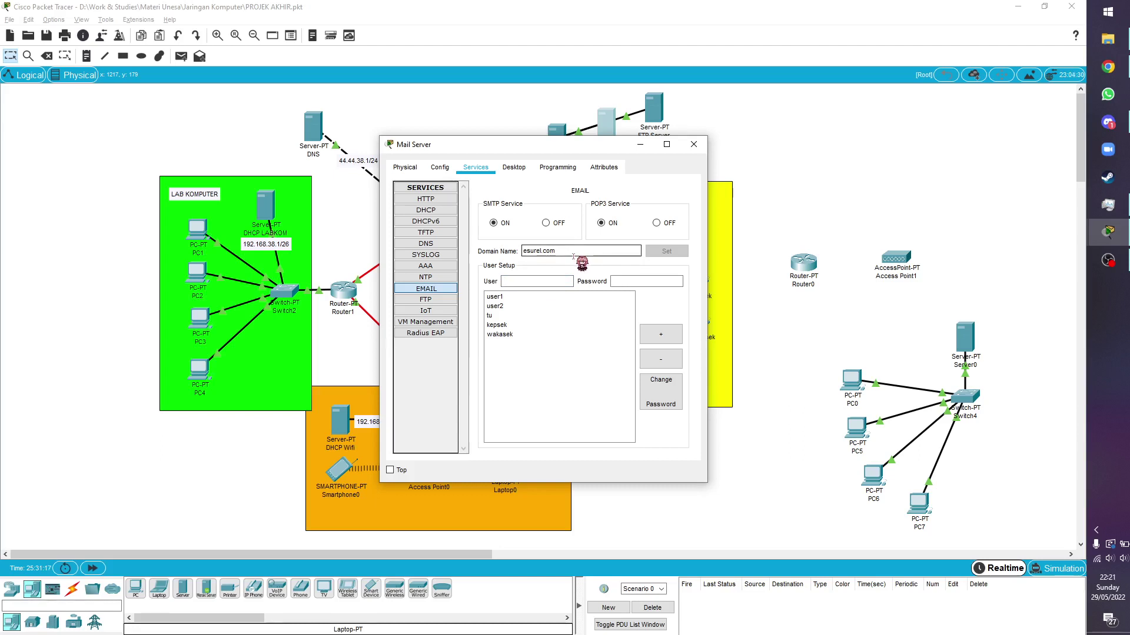
left_click(548, 281)
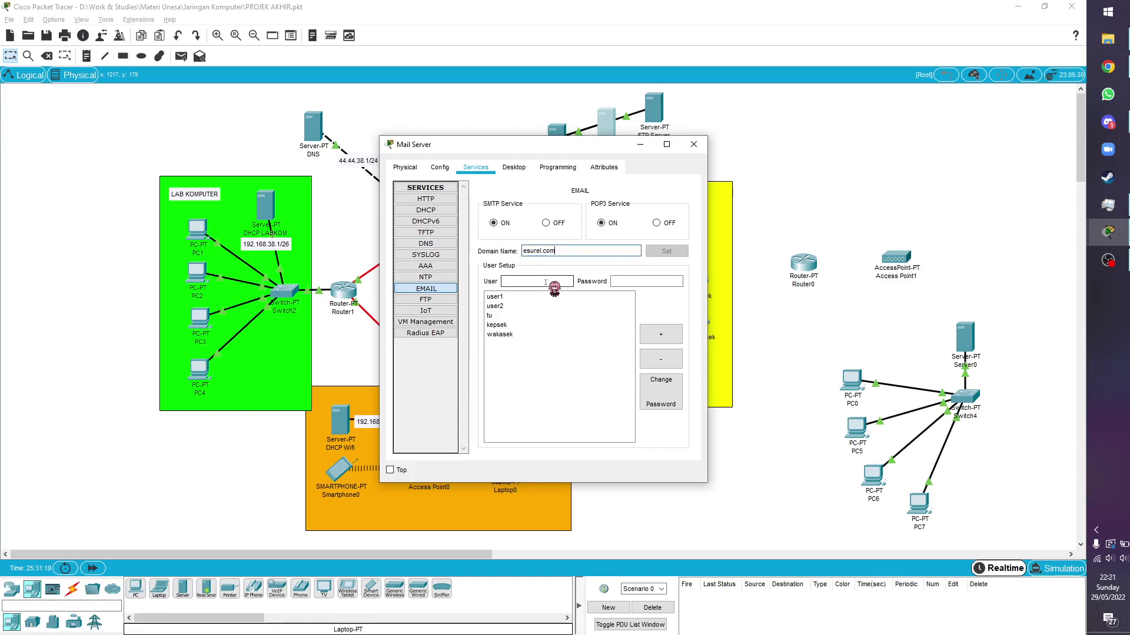
left_click(643, 281)
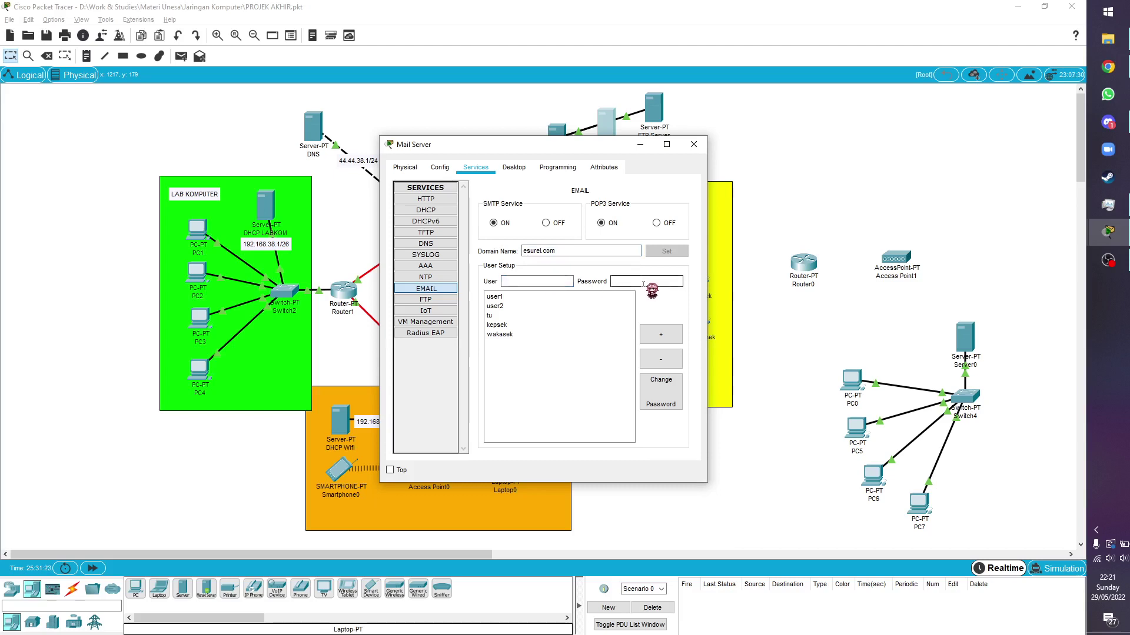
left_click(543, 280)
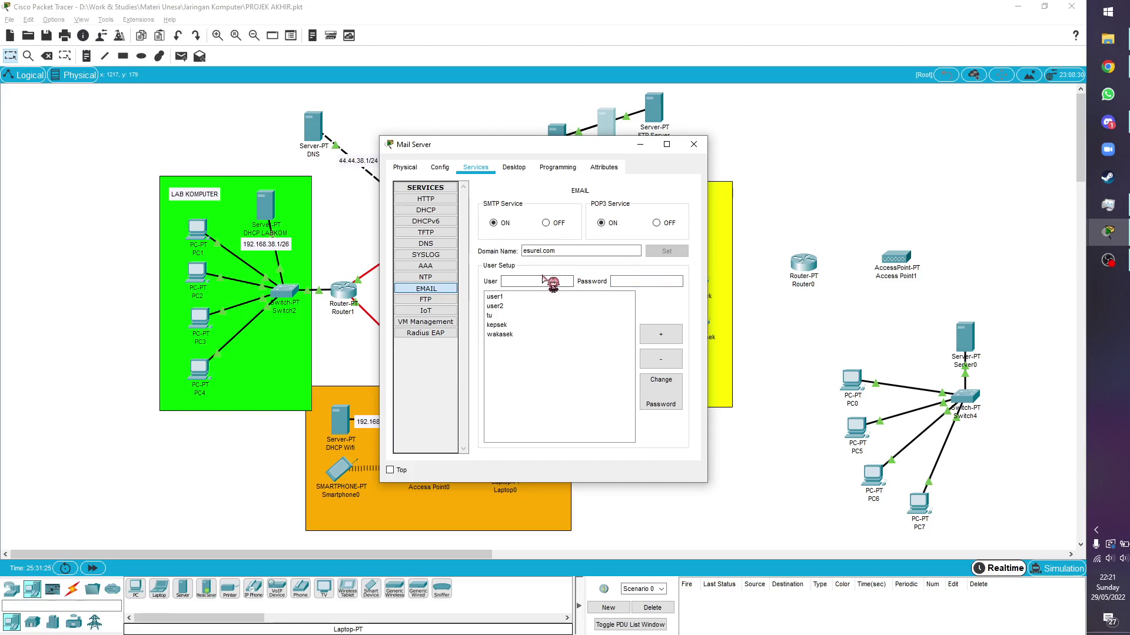
type("user3")
left_click(640, 283)
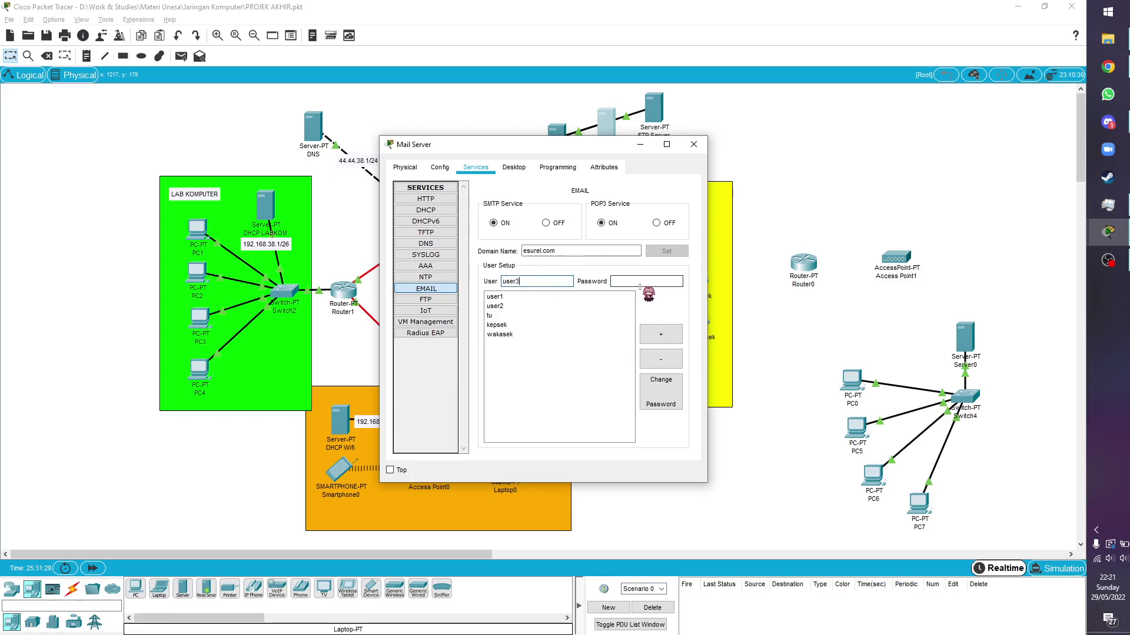
type("user")
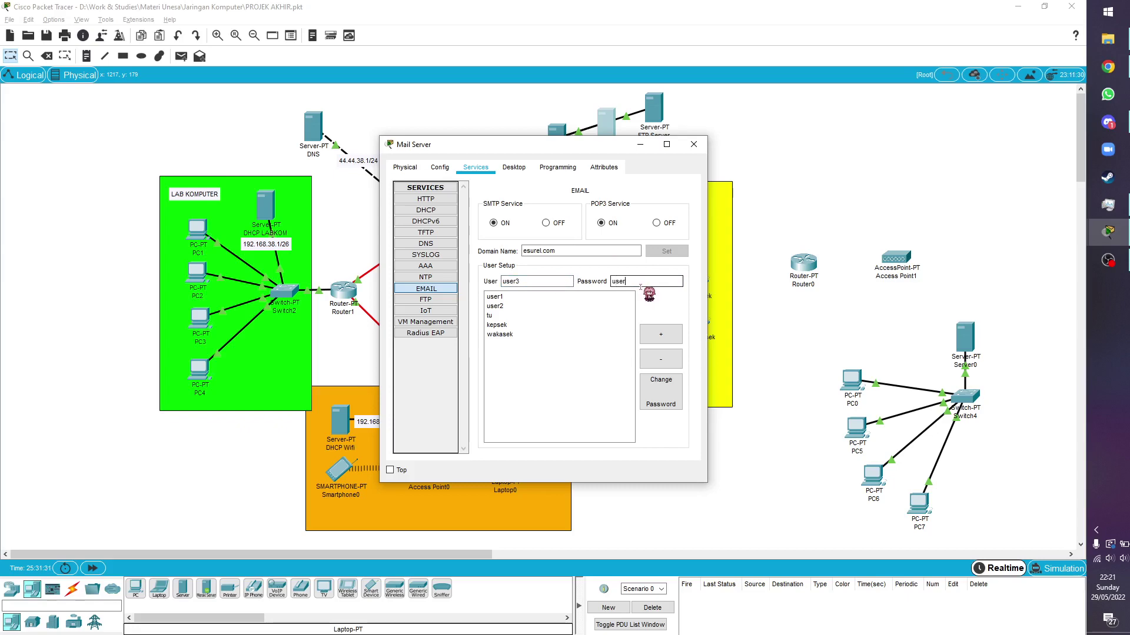
type("3")
left_click(659, 334)
left_click(694, 144)
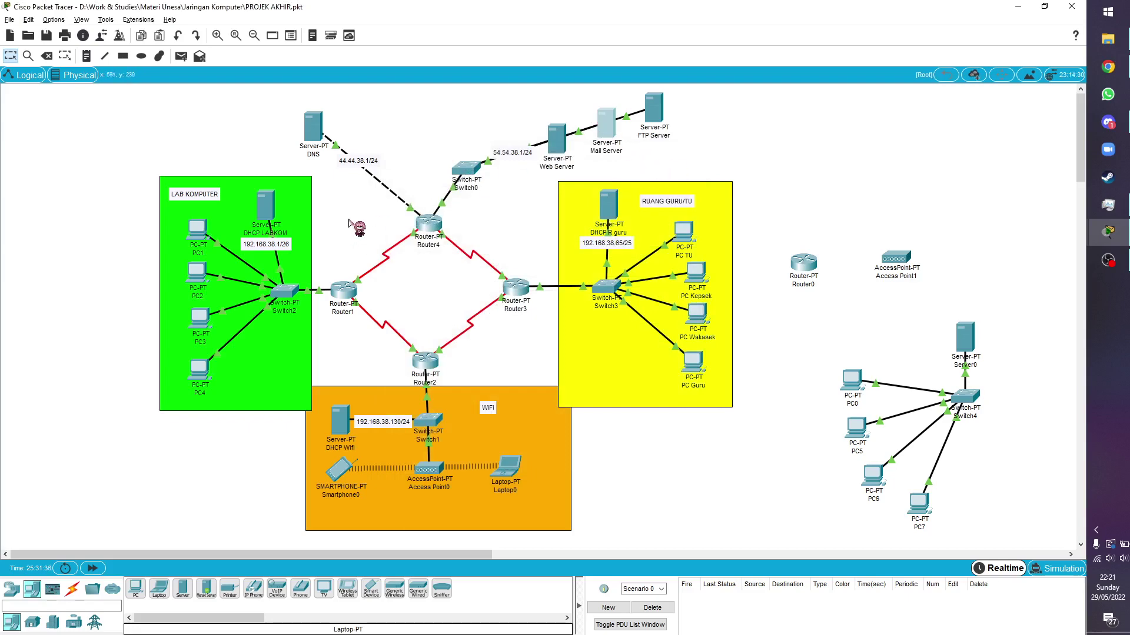
In PC3's email setup, enter the user3 display name and e-mail address
left_click(200, 317)
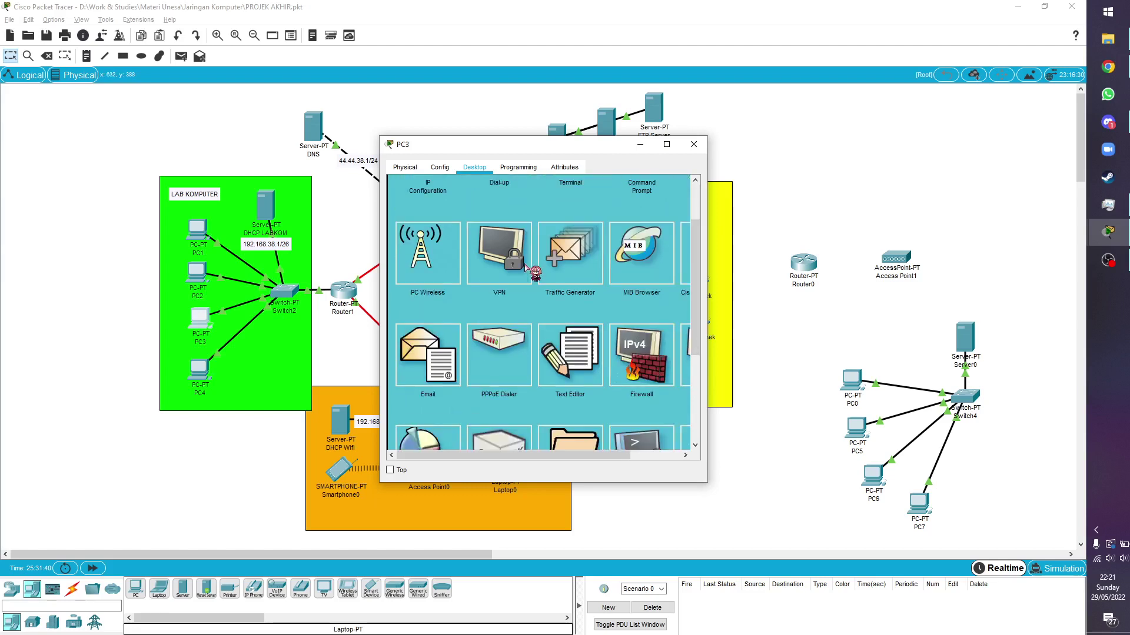
left_click(430, 363)
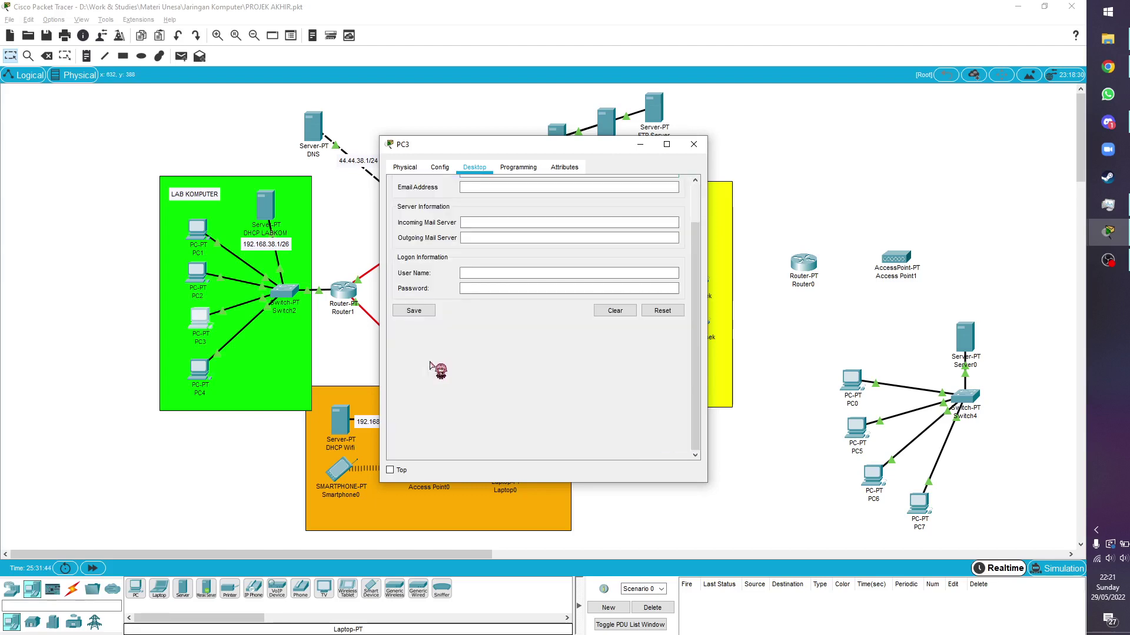
left_click(497, 220)
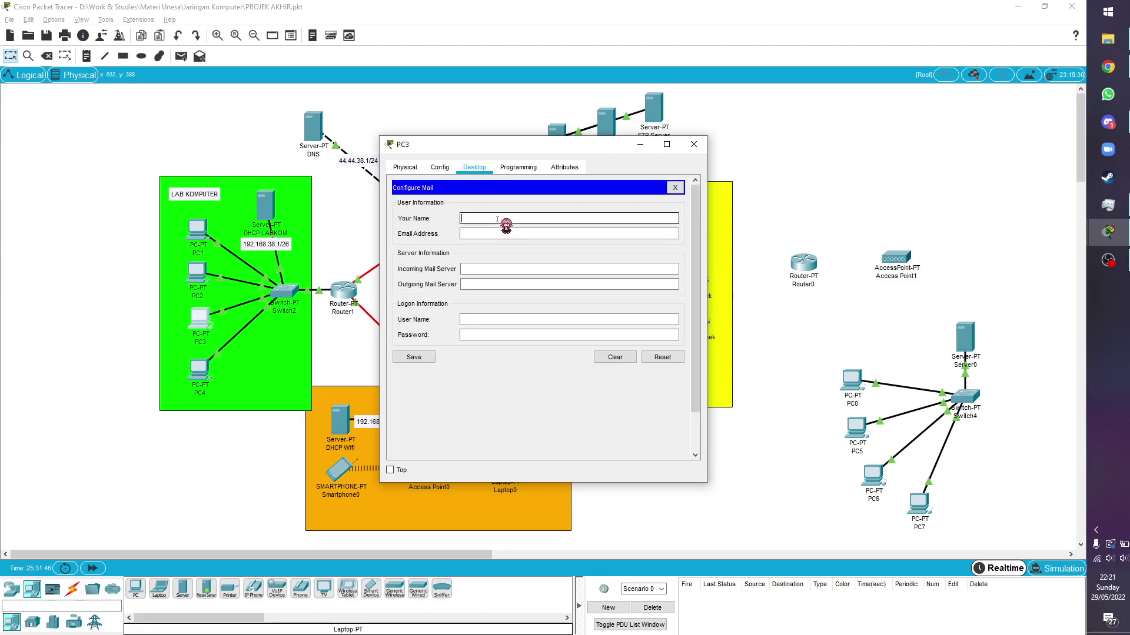
type("user3")
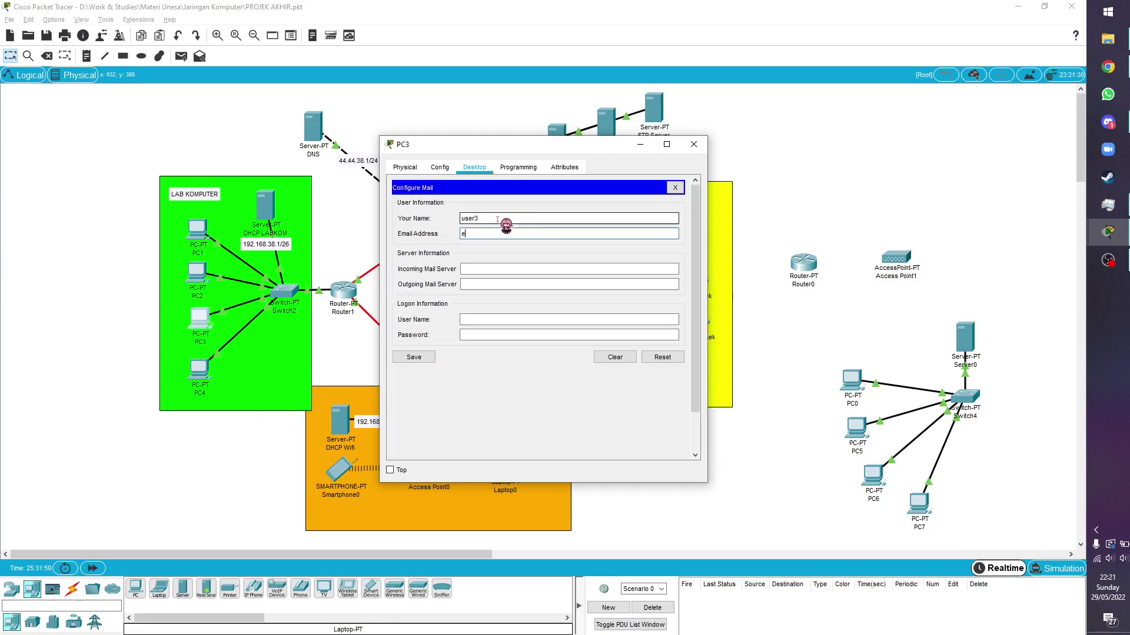
type("user3@esurel.com")
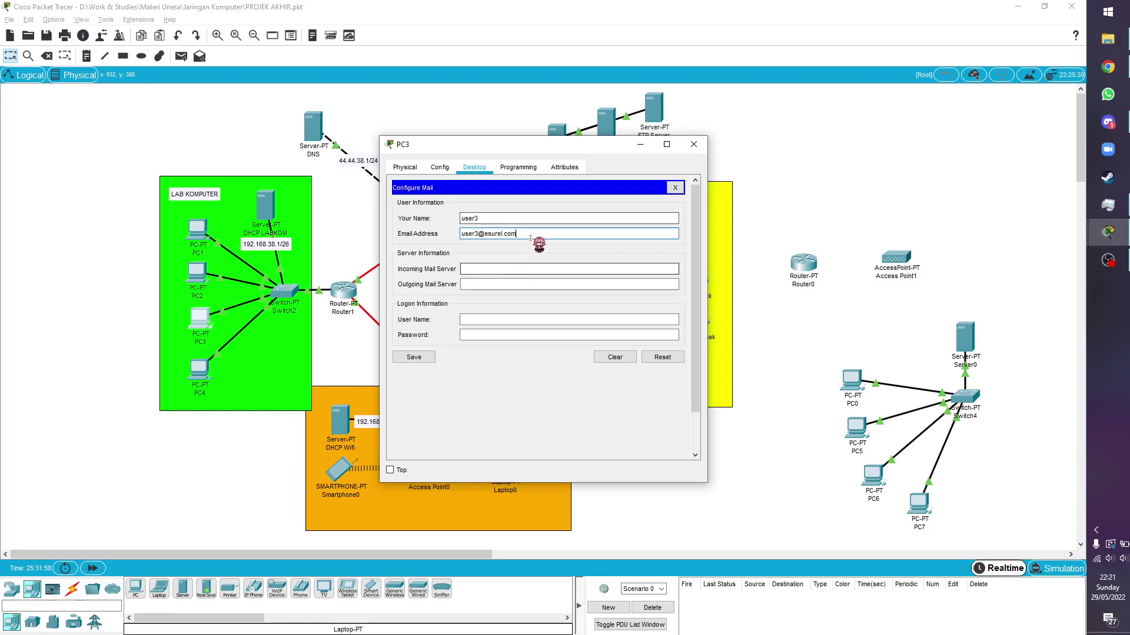
Use esurel.com as mail server, log in as user2 with password, save, and close PC3
left_click(489, 272)
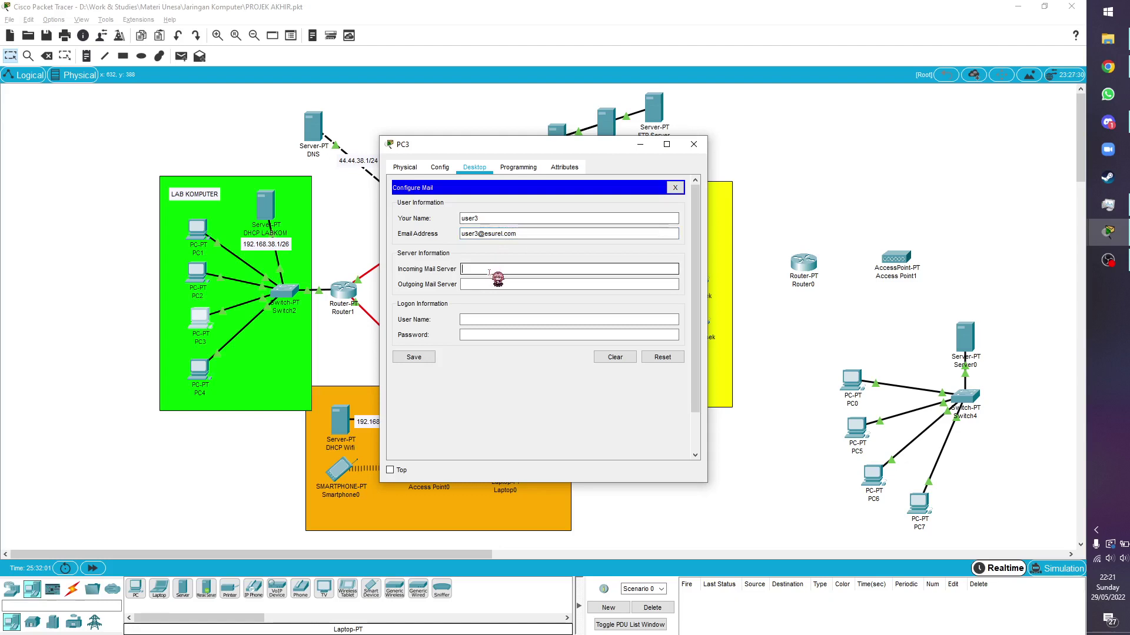
type("esurel.com")
key("Tab")
type("esurel.com")
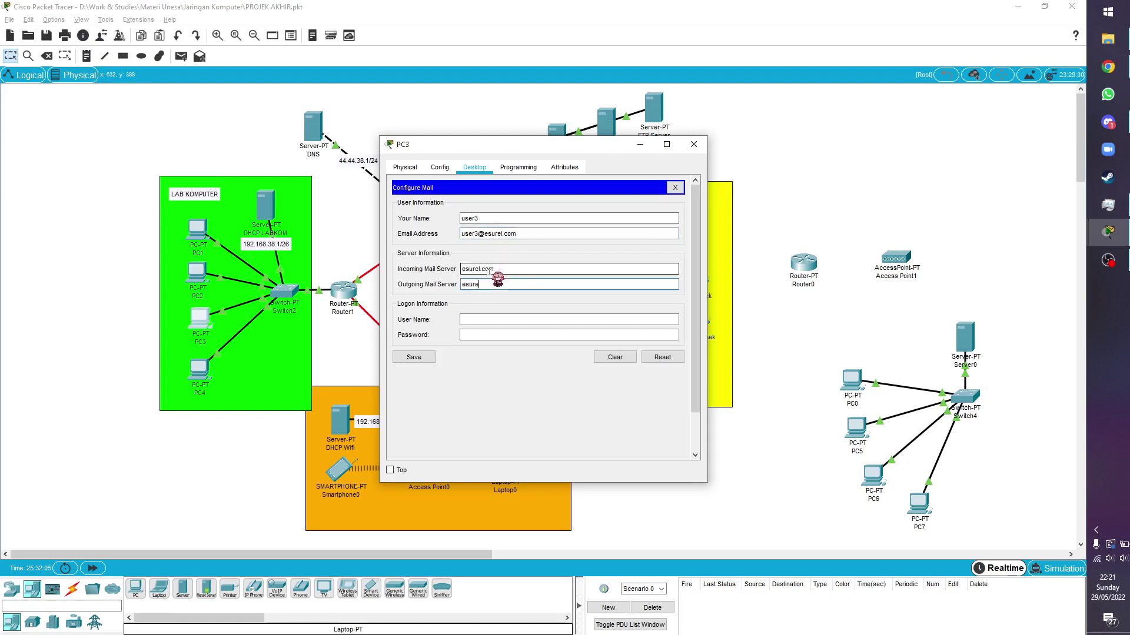
key("Tab")
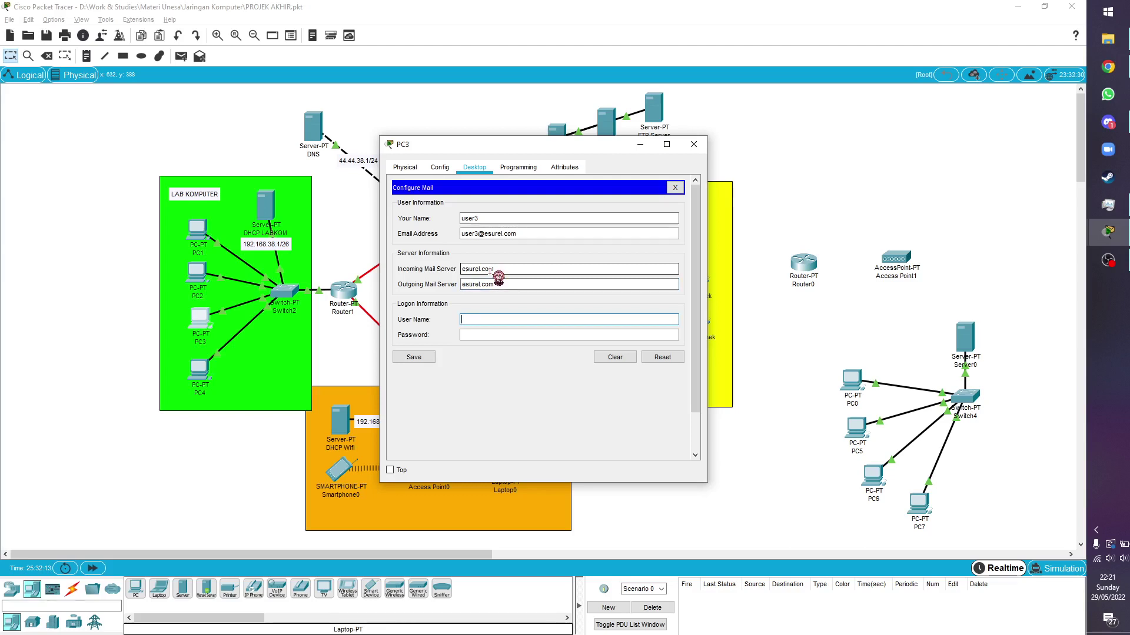
type("user2")
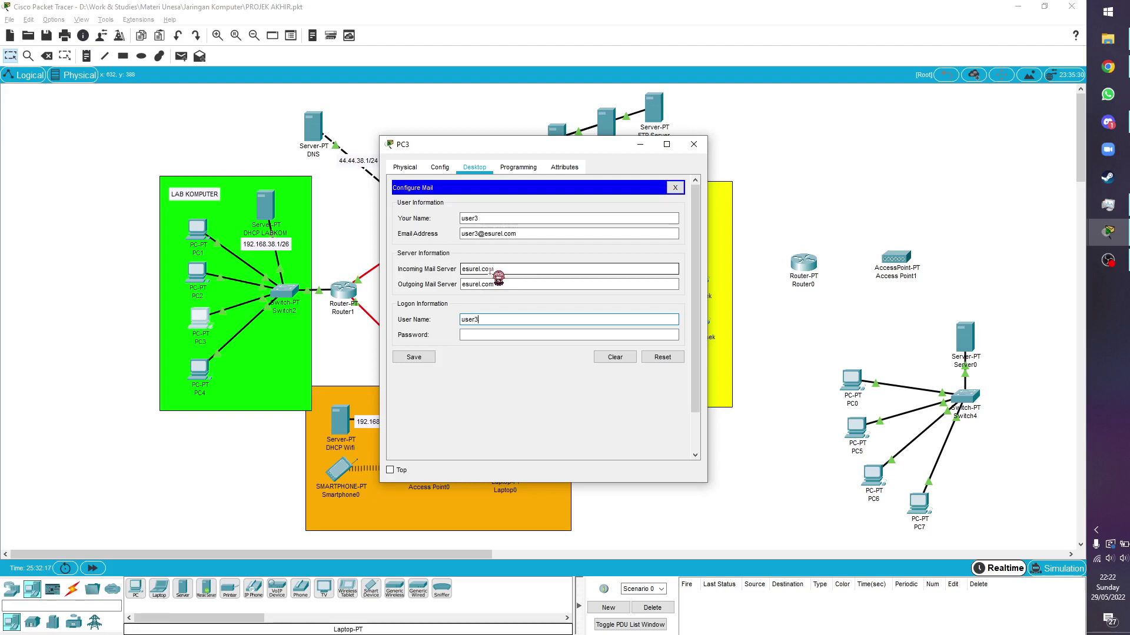
key("Tab")
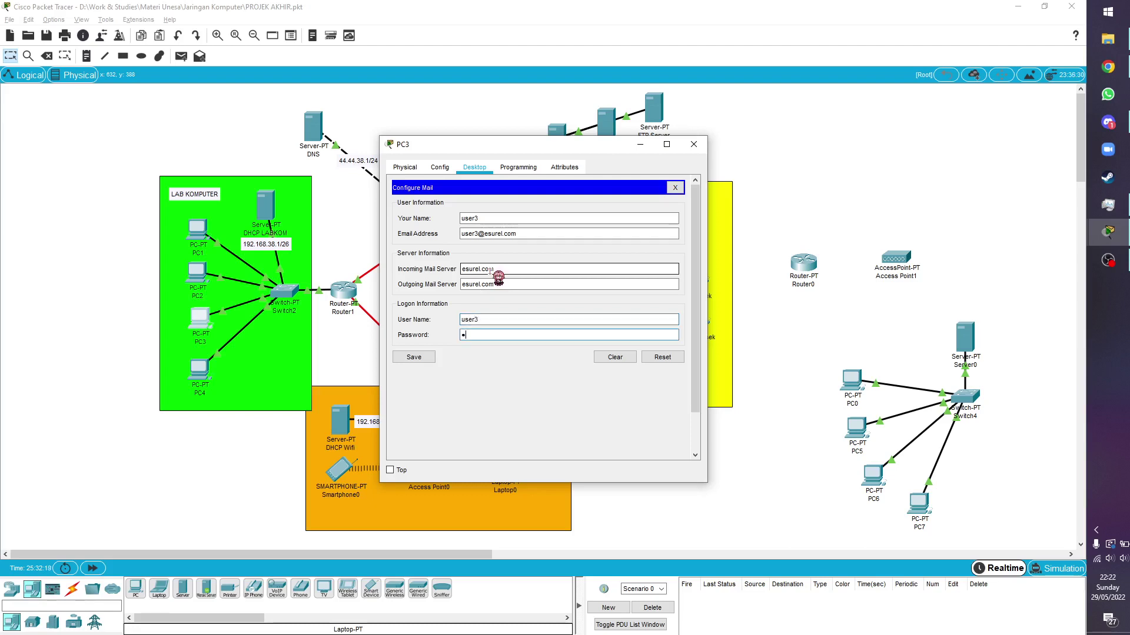
type("•••••")
left_click(412, 359)
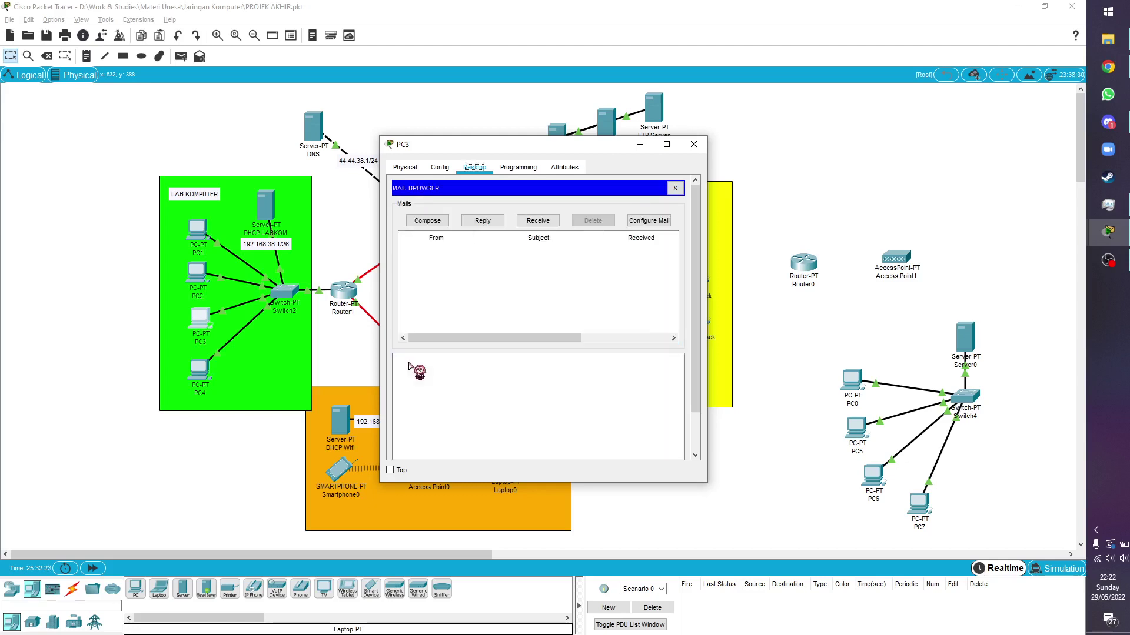
left_click(693, 145)
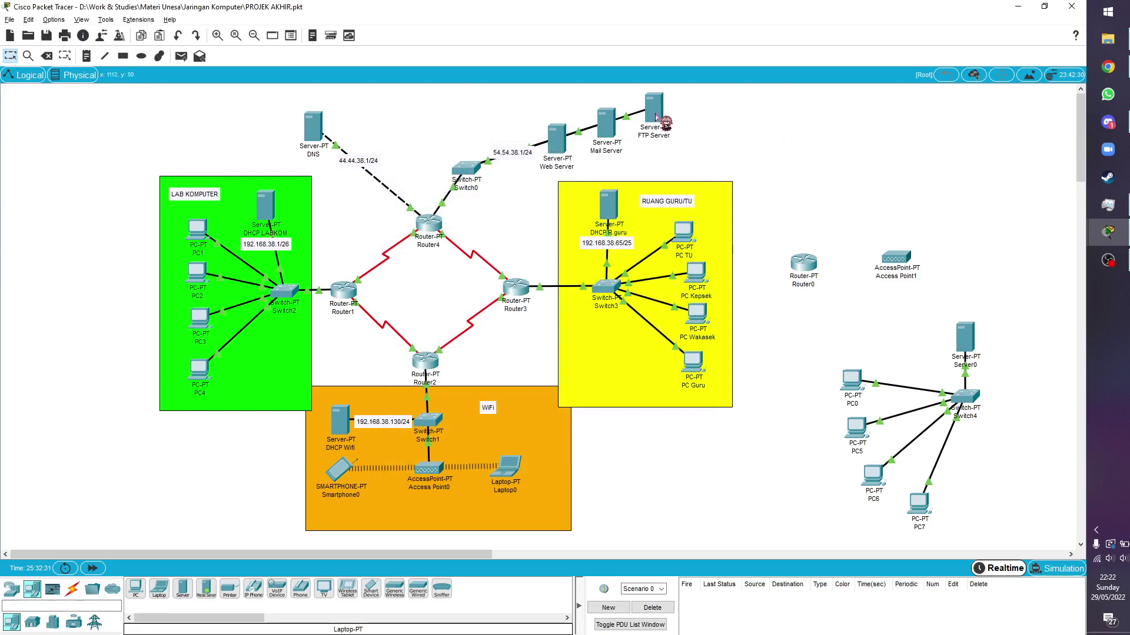
Check the FTP Server's IP configuration, then show its FTP service user settings
left_click(654, 115)
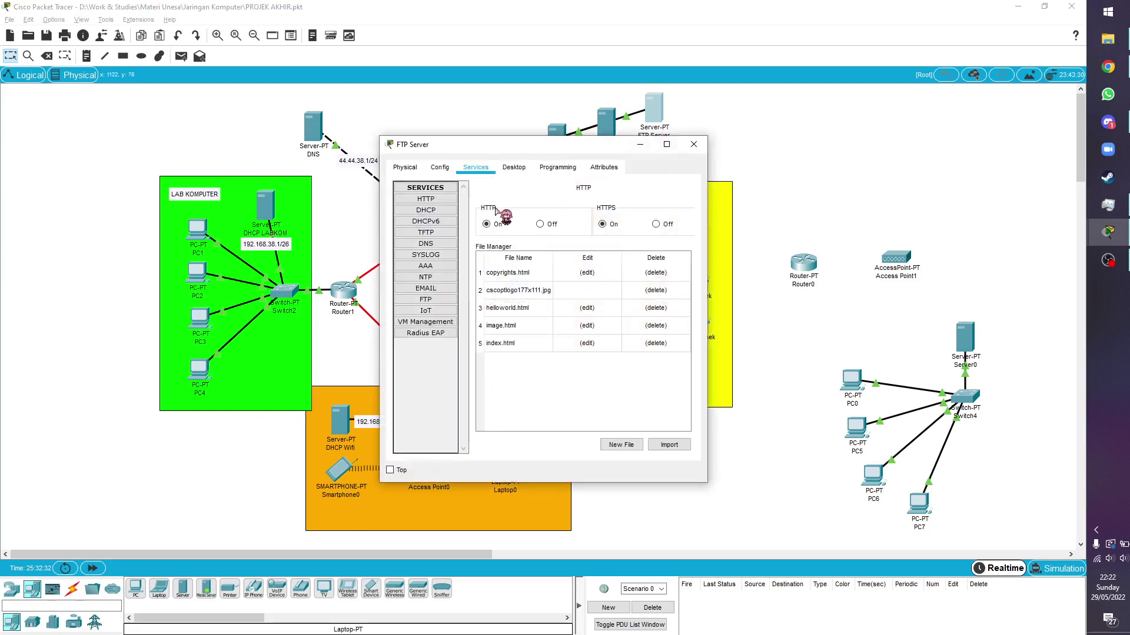
left_click(512, 168)
left_click(438, 227)
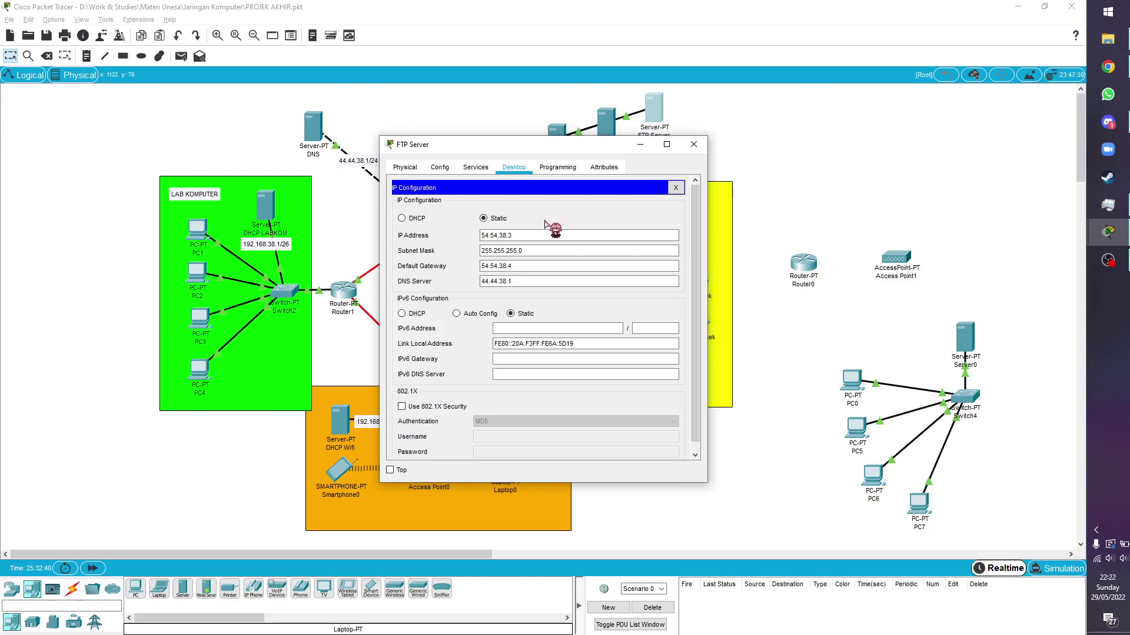
left_click(482, 168)
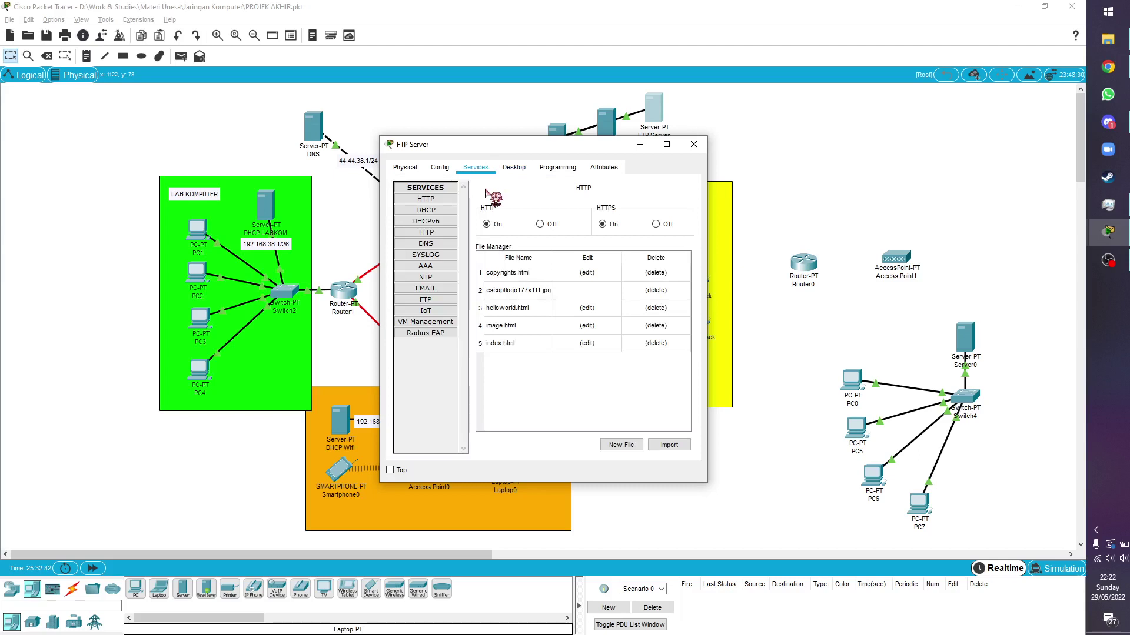
left_click(434, 301)
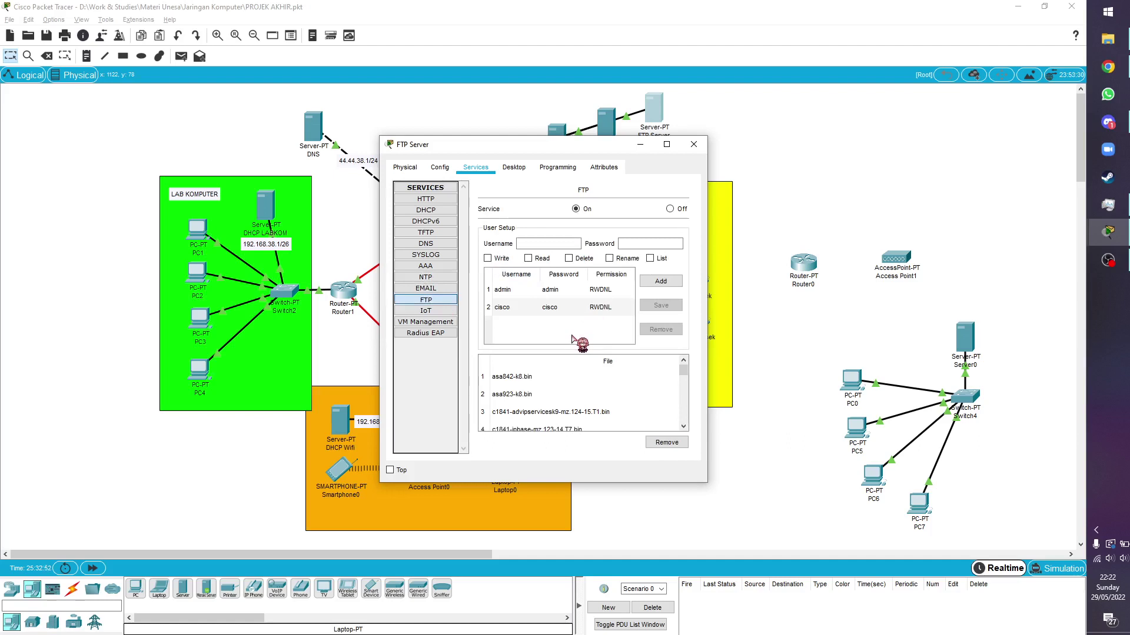
Add FTP user ya with a password and Write, Read, Delete, Rename, List permissions
left_click(530, 244)
type("ya")
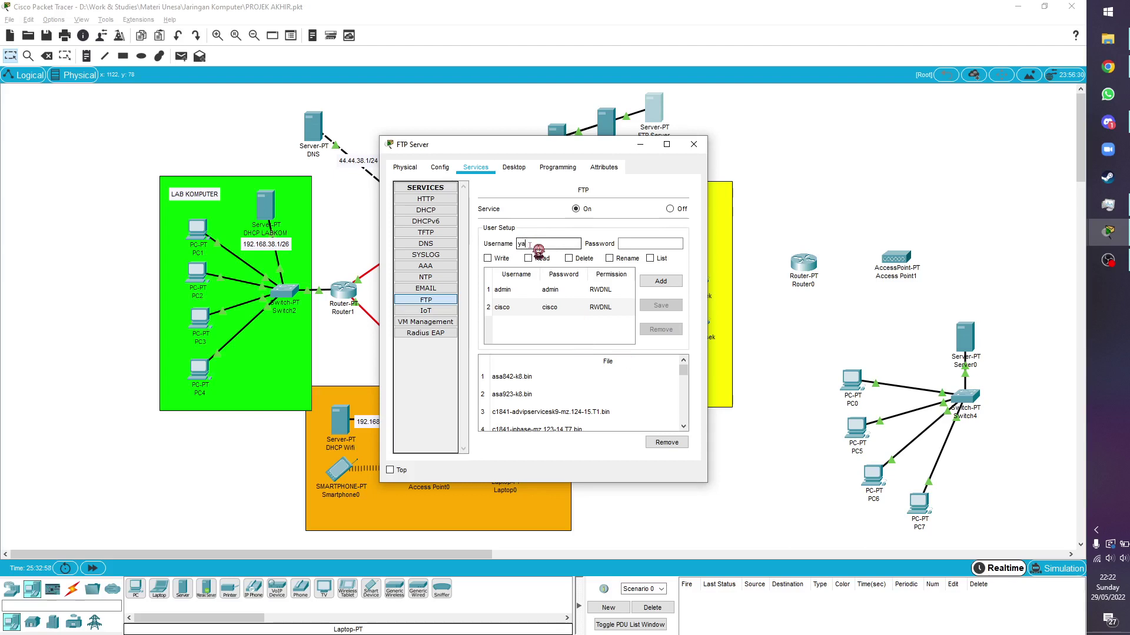
key("Tab")
type("ya")
left_click(487, 259)
left_click(528, 258)
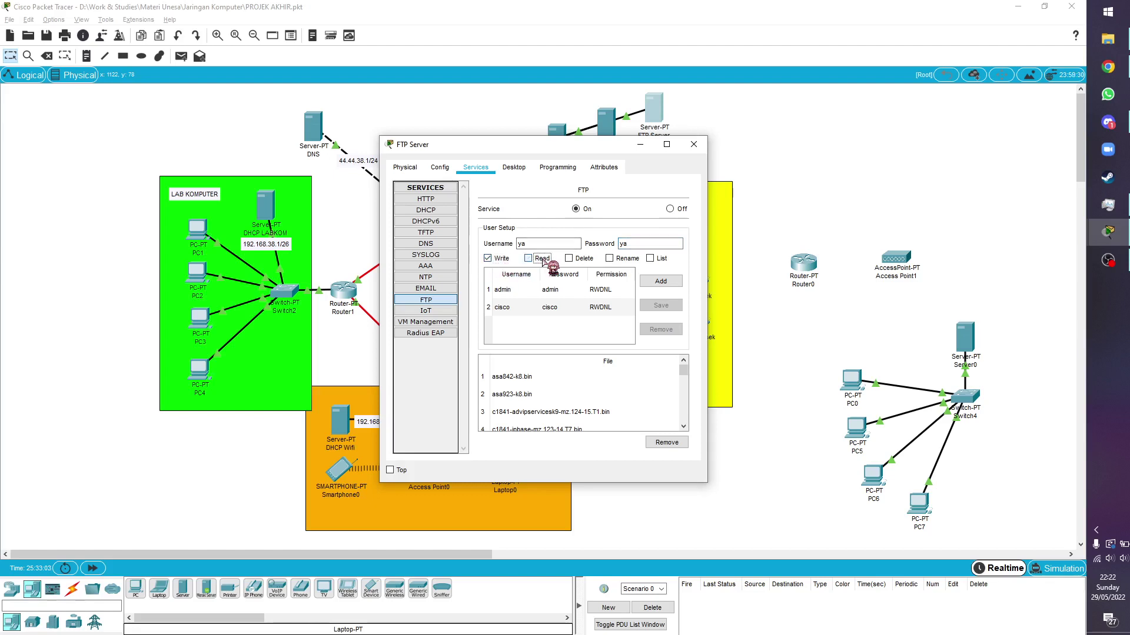
left_click(576, 261)
left_click(612, 259)
left_click(651, 259)
left_click(657, 282)
left_click(548, 331)
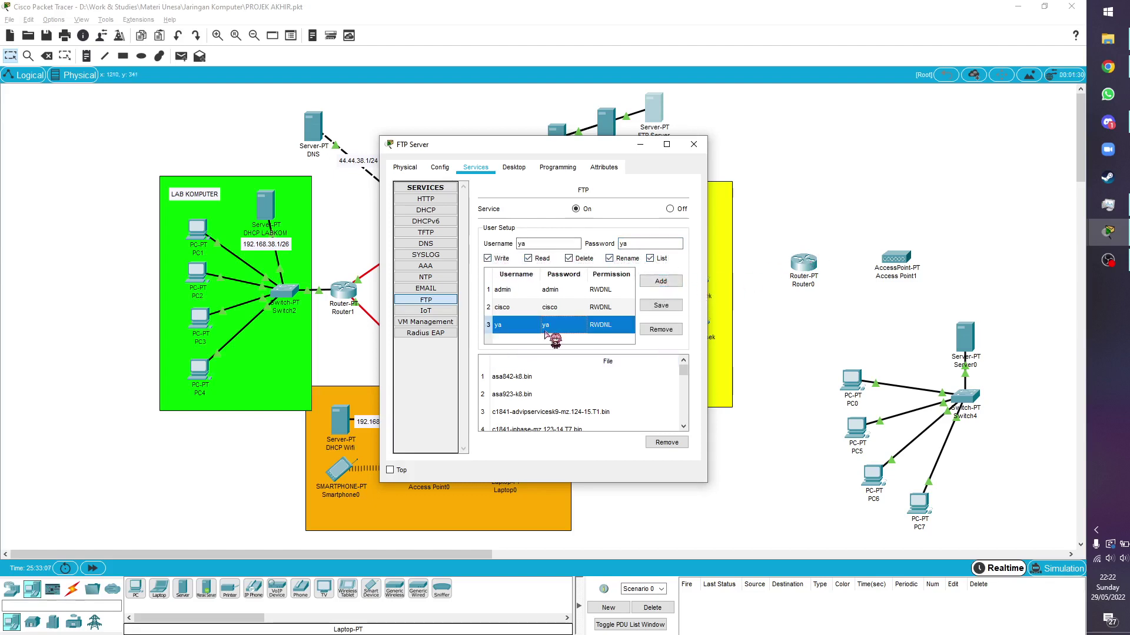
left_click(694, 144)
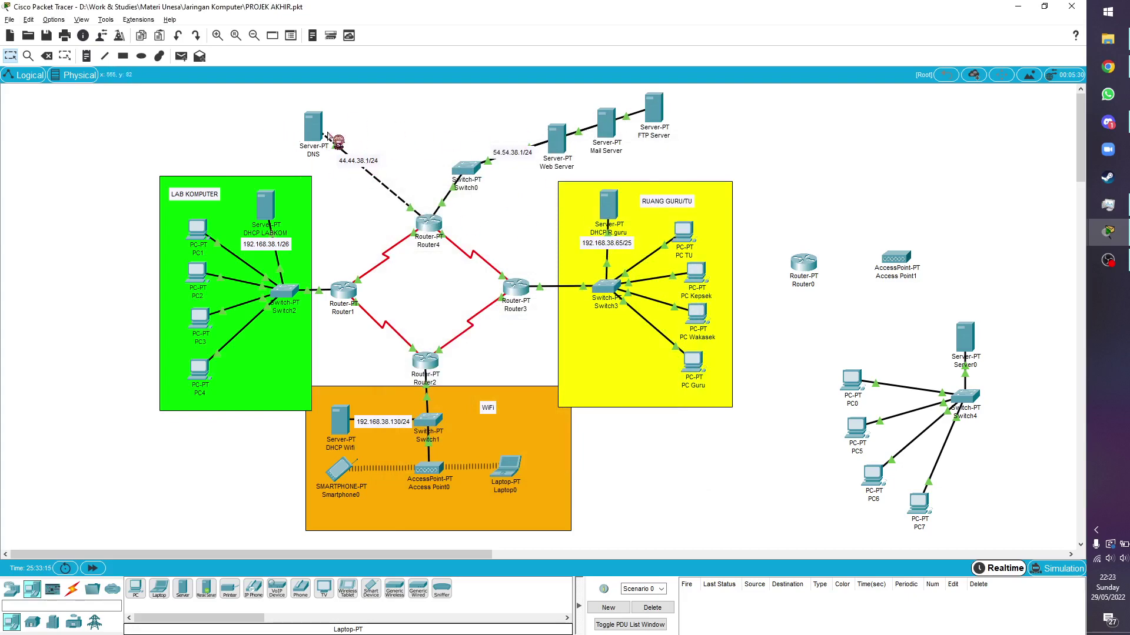
double_click(313, 125)
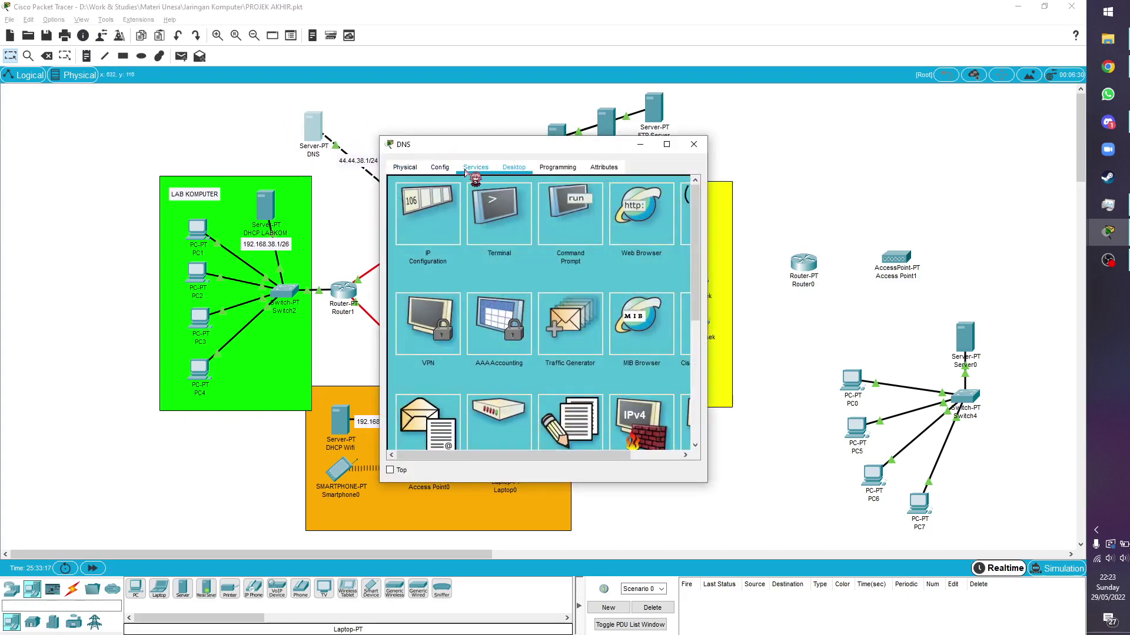
left_click(465, 172)
left_click(434, 246)
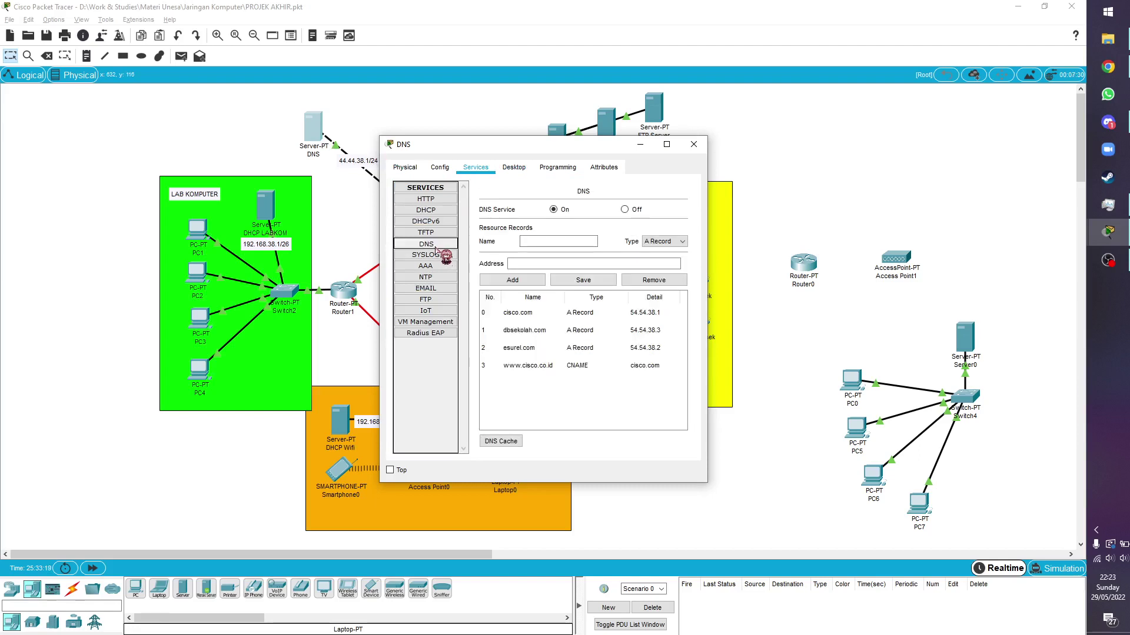
left_click(568, 320)
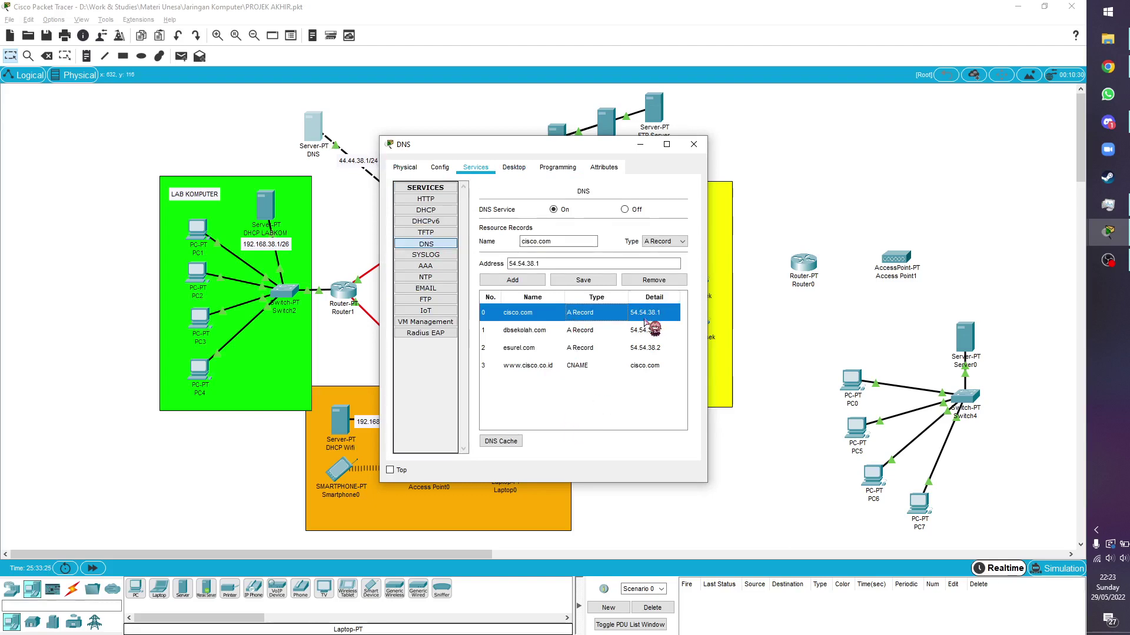
left_click_drag(584, 146, 878, 170)
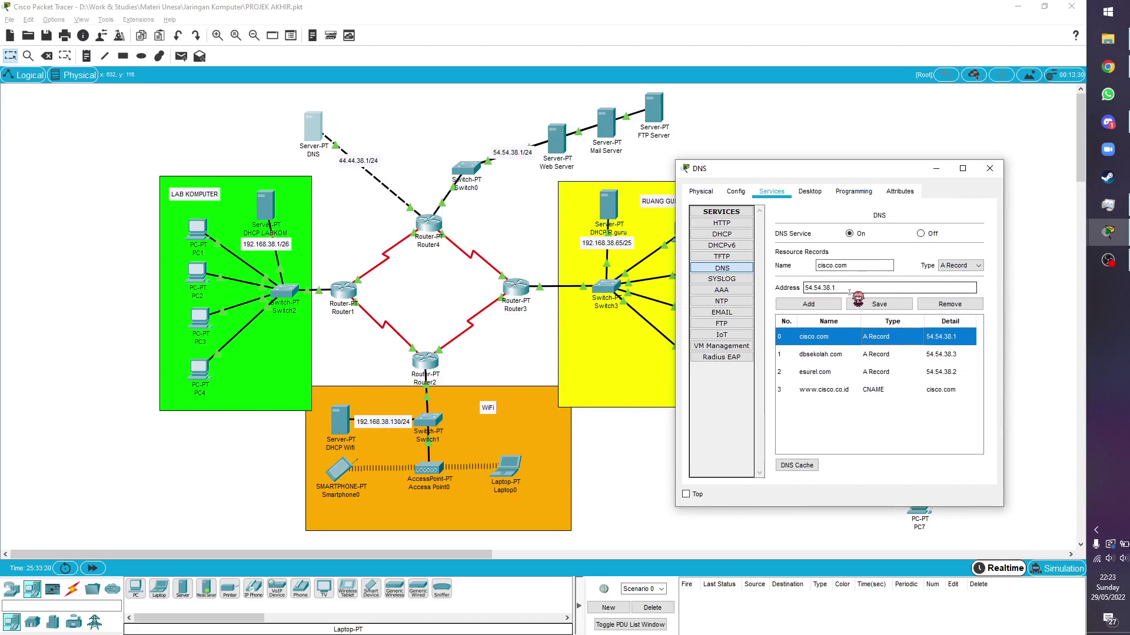
left_click(831, 355)
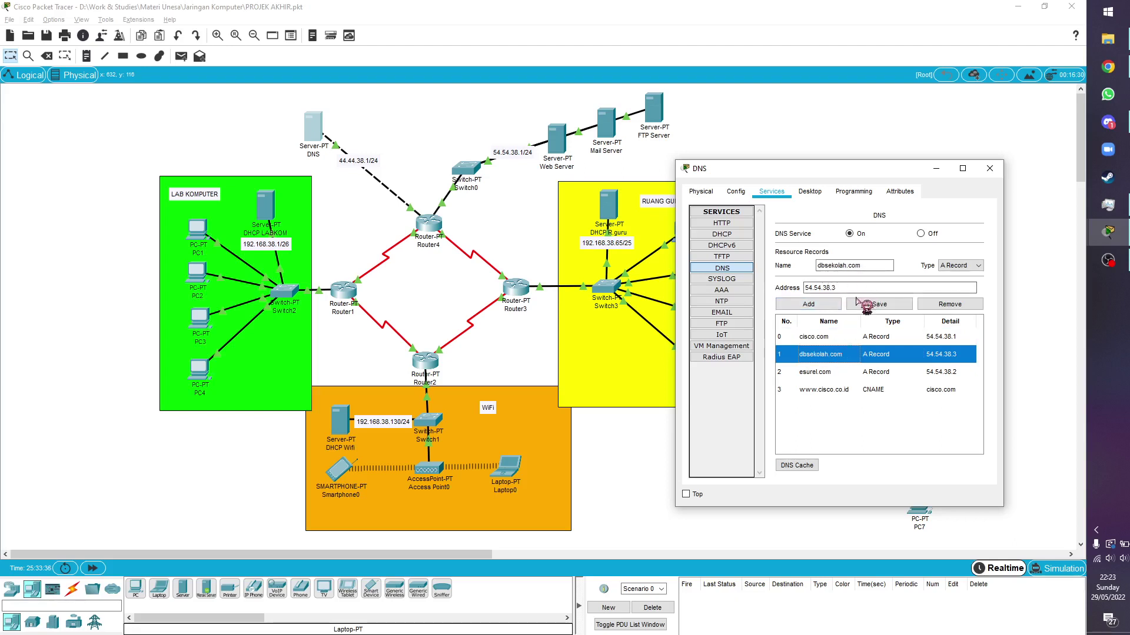
left_click(827, 377)
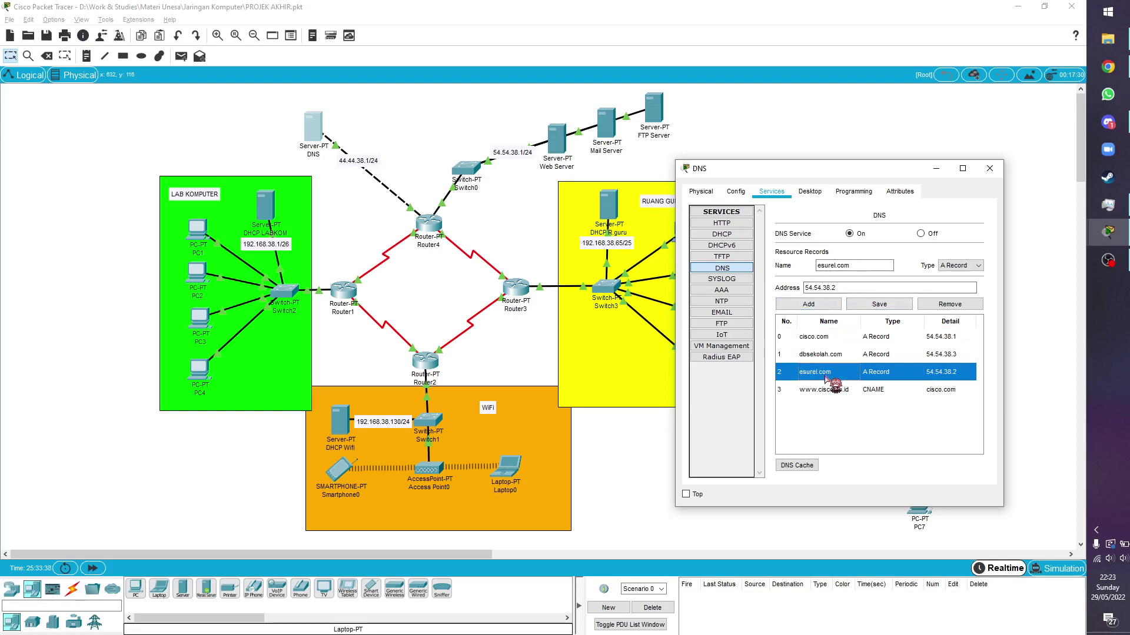
left_click(826, 392)
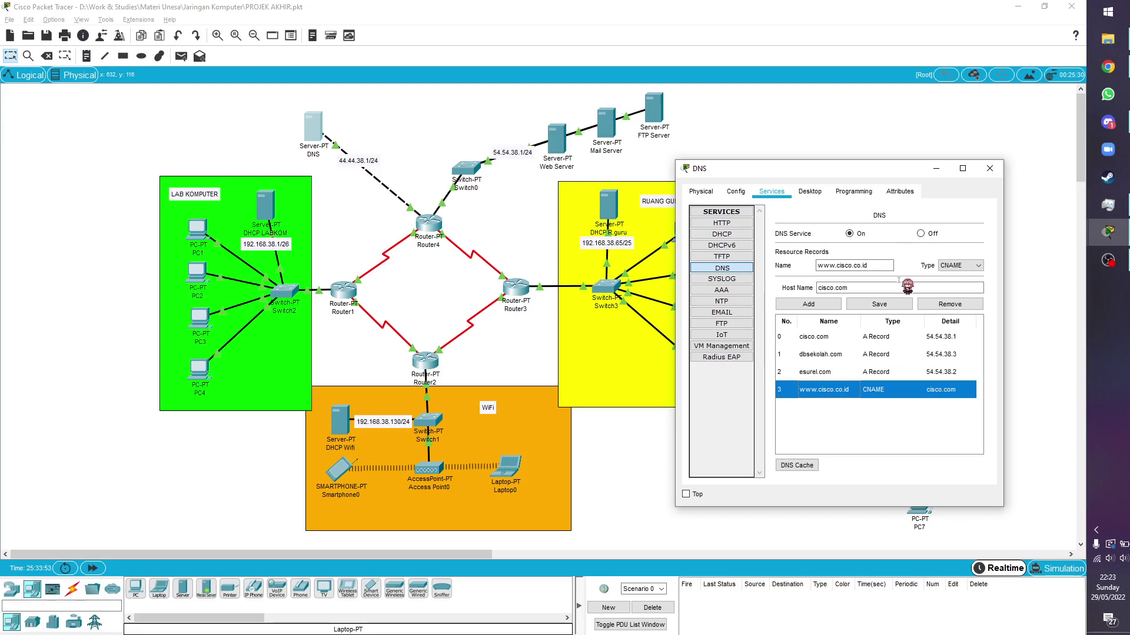
left_click(991, 169)
left_click_drag(49, 97, 753, 503)
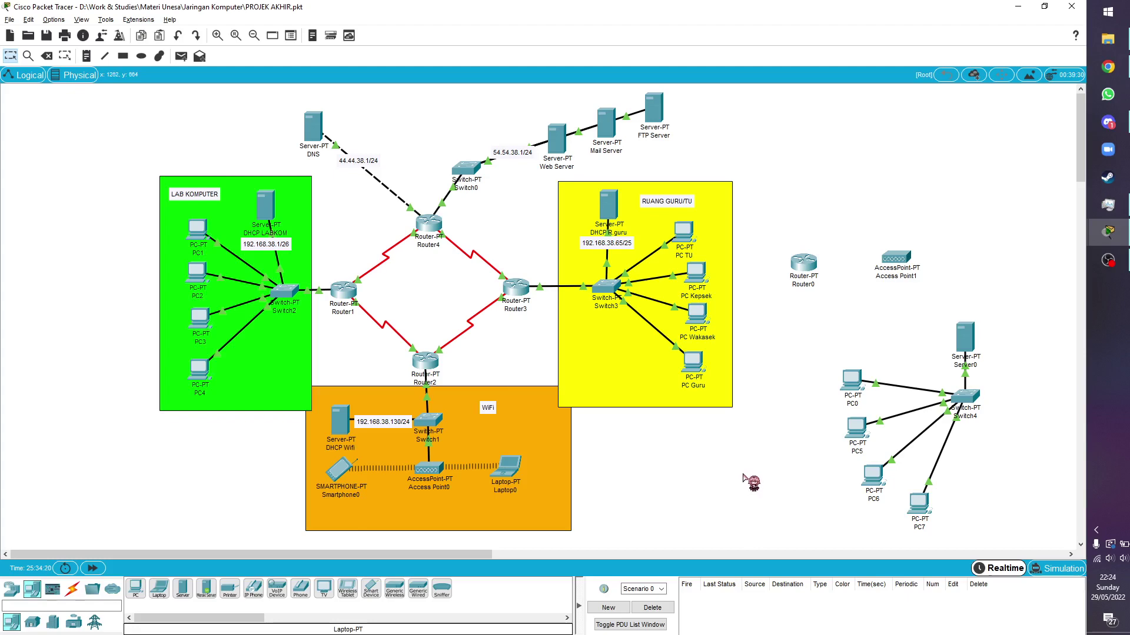
Ping 54.54.38.1 from PC Guru's Command Prompt, getting four replies, then close PC Guru
left_click(693, 363)
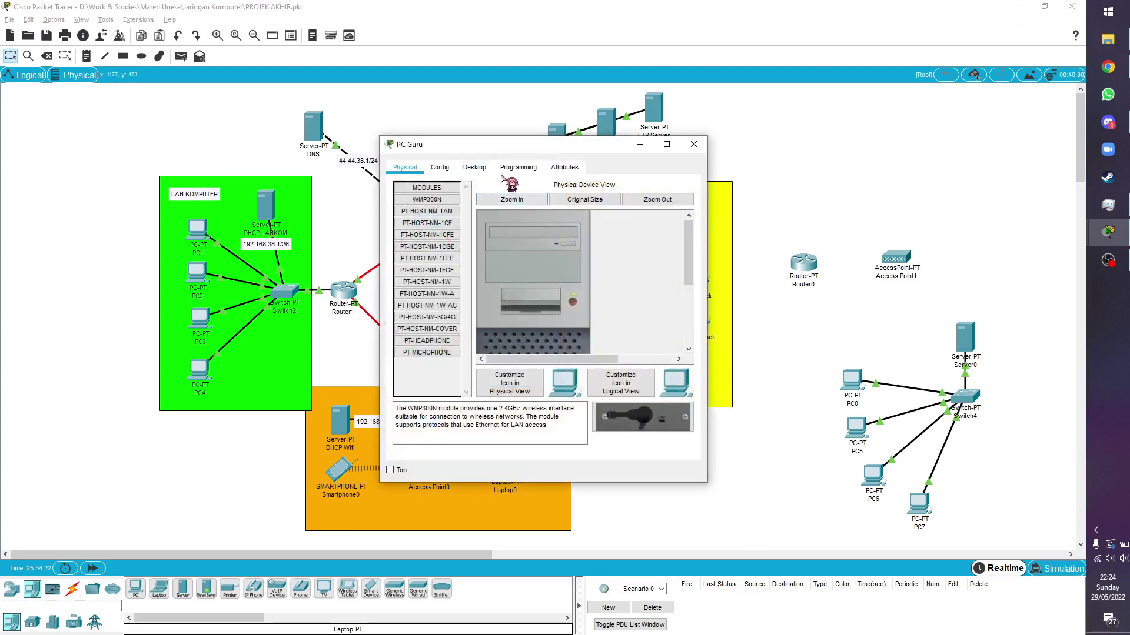
left_click(474, 167)
left_click(647, 223)
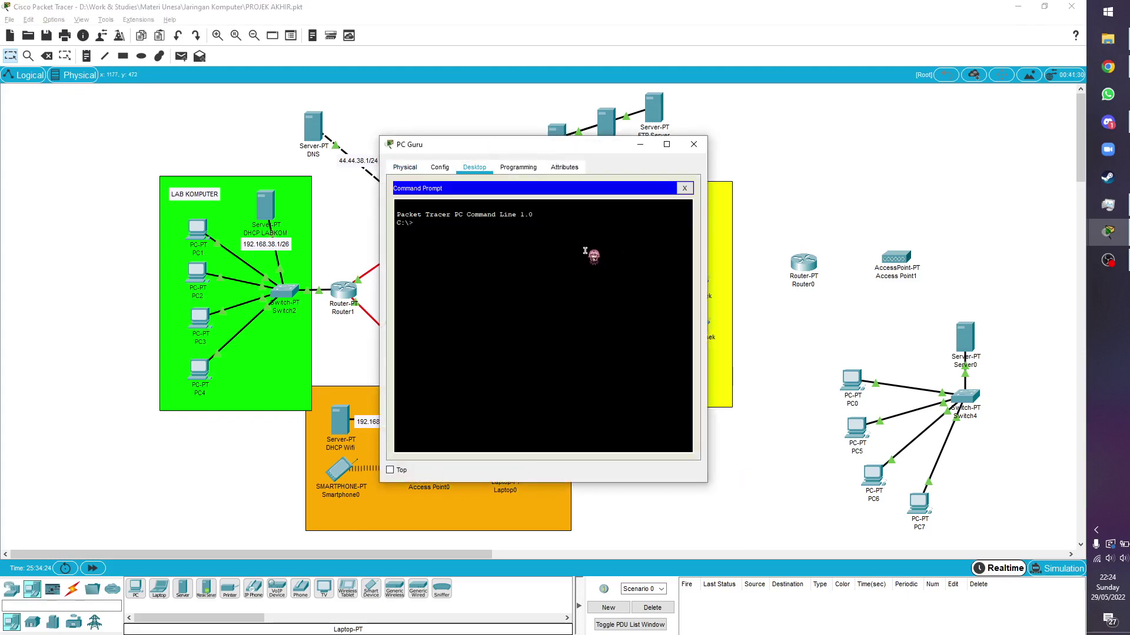
type("ping 54.54.38.1")
key("Return")
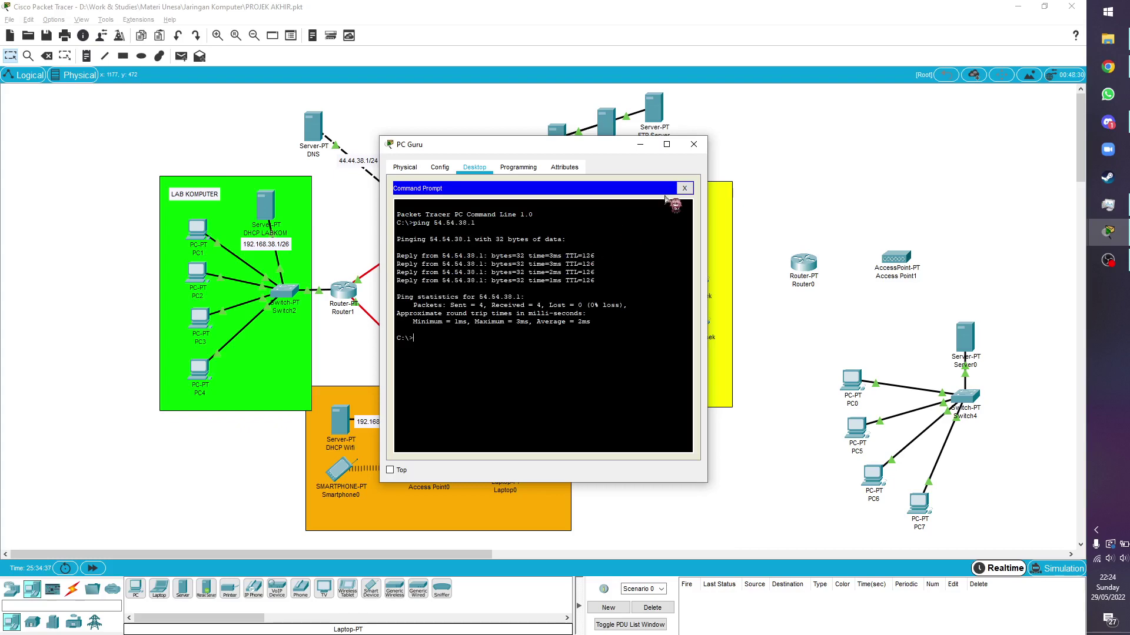
left_click(694, 144)
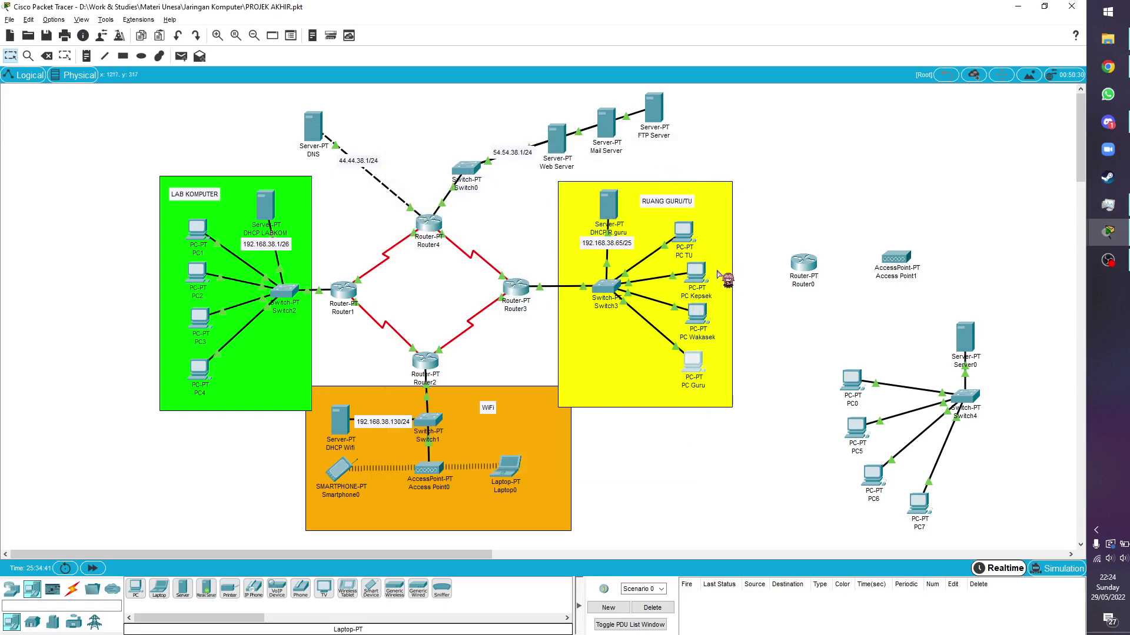
Load cisco.com in PC TU's web browser, which shows the JARKOM welcome page
left_click(684, 232)
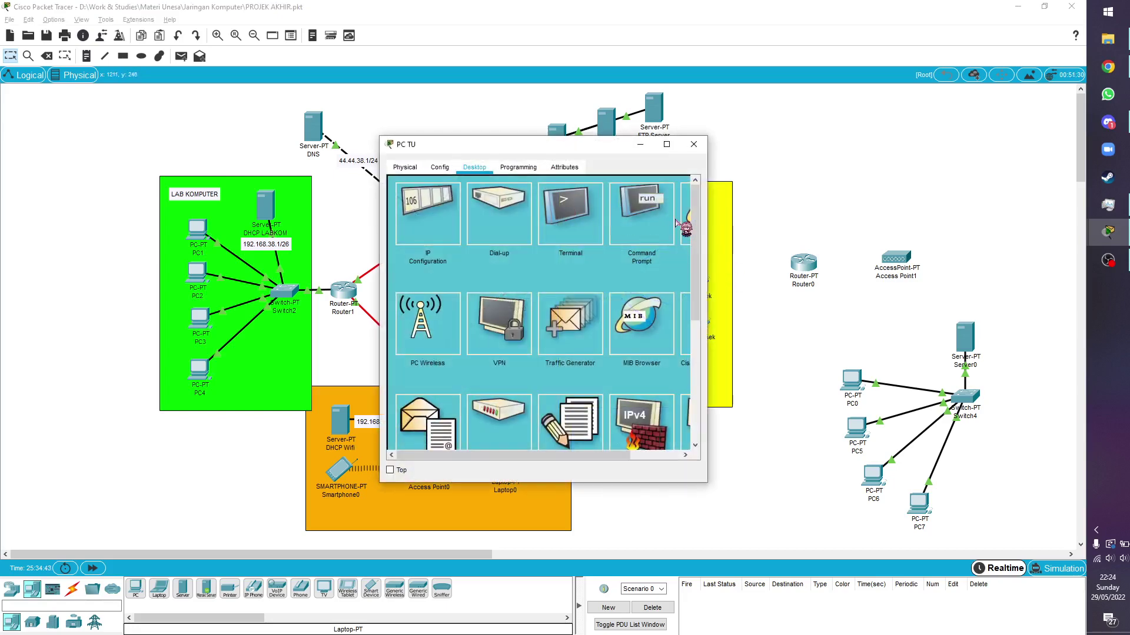
left_click(684, 230)
left_click(563, 202)
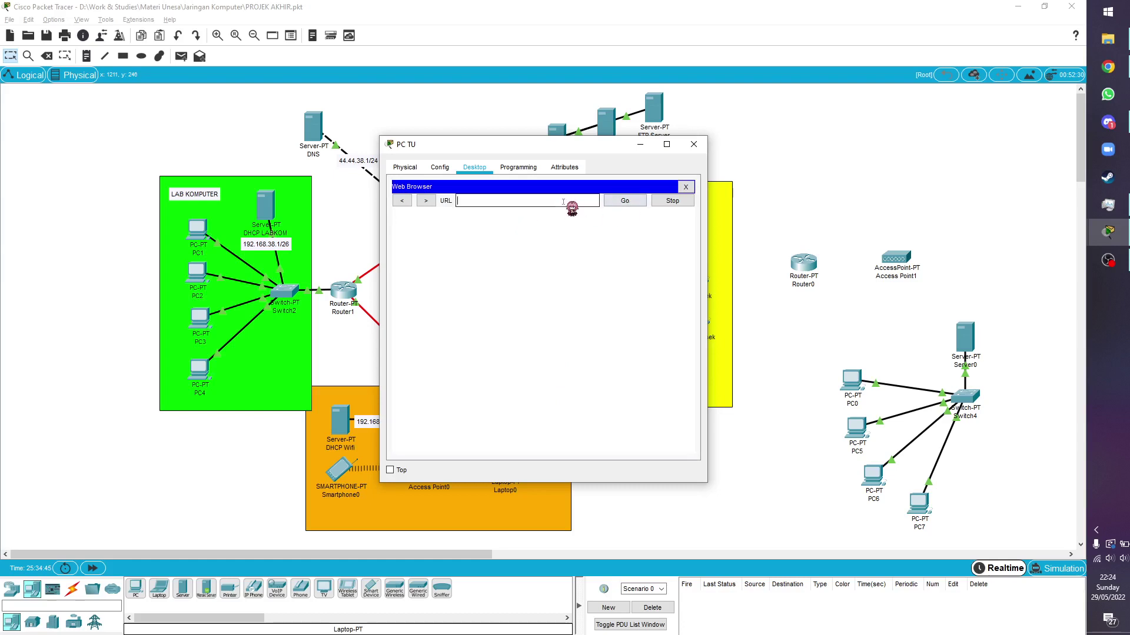
type("cisco.com")
key("Return")
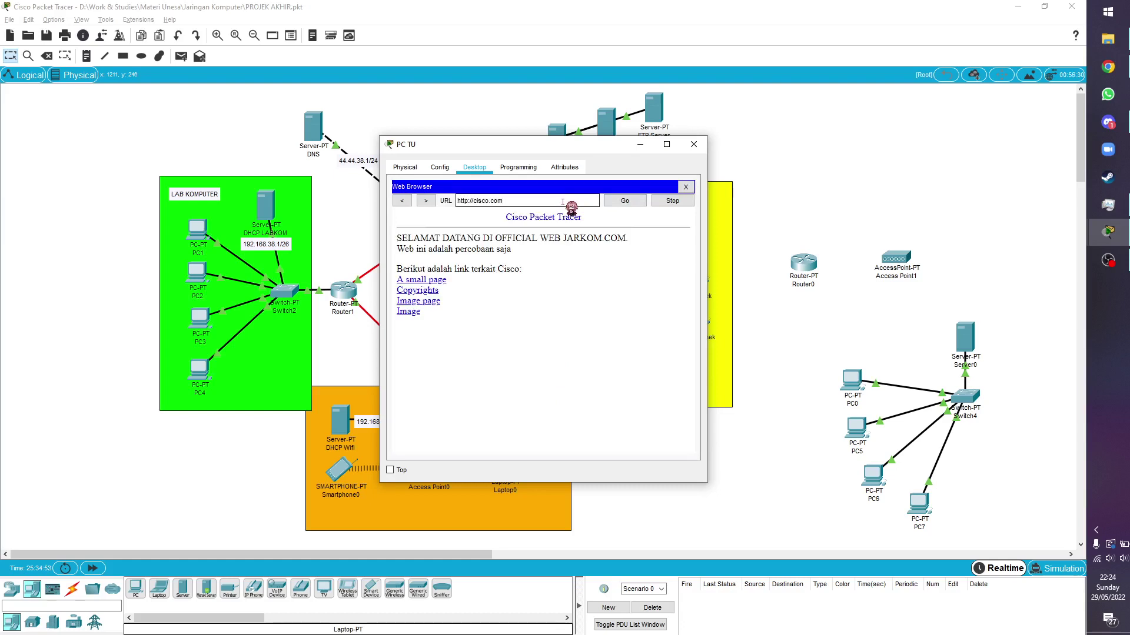
triple_click(462, 201)
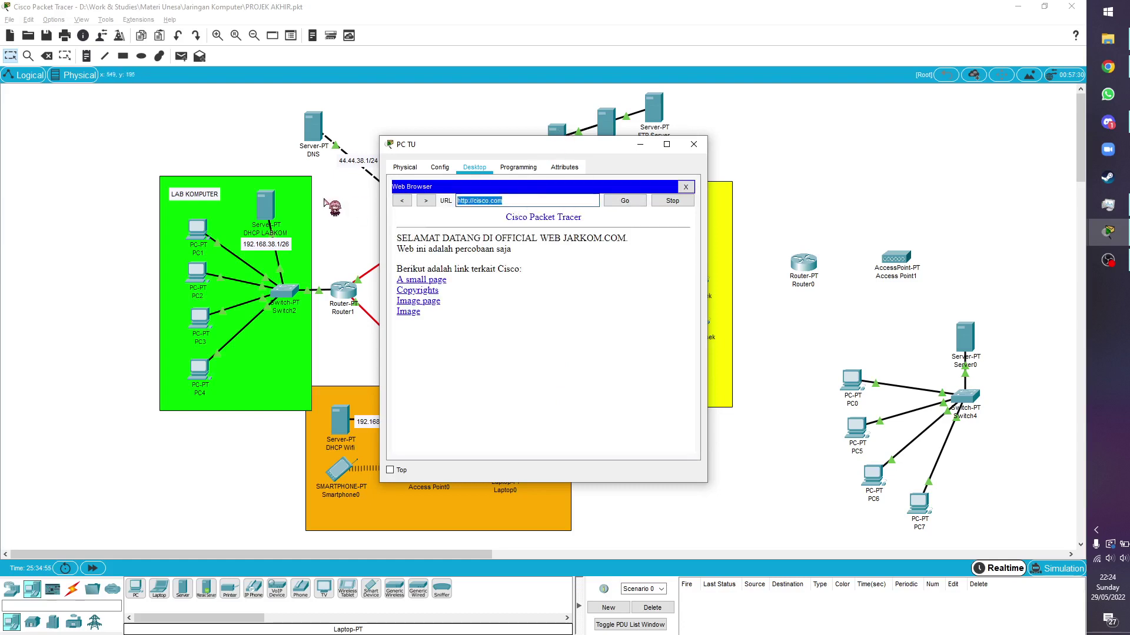
type("www.cisco.com")
key("Return")
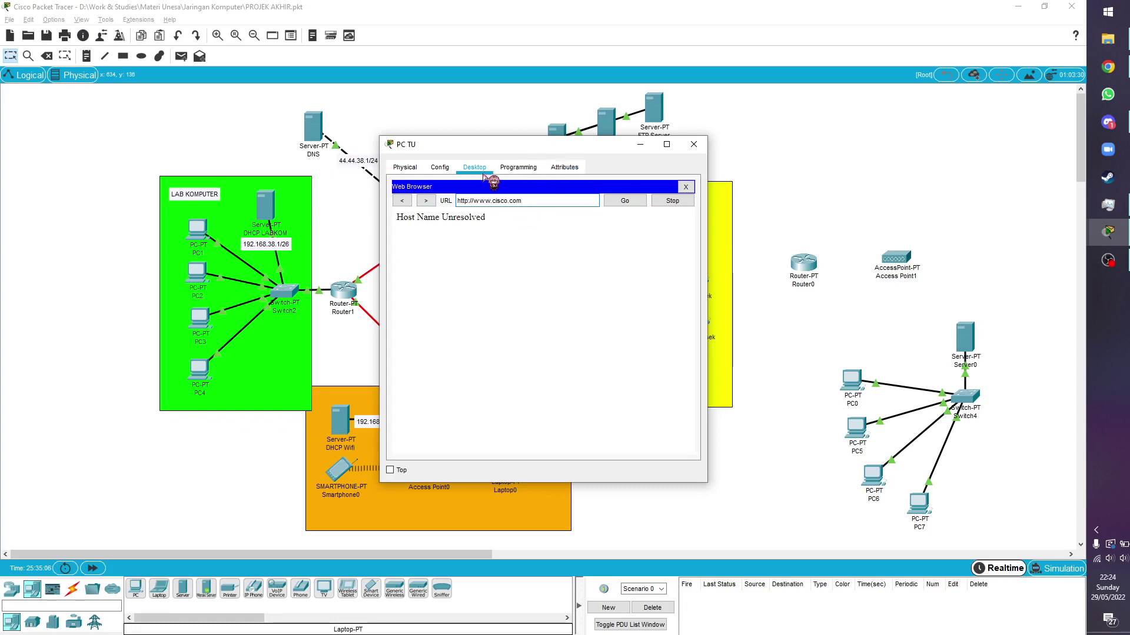
left_click(460, 172)
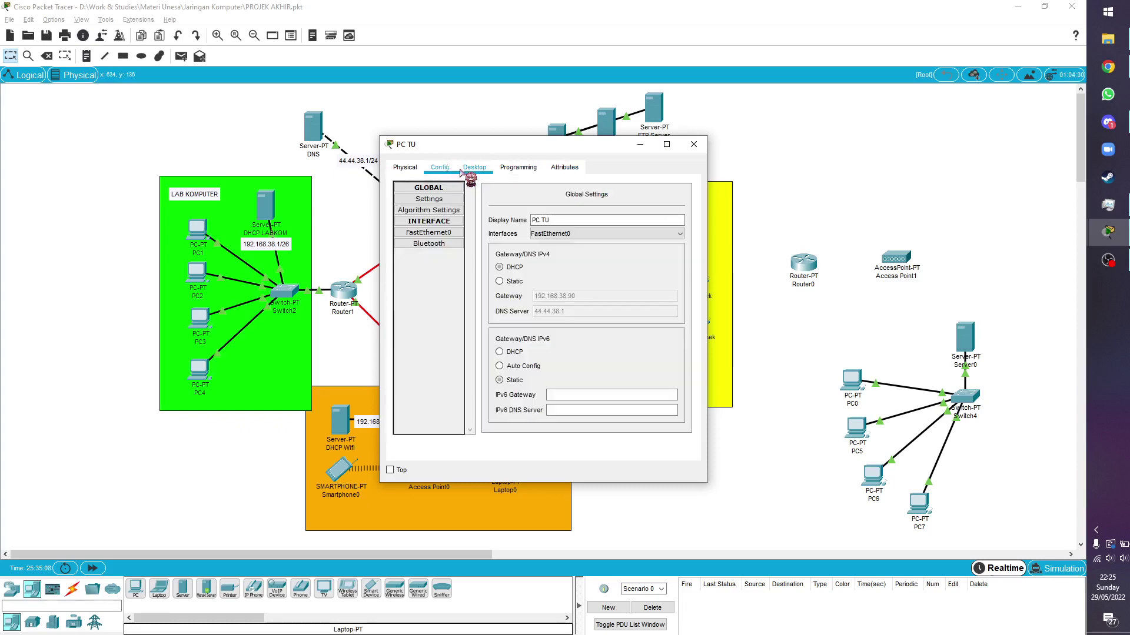
left_click(465, 169)
left_click(694, 144)
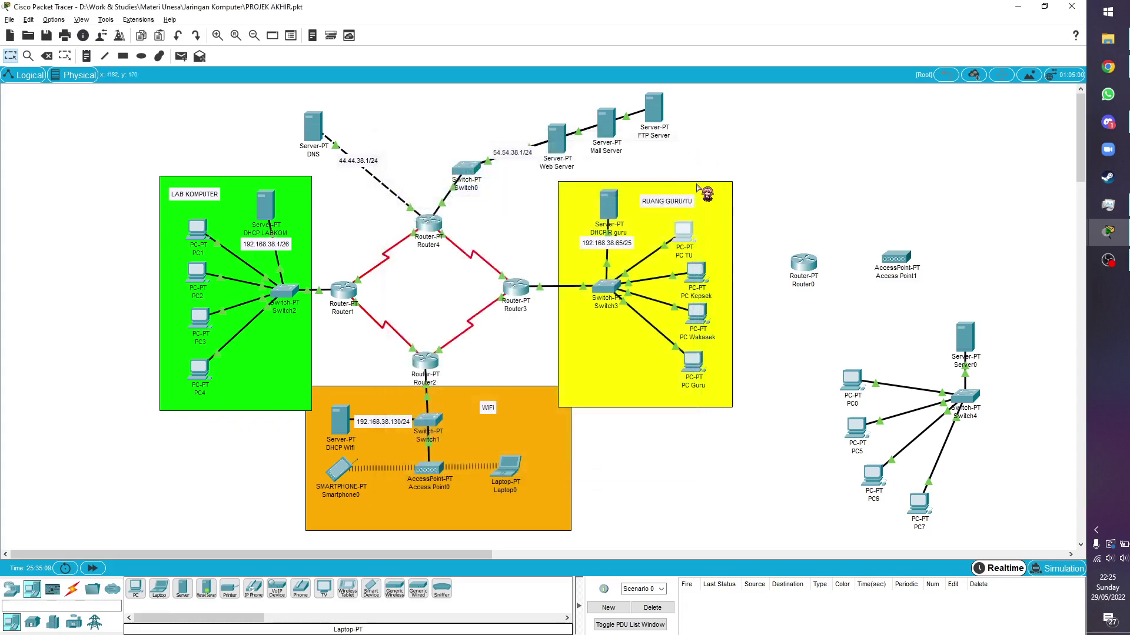
End PC Kepsek's open FTP session with quit
left_click(697, 272)
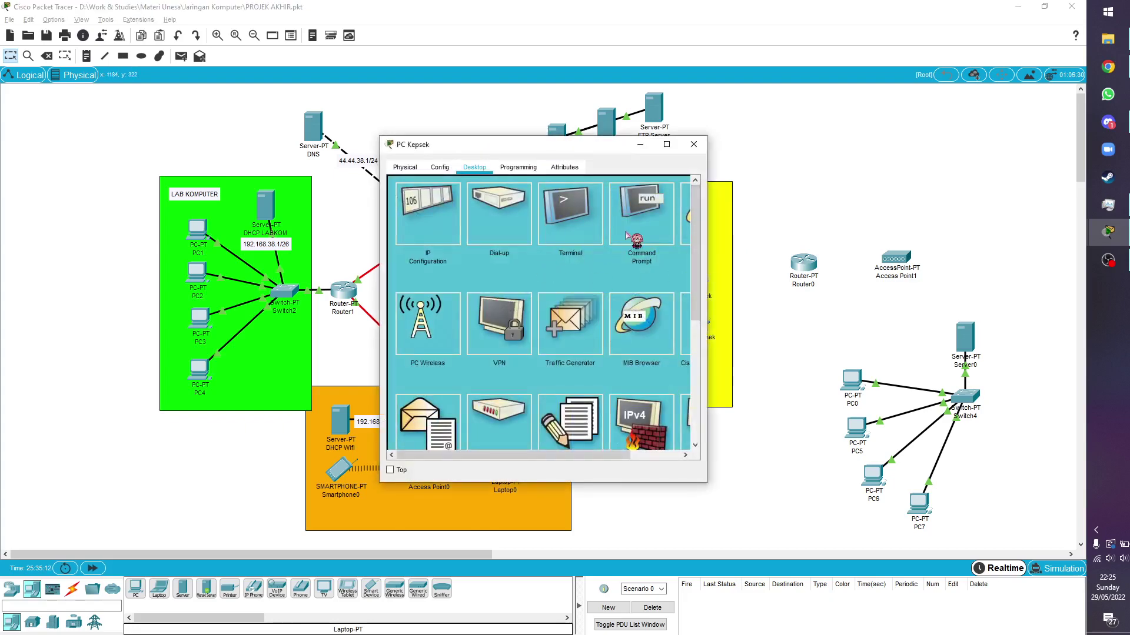
left_click(641, 229)
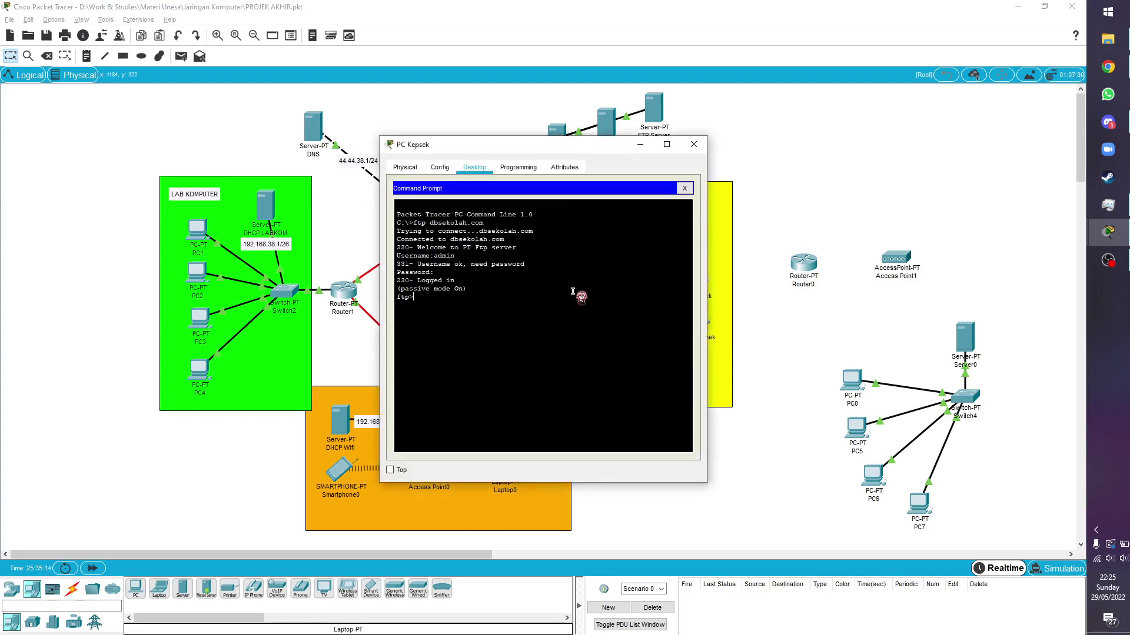
type("quit")
key("Return")
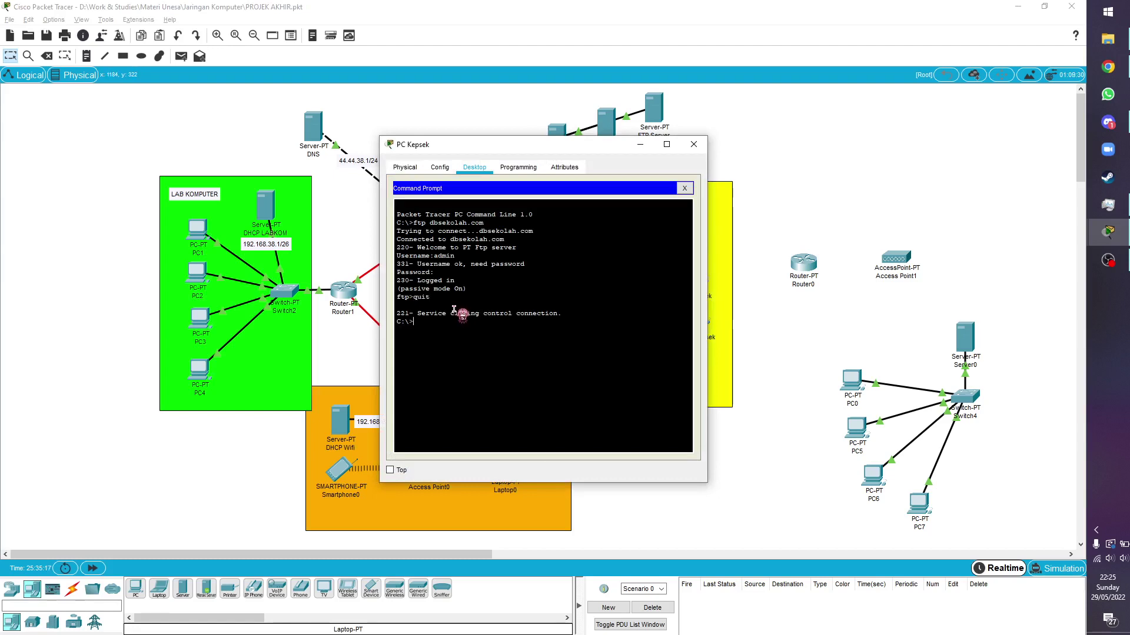
Run nslookup esurel.com, resolving 54.54.38.2 via DNS server 44.44.38.1, then close PC Kepsek
type("nslookup esurel.c")
type("om")
key("Return")
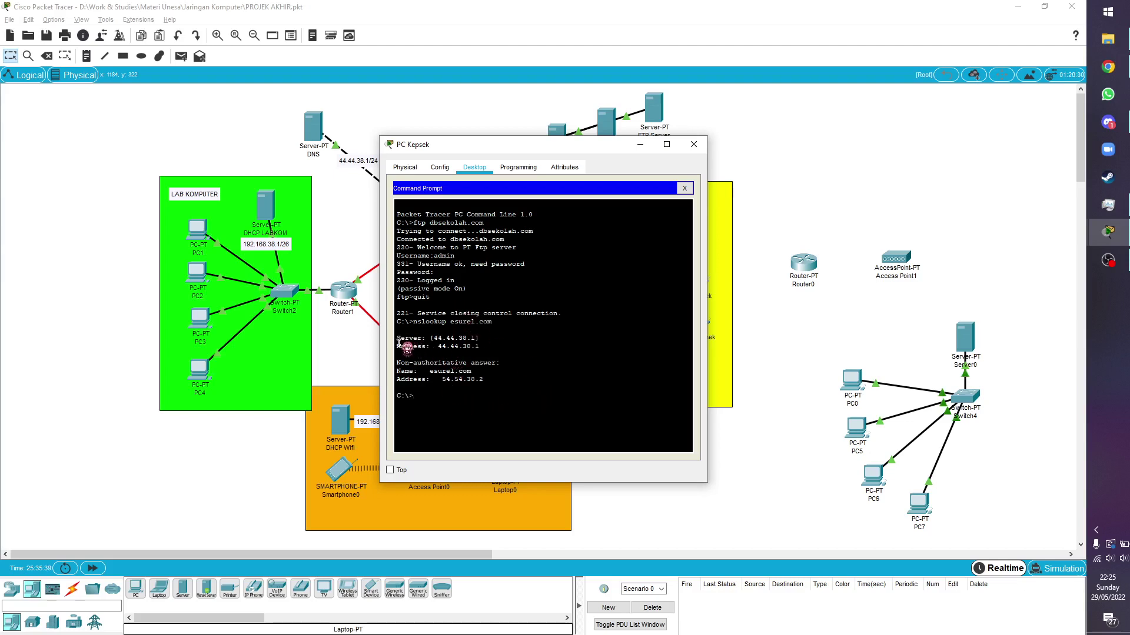
left_click_drag(398, 339, 481, 348)
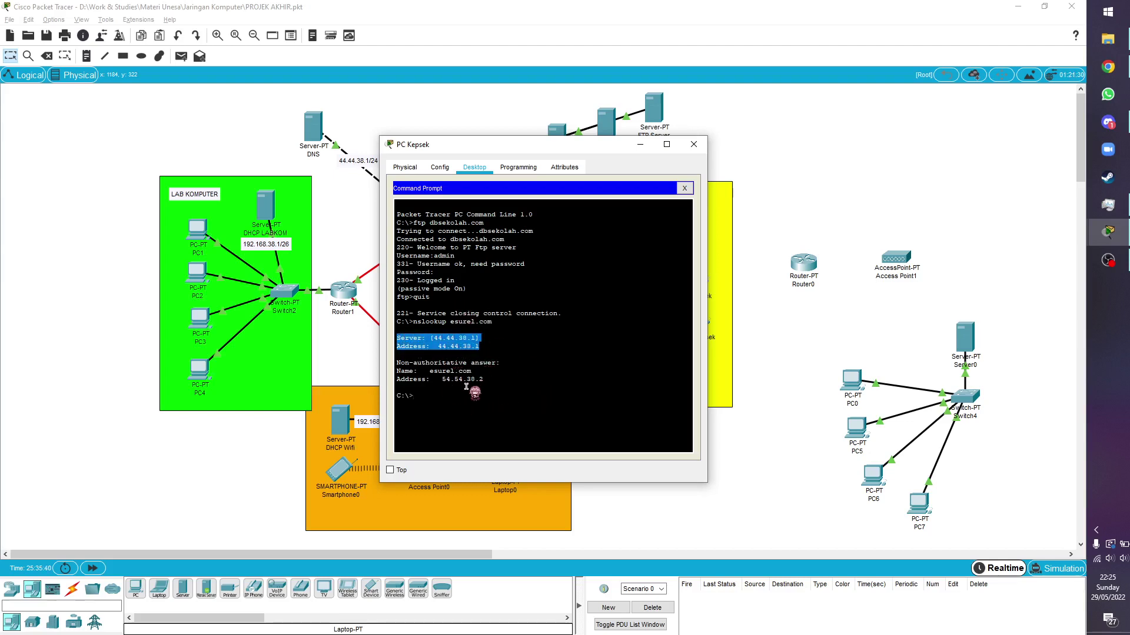
left_click_drag(443, 380, 486, 380)
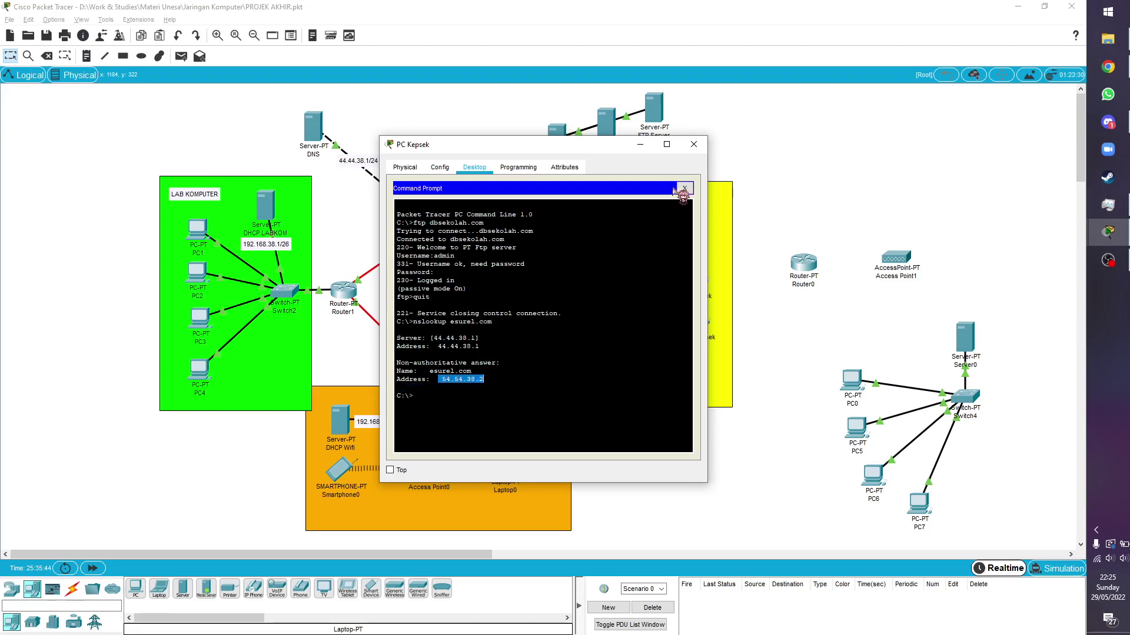
left_click(693, 144)
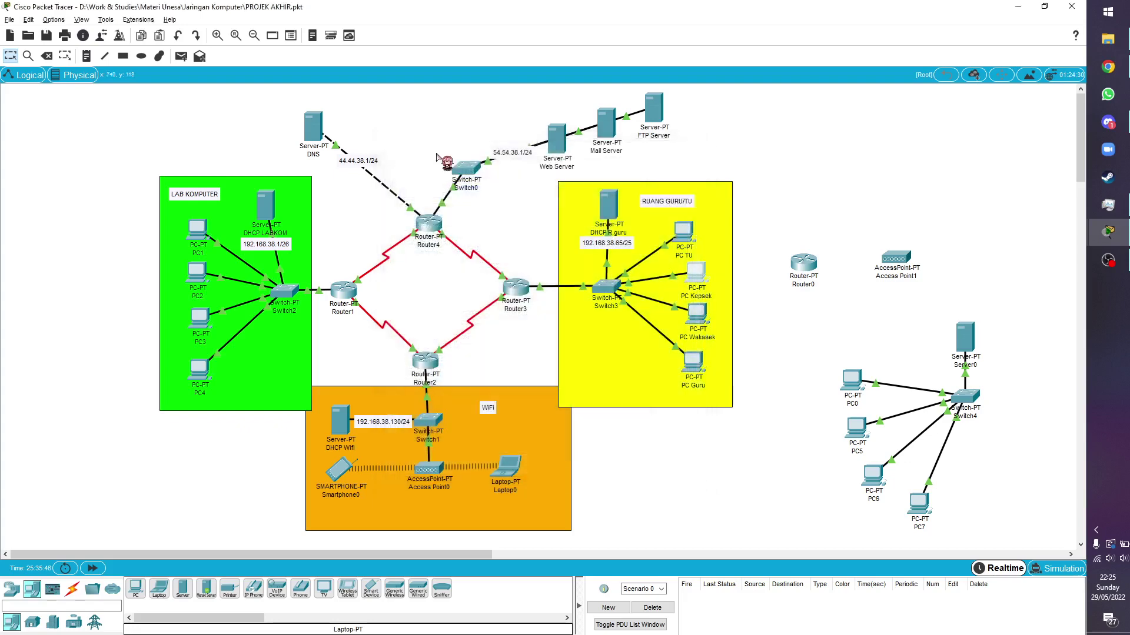
left_click(313, 126)
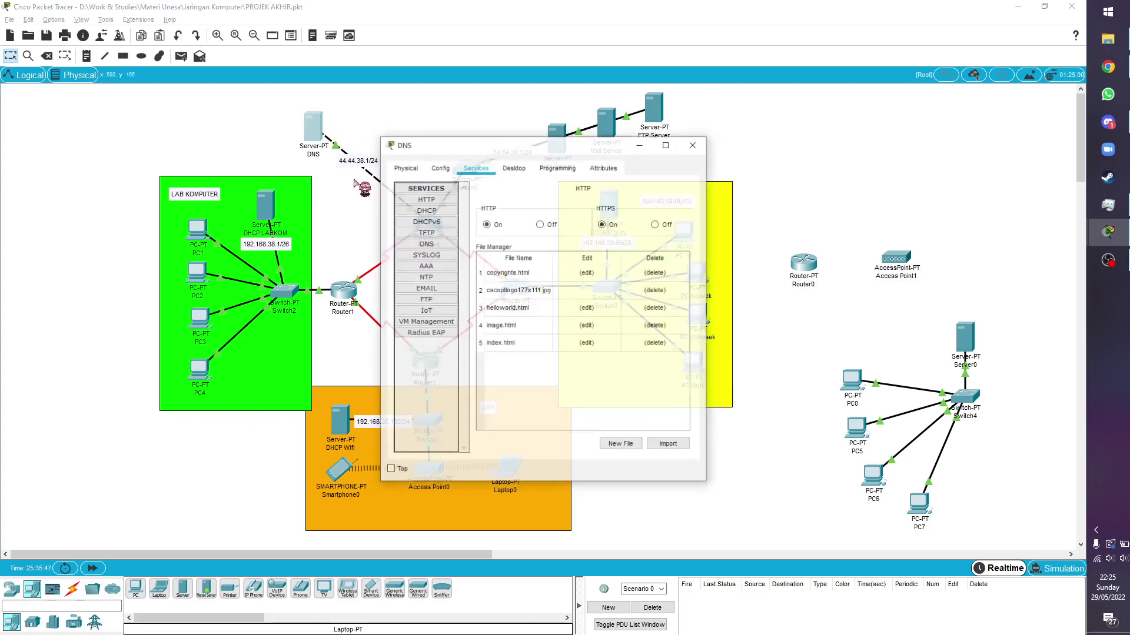
left_click(441, 244)
left_click(551, 366)
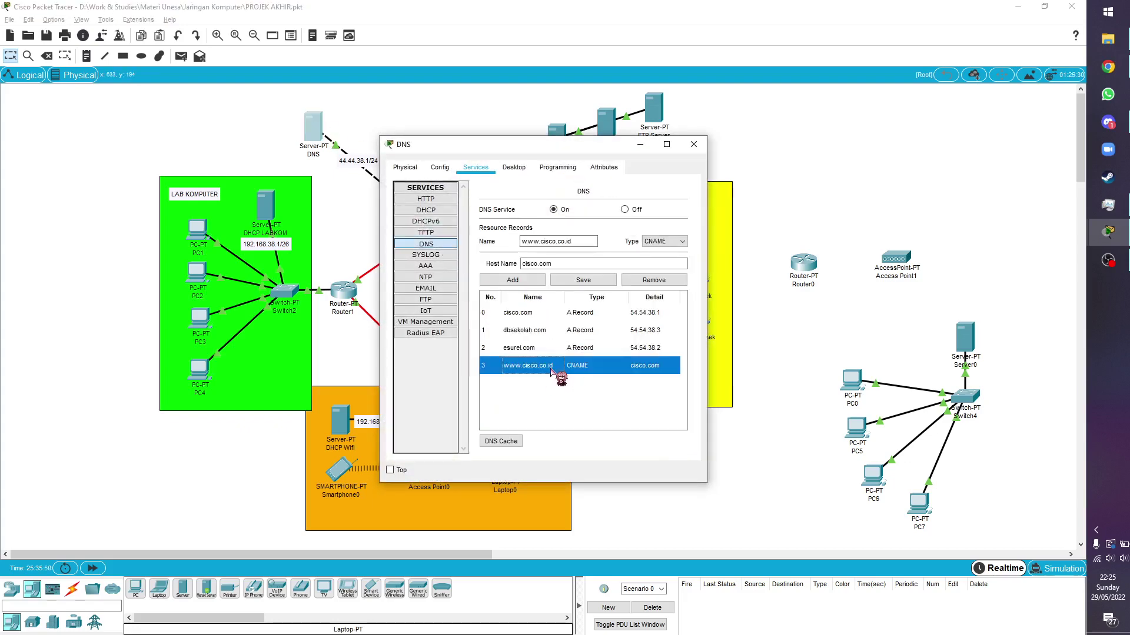
left_click(579, 241)
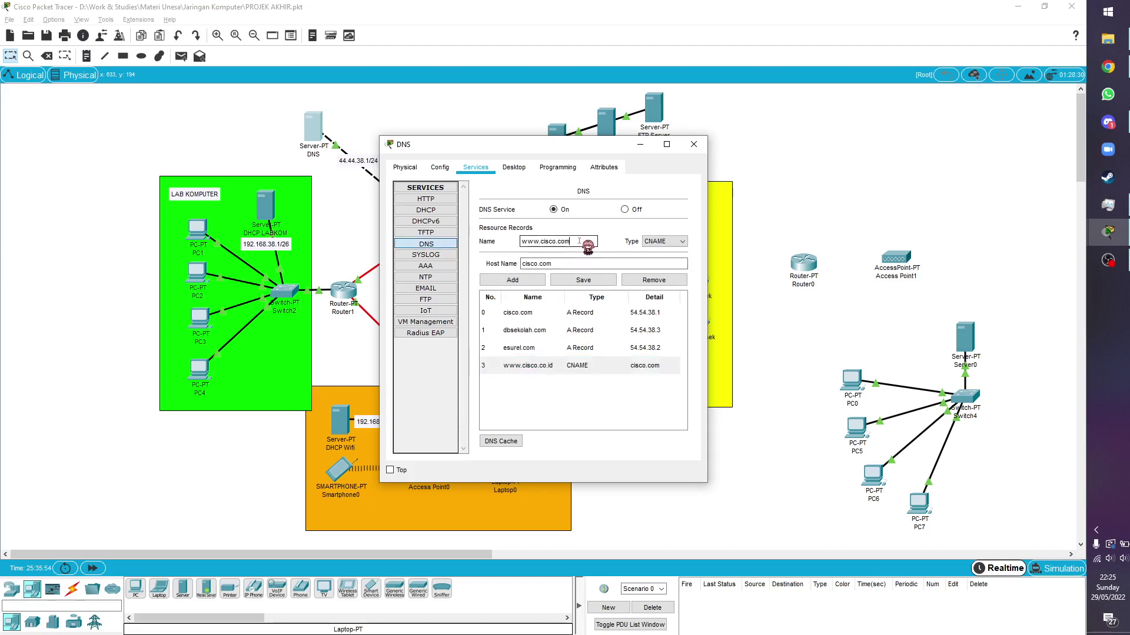
type("m")
left_click(581, 280)
left_click(694, 144)
left_click(697, 243)
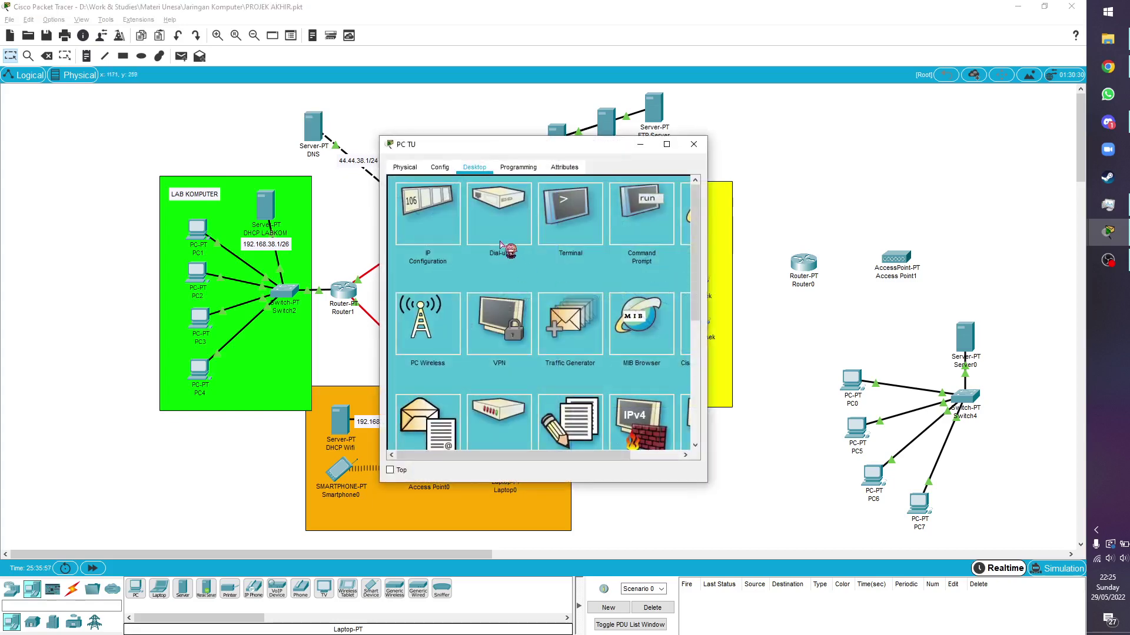
left_click(686, 219)
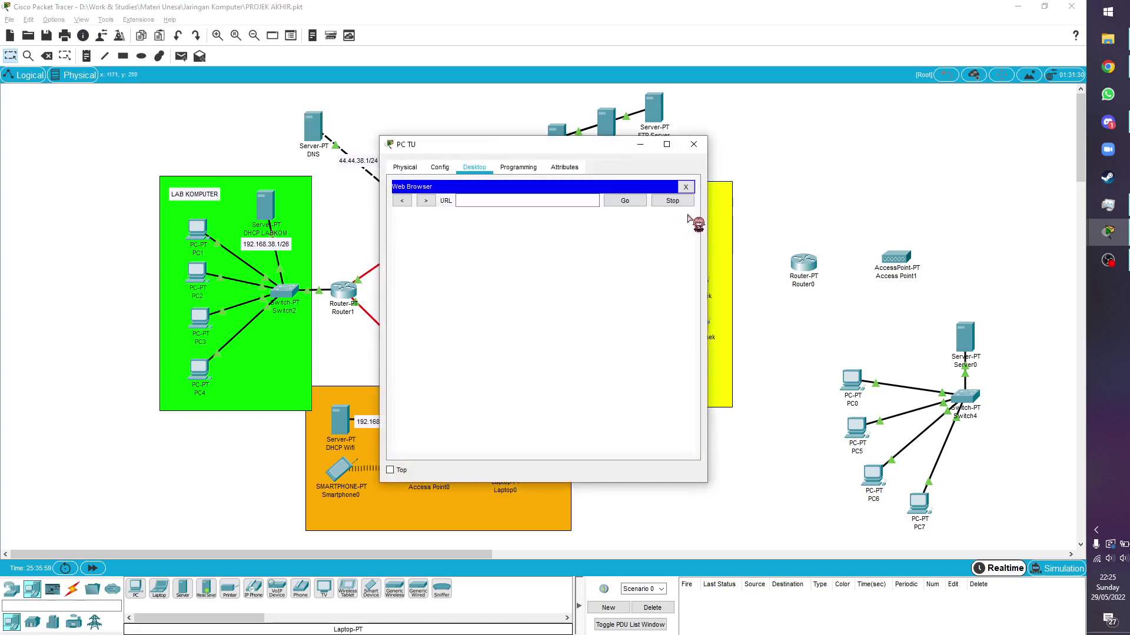
left_click(527, 201)
type("www.cisc")
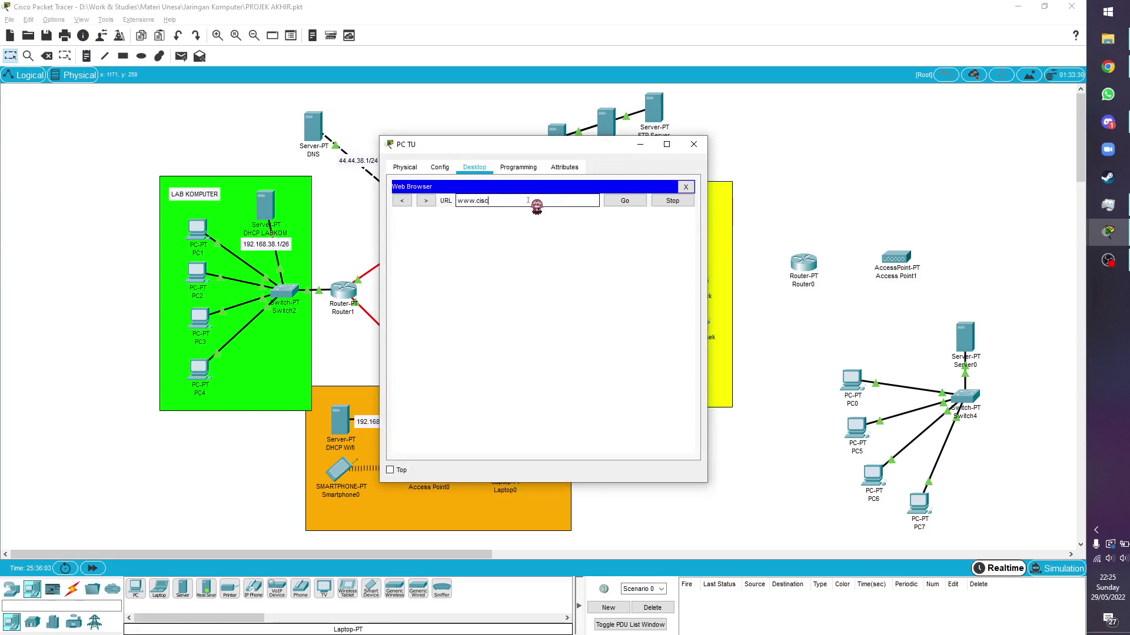
type("o.com")
key("Return")
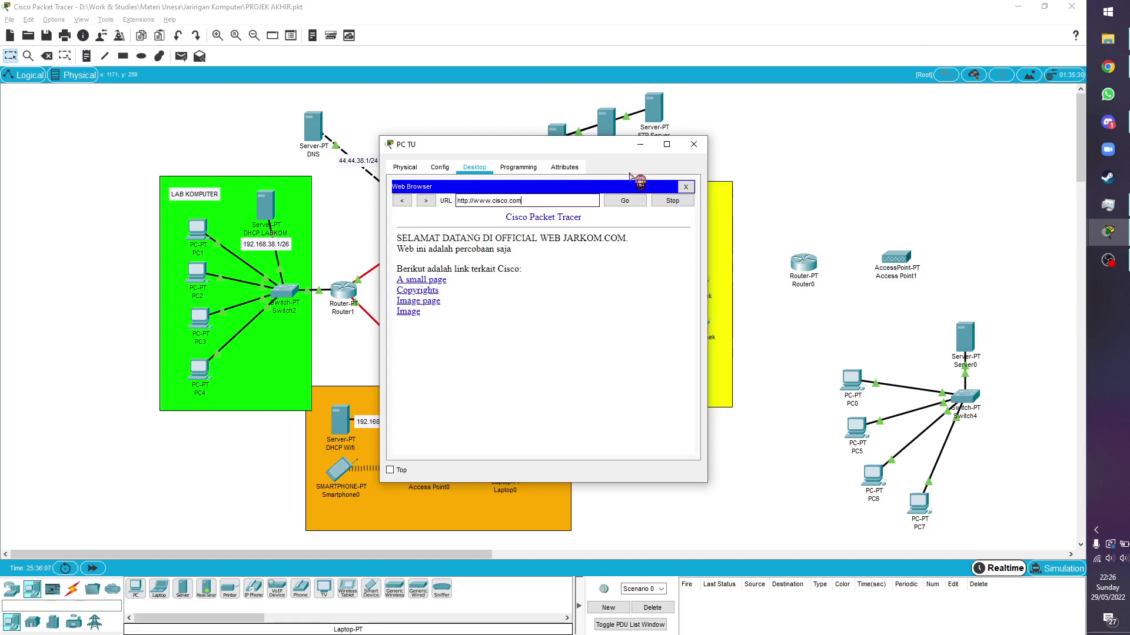
left_click(693, 144)
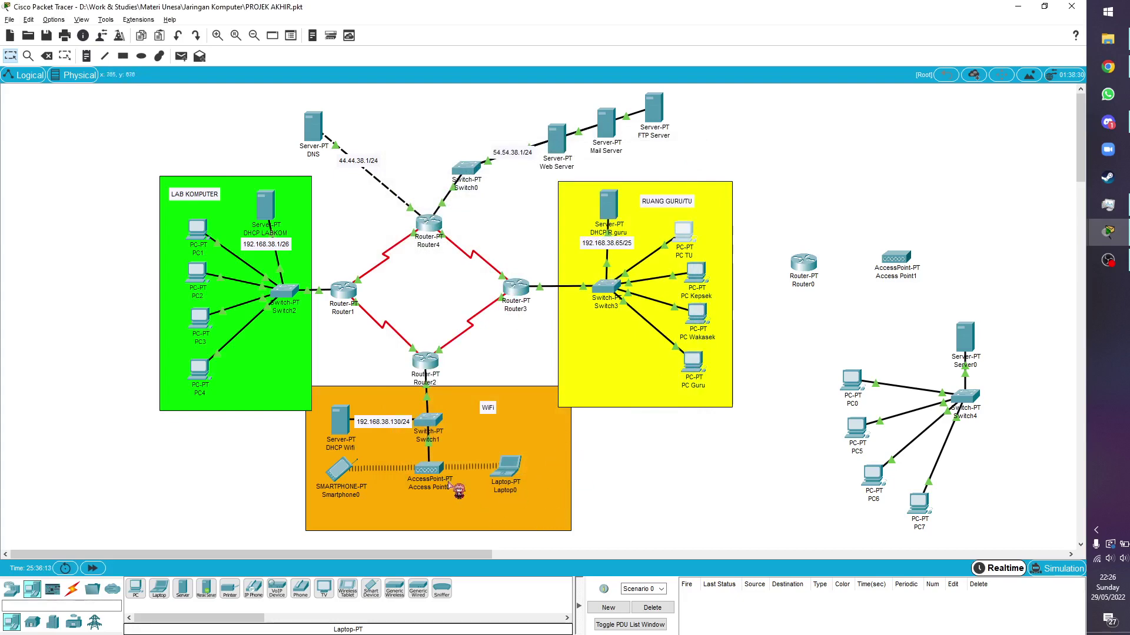
Open Email on PC Wakasek and save its existing mail account settings
left_click(703, 320)
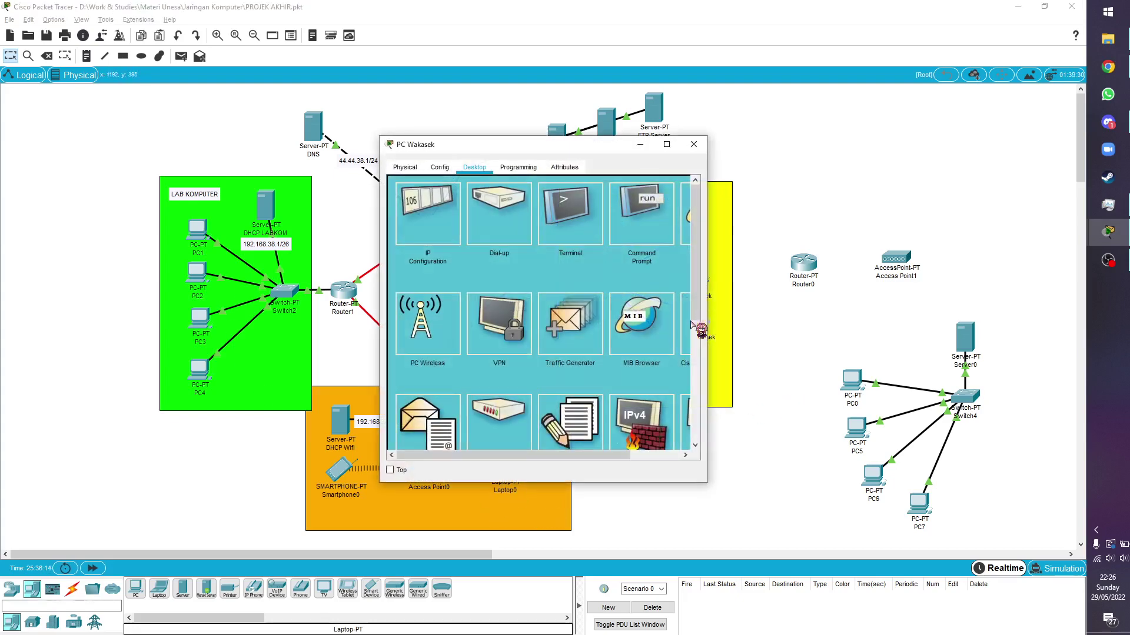
scroll(444, 341, "down", 2)
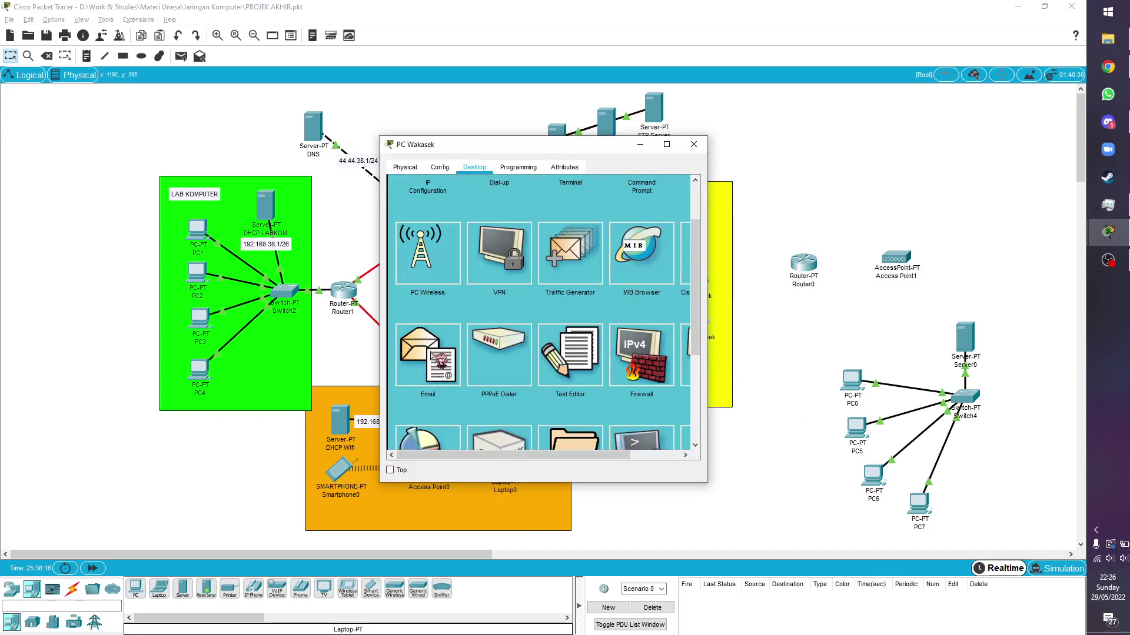
left_click(401, 340)
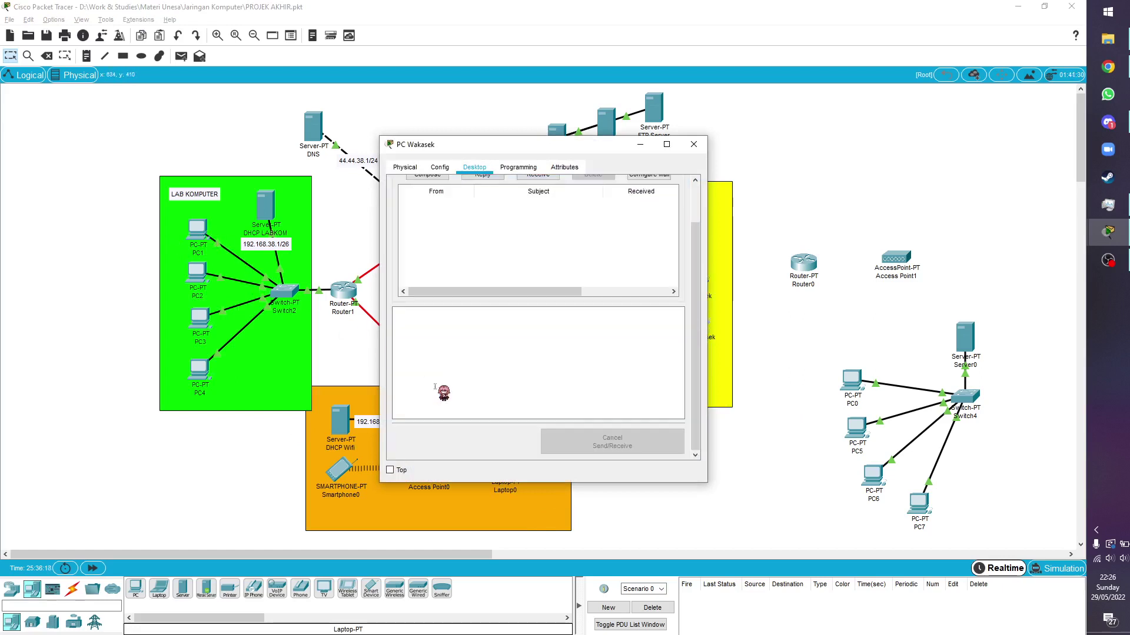
left_click(648, 221)
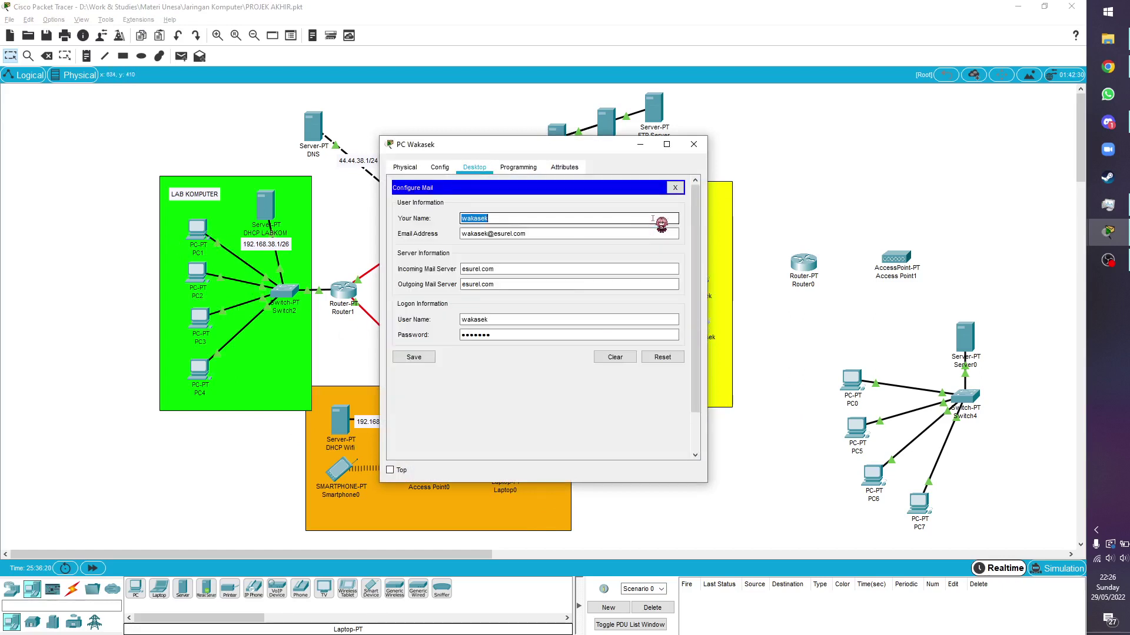
left_click(525, 222)
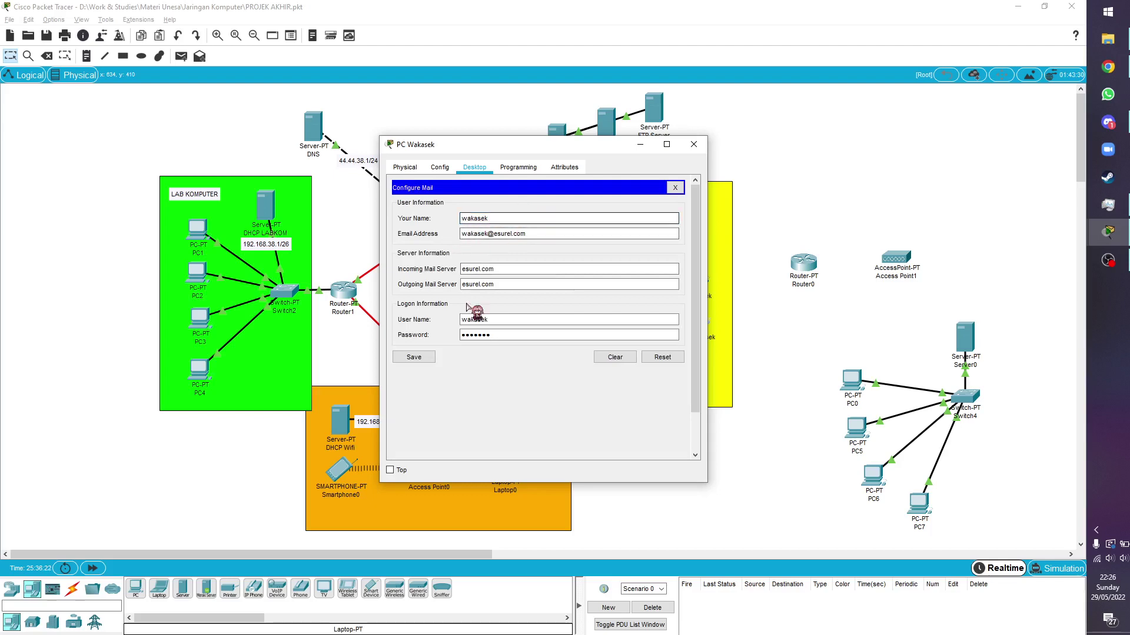
left_click(421, 357)
Address a new email to PC1's esurel.com user with subject 'pengunguman'
left_click(444, 225)
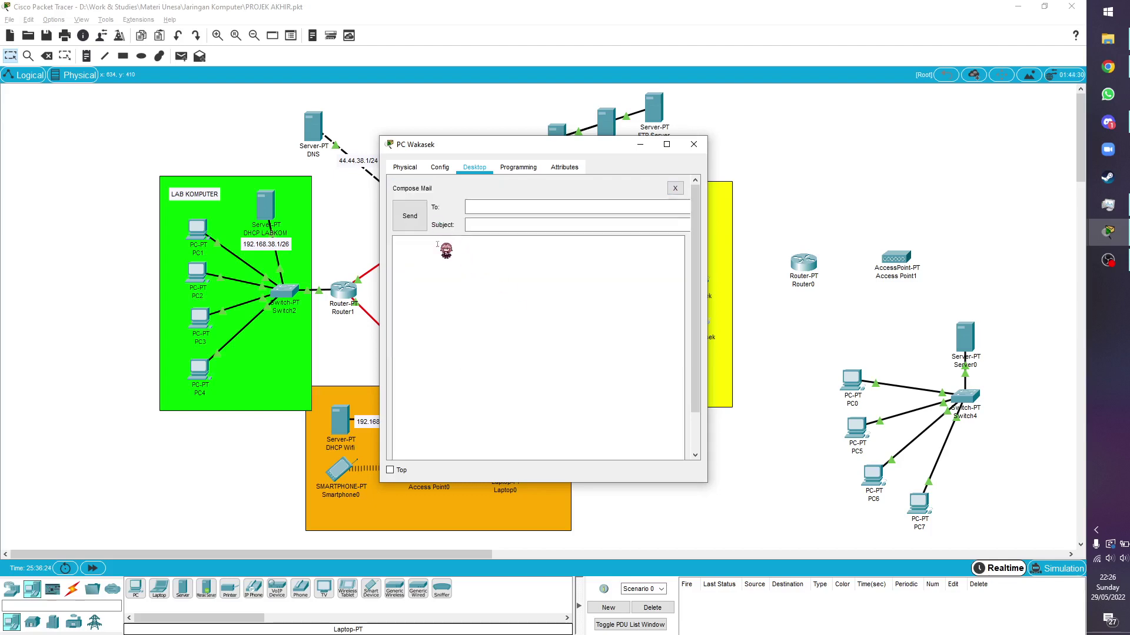
left_click(514, 211)
type("user1")
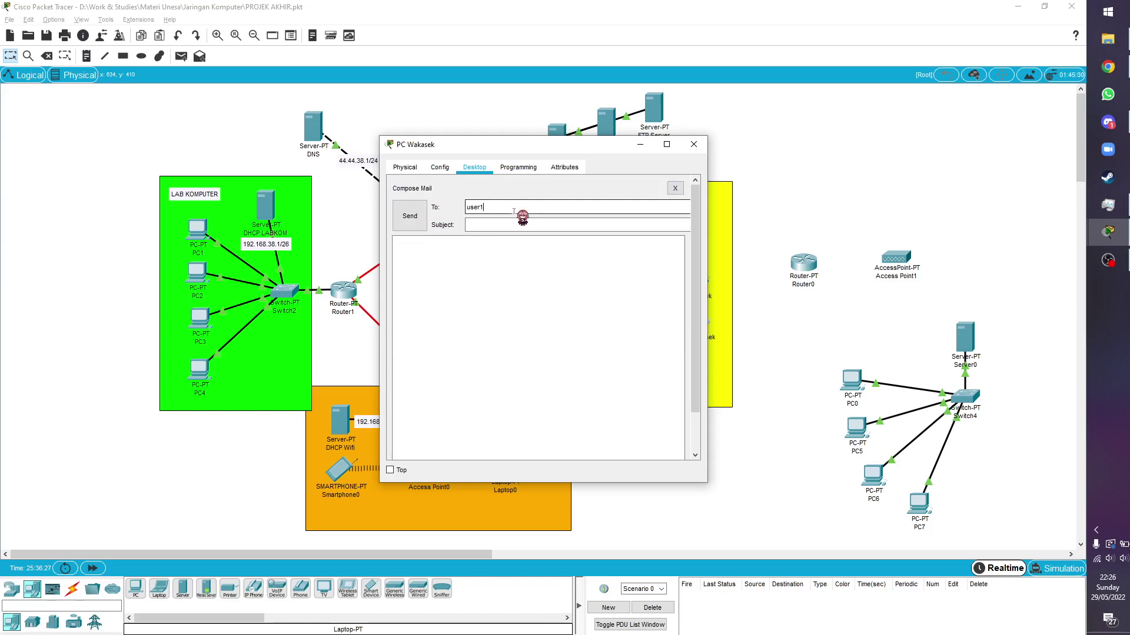
key("Tab")
left_click(513, 211)
type("@esurel.com")
left_click(503, 224)
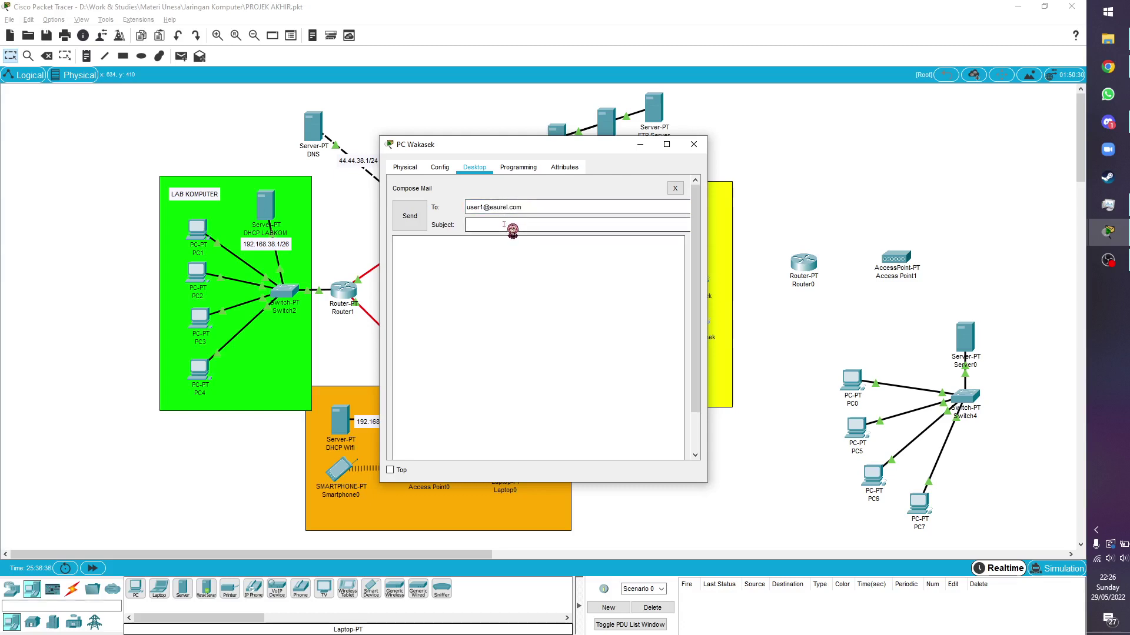
type("engunguma")
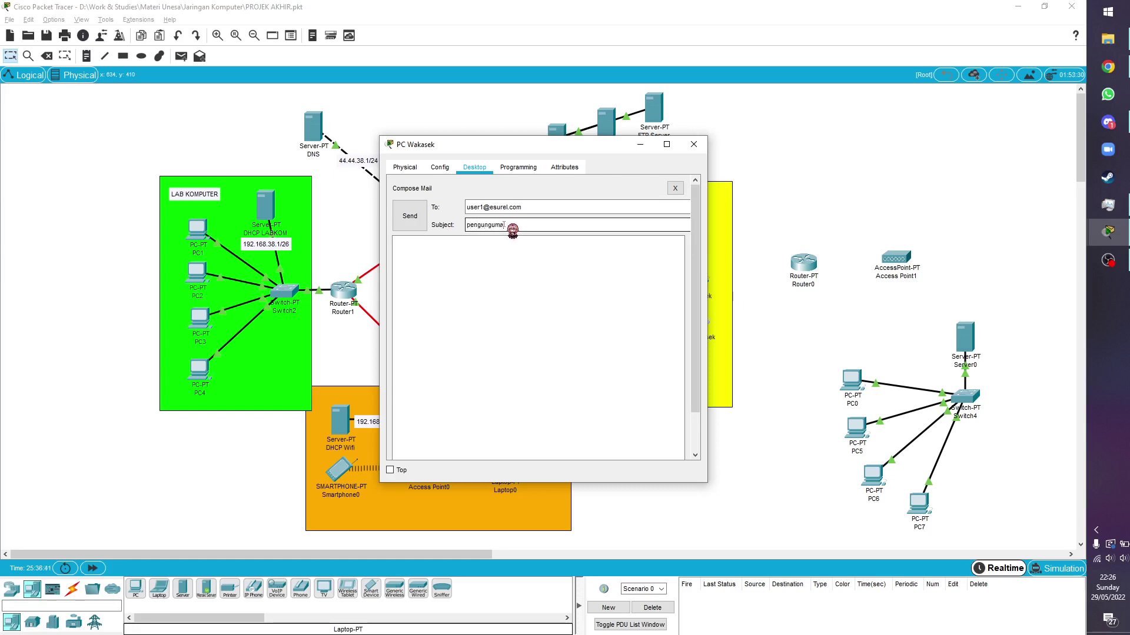
type("n")
Write 'besok libur' as the message, send it, and close PC Wakasek
left_click(501, 258)
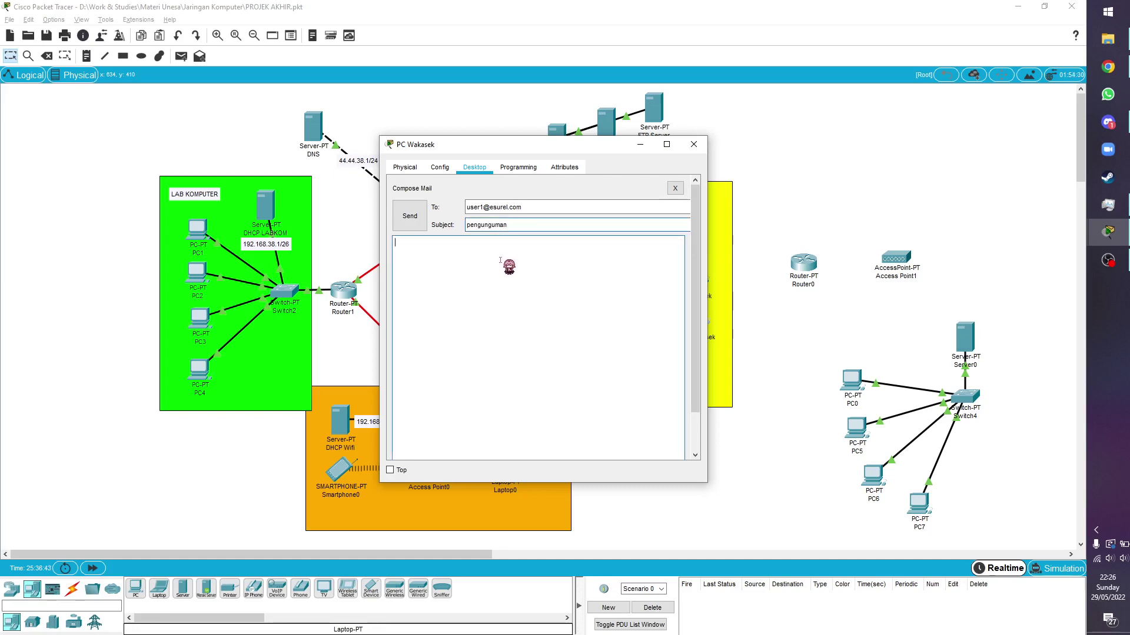
type("besok libur")
left_click(409, 216)
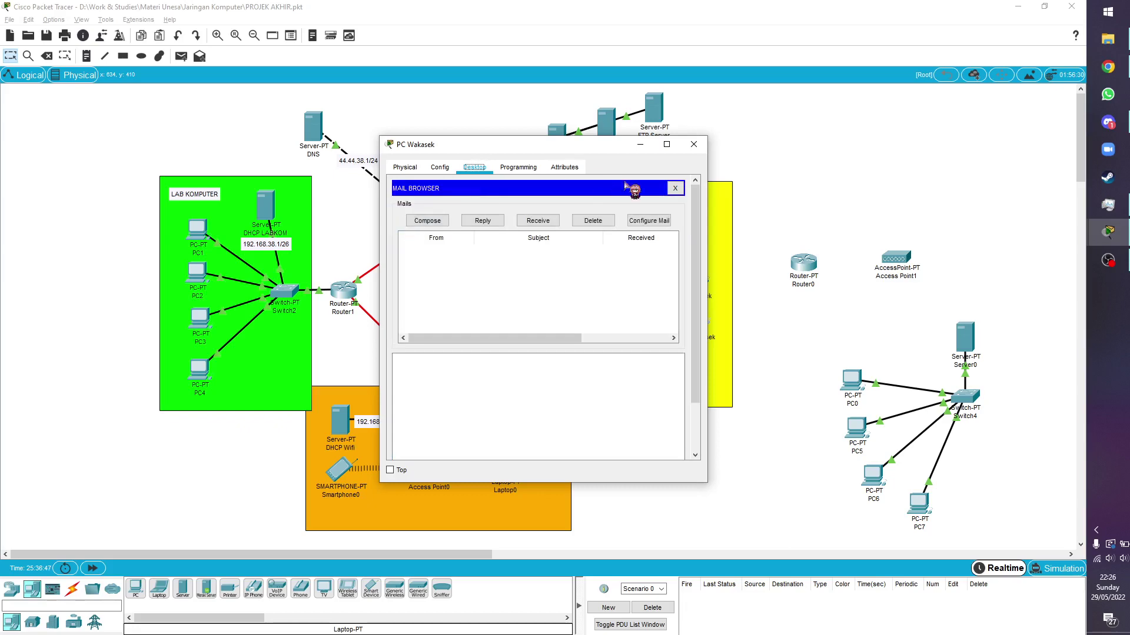
left_click(694, 144)
left_click(197, 230)
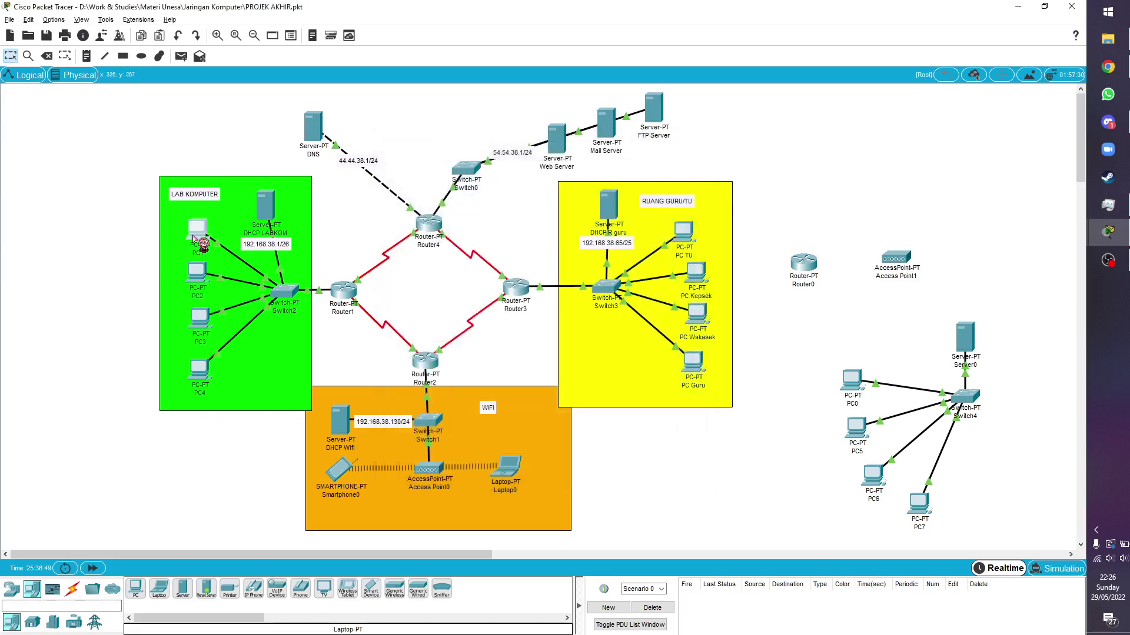
On PC1, receive the pengunguman email and send the reply 'baik bu'
left_click(428, 406)
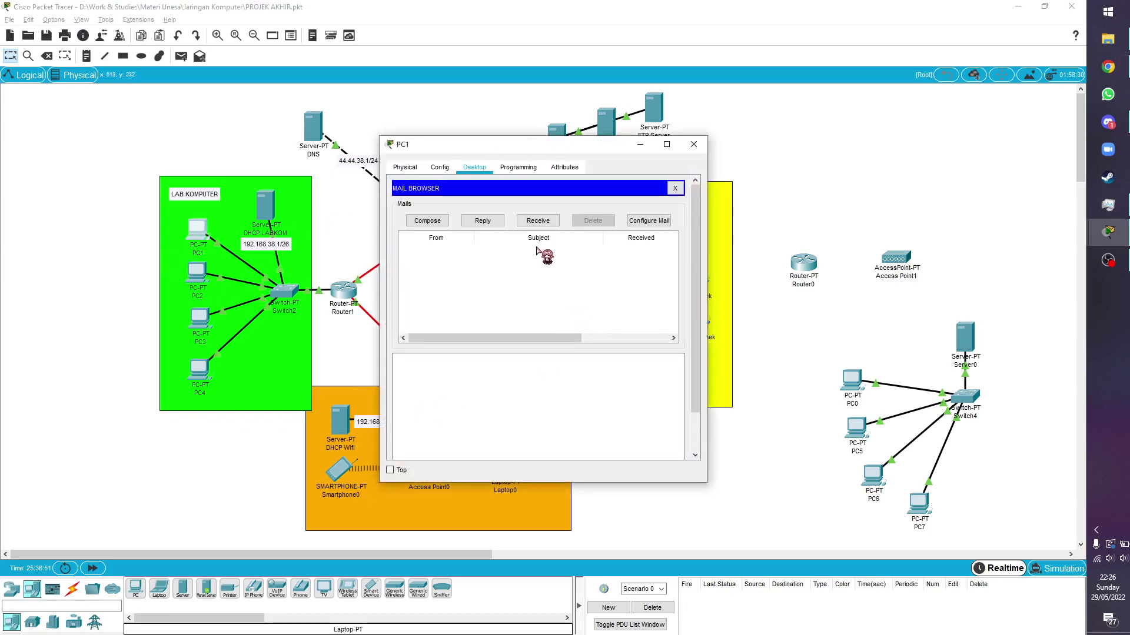
left_click(540, 220)
left_click(532, 255)
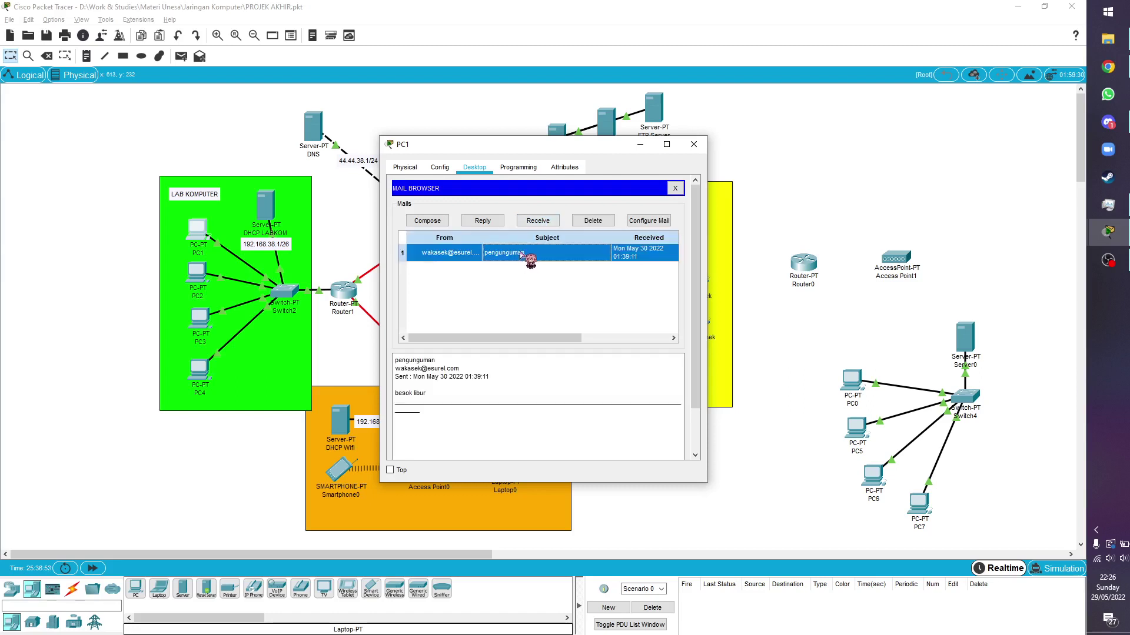
left_click(483, 221)
type("baik bu")
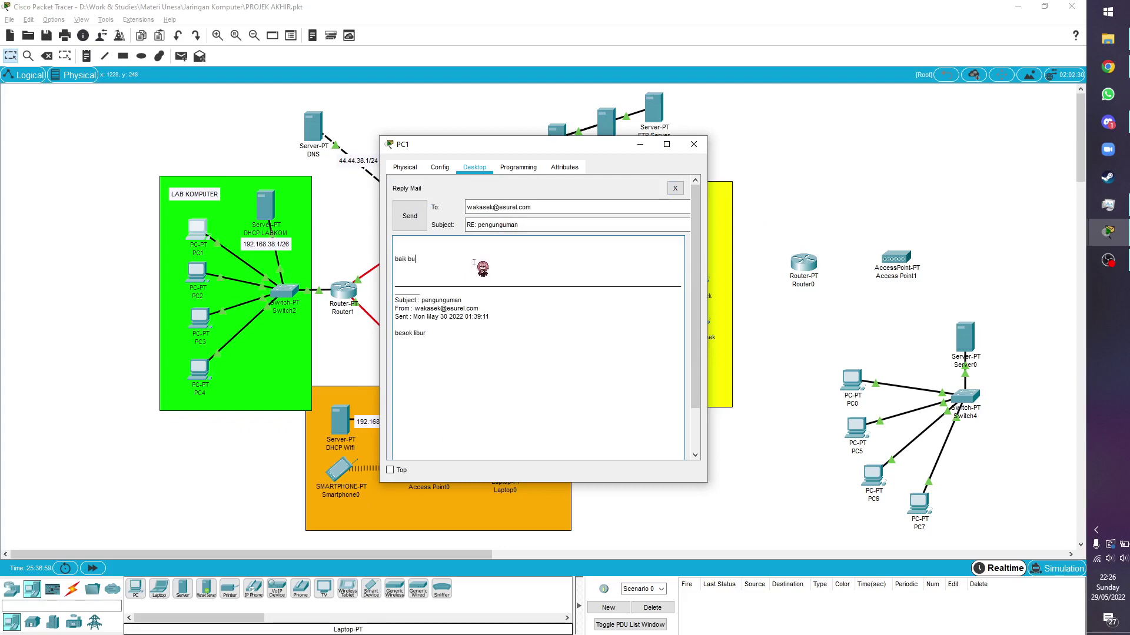
left_click(410, 217)
left_click(694, 144)
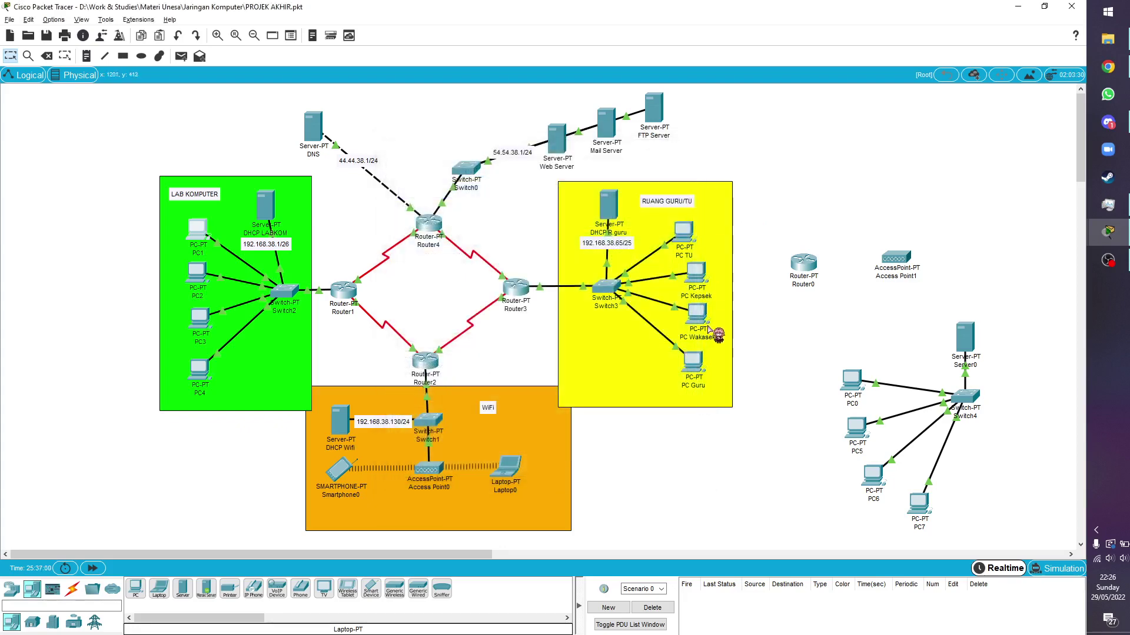
Receive mail on PC Wakasek to confirm the 'RE: pengunguman' reply arrived
left_click(706, 315)
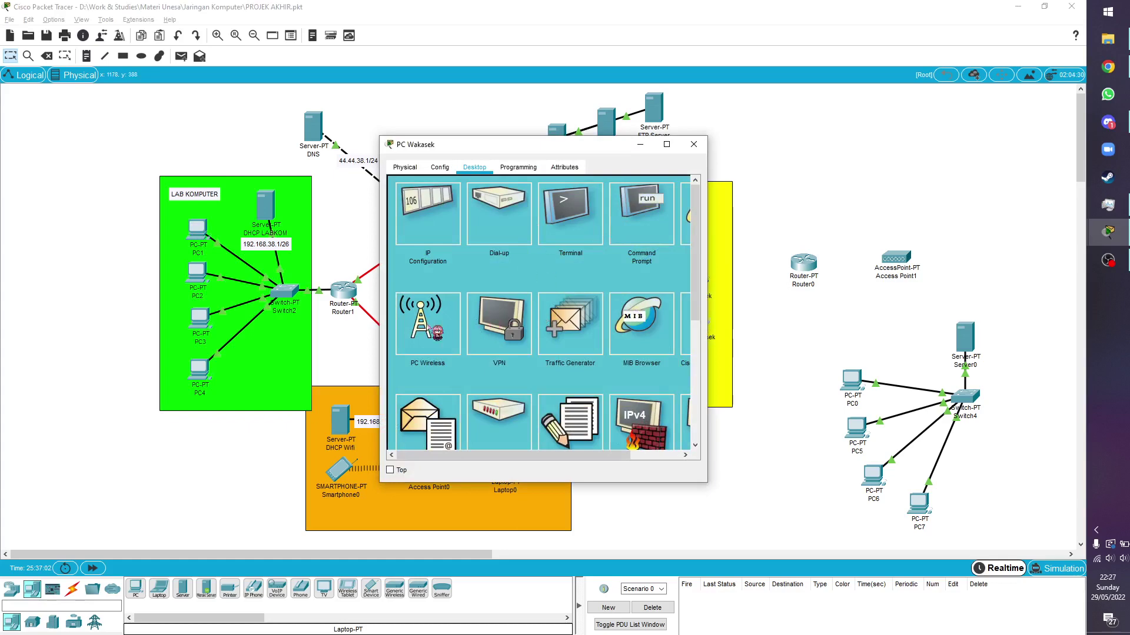
left_click(424, 403)
left_click(547, 221)
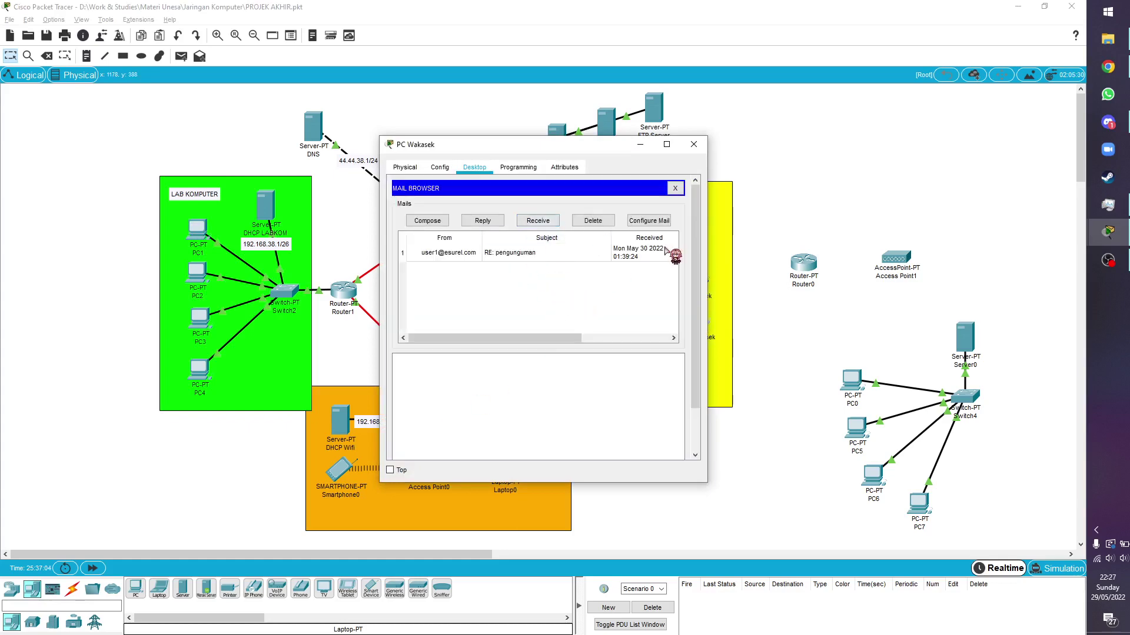
left_click(694, 144)
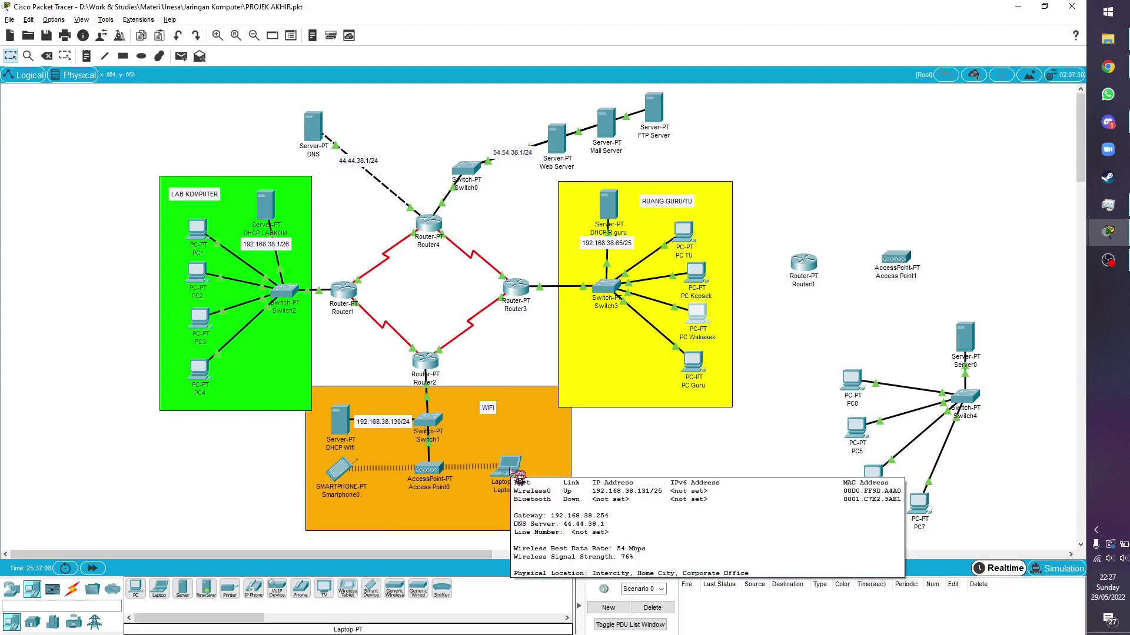
Ping dbsekolah.com from Laptop0's Command Prompt, getting 4 of 4 replies
left_click(511, 471)
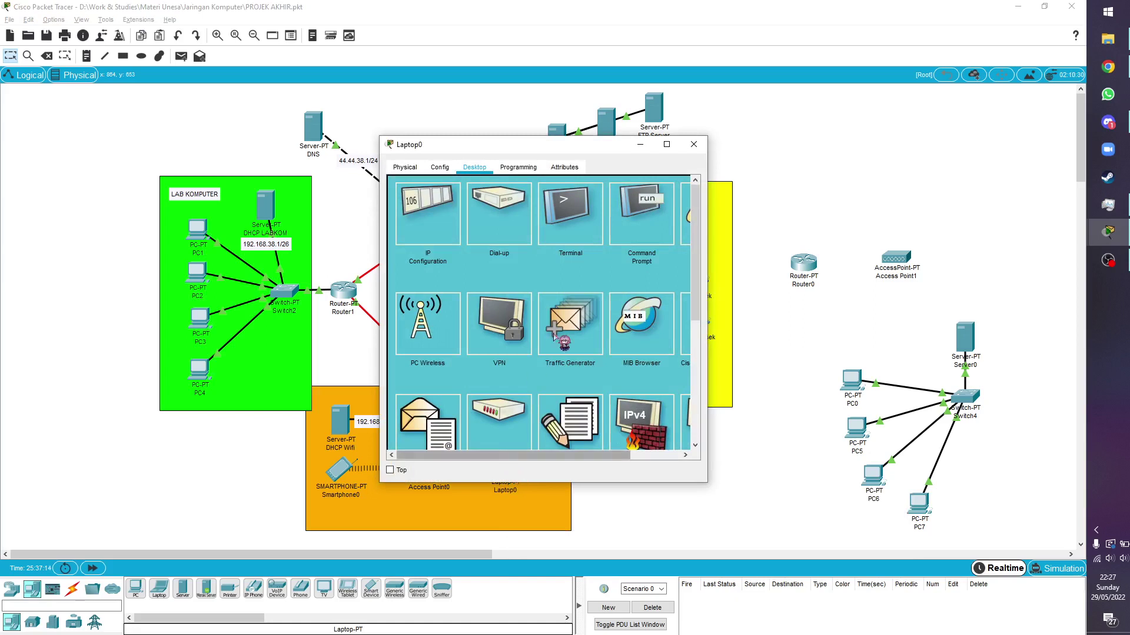
left_click(644, 217)
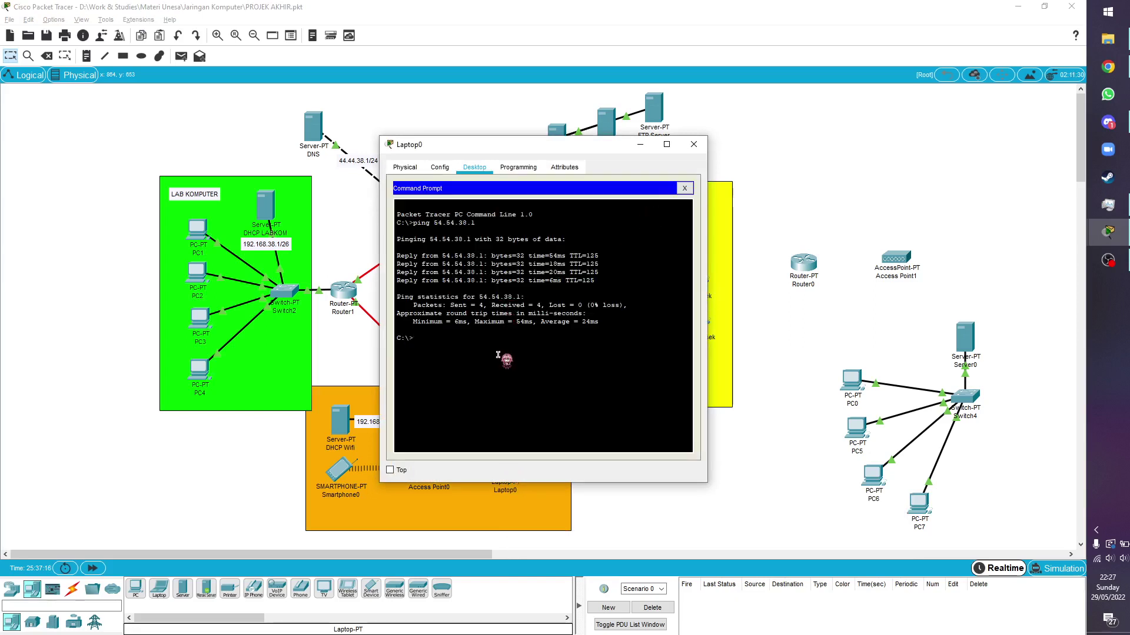
type("ping dbsekolah.co")
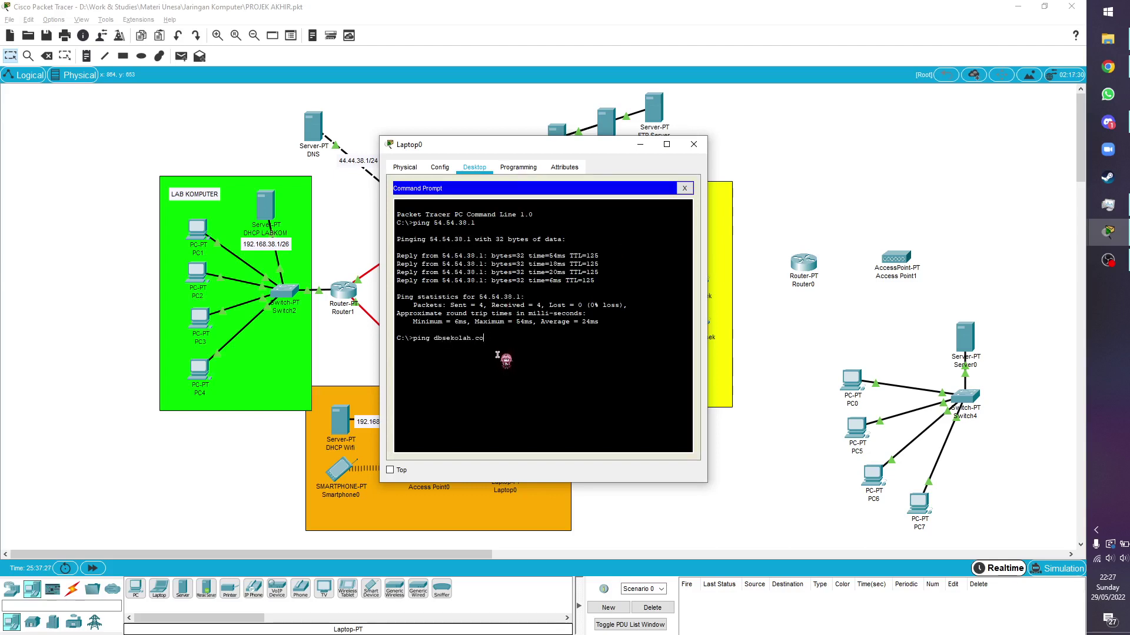
type("m")
key("Return")
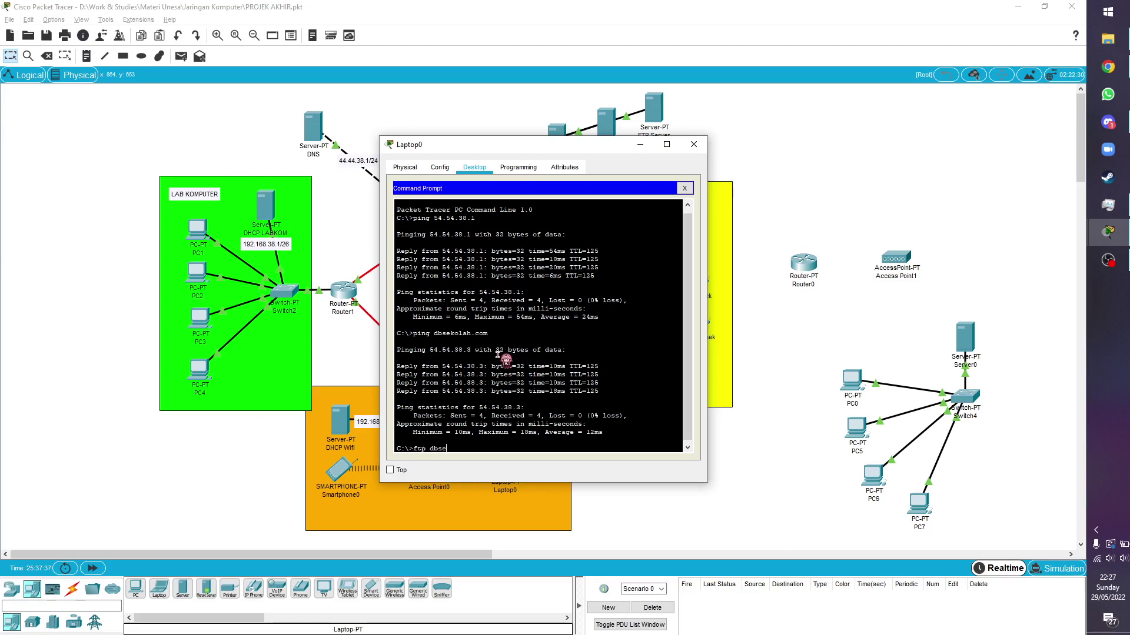
Log in to the FTP server dbsekolah.com as user ya, then close the Command Prompt
type("ah.com")
key("Return")
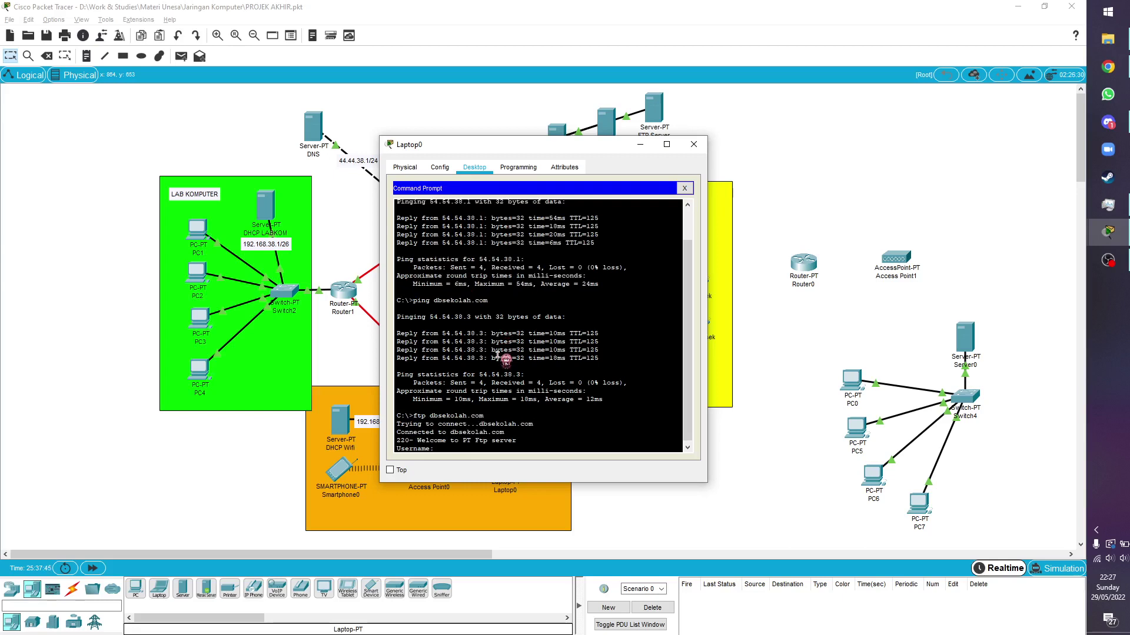
type("ya")
key("Return")
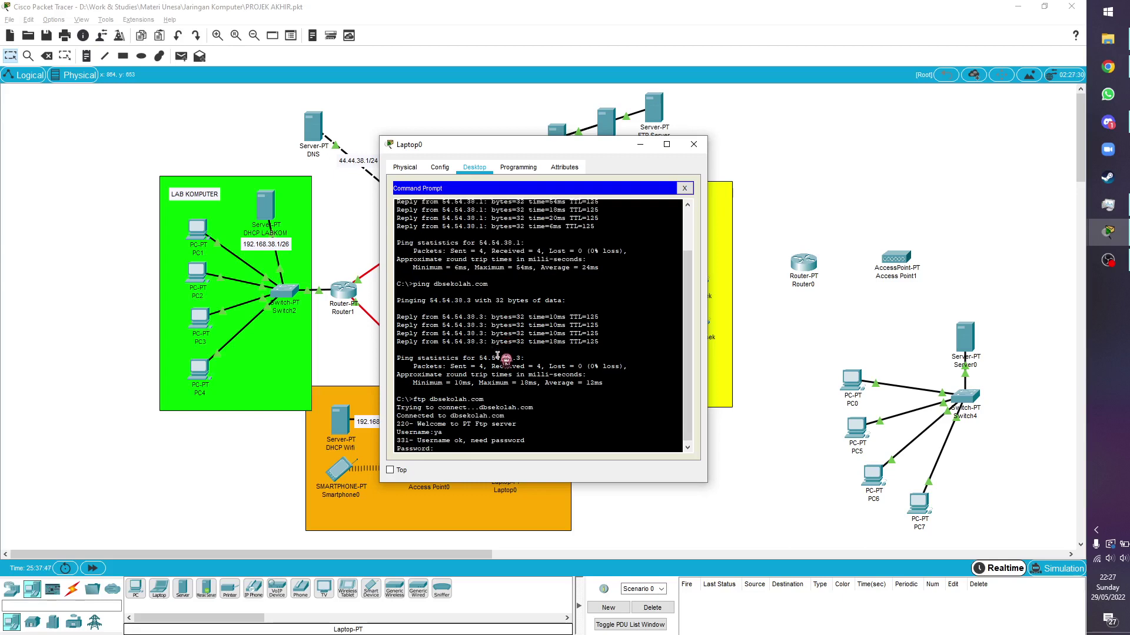
key("Return")
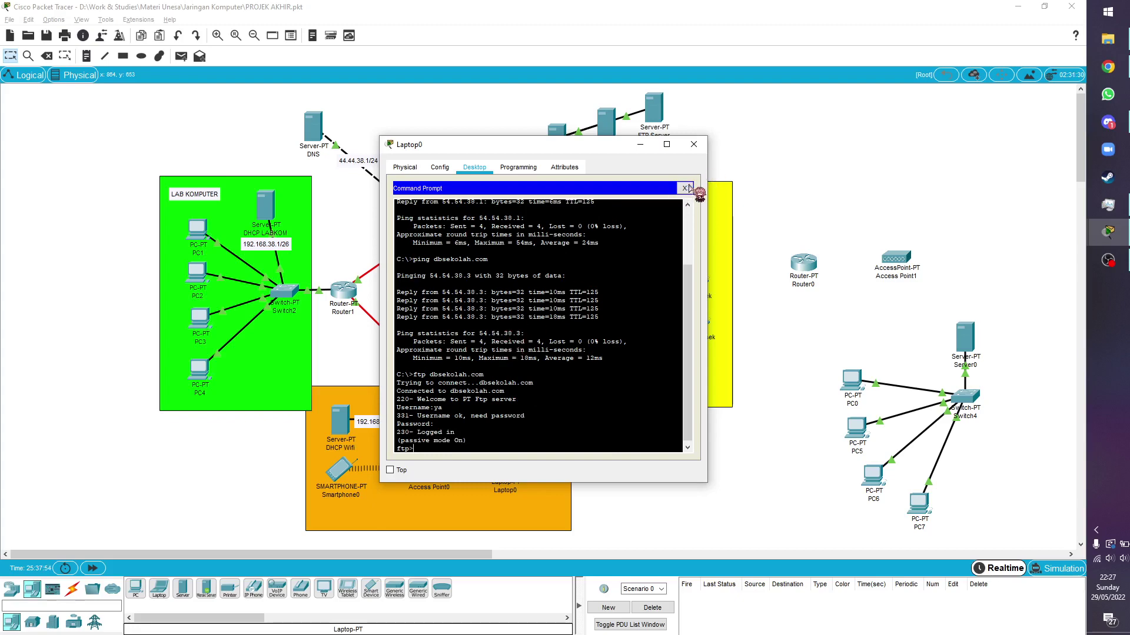
left_click(685, 188)
scroll(406, 353, "down", 3)
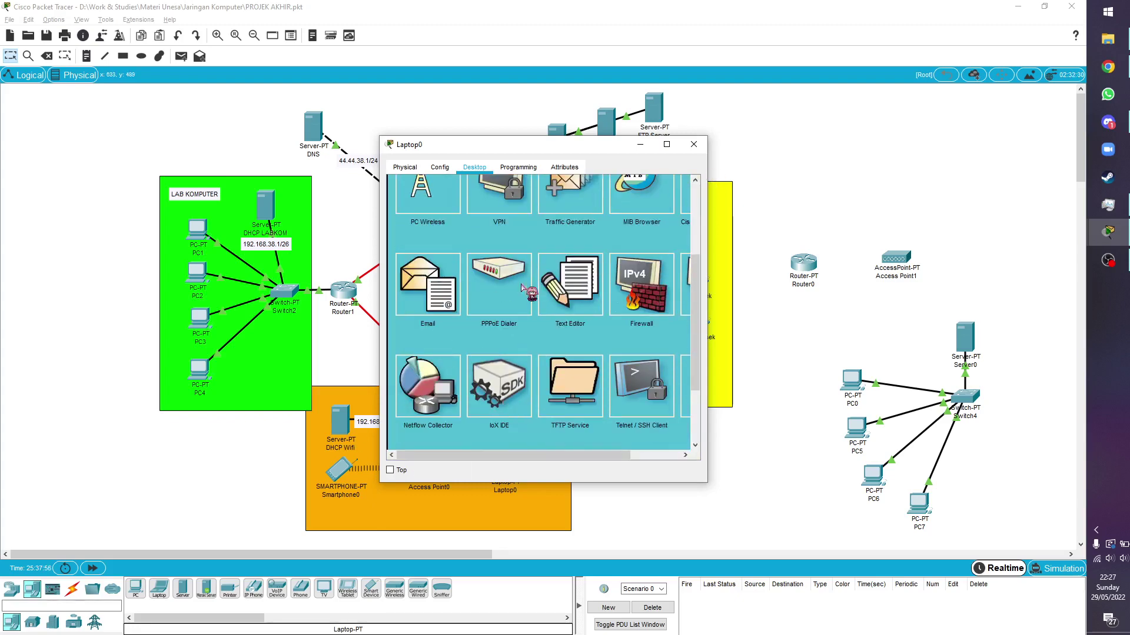
Save a text file named laptop containing 'yah' in Laptop0's Text Editor
scroll(521, 286, "up", 1)
left_click(601, 333)
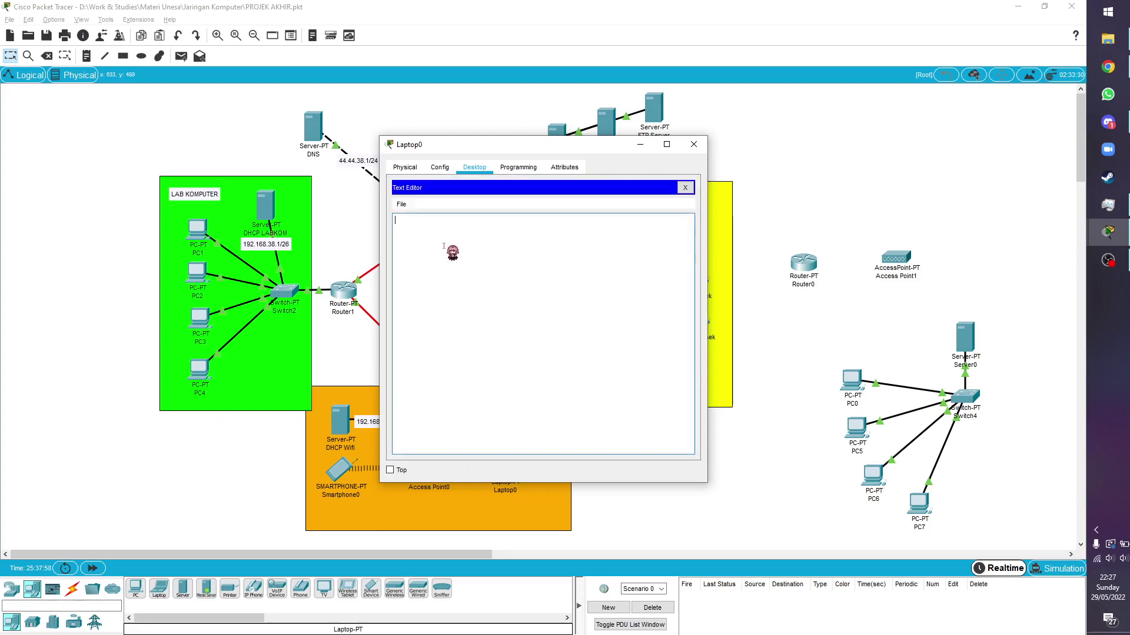
type("yah")
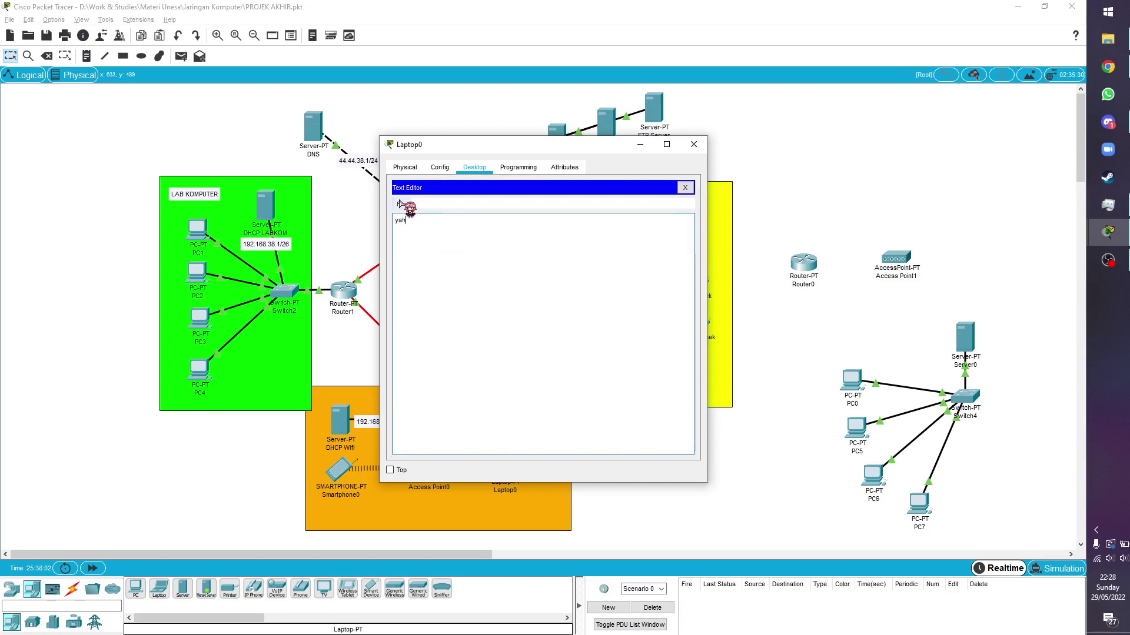
left_click(400, 204)
left_click(456, 243)
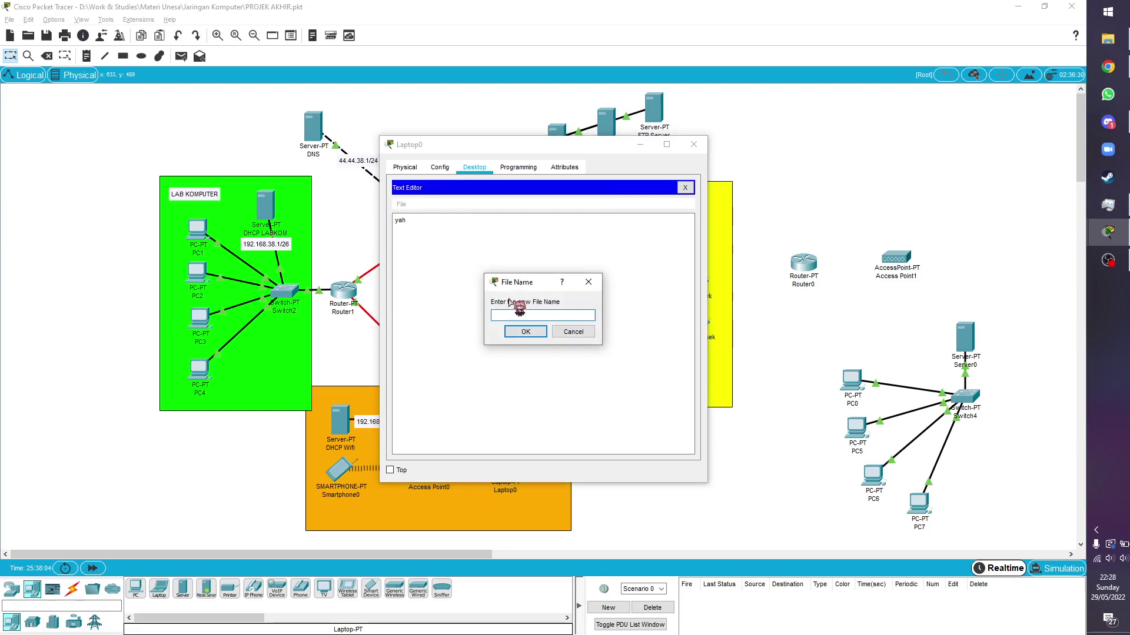
type("laptop")
left_click(528, 332)
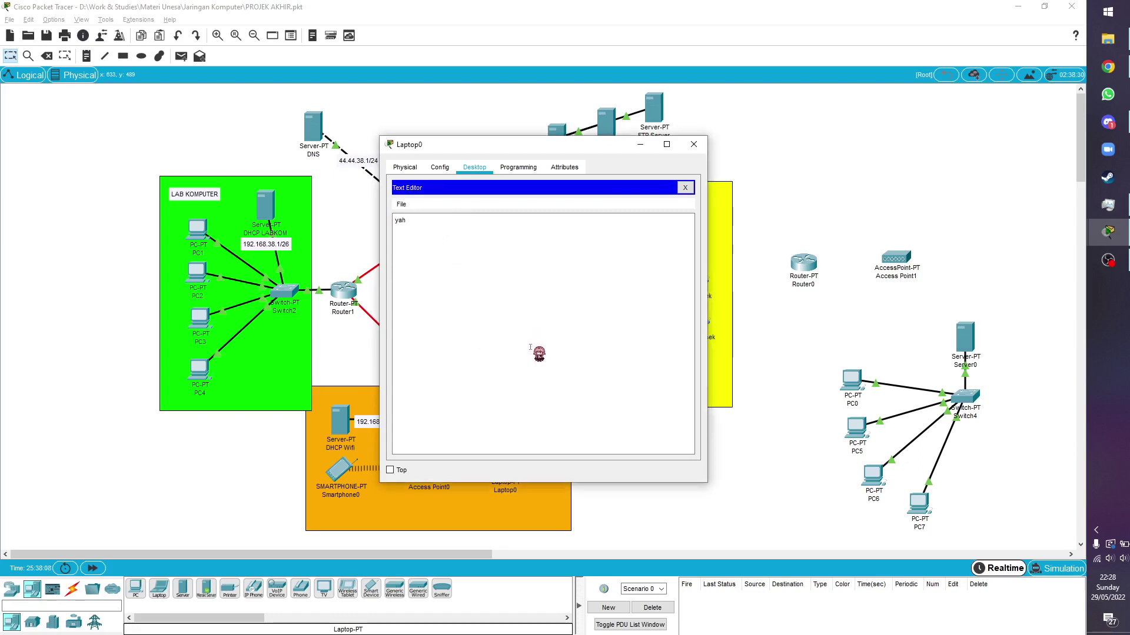
left_click(685, 187)
List the FTP server's files with dir from Laptop0's Command Prompt
left_click(653, 235)
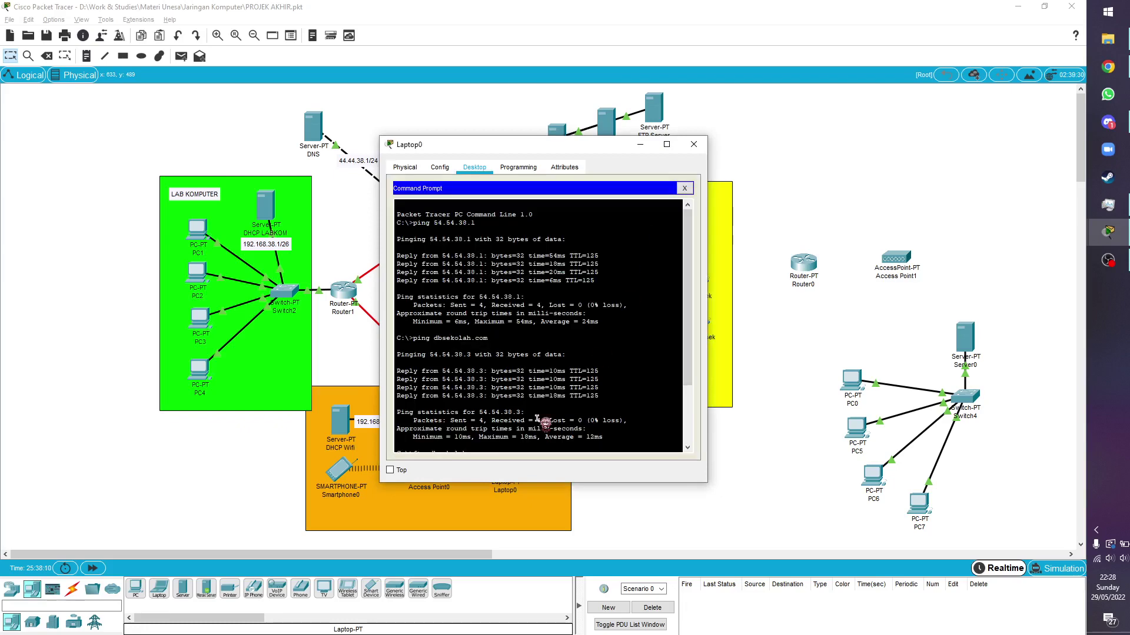
type("d")
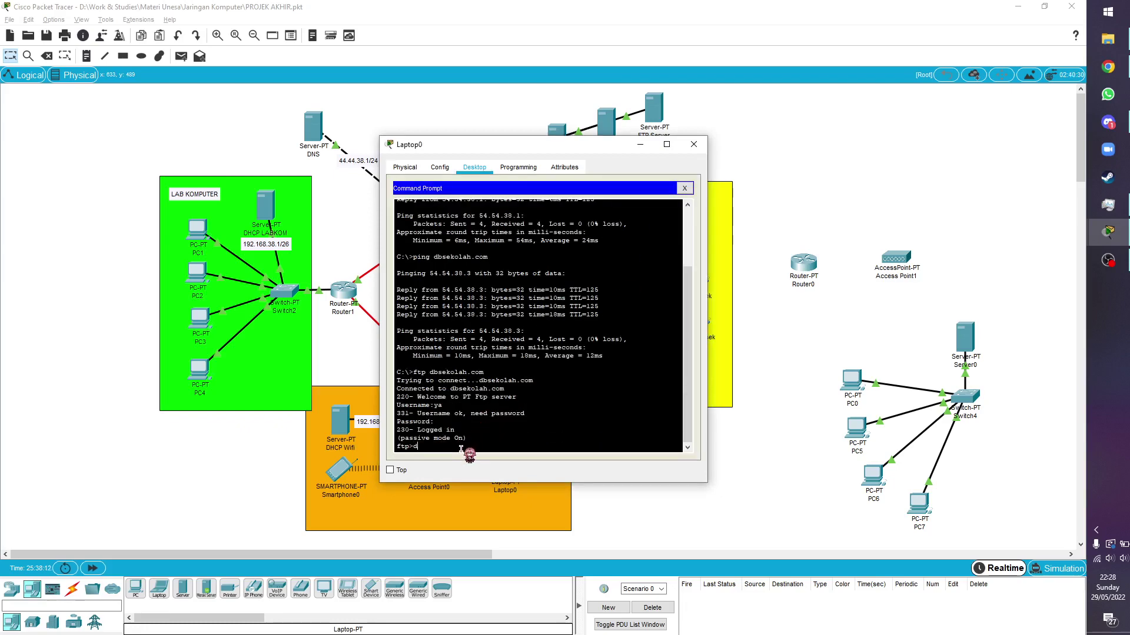
type("ir")
key("Return")
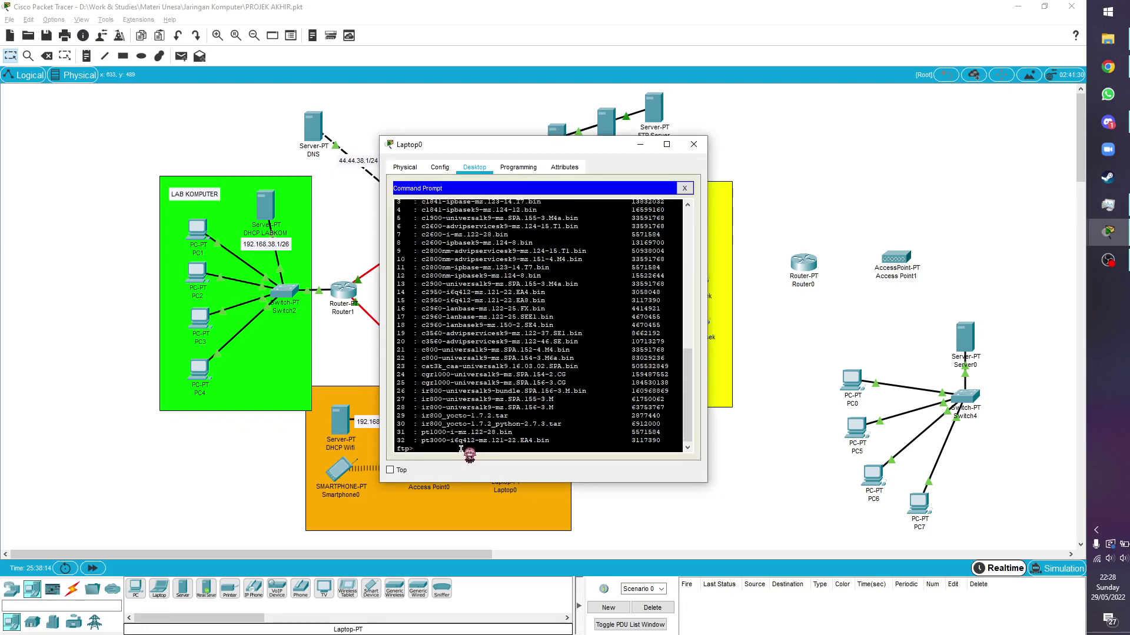
scroll(461, 449, "up", 5)
scroll(461, 448, "down", 5)
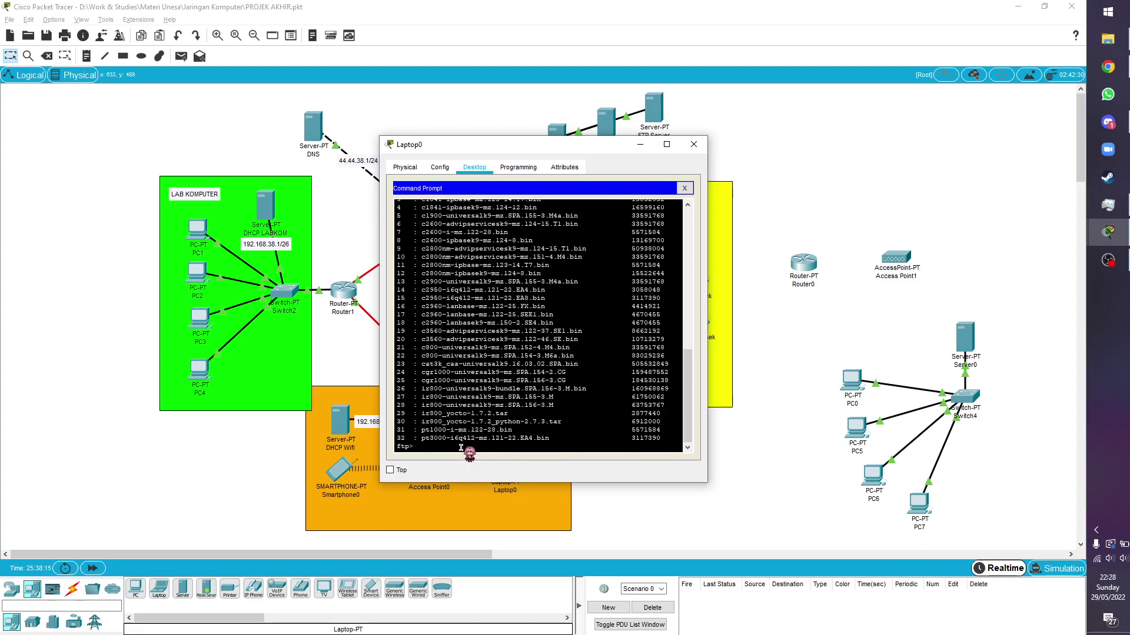
Upload laptop.txt with put, confirm it in dir, quit FTP, and close Laptop0
type("put laptop.txt")
key("Return")
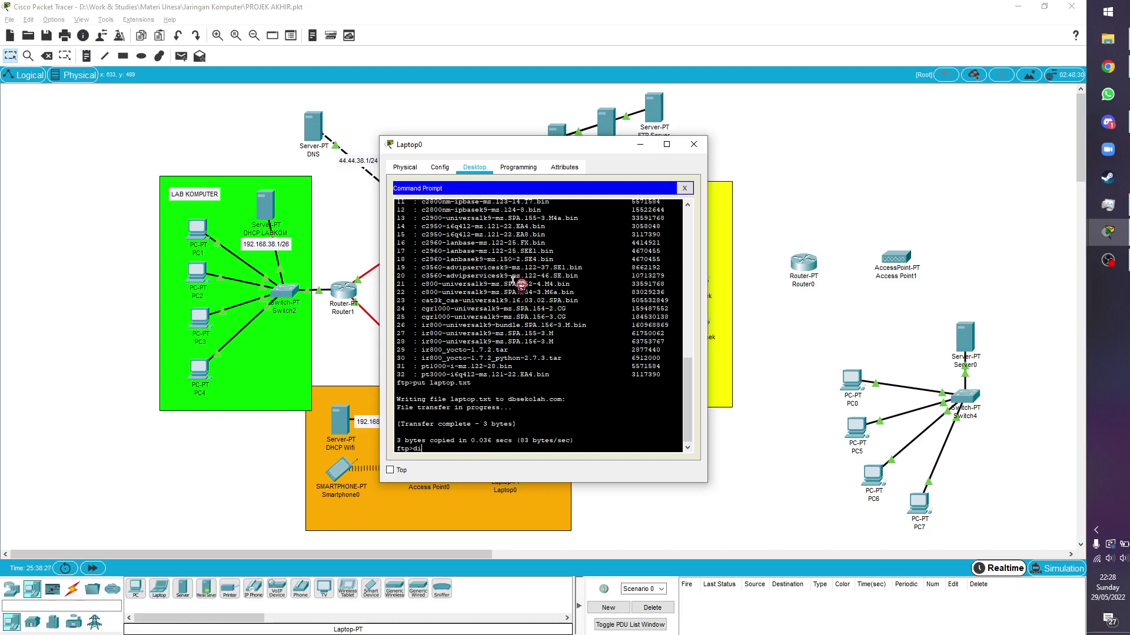
type("dir")
key("Return")
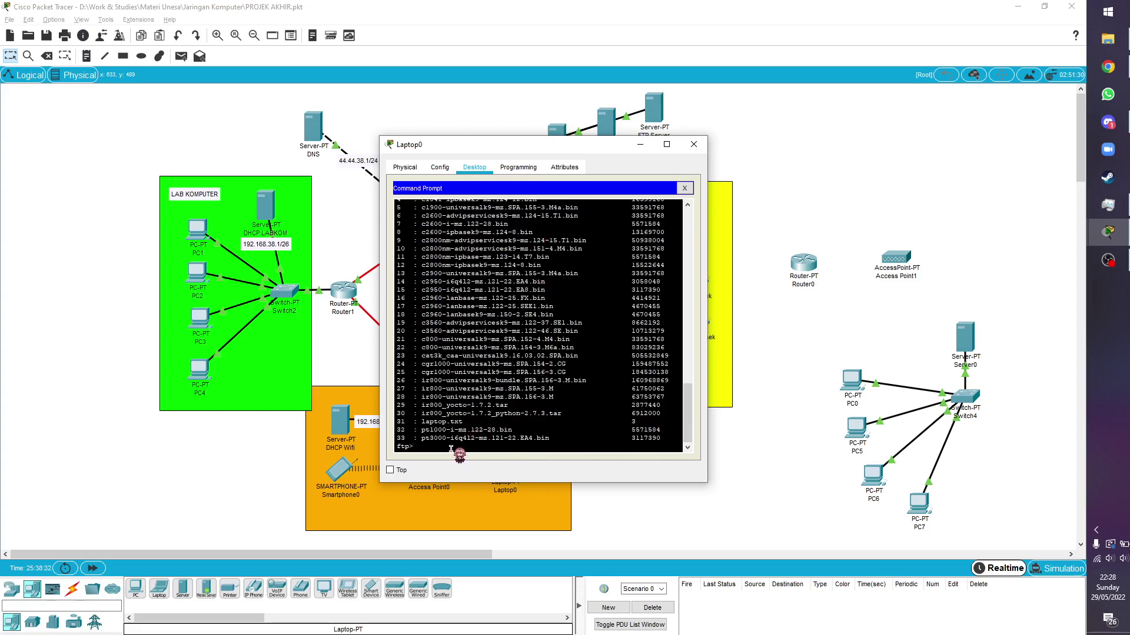
type("quit")
key("Return")
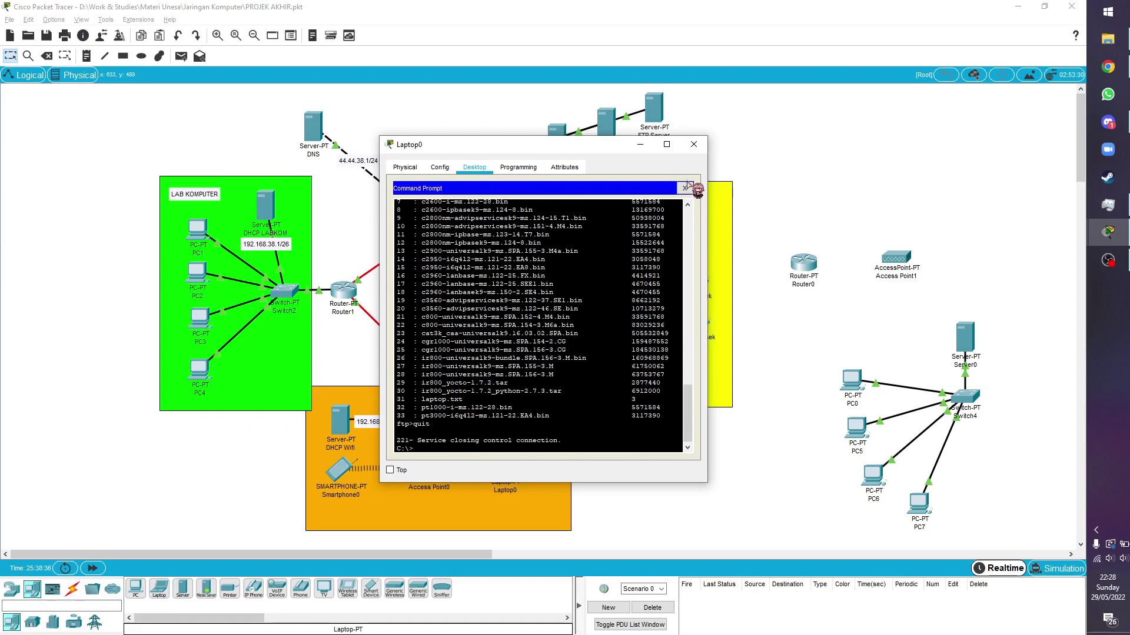
left_click(693, 144)
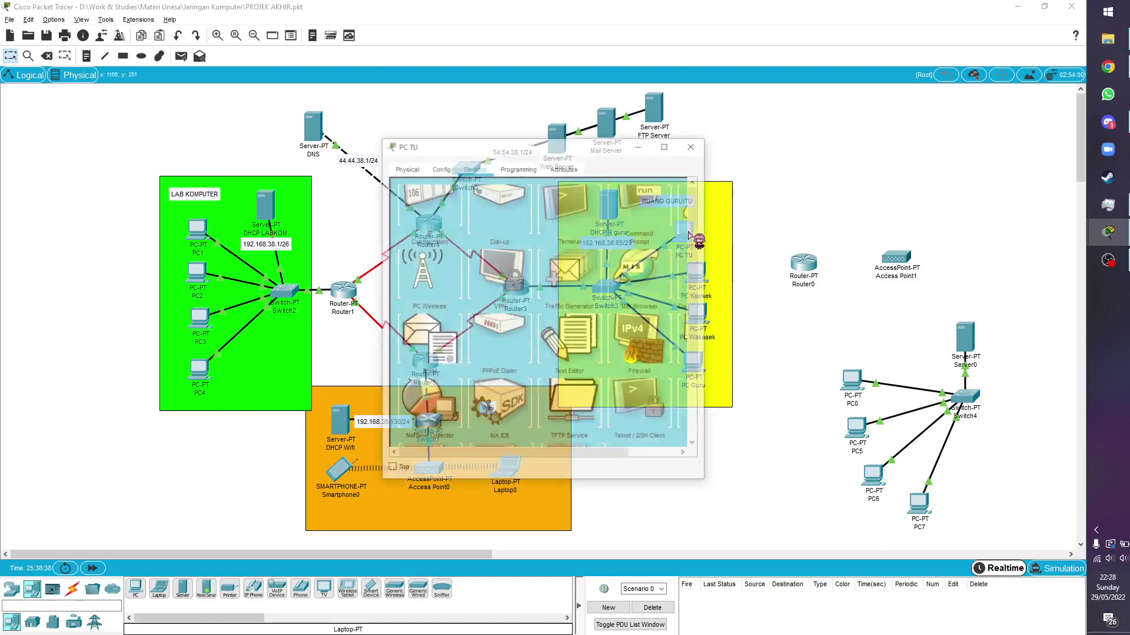
On PC TU, connect to FTP server 54.54.38.3 and log in as admin
left_click(688, 234)
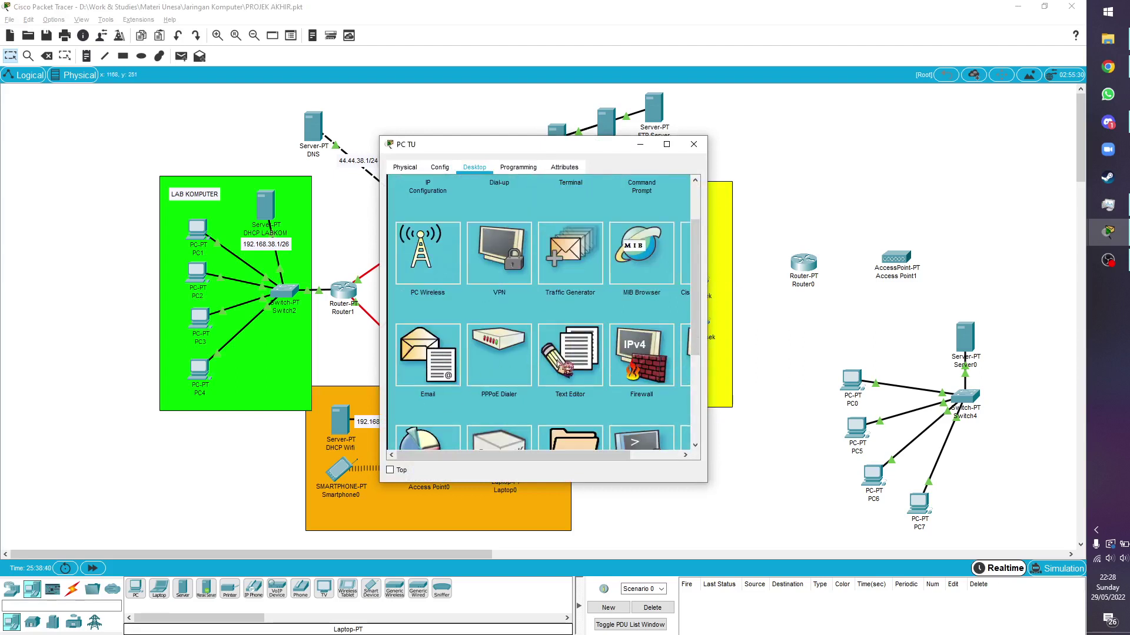
left_click(645, 231)
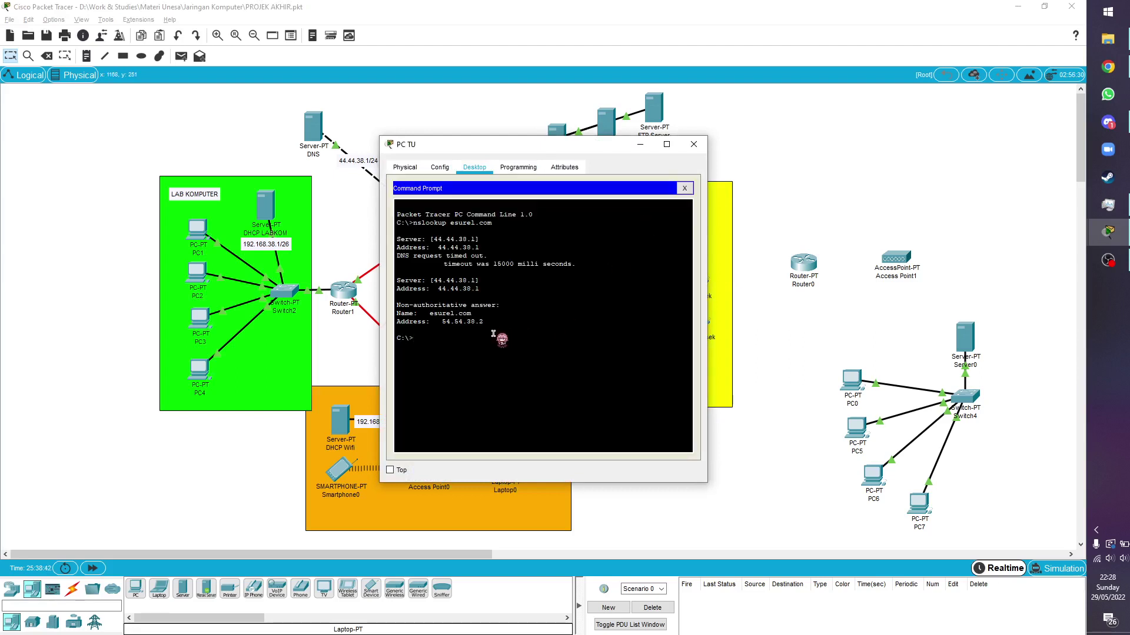
type("ftp 54.54.38.3")
key("Return")
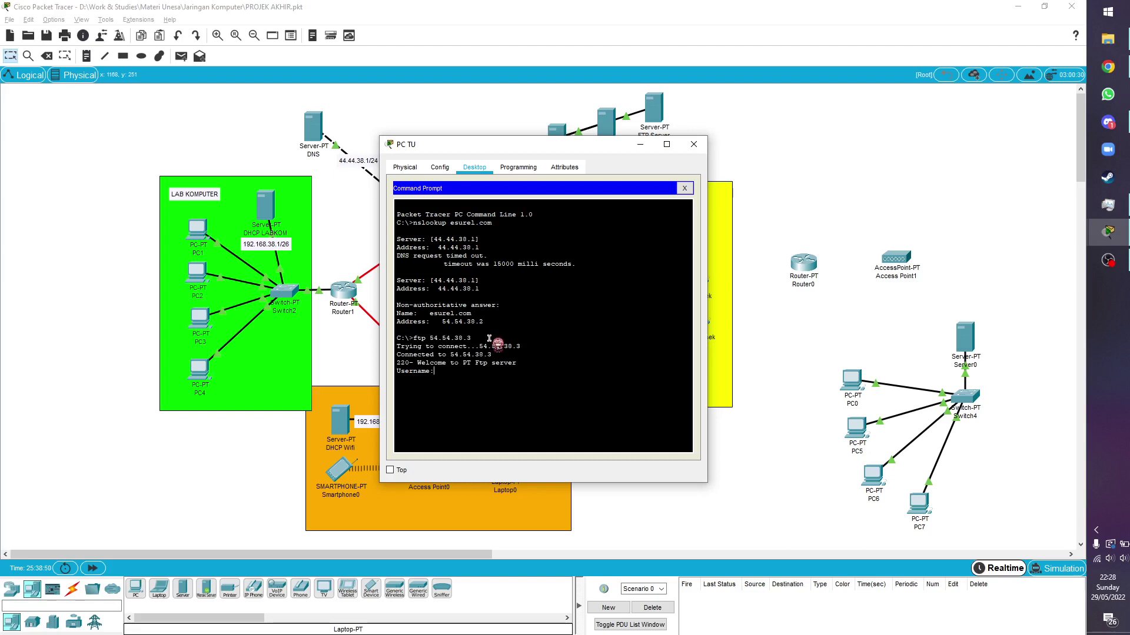
type("admin")
key("Return")
key("Return")
key("Return")
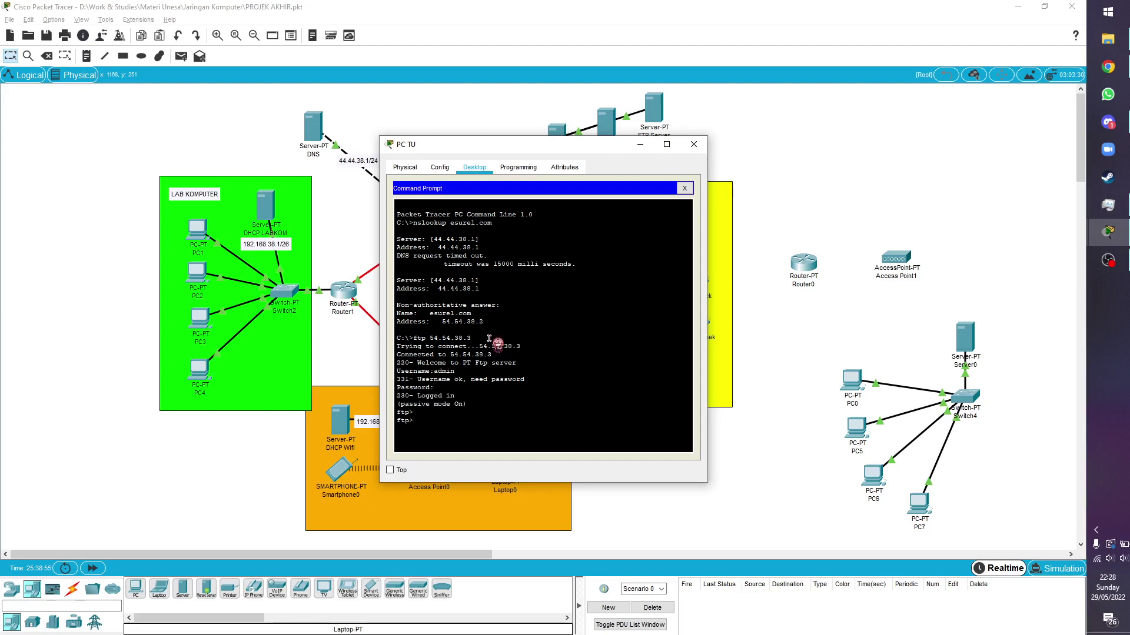
type("dir")
key("Return")
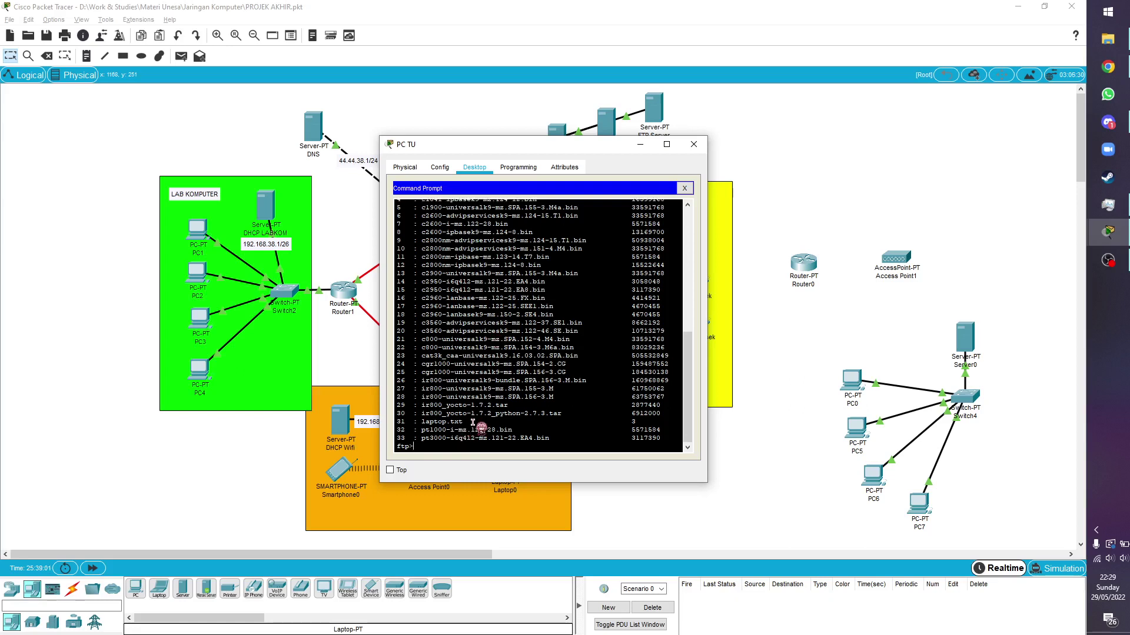
Download laptop.txt with get, end the FTP session, and close the Command Prompt
type("get laptop.txt")
key("Return")
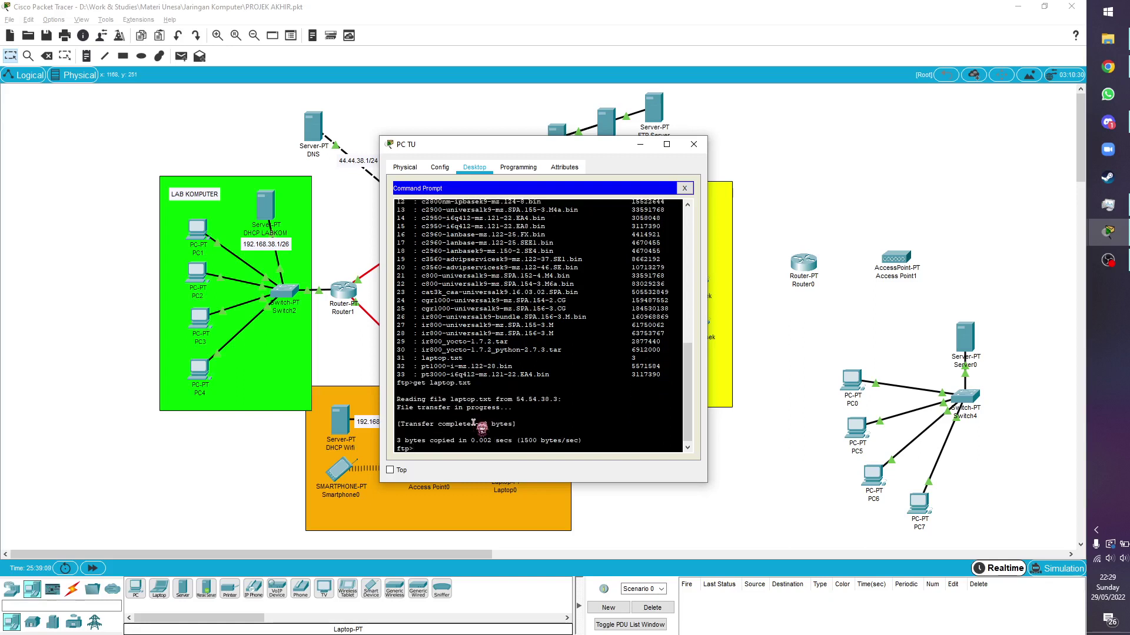
type("quit")
key("Return")
left_click(684, 189)
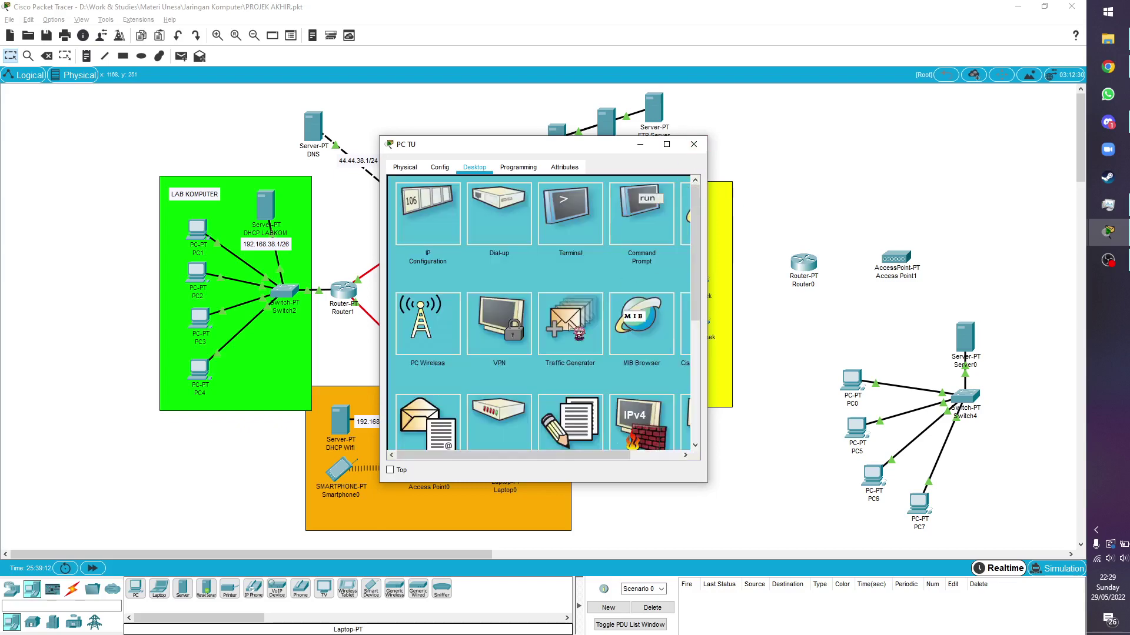
Open the downloaded laptop.txt in PC TU's Text Editor, confirm it reads 'yah', then close PC TU
scroll(571, 326, "down", 2)
left_click(556, 353)
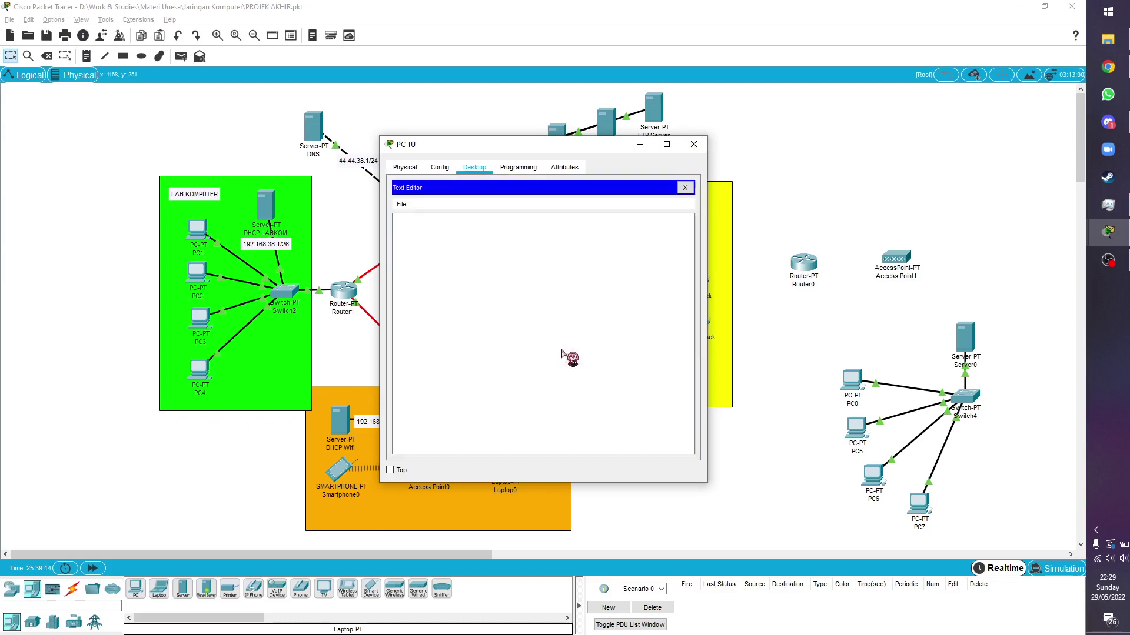
left_click(401, 204)
left_click(433, 234)
left_click(502, 279)
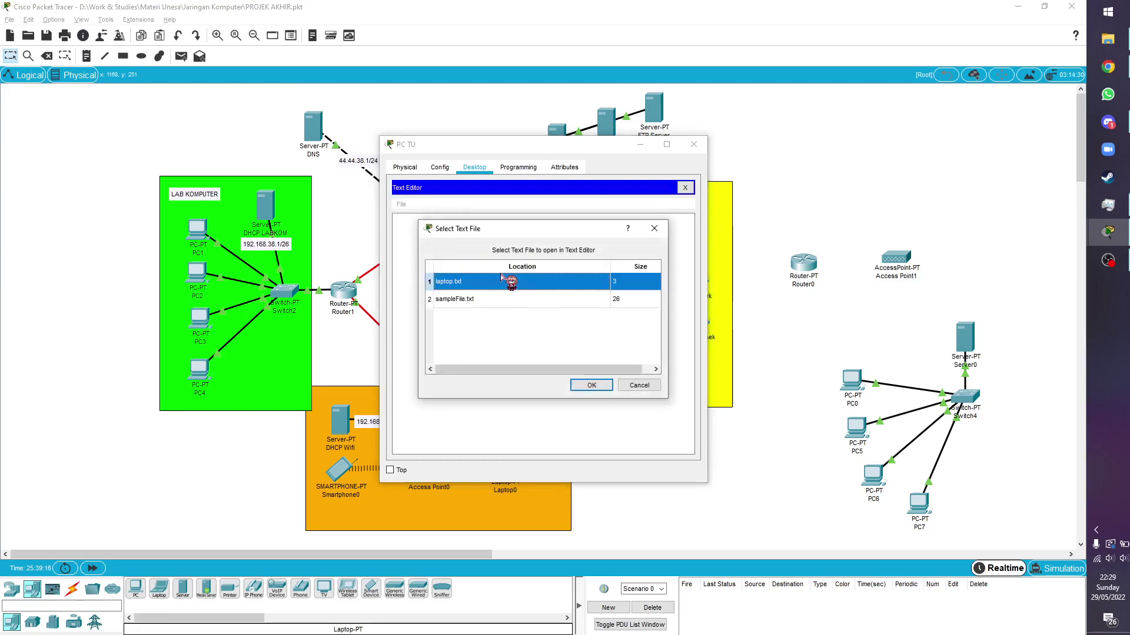
left_click(597, 386)
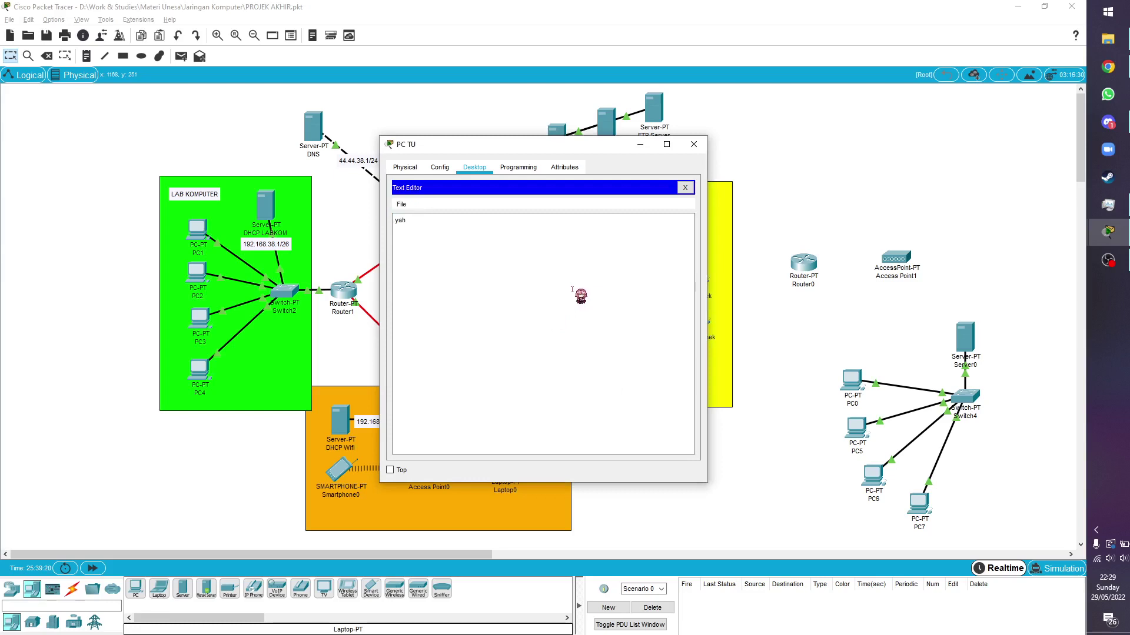
left_click(694, 145)
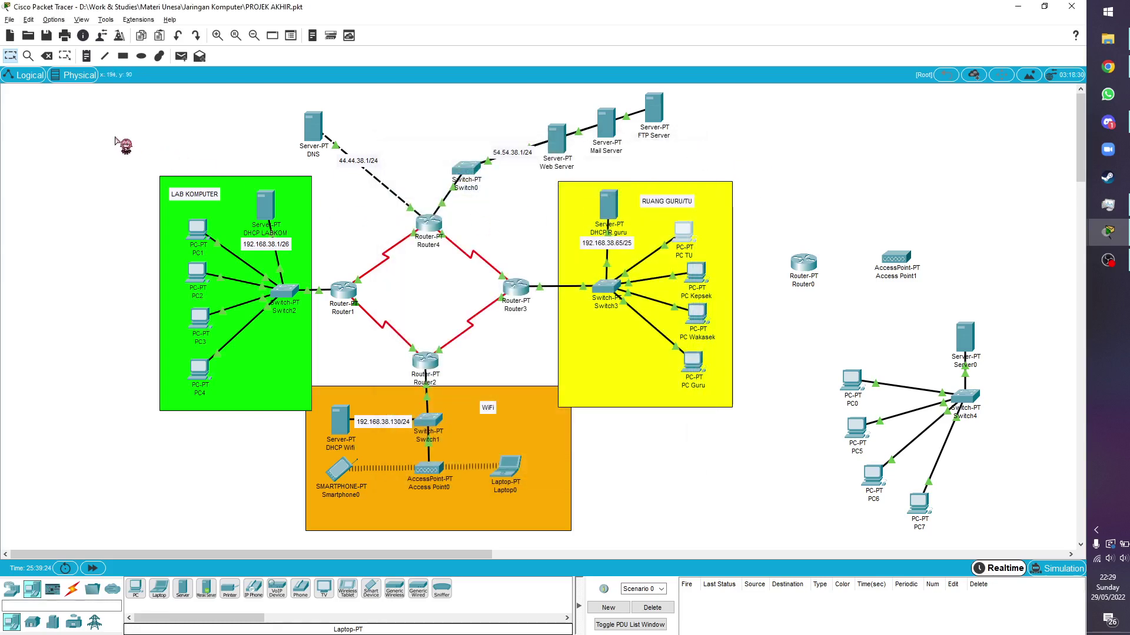